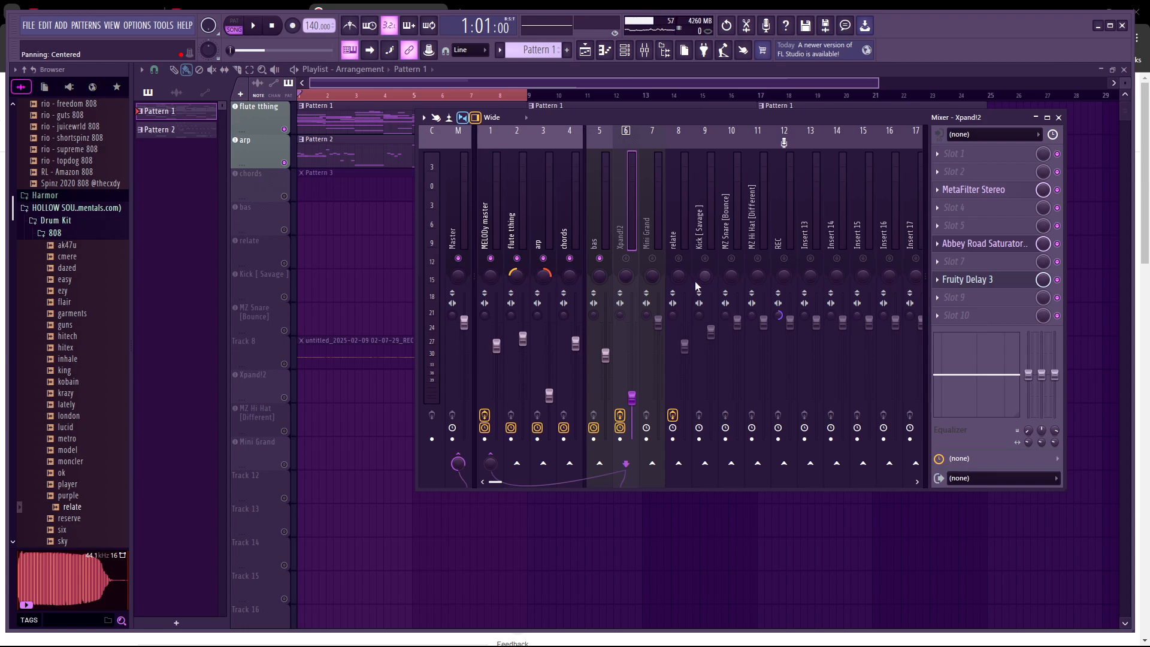
# Bypass the effects on the MELODy master mixer track and play the arrangement from the start to hear it unprocessed
pyautogui.click(485, 415)
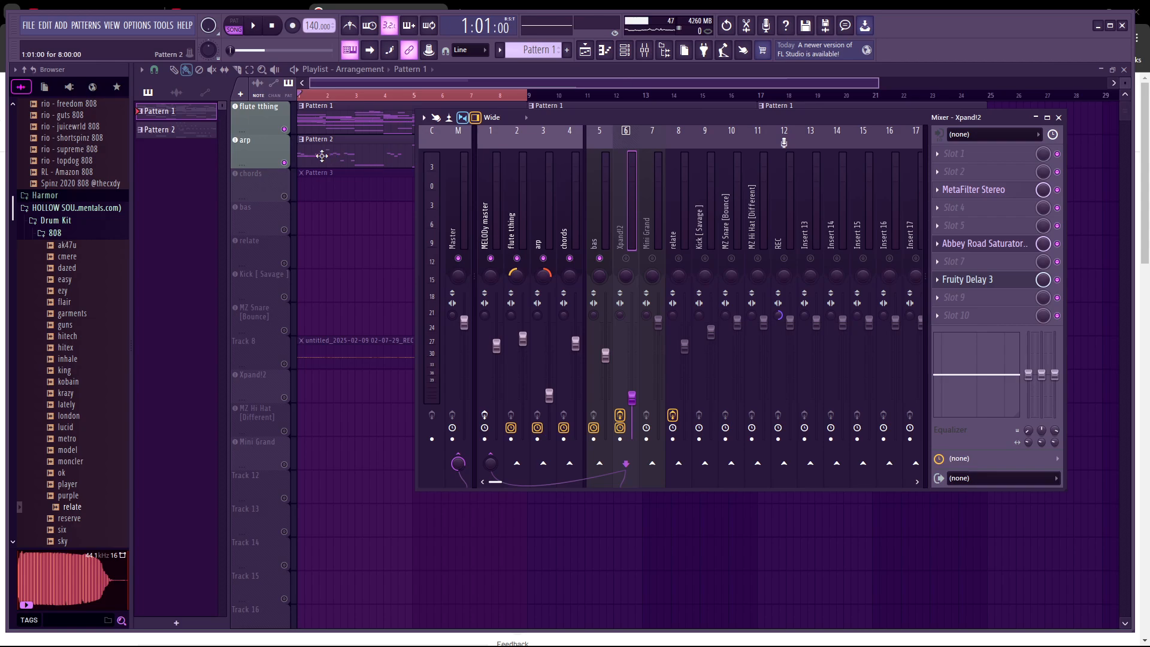
pyautogui.click(254, 27)
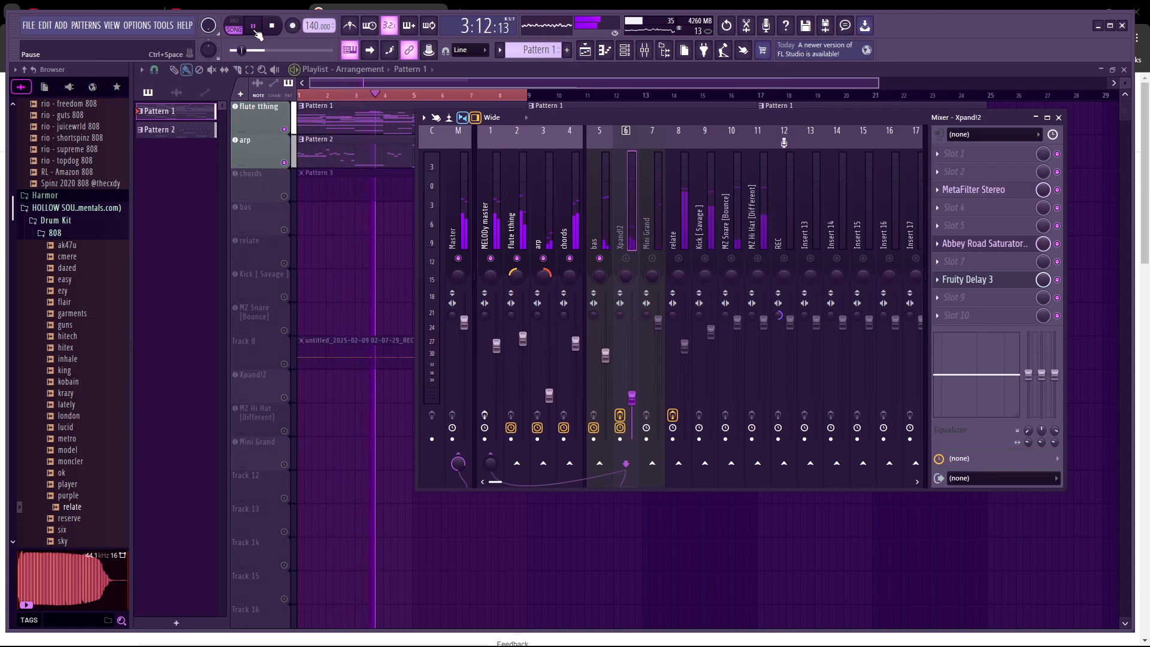
pyautogui.click(256, 29)
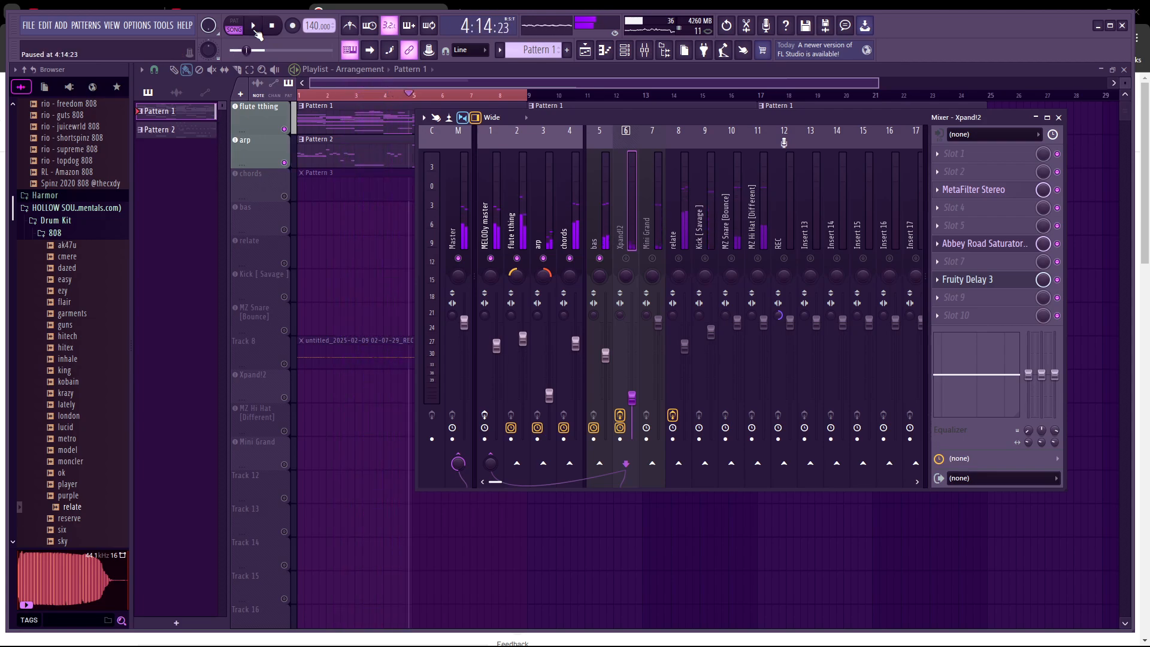
pyautogui.click(272, 27)
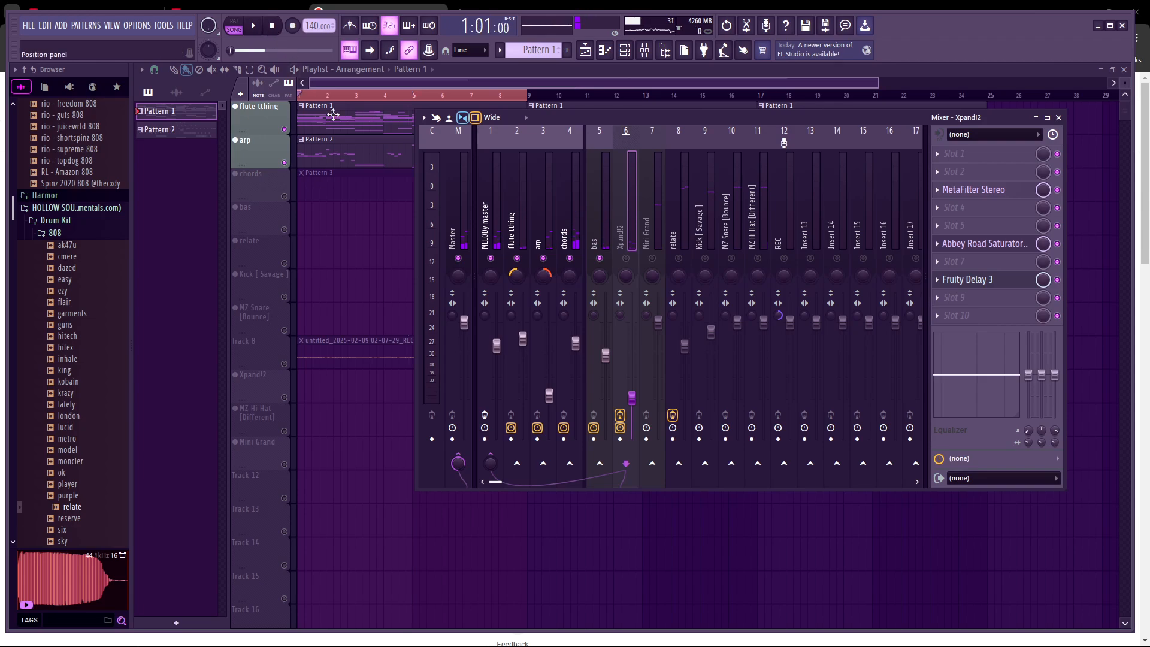
# Re-enable the effects on the MELODy master track and play the arrangement again for comparison
pyautogui.click(484, 428)
pyautogui.click(484, 415)
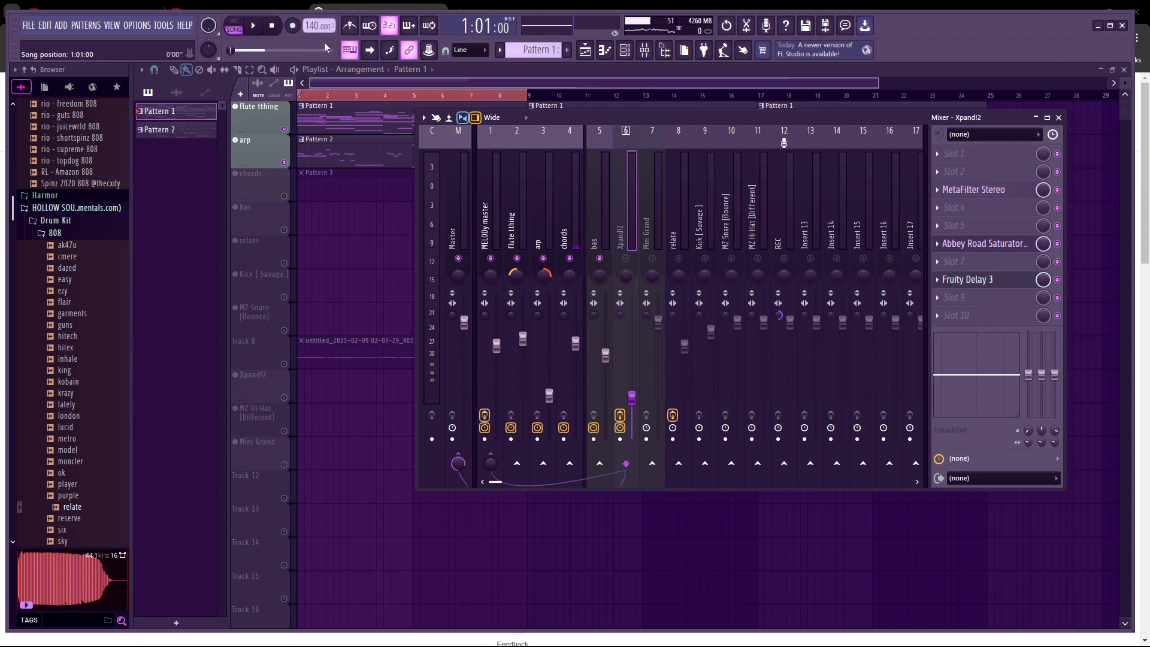
pyautogui.click(253, 27)
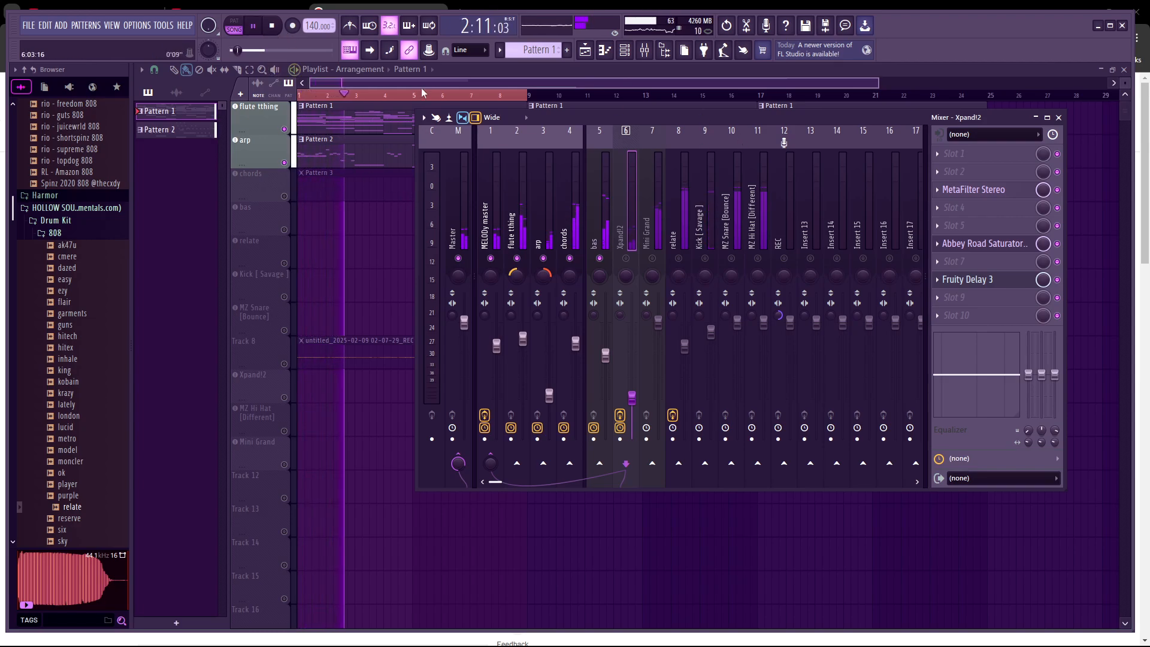
pyautogui.click(259, 30)
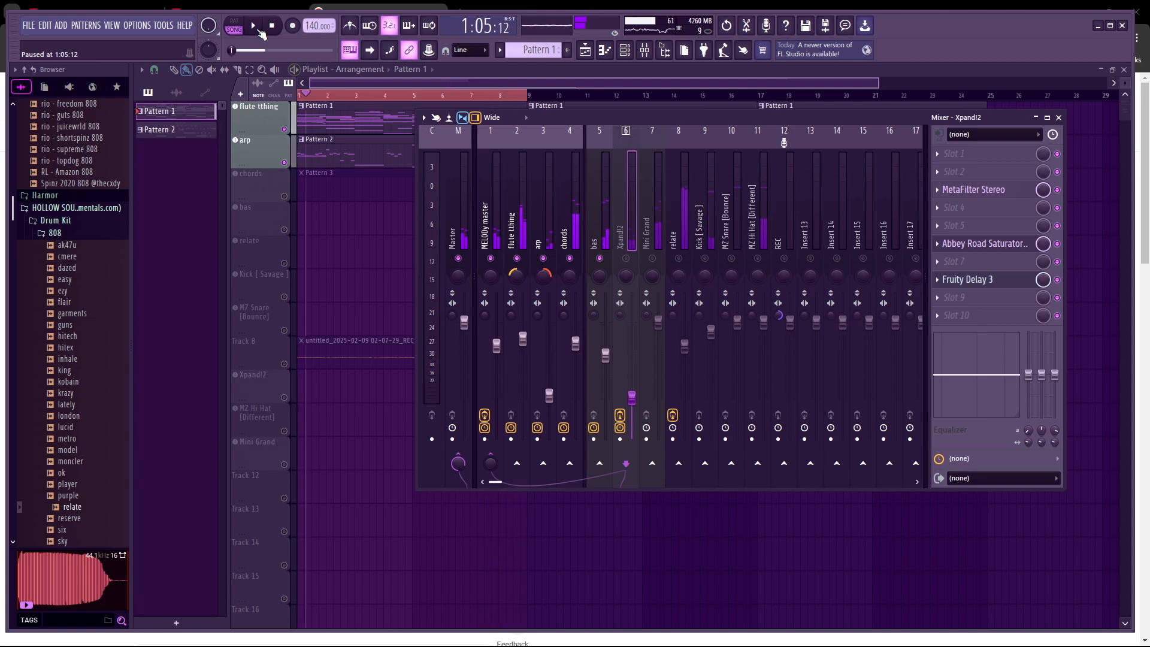
# Inspect the MELODy master track's effect chain and FabFilter Pro-MB settings, and check the playlist arrangement behind the mixer
pyautogui.click(486, 217)
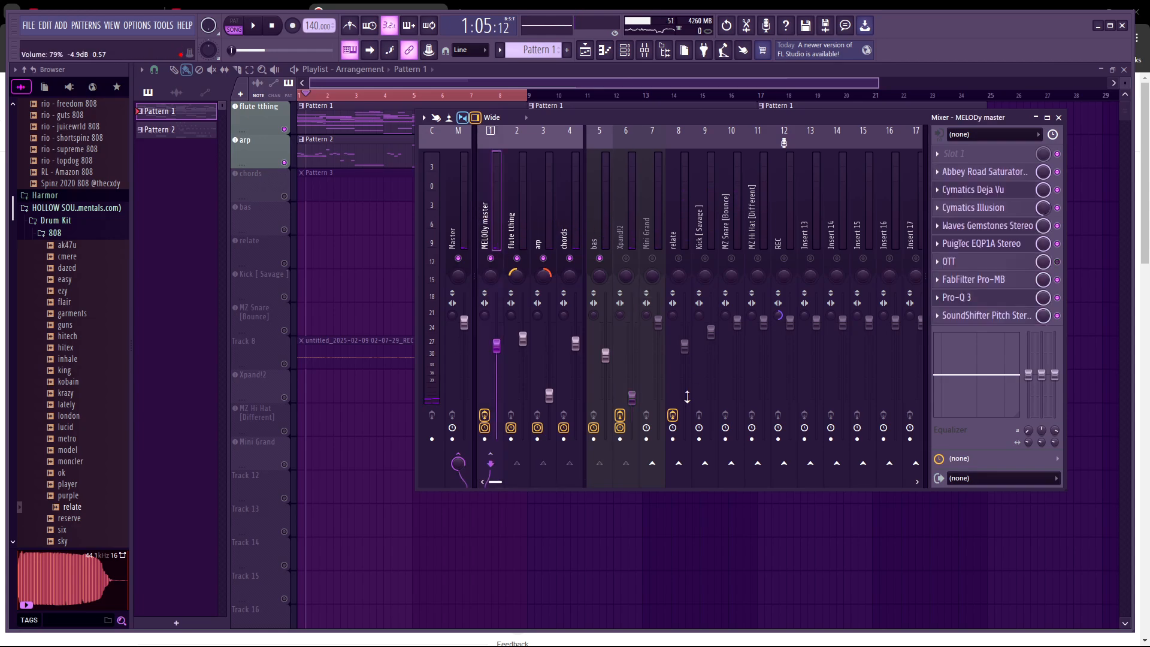
pyautogui.click(1004, 286)
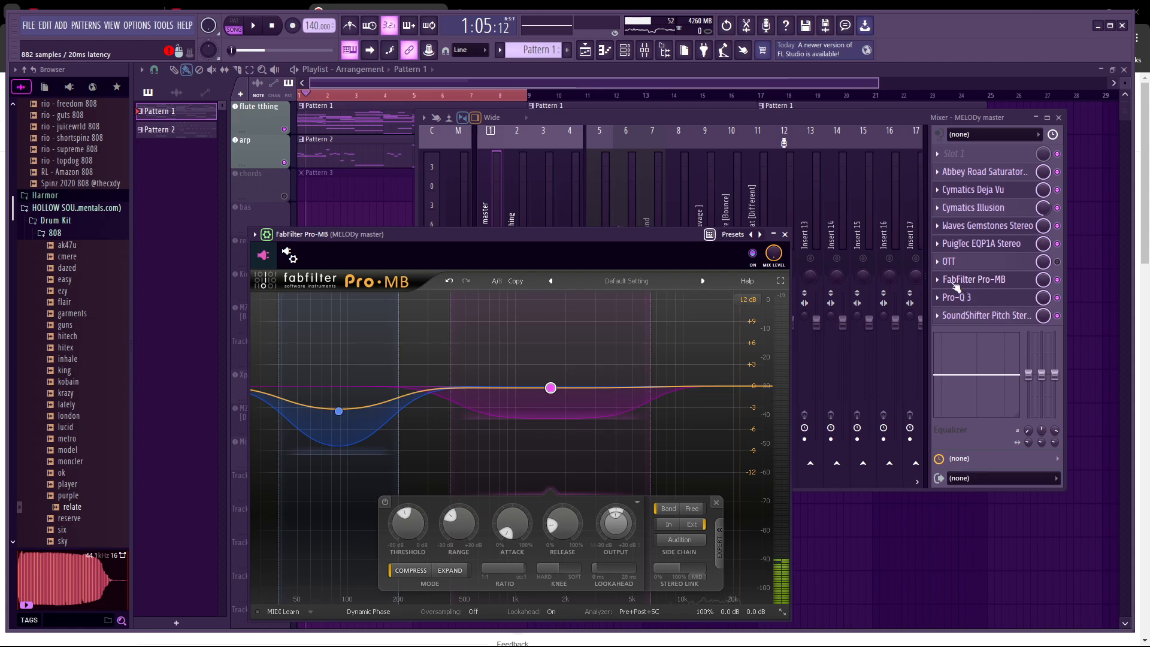
pyautogui.click(751, 119)
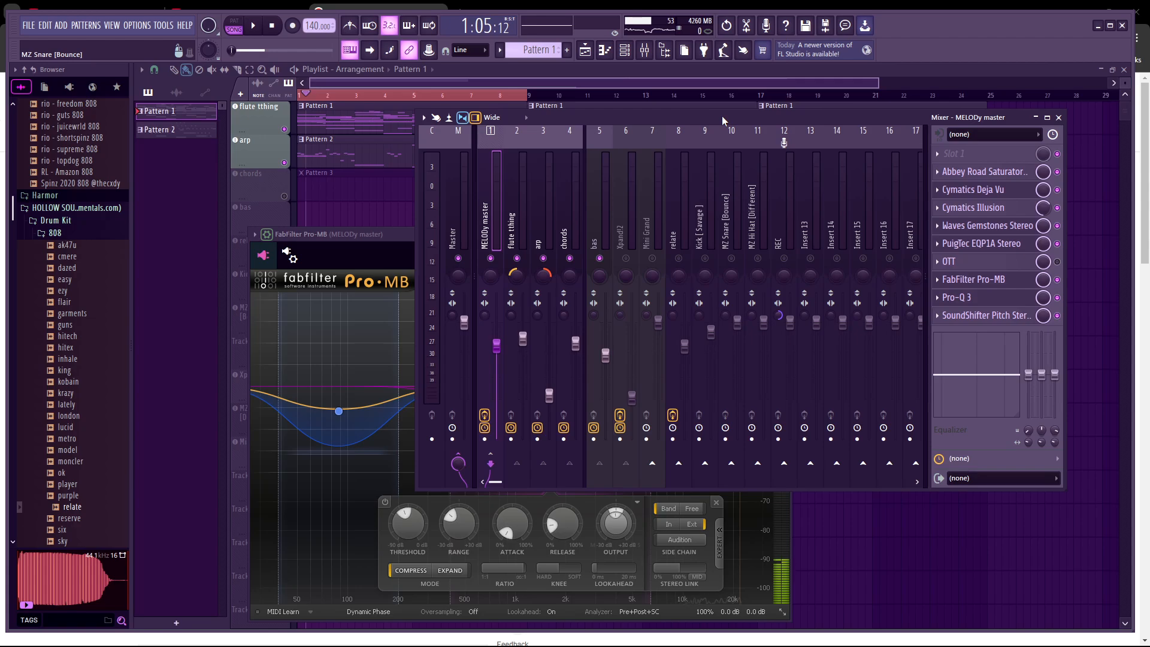
pyautogui.click(615, 70)
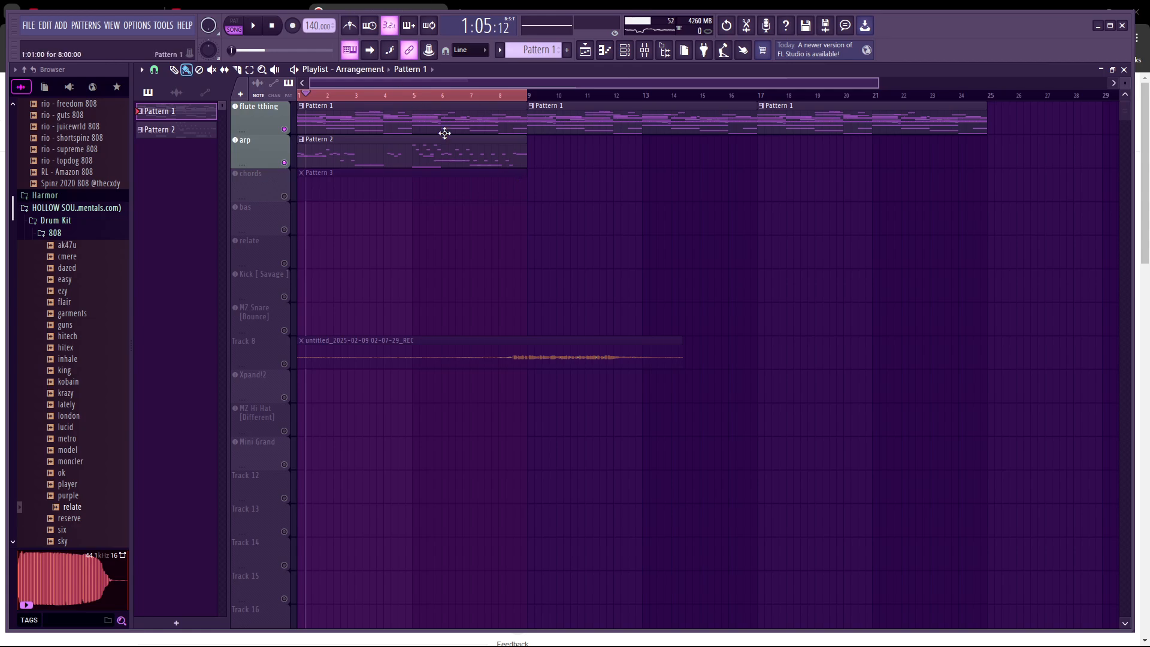
pyautogui.click(645, 50)
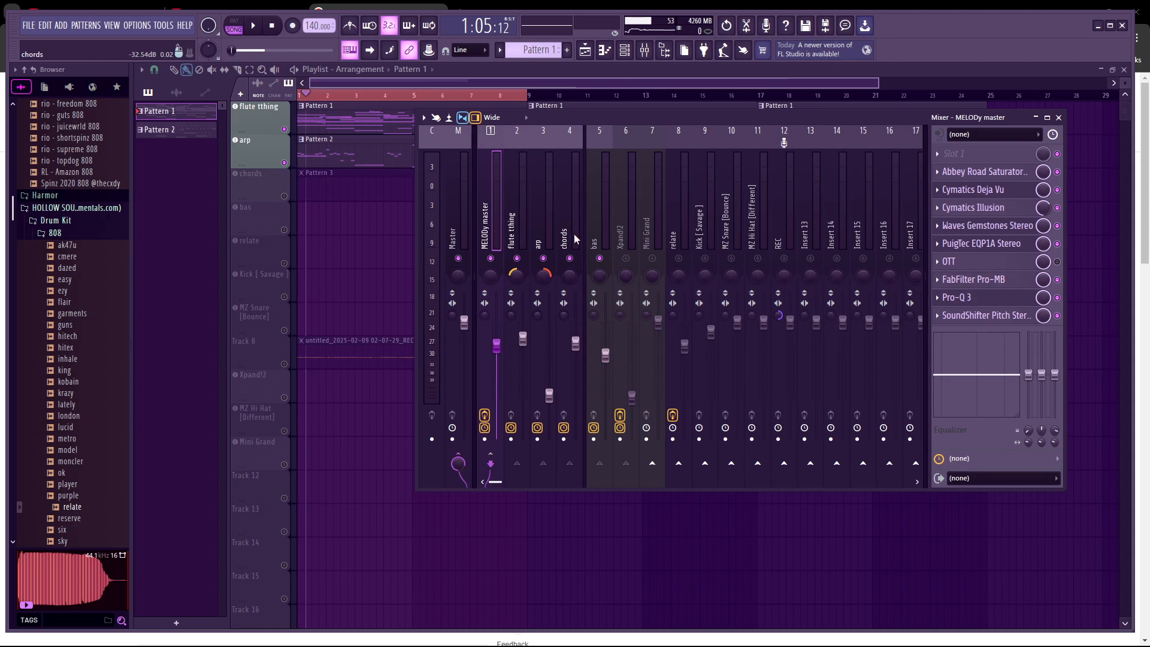
# Unmute the Xpand!2 mixer track and play the arrangement from the start with it included
pyautogui.click(631, 263)
pyautogui.click(271, 26)
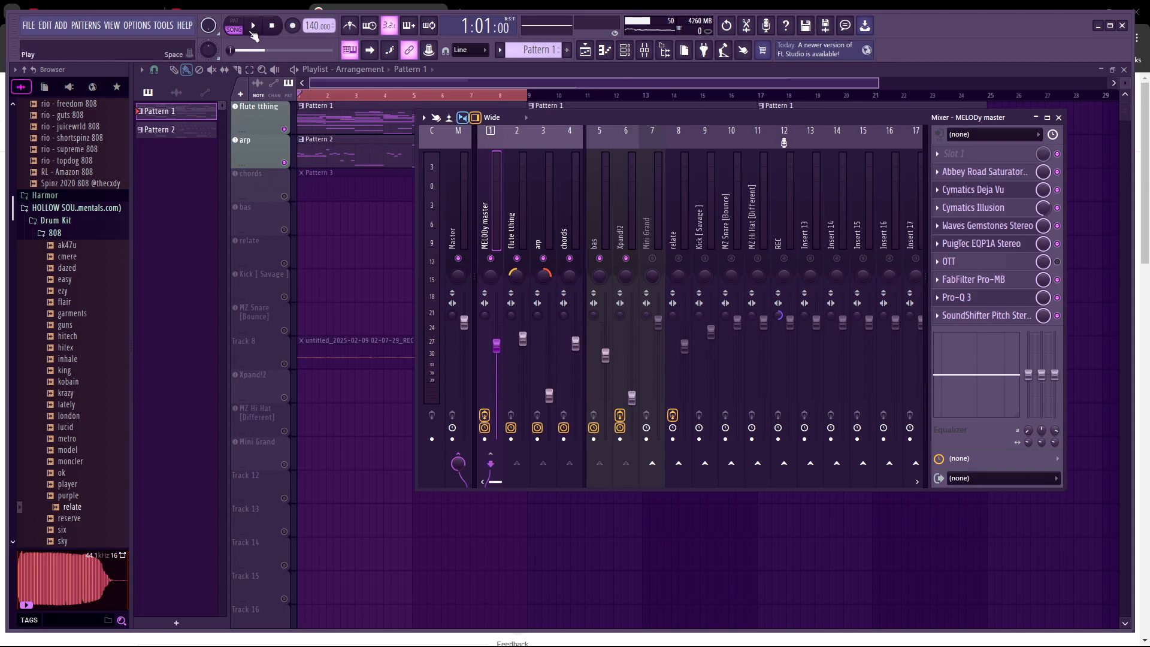
pyautogui.click(253, 28)
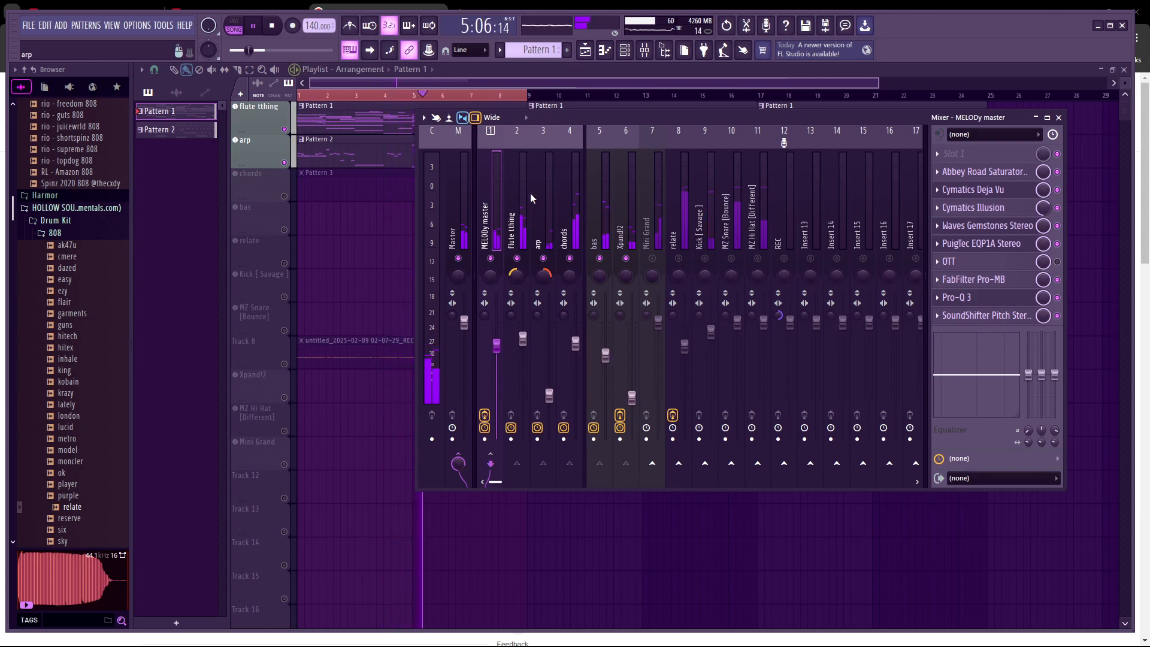
pyautogui.click(271, 27)
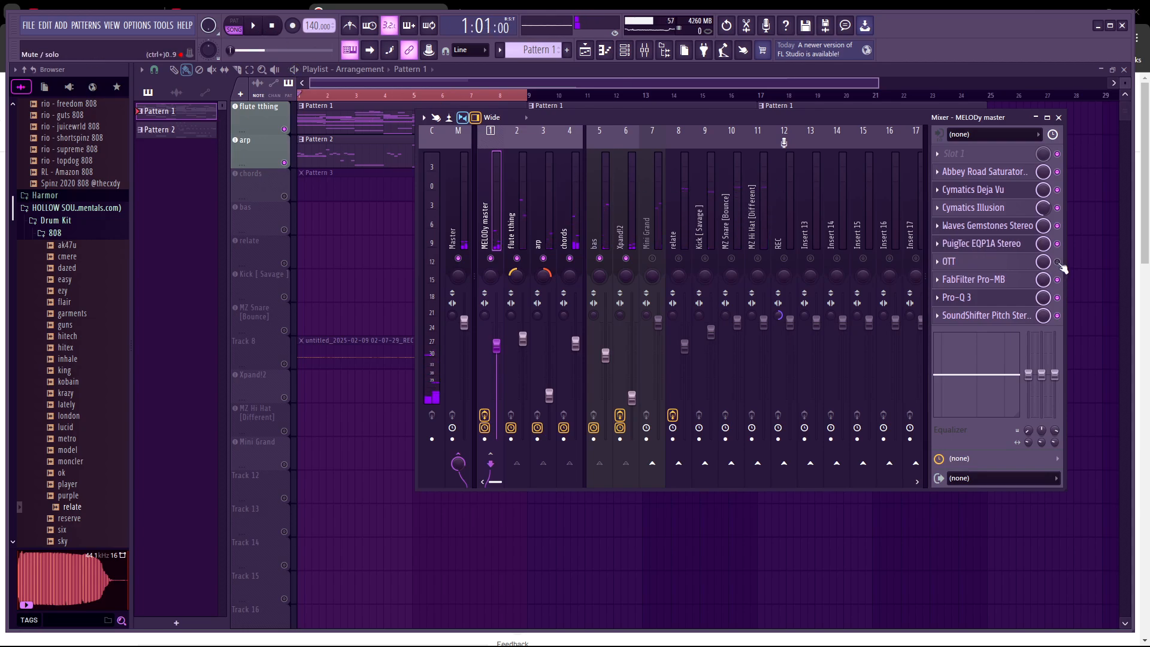
# Raise the Xpand!2 volume and lower the MELODy master volume during playback, leaving OTT on the MELODy master switched off
pyautogui.click(253, 26)
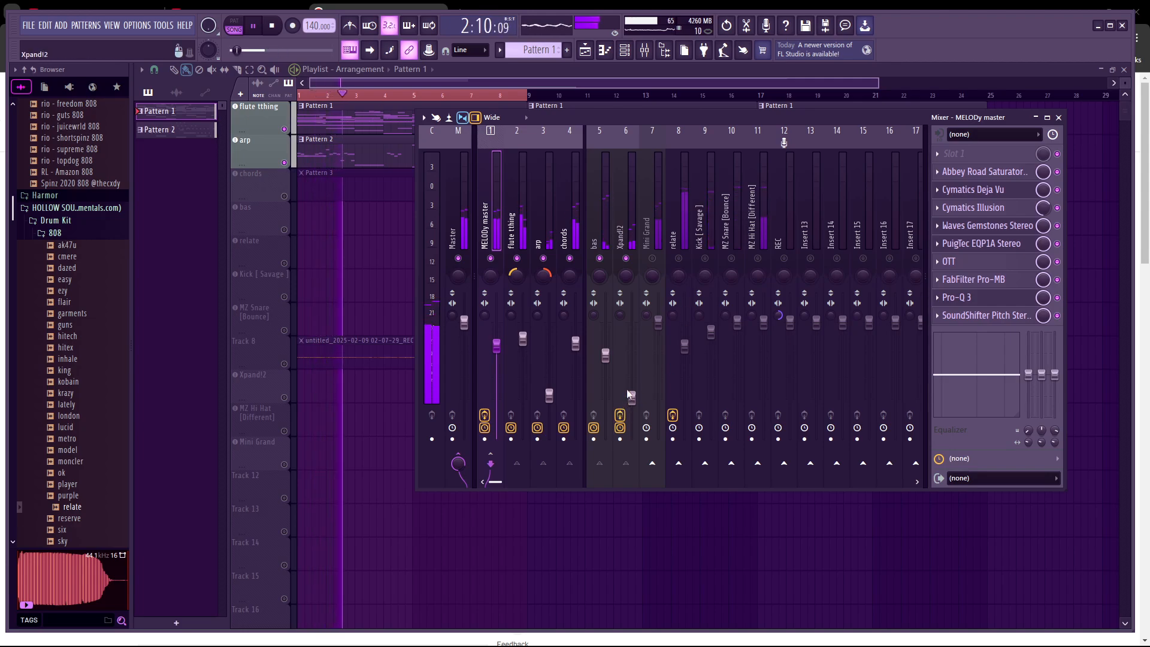
pyautogui.moveTo(629, 394); pyautogui.dragTo(632, 380)
pyautogui.moveTo(496, 346); pyautogui.dragTo(497, 376)
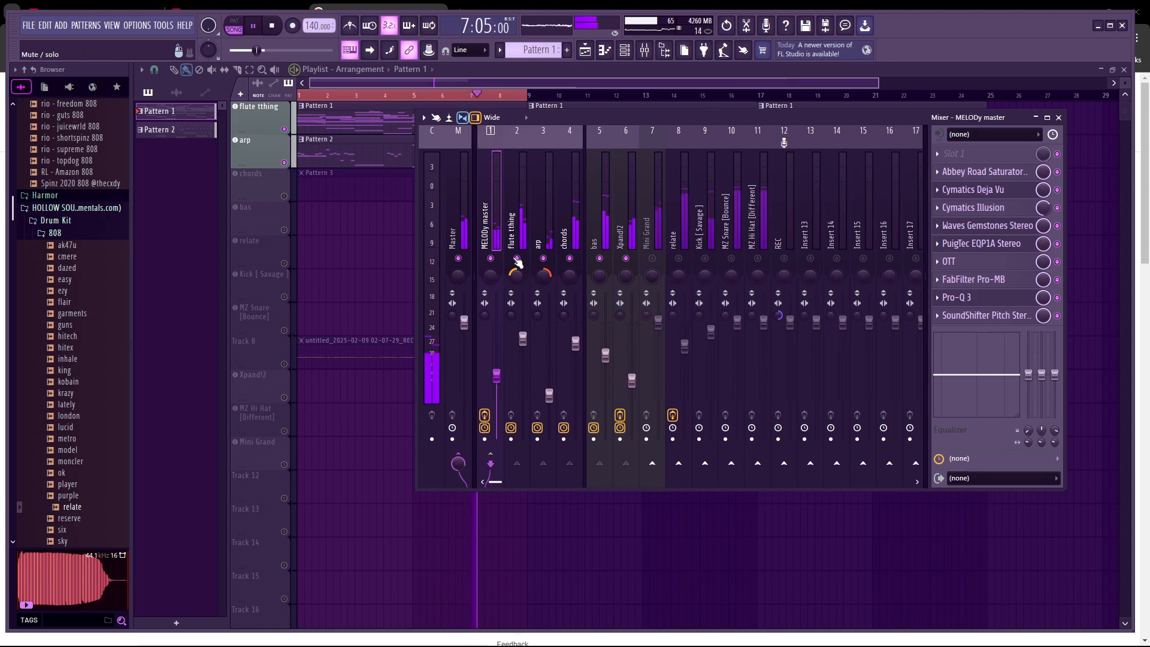
pyautogui.click(253, 29)
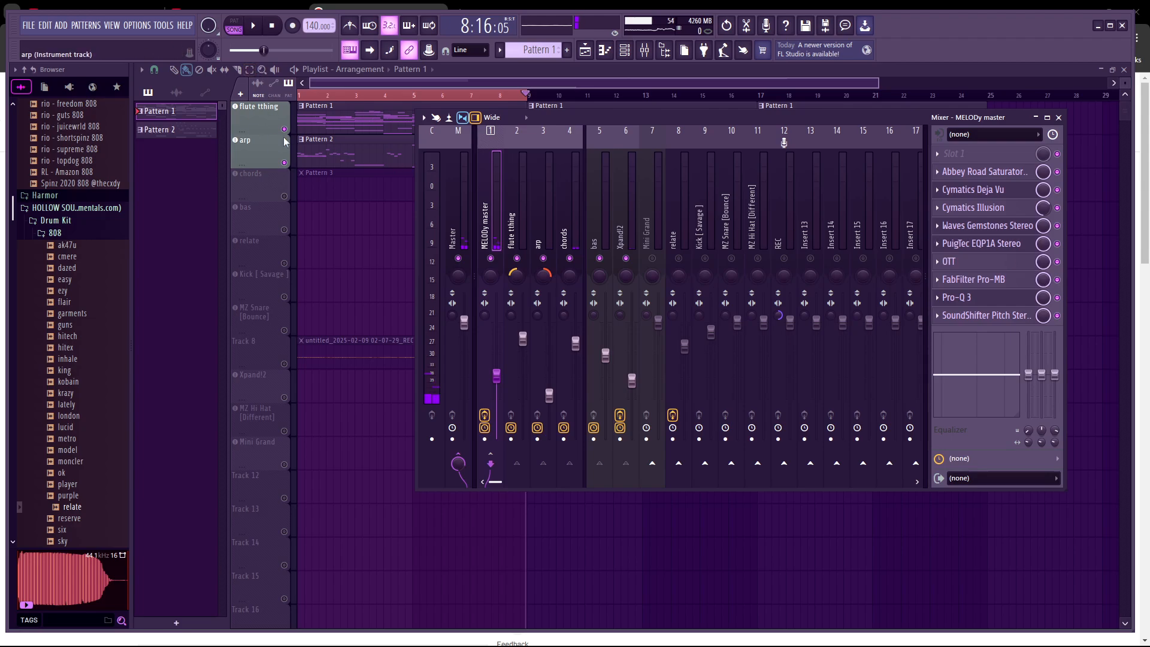
pyautogui.click(1059, 261)
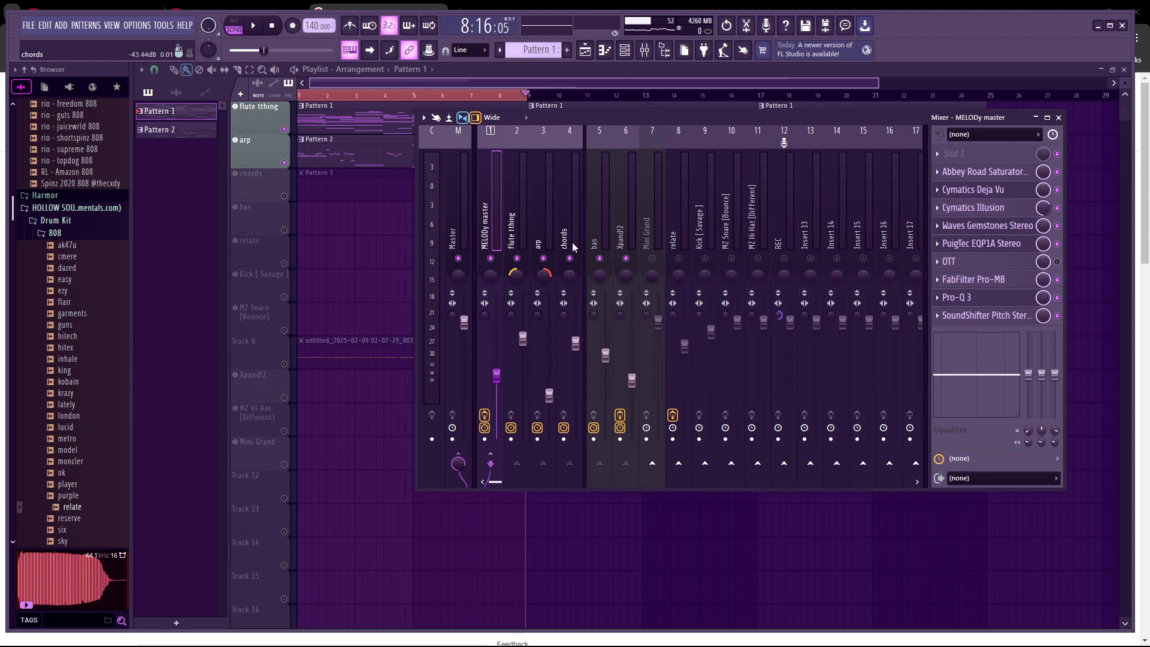
# Check the effect slots of the flute tthing, arp, chords, bas and Xpand!2 mixer tracks
pyautogui.click(509, 240)
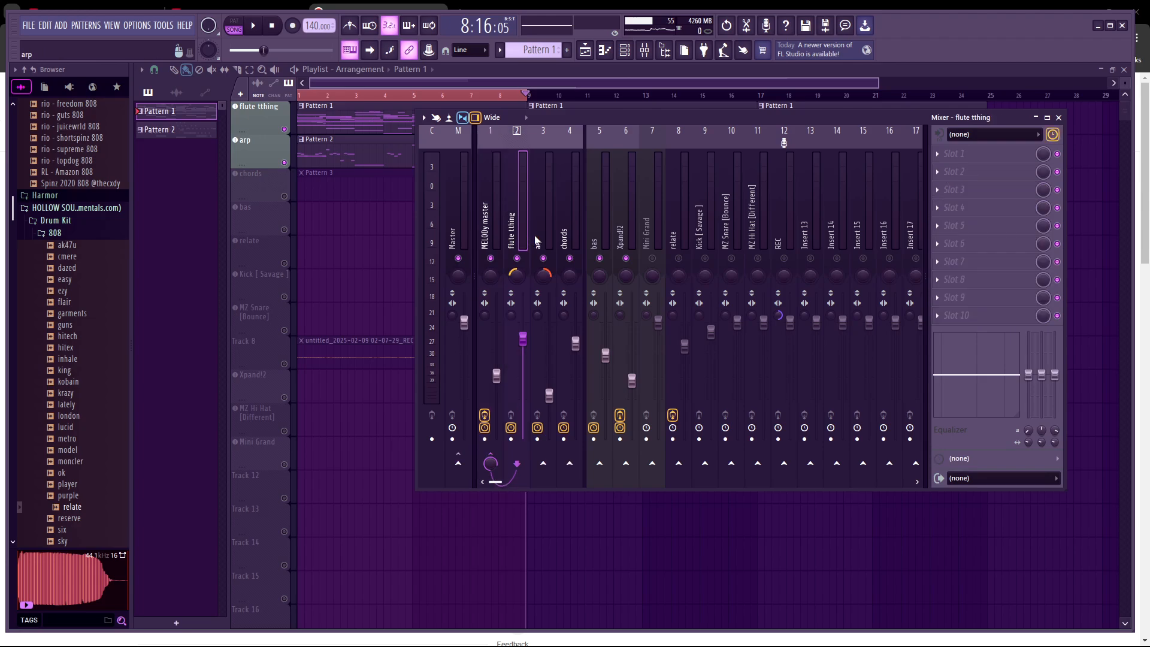
pyautogui.click(538, 239)
pyautogui.click(565, 238)
pyautogui.click(593, 234)
pyautogui.click(570, 232)
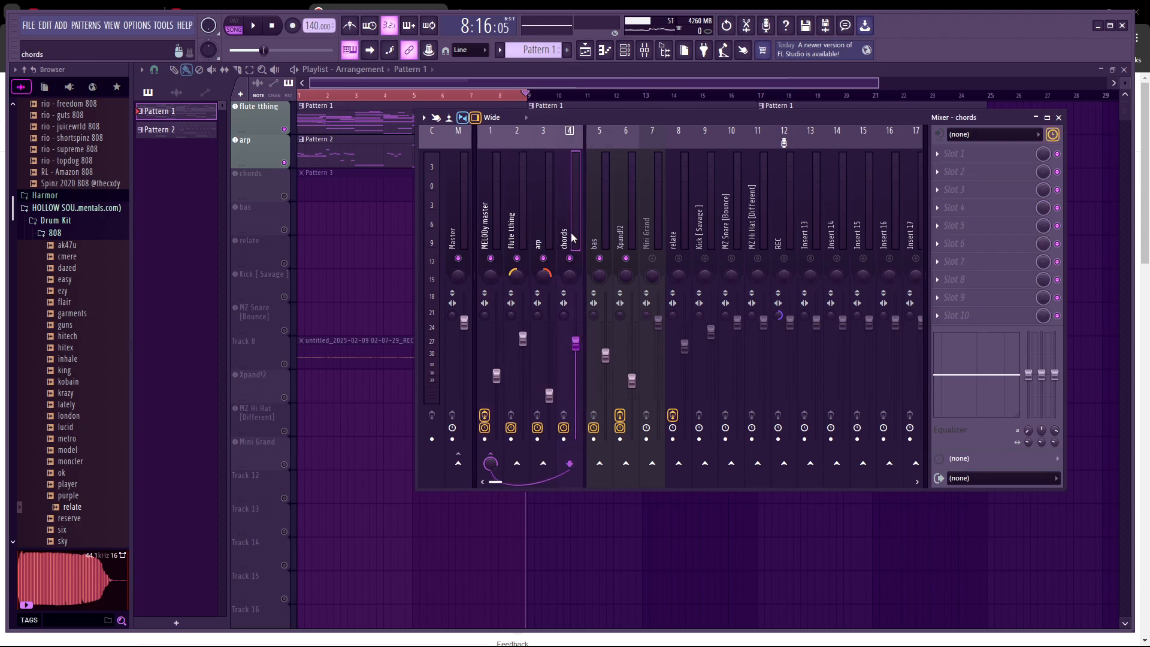
pyautogui.click(535, 229)
pyautogui.click(517, 236)
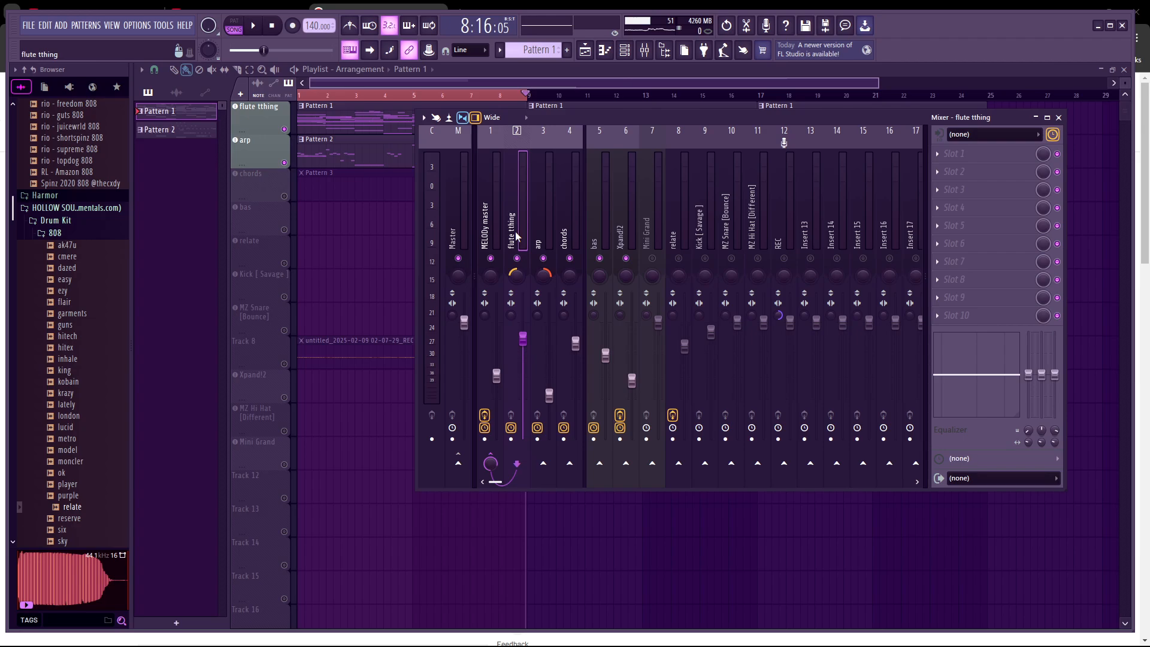
pyautogui.click(595, 224)
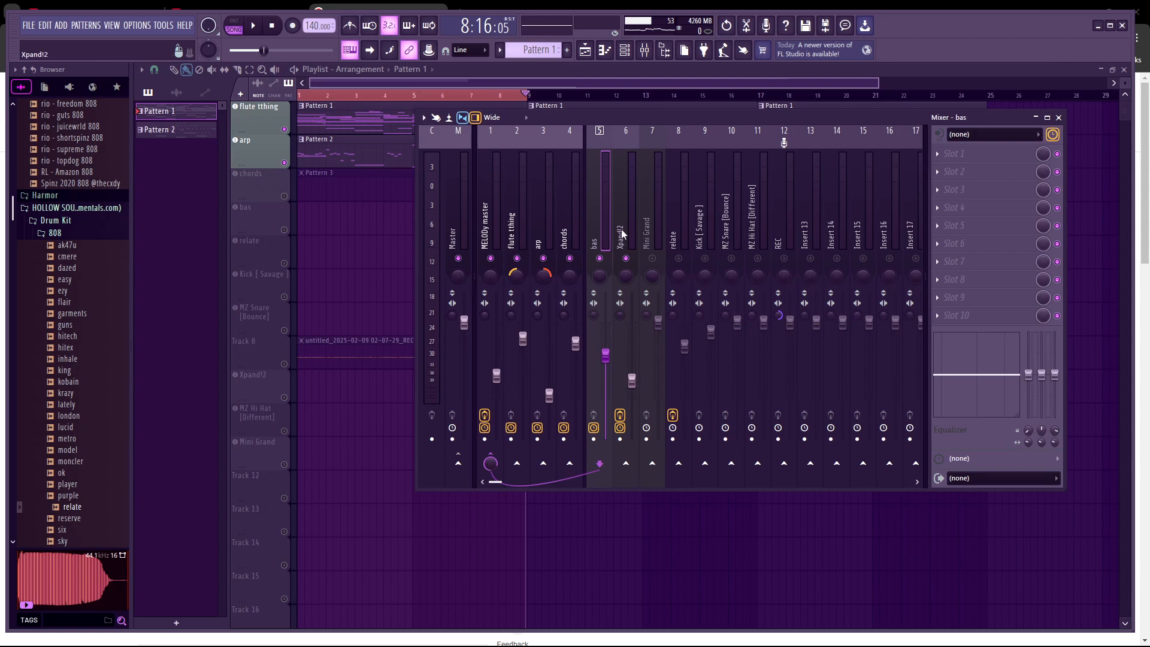
pyautogui.click(621, 229)
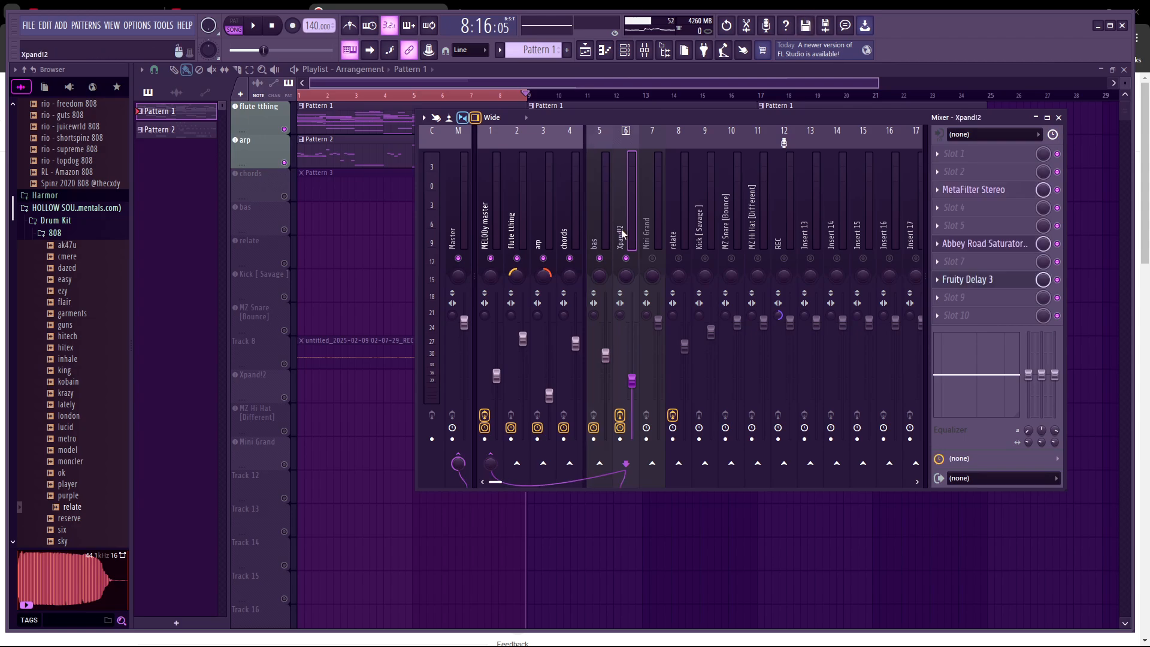
# Listen to the Xpand!2 track in isolation, and unmute the flute tthing, arp, chords and bas tracks when finished
pyautogui.click(258, 29)
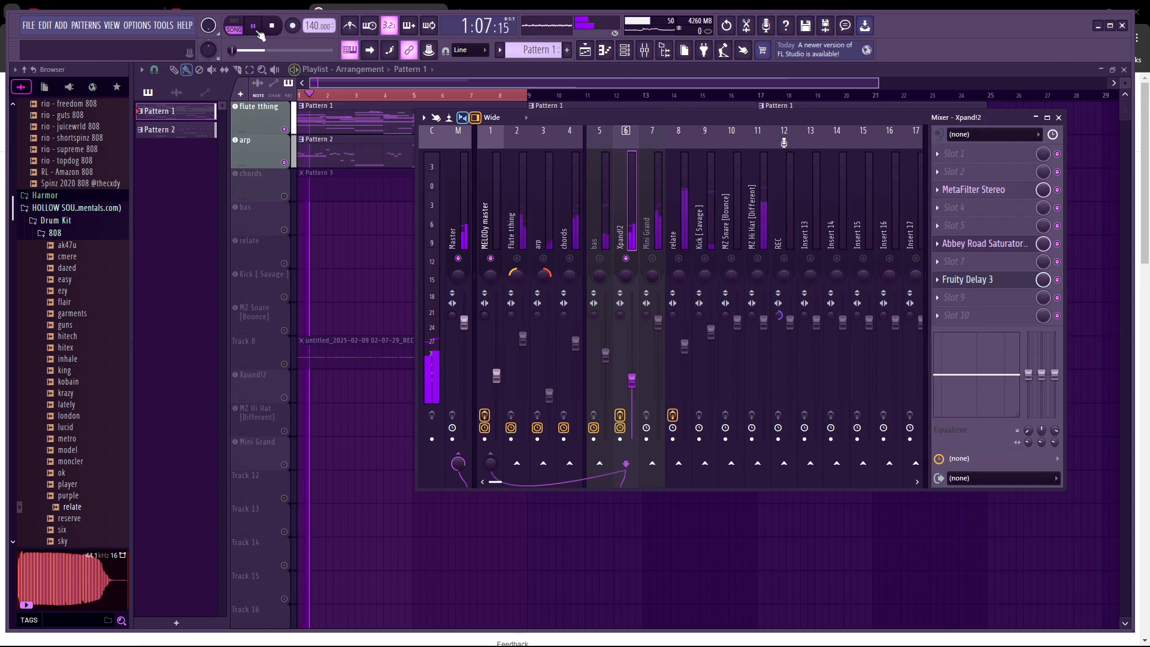
pyautogui.click(258, 30)
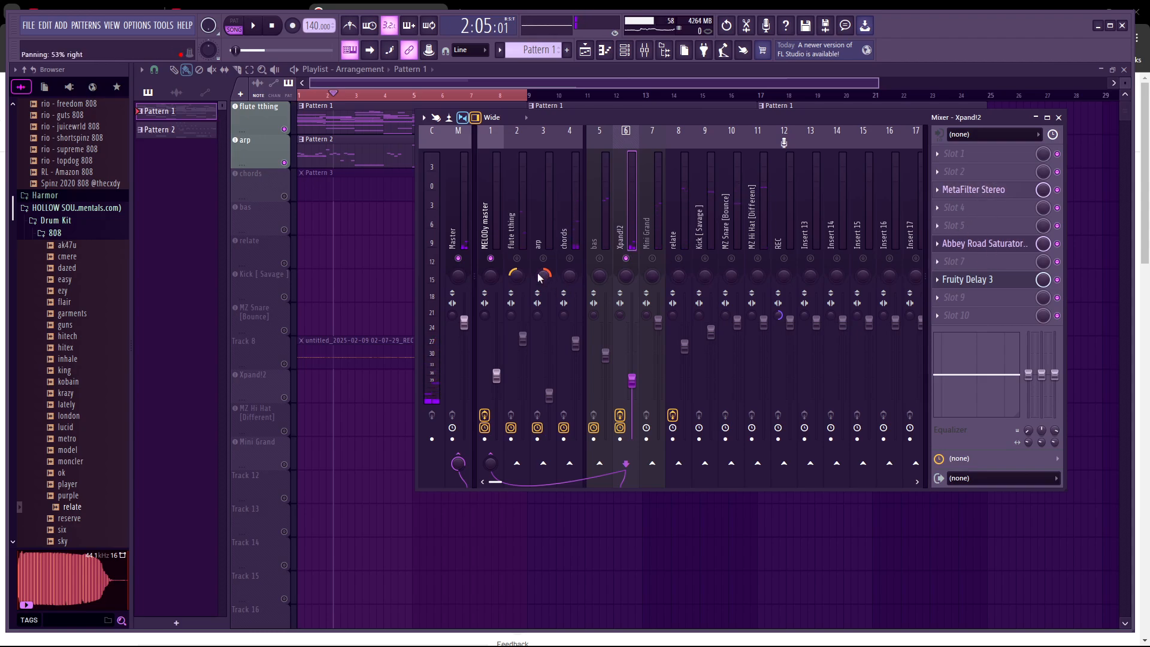
pyautogui.click(517, 259)
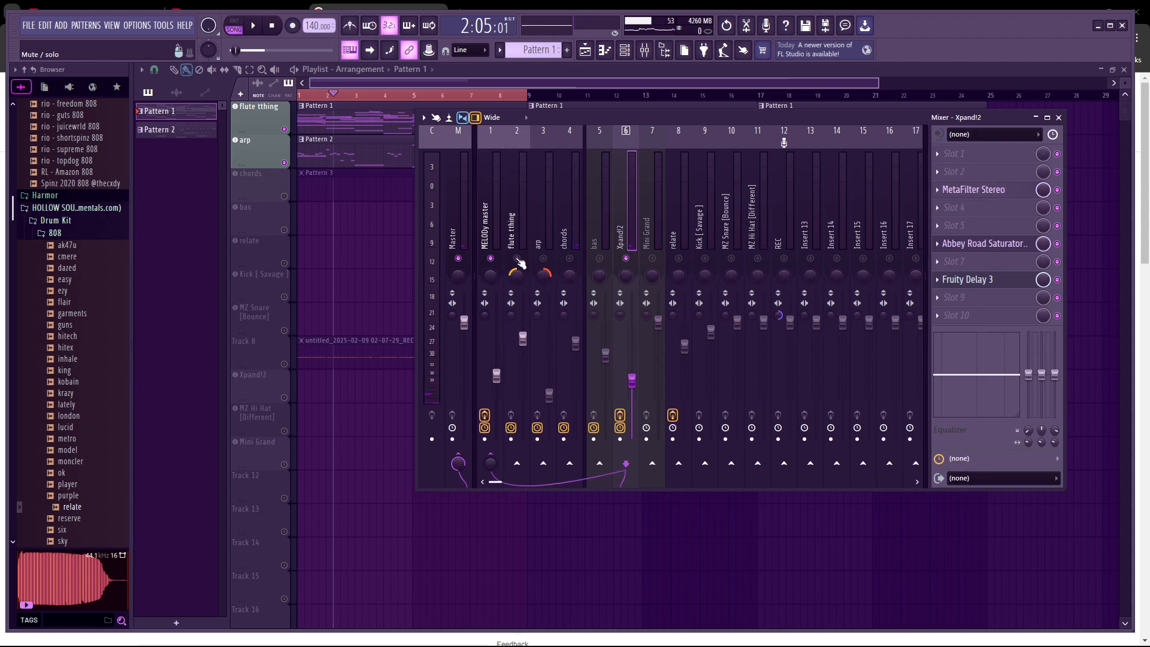
pyautogui.click(570, 258)
pyautogui.click(543, 258)
pyautogui.click(600, 258)
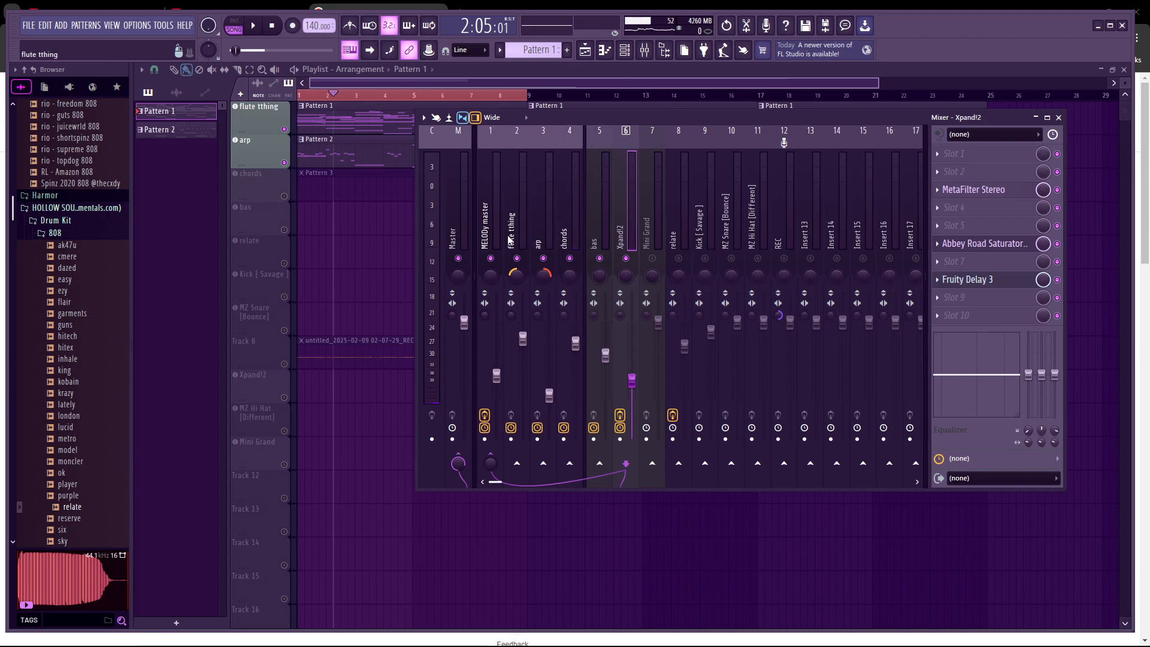
# Compare the effect chain of the MELODy master track with that of the Xpand!2 track
pyautogui.click(485, 219)
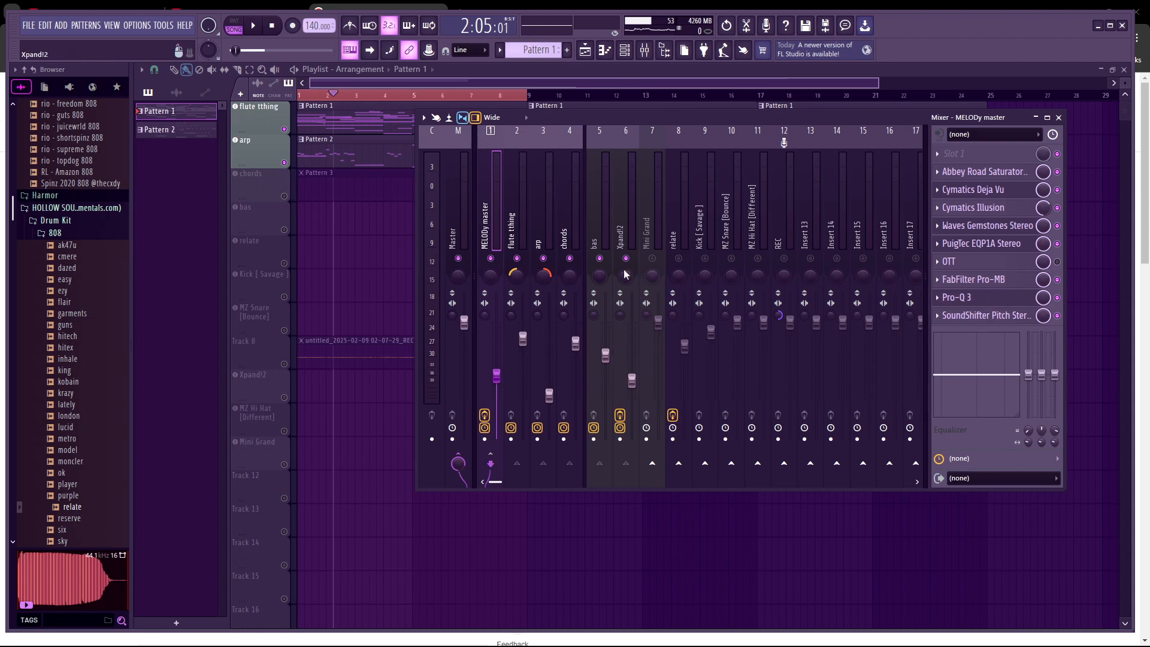
pyautogui.click(629, 225)
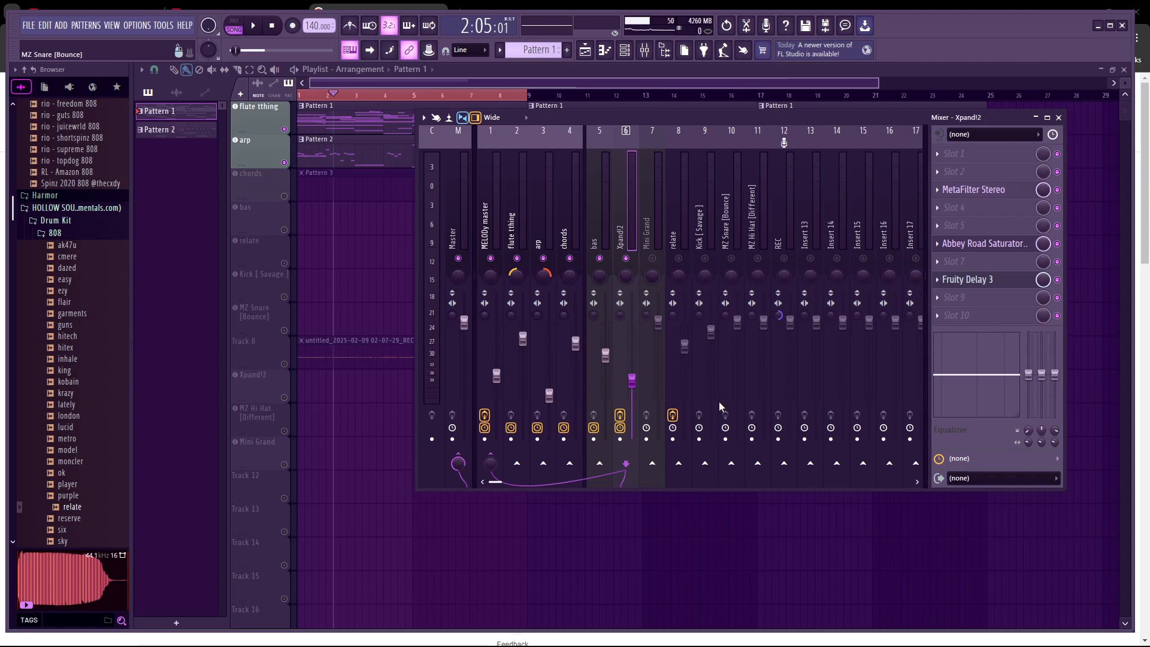
pyautogui.click(488, 218)
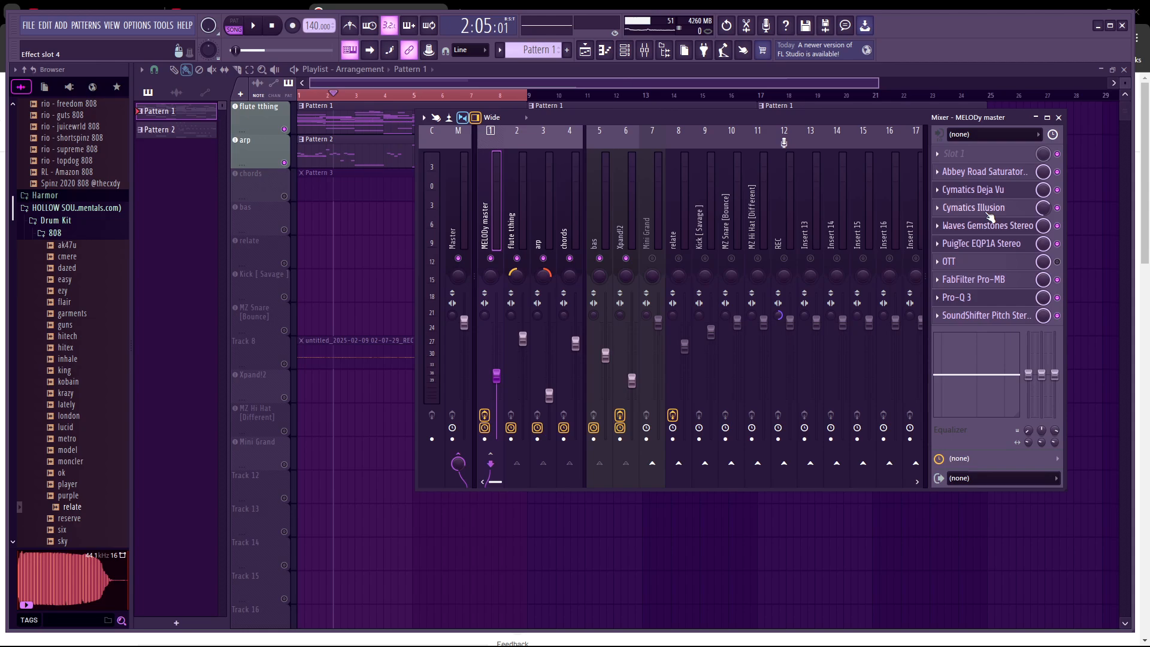
pyautogui.click(623, 211)
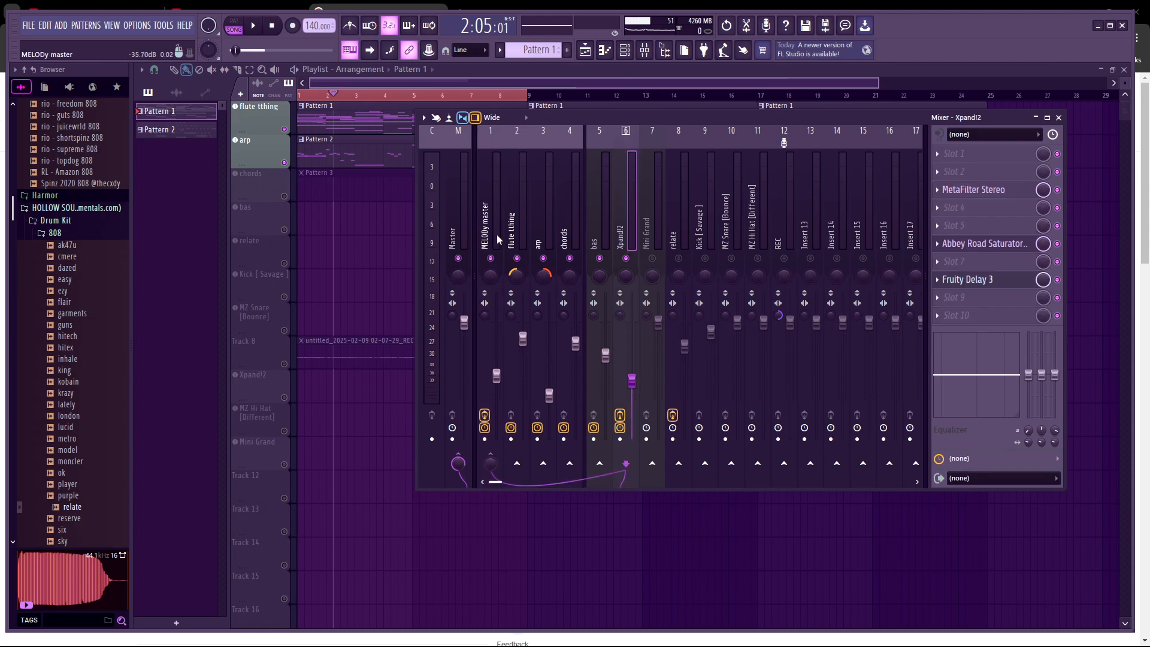
pyautogui.click(502, 211)
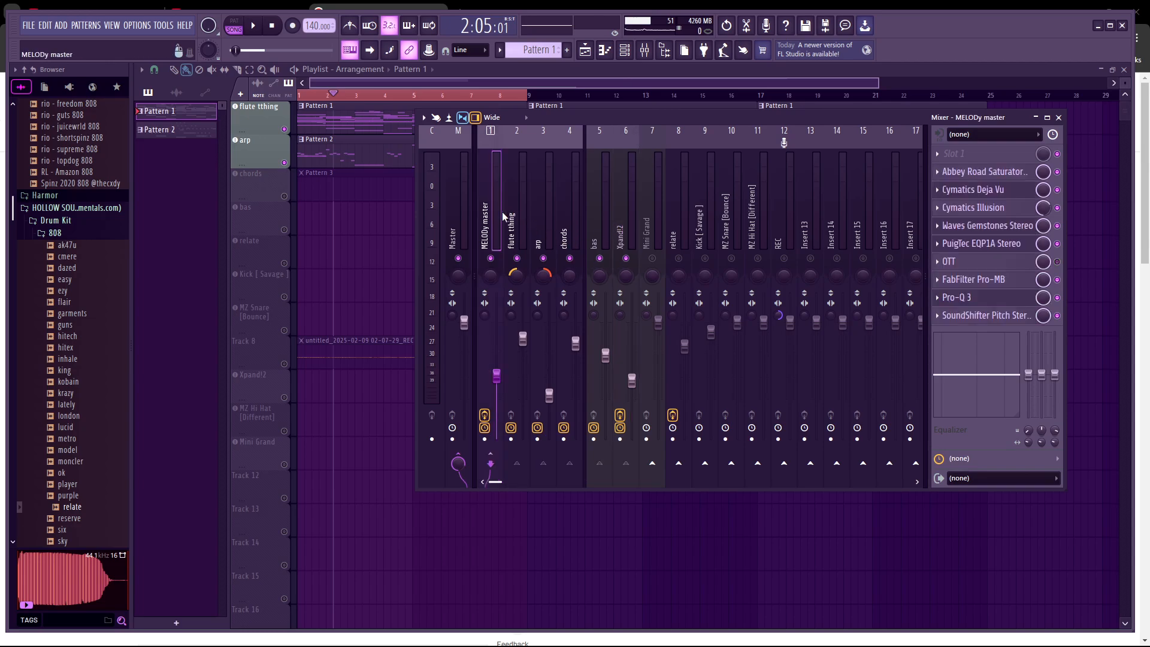
pyautogui.click(614, 239)
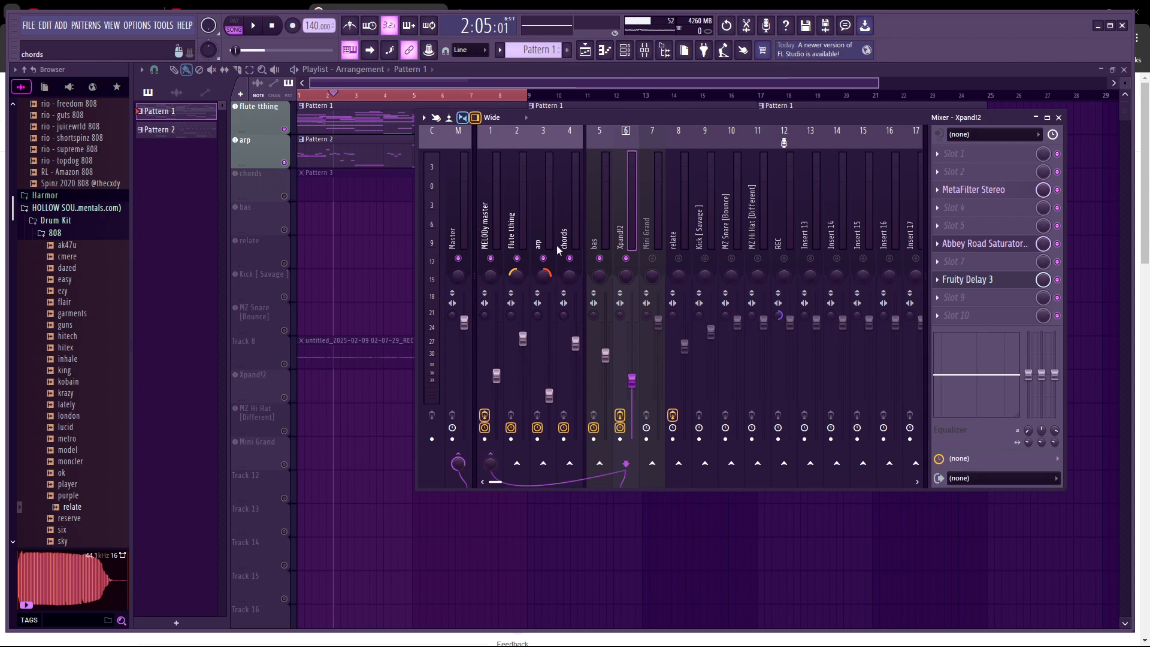
pyautogui.click(489, 239)
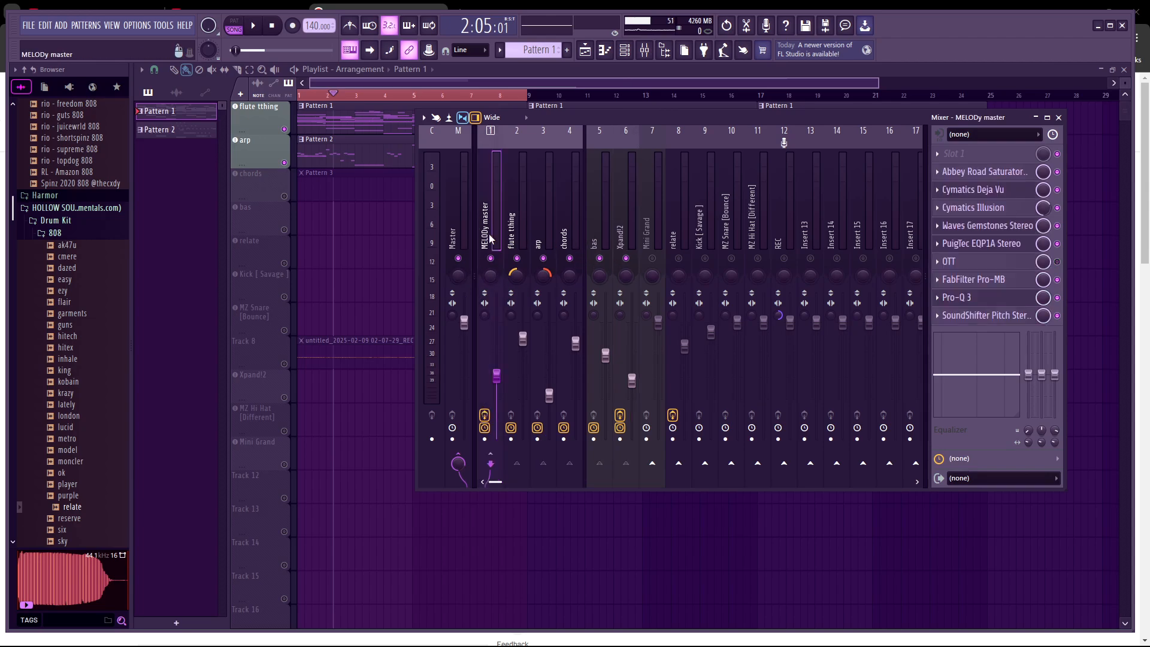
# Open the MELODy master's OTT compressor, move its window clear of the browser side and slightly shift the high band's thresholds
pyautogui.click(995, 282)
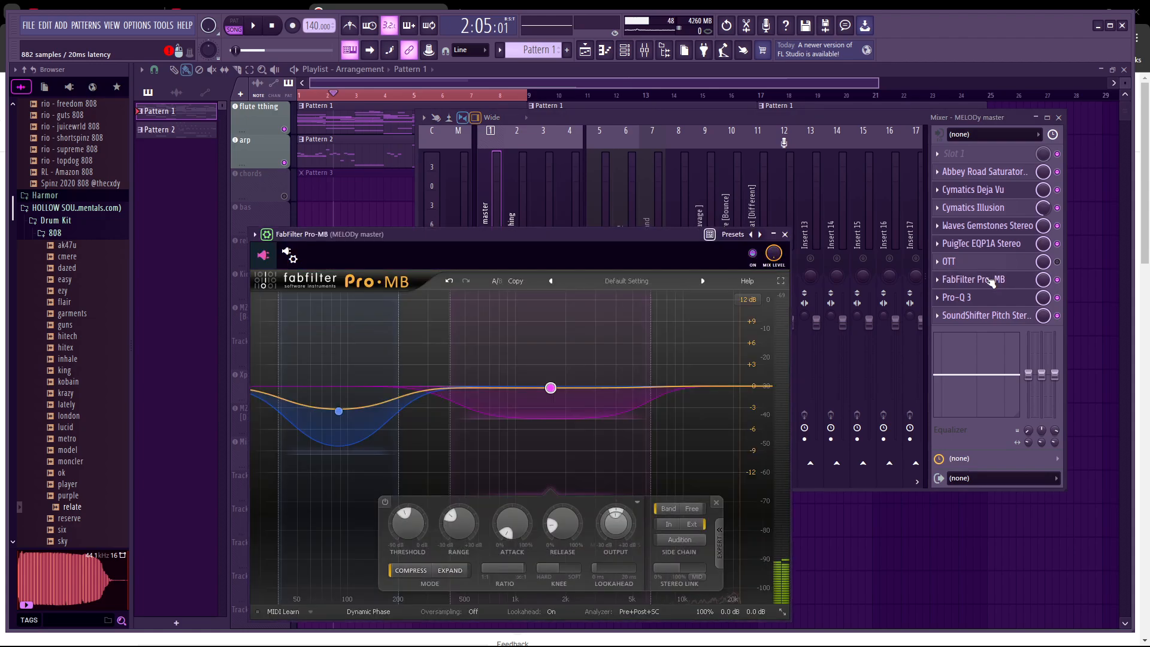
pyautogui.click(992, 264)
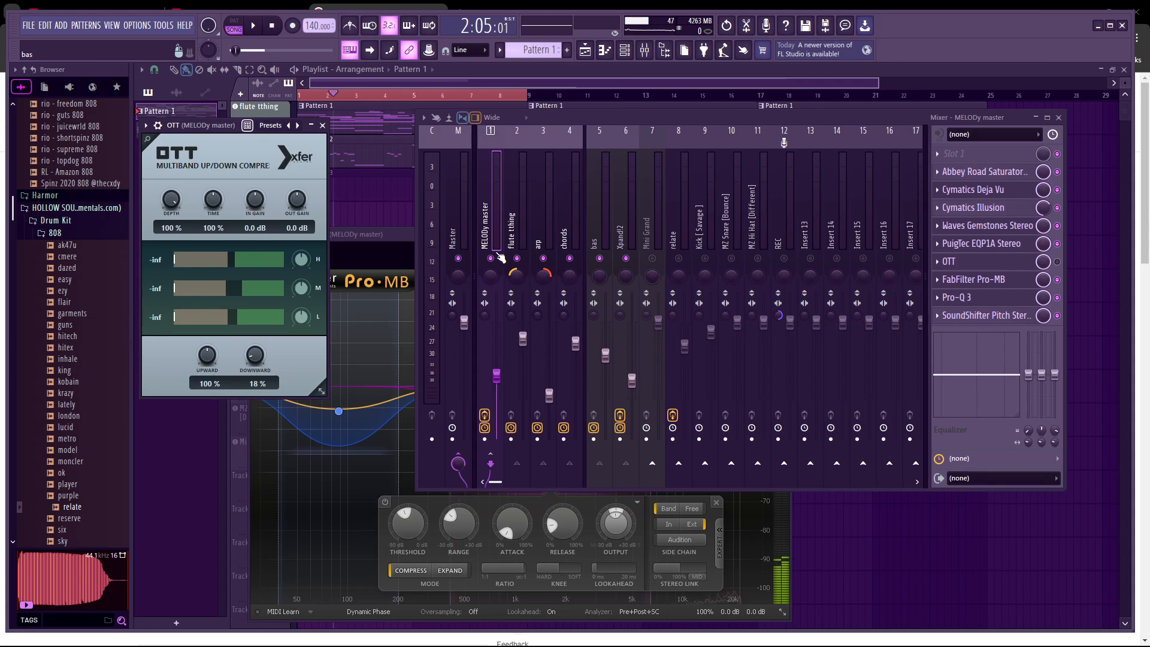
pyautogui.moveTo(194, 126); pyautogui.dragTo(306, 132)
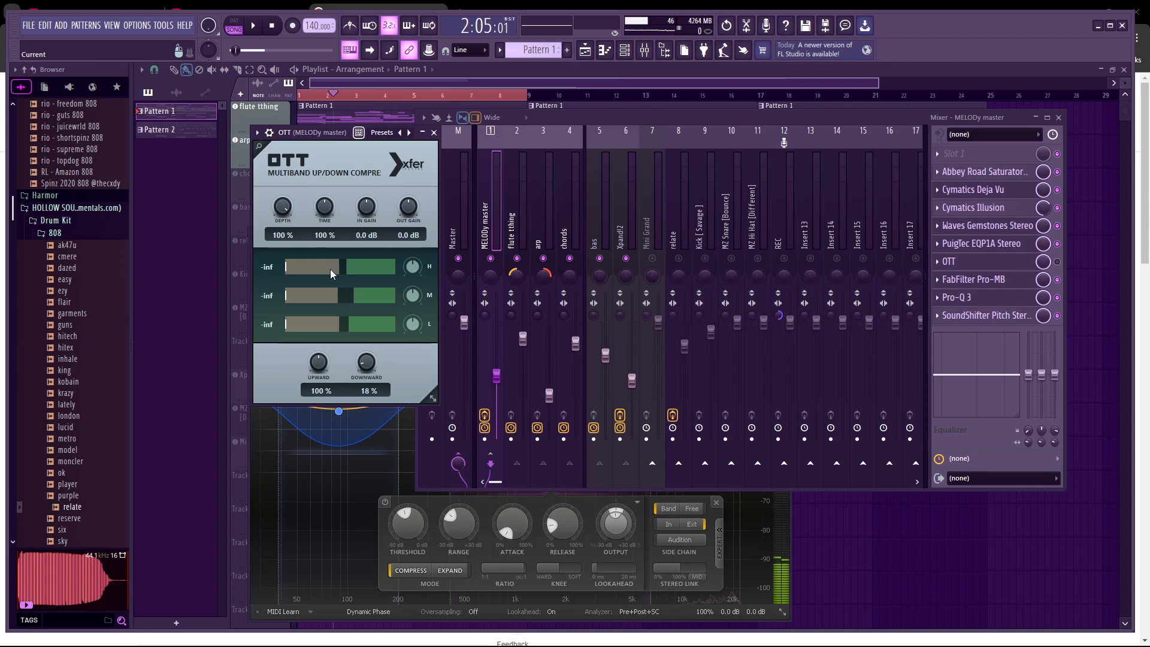
pyautogui.moveTo(345, 267); pyautogui.dragTo(346, 267)
# Compare the mix with OTT on the MELODy master switched on and off during playback, leaving OTT switched off
pyautogui.click(1058, 262)
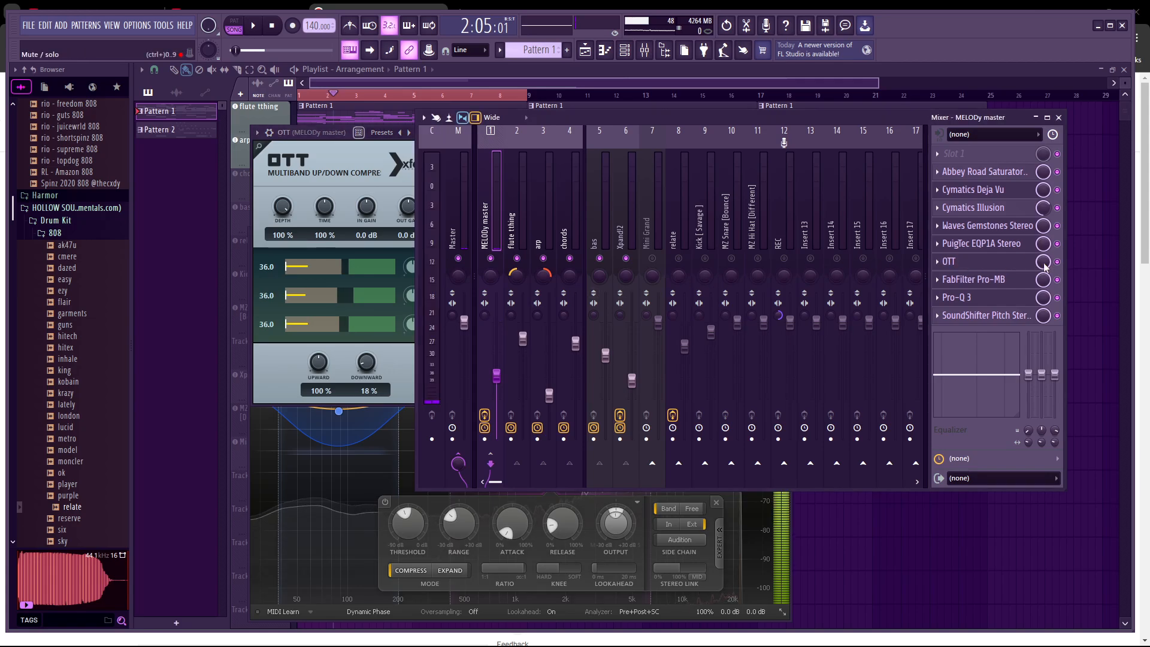
pyautogui.click(272, 26)
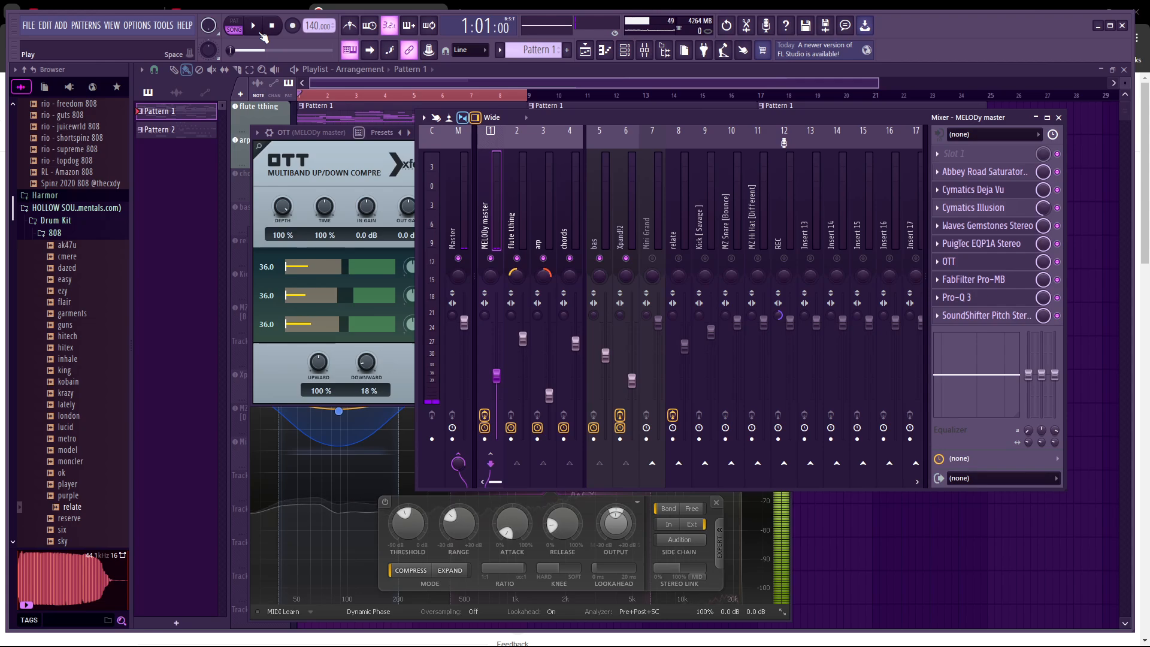
pyautogui.press('space')
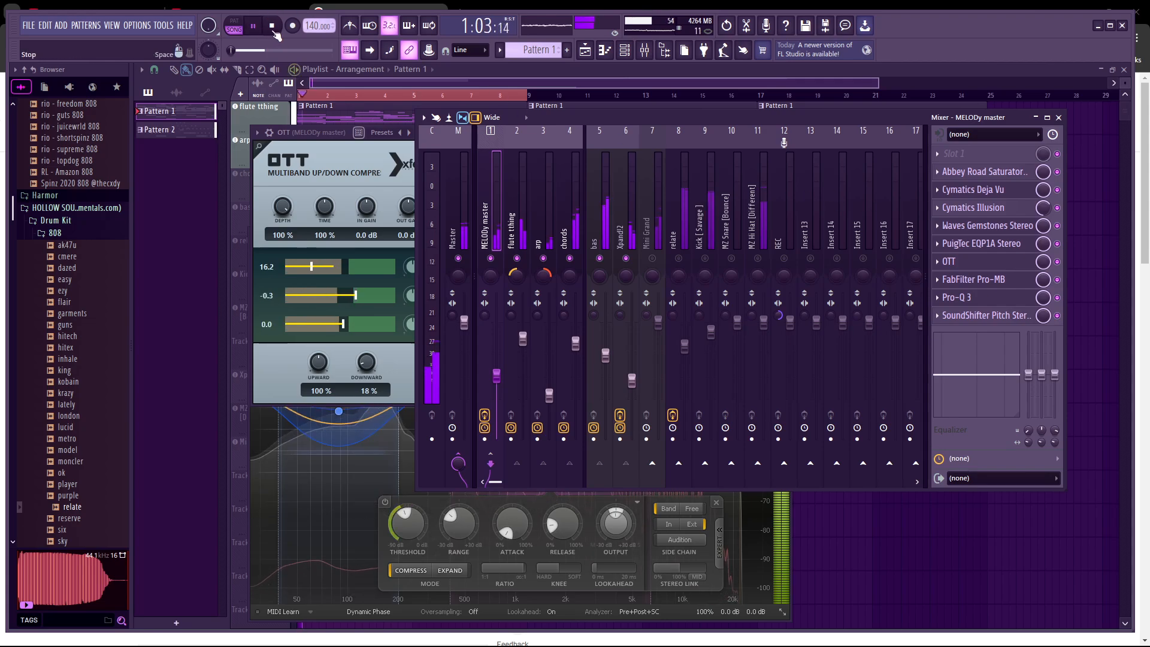
pyautogui.click(1058, 262)
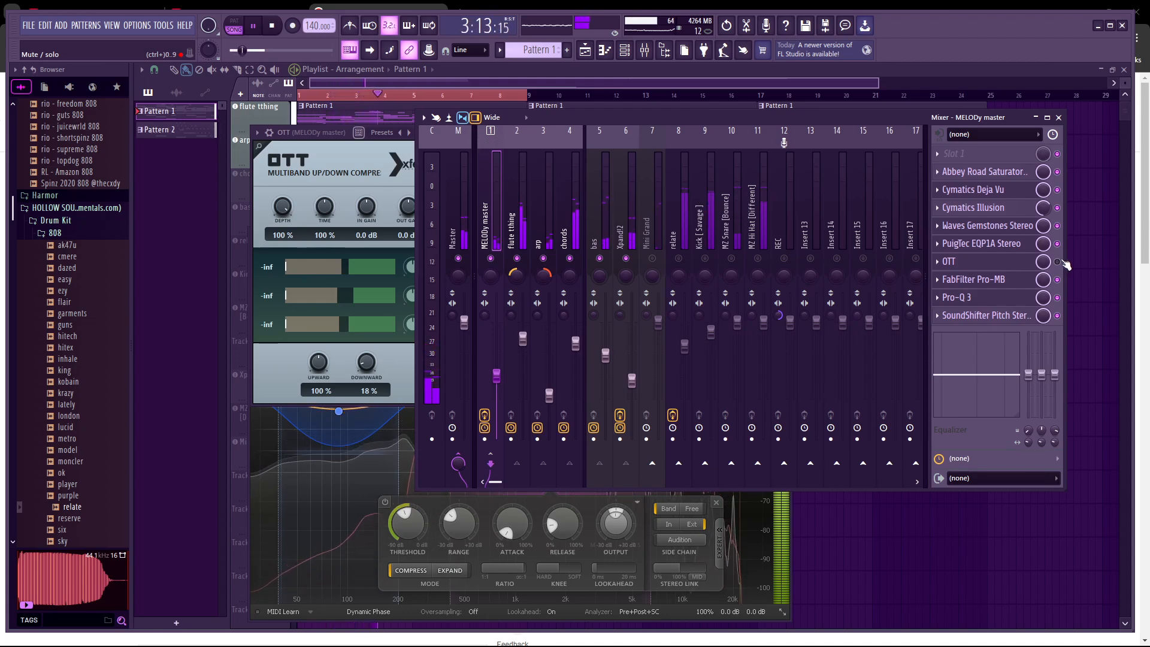
pyautogui.click(1058, 262)
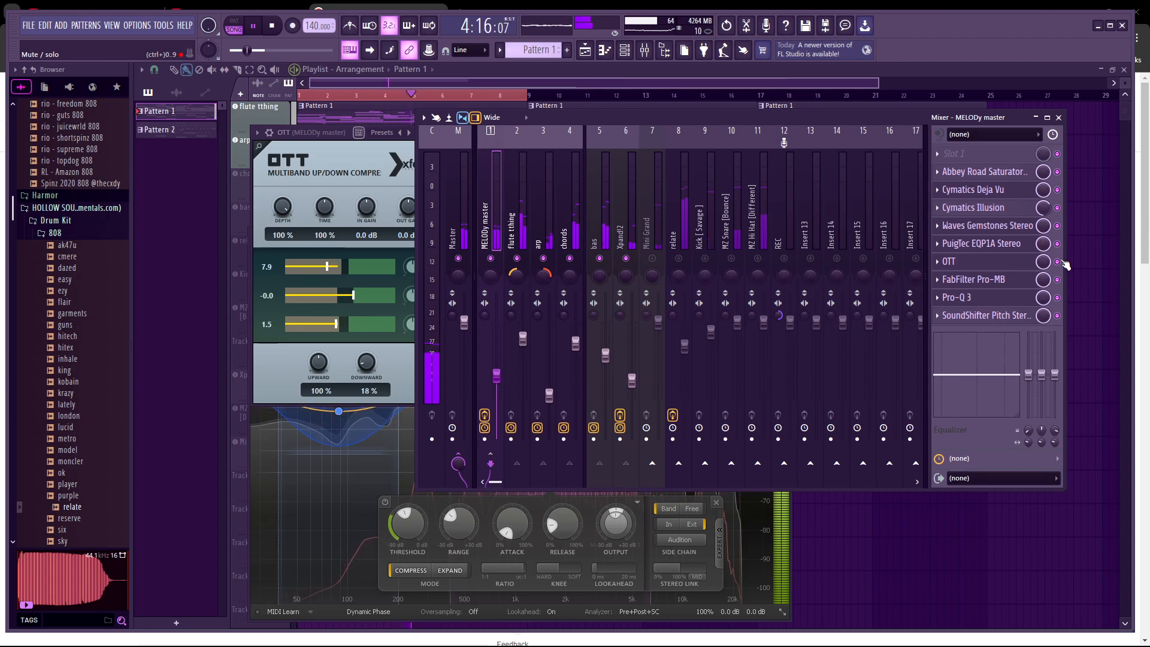
pyautogui.click(257, 27)
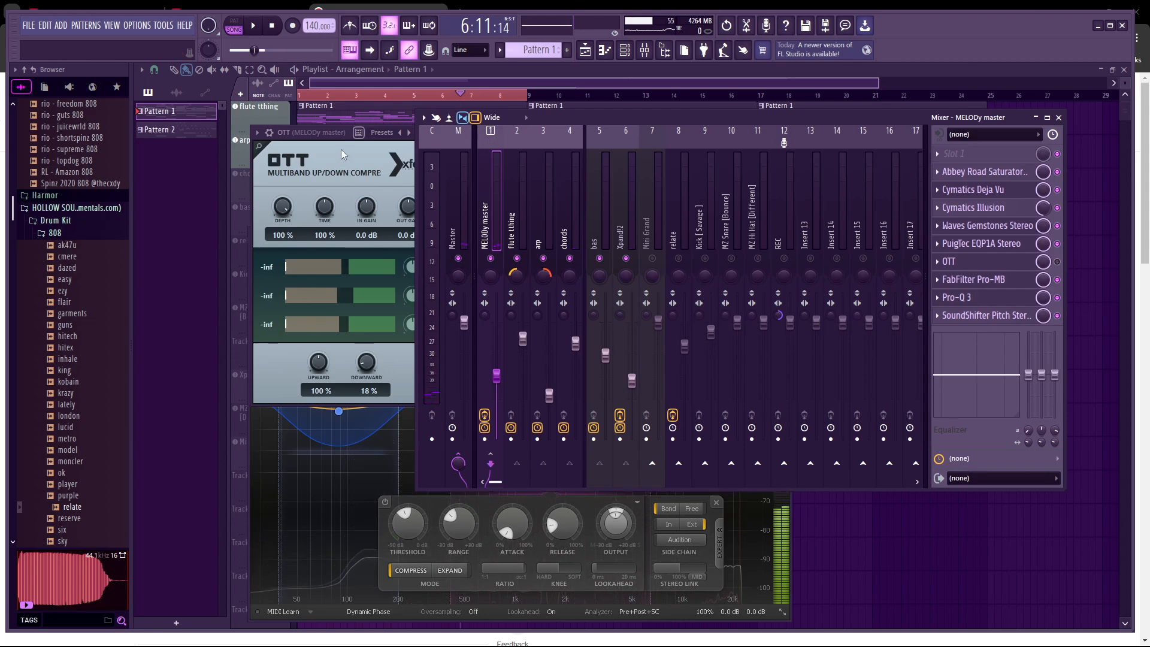
pyautogui.click(350, 176)
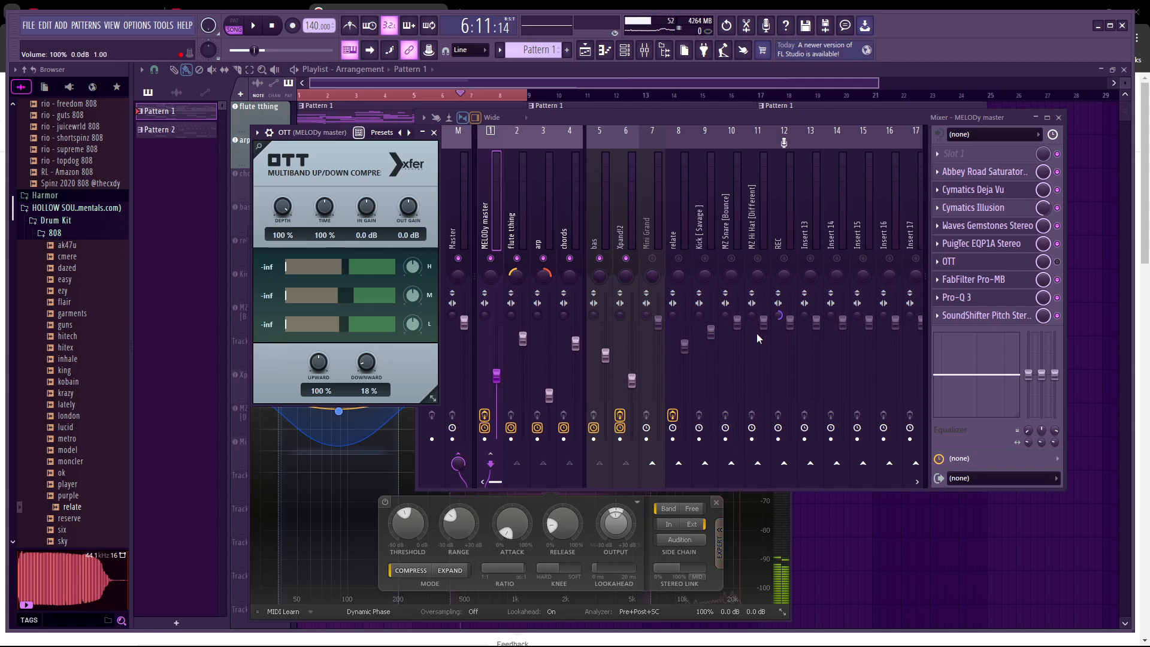
# Inspect the side-chain input connection of FabFilter Pro-MB on the MELODy master and check it against the Xpand!2 mixer track
pyautogui.click(618, 192)
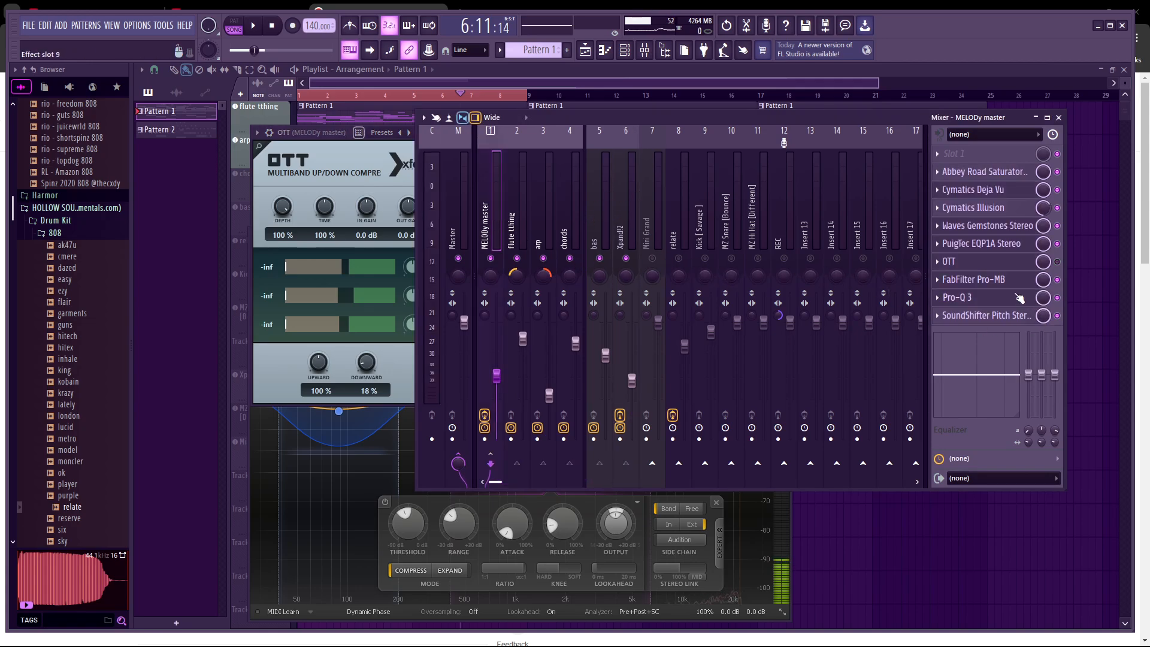
pyautogui.click(987, 280)
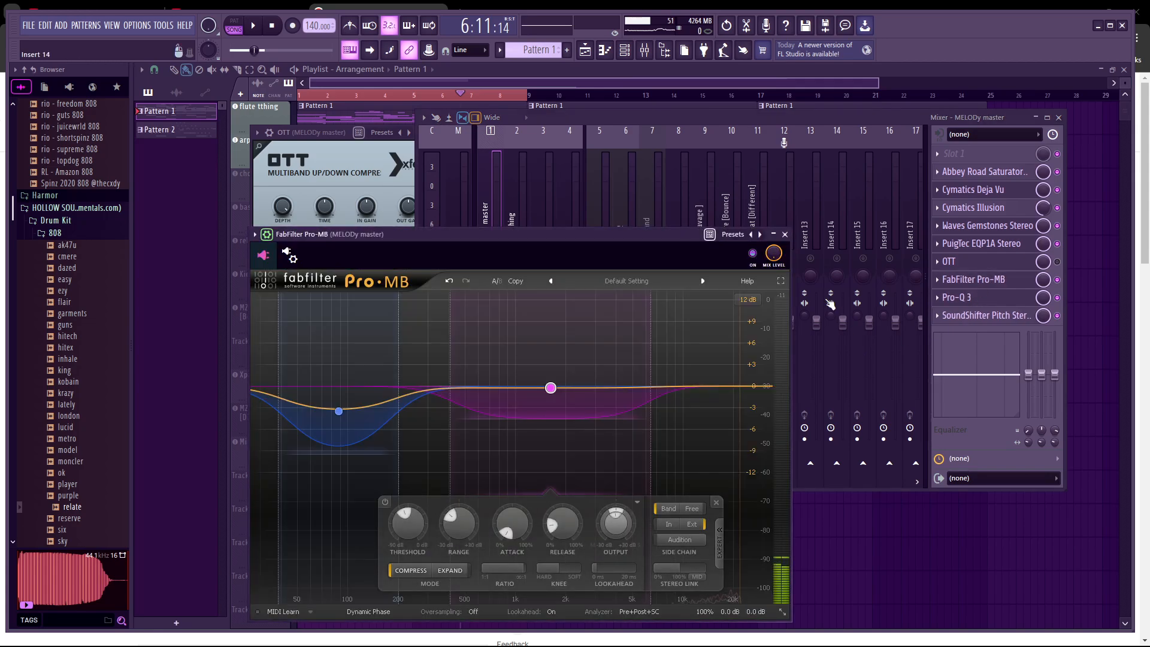
pyautogui.moveTo(587, 233); pyautogui.dragTo(598, 189)
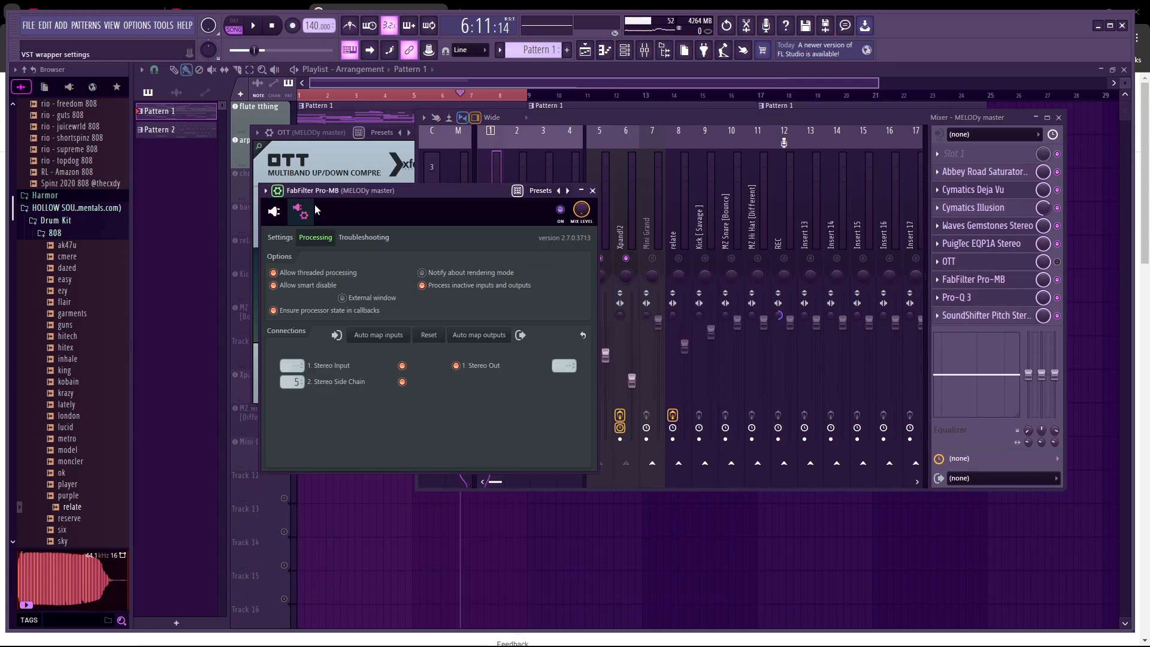
pyautogui.click(313, 209)
pyautogui.moveTo(653, 114); pyautogui.dragTo(725, 106)
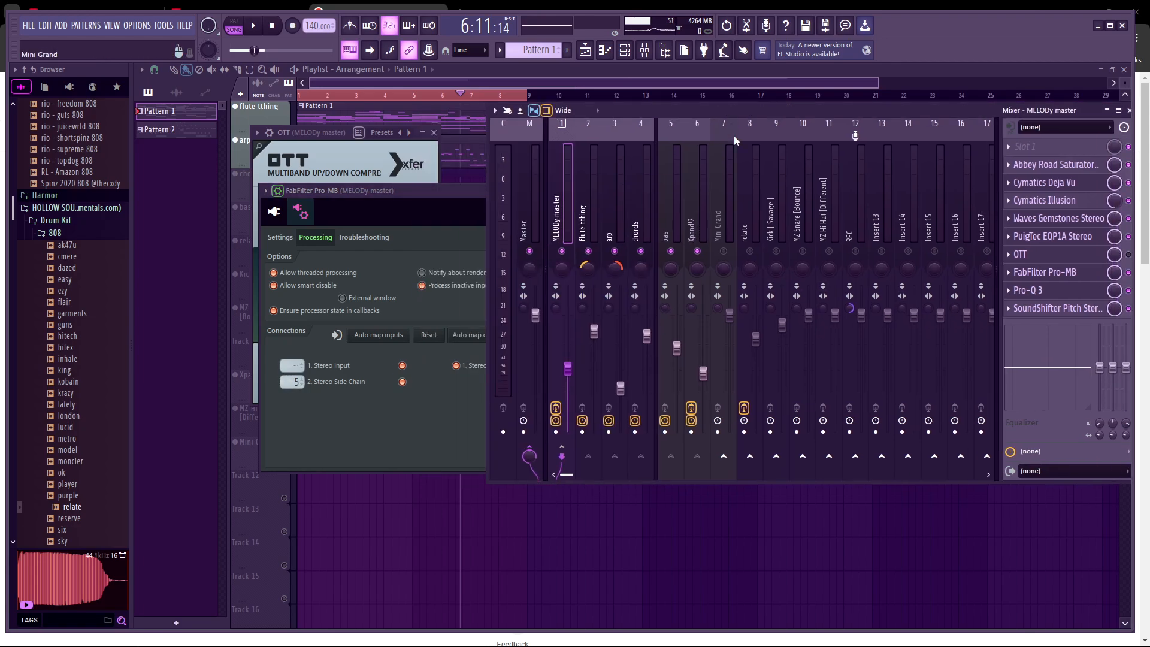
pyautogui.click(695, 197)
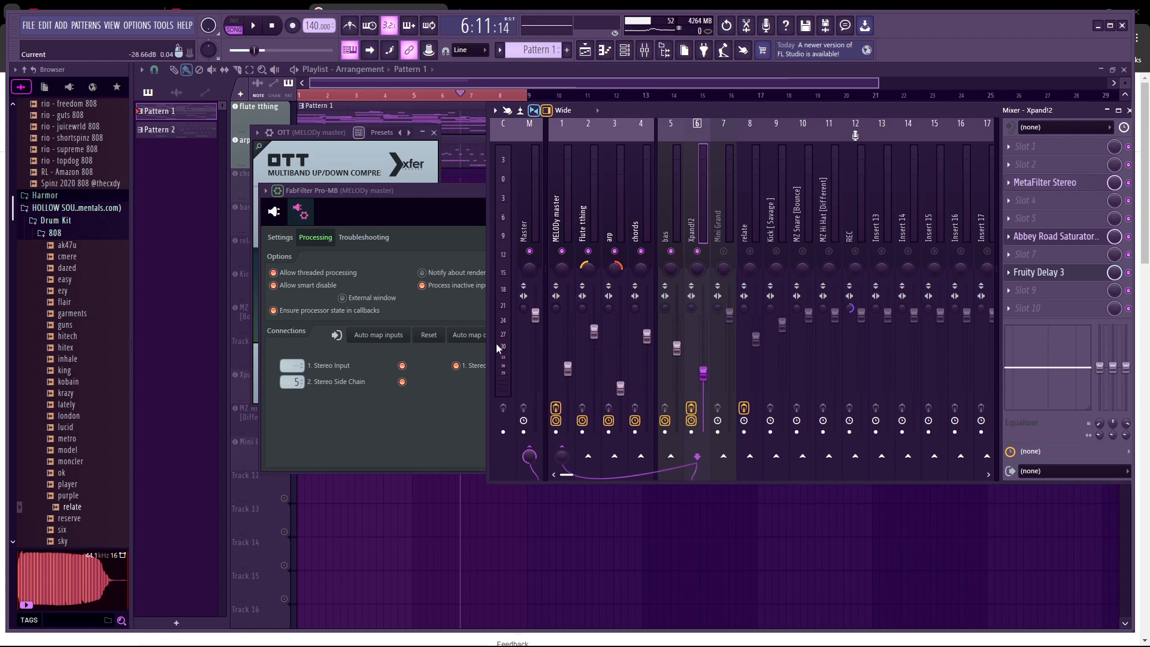
pyautogui.click(298, 377)
pyautogui.click(342, 443)
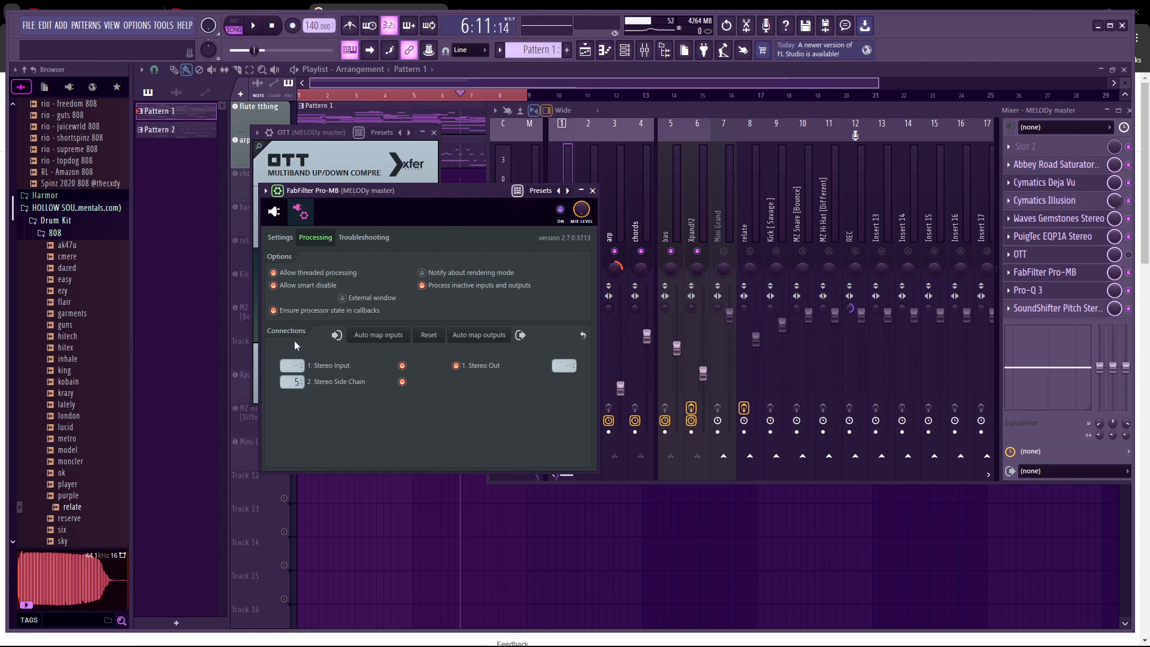
pyautogui.click(282, 238)
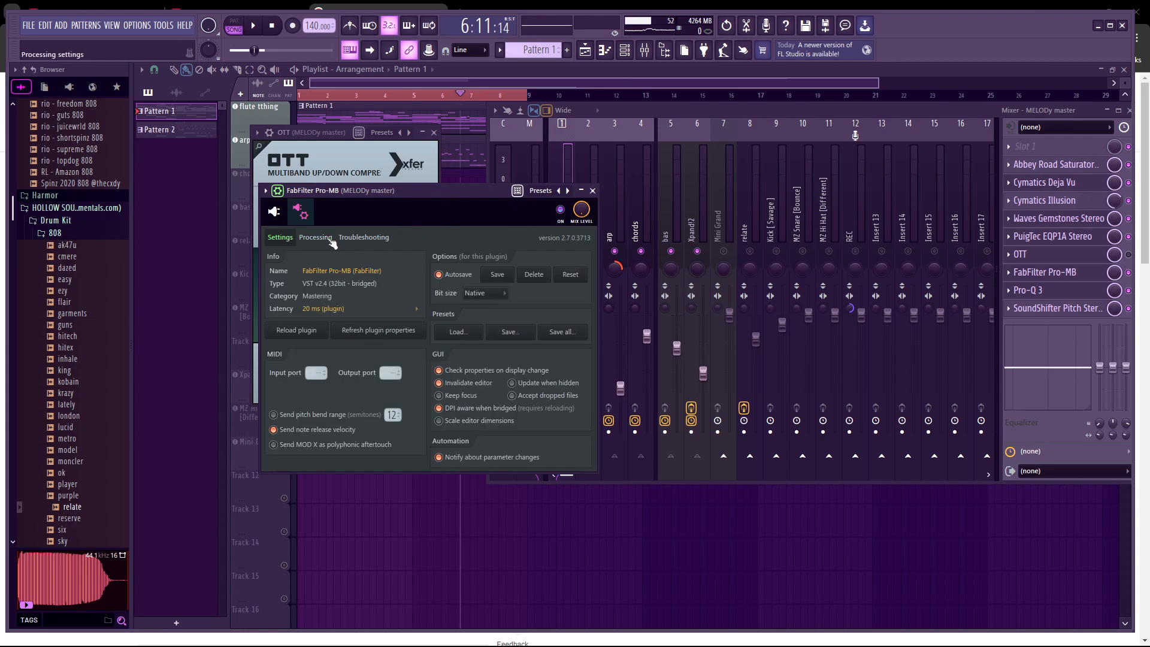
pyautogui.click(279, 212)
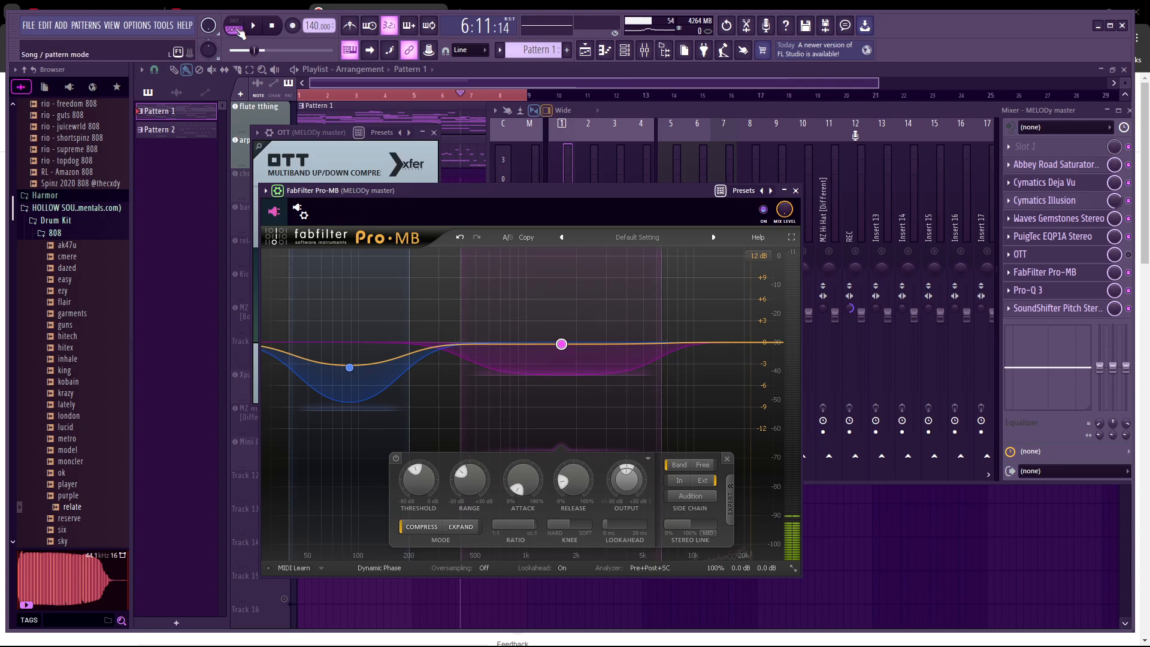
# Listen briefly to the mix with Pro-MB on display, and leave the flute tthing, arp, chords and bas tracks unmuted
pyautogui.click(253, 26)
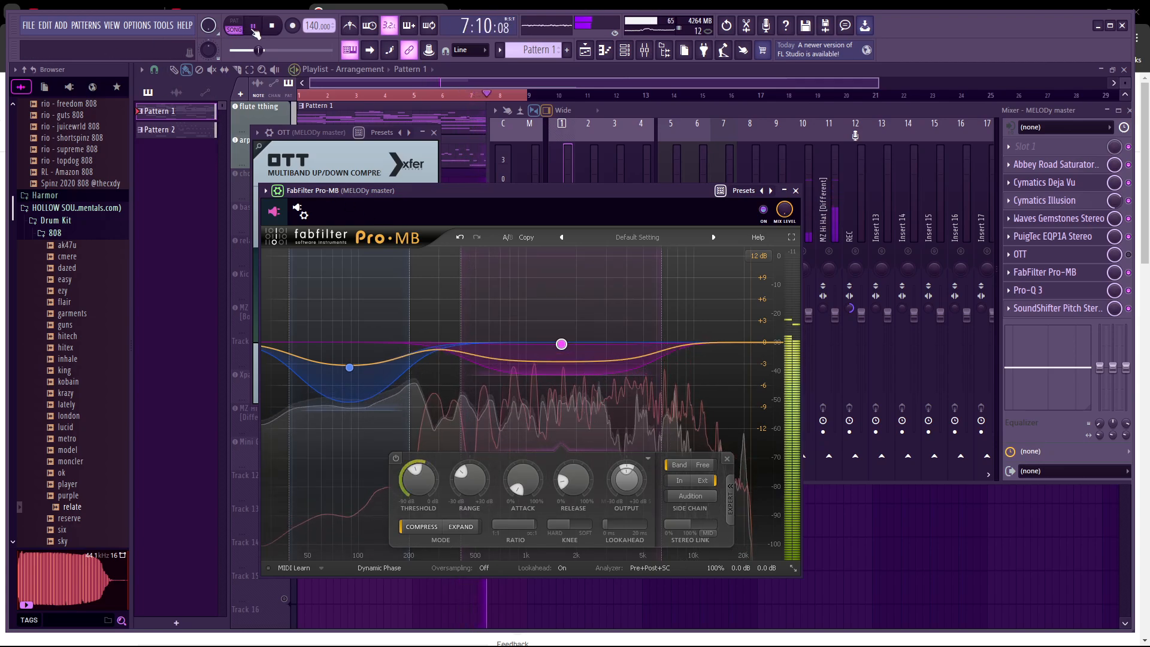
pyautogui.click(254, 28)
pyautogui.click(629, 111)
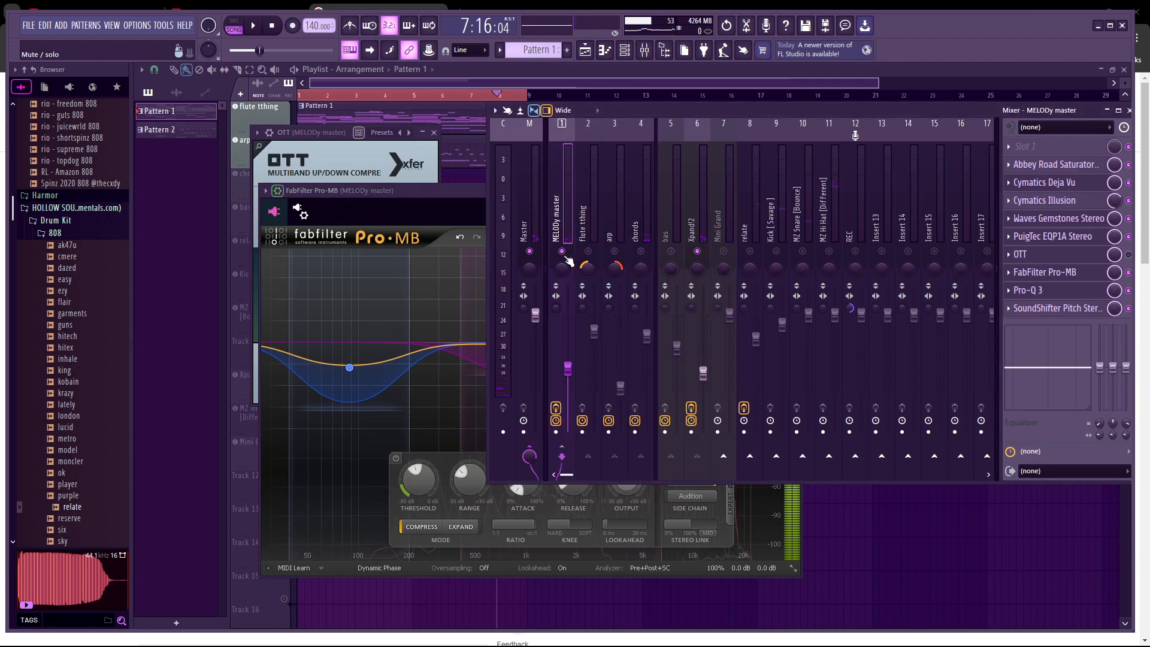
pyautogui.click(614, 252)
pyautogui.click(642, 252)
pyautogui.click(670, 252)
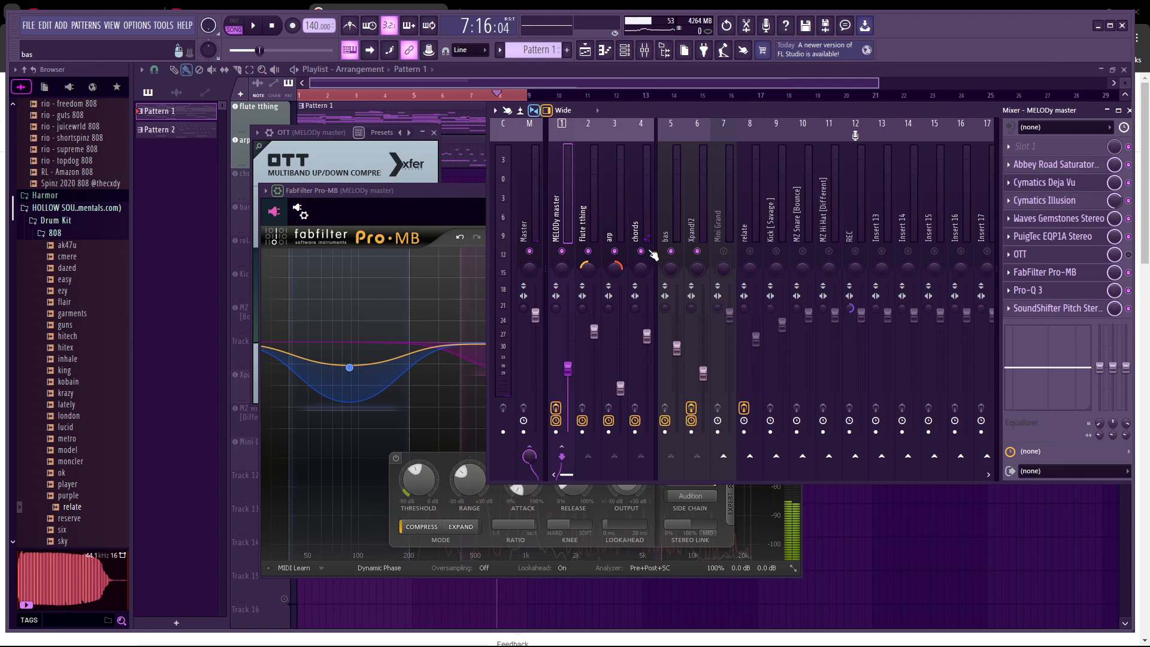
# Play the arrangement again and examine how the Pro-MB bands and threshold respond to the side-chain signal
pyautogui.click(453, 191)
pyautogui.click(256, 25)
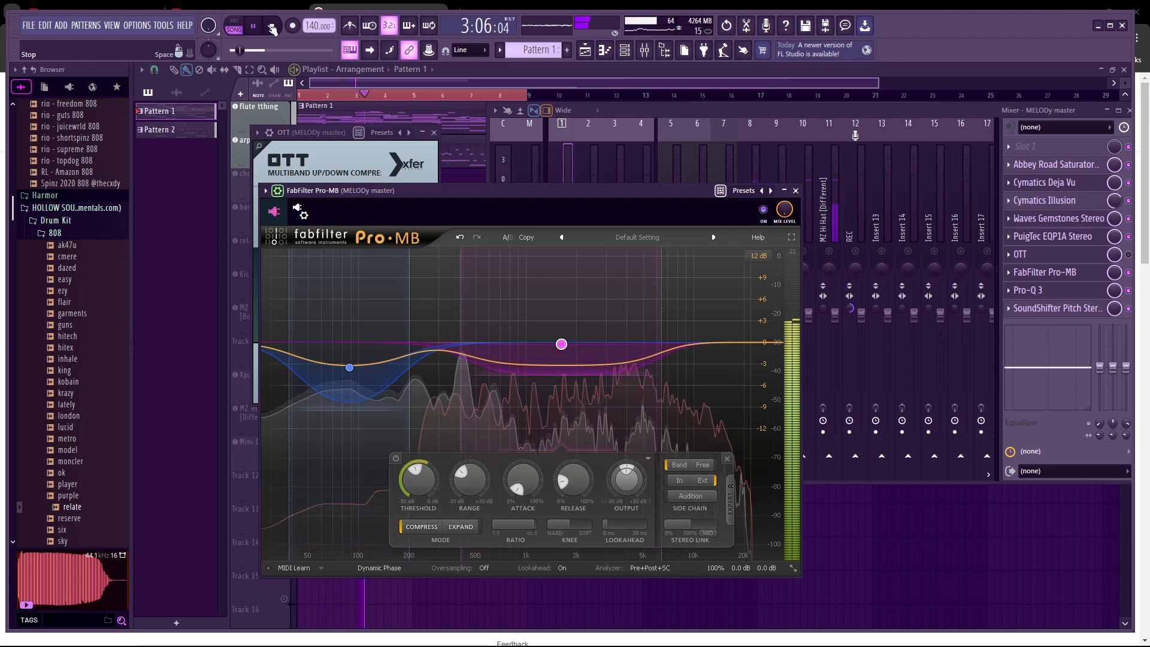
pyautogui.click(271, 27)
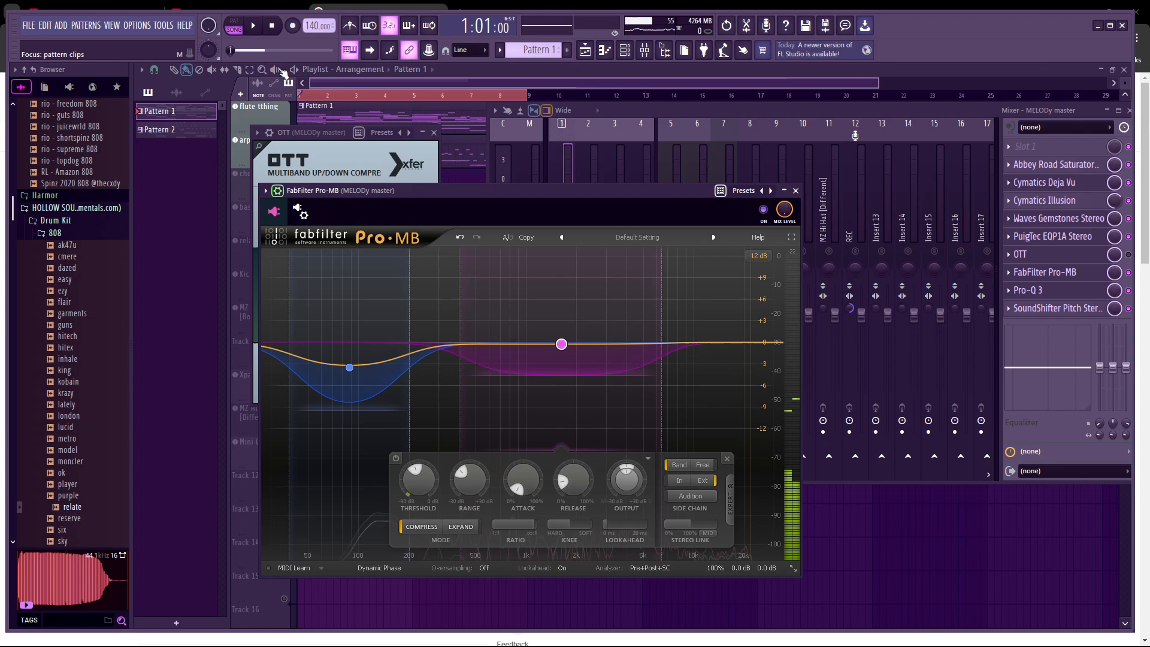
pyautogui.click(255, 28)
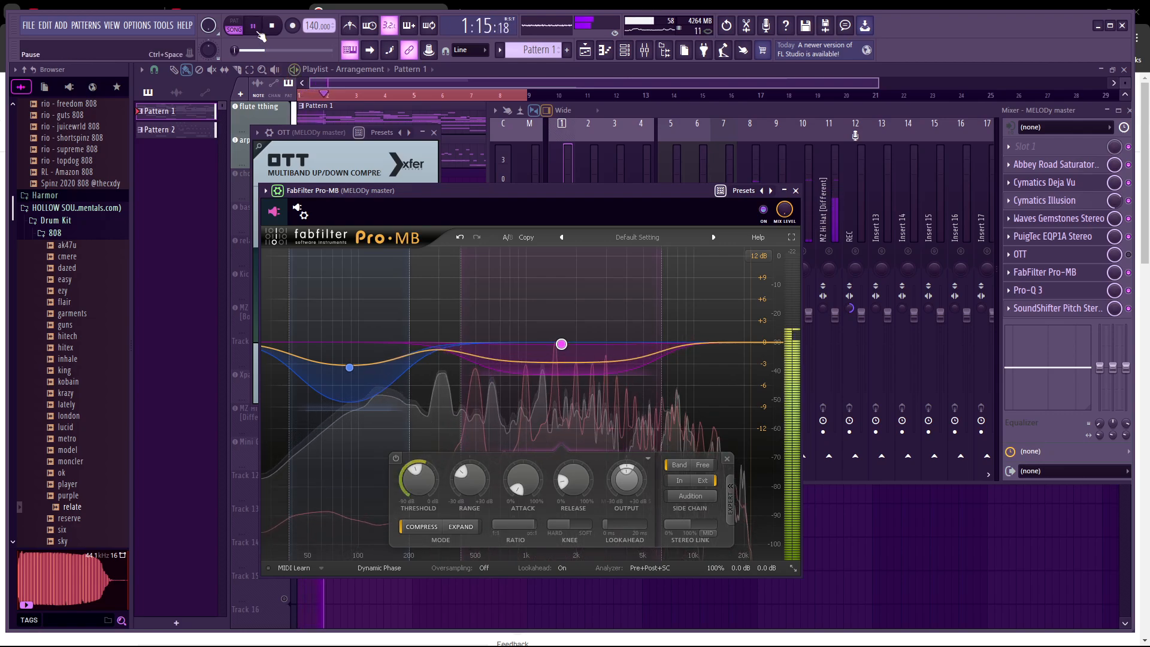
pyautogui.click(260, 33)
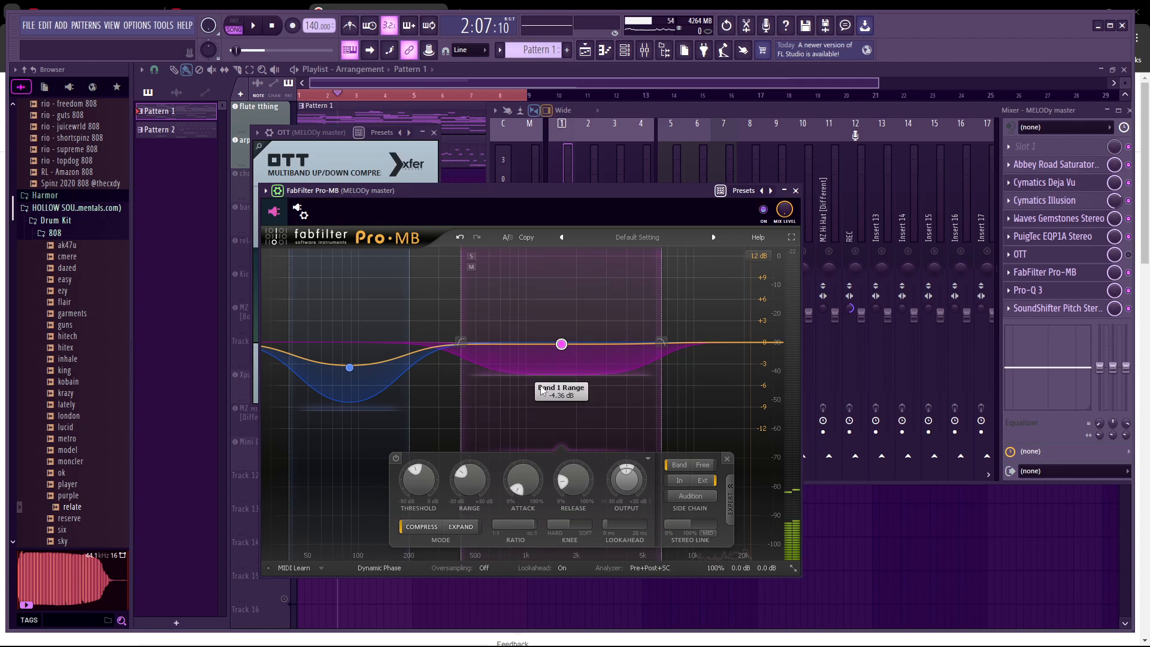
pyautogui.moveTo(426, 478); pyautogui.dragTo(427, 480)
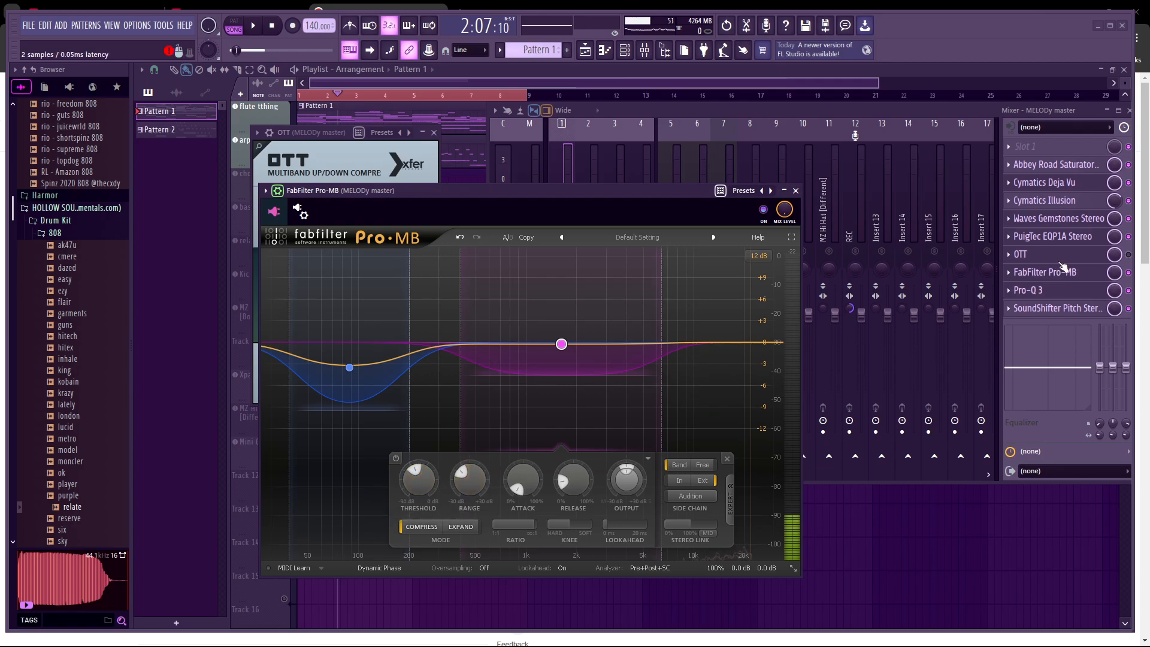
# Shift Band 1 in the MELODy master's Pro-MB to 1567.6 Hz
pyautogui.click(1056, 253)
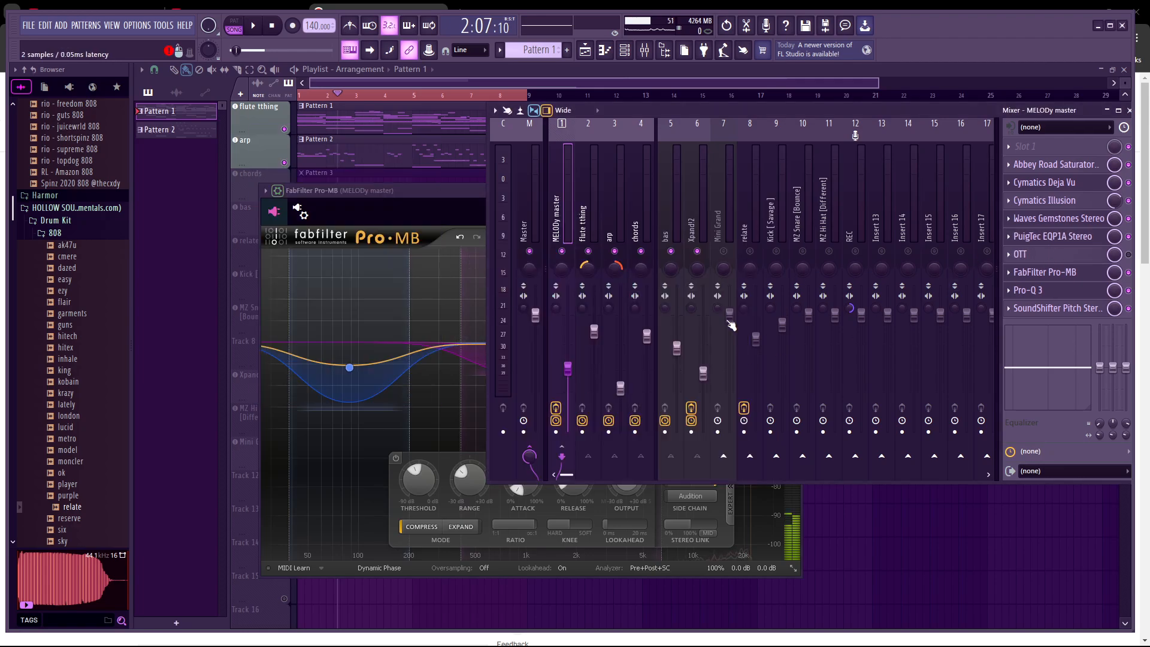
pyautogui.click(474, 196)
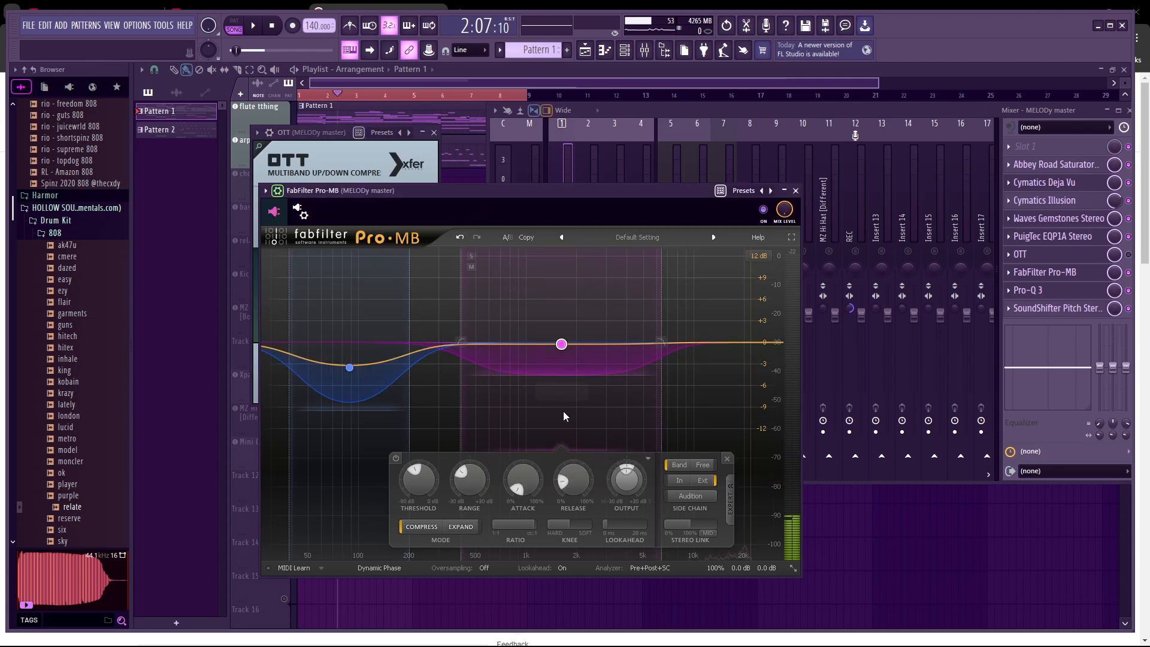
pyautogui.moveTo(506, 491)
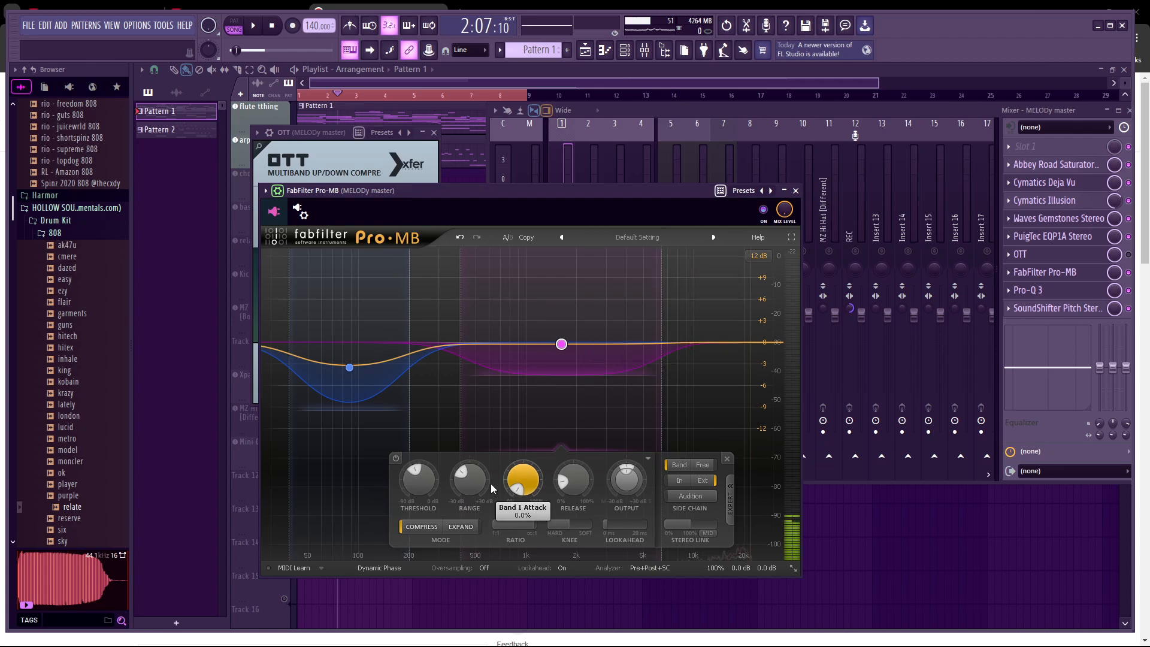
pyautogui.moveTo(561, 350)
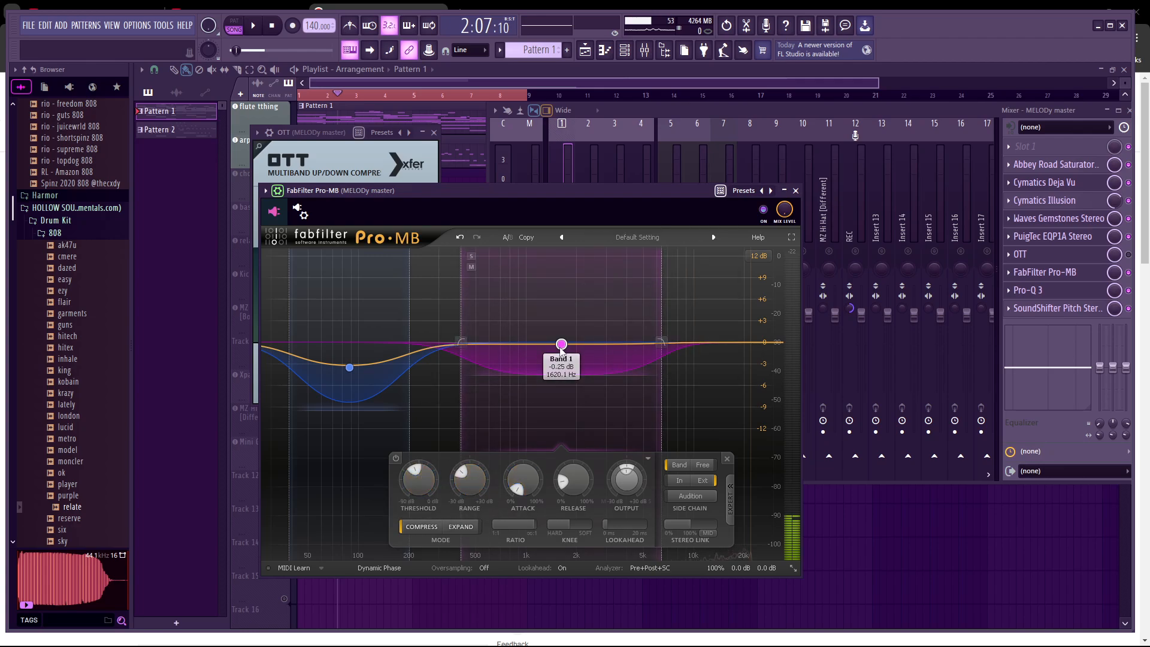
pyautogui.moveTo(561, 351); pyautogui.dragTo(559, 351)
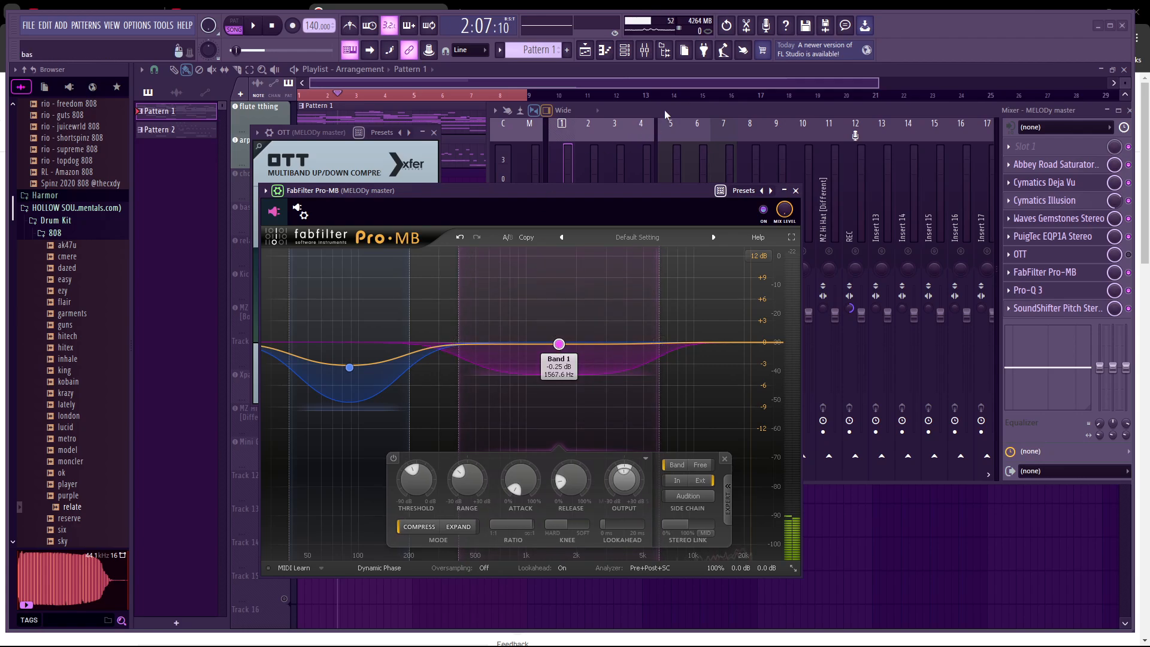
# Check the Xpand!2 track's effect chain against Band 1 of Pro-MB on the MELODy master, closing the OTT window
pyautogui.click(666, 112)
pyautogui.click(686, 226)
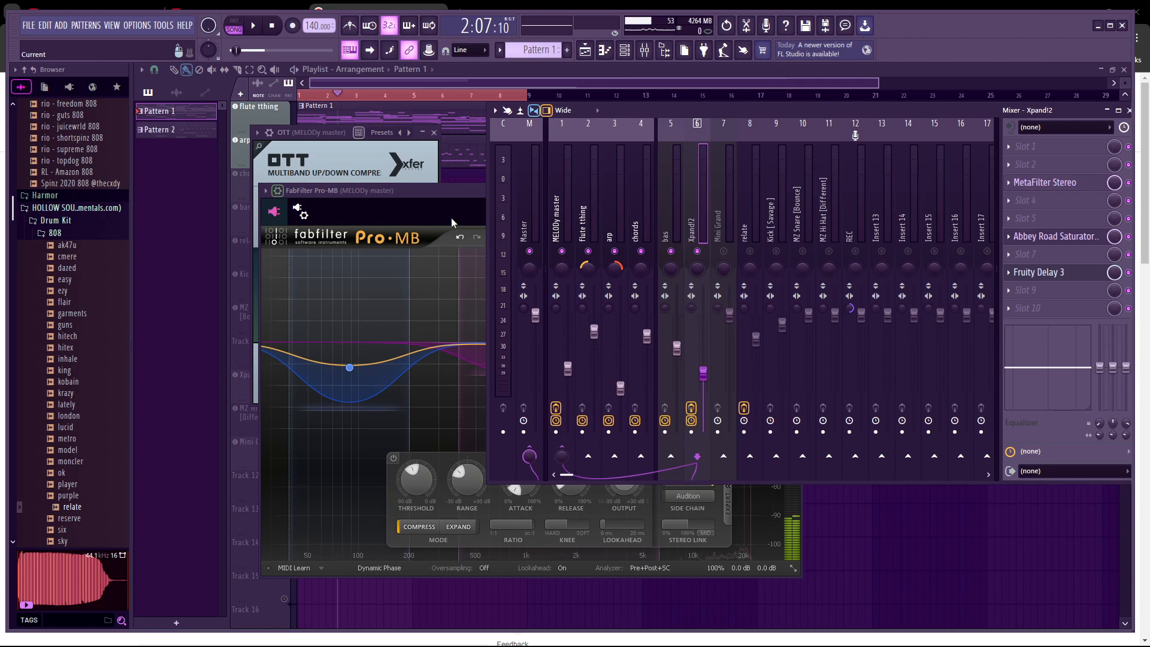
pyautogui.click(452, 192)
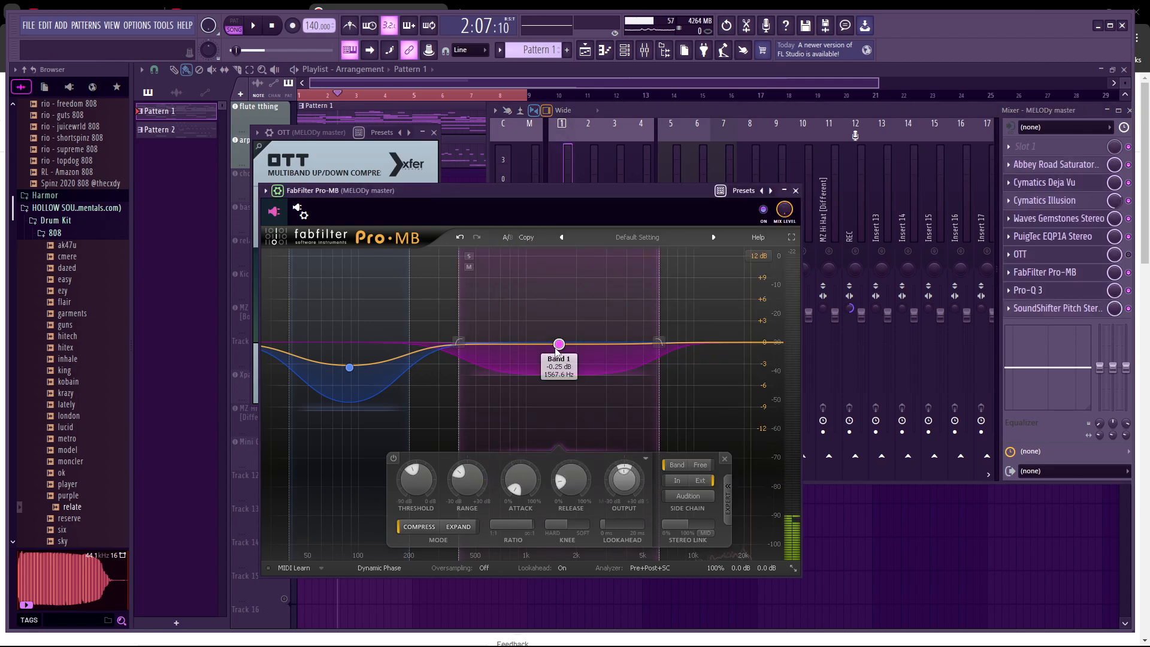
pyautogui.click(1029, 264)
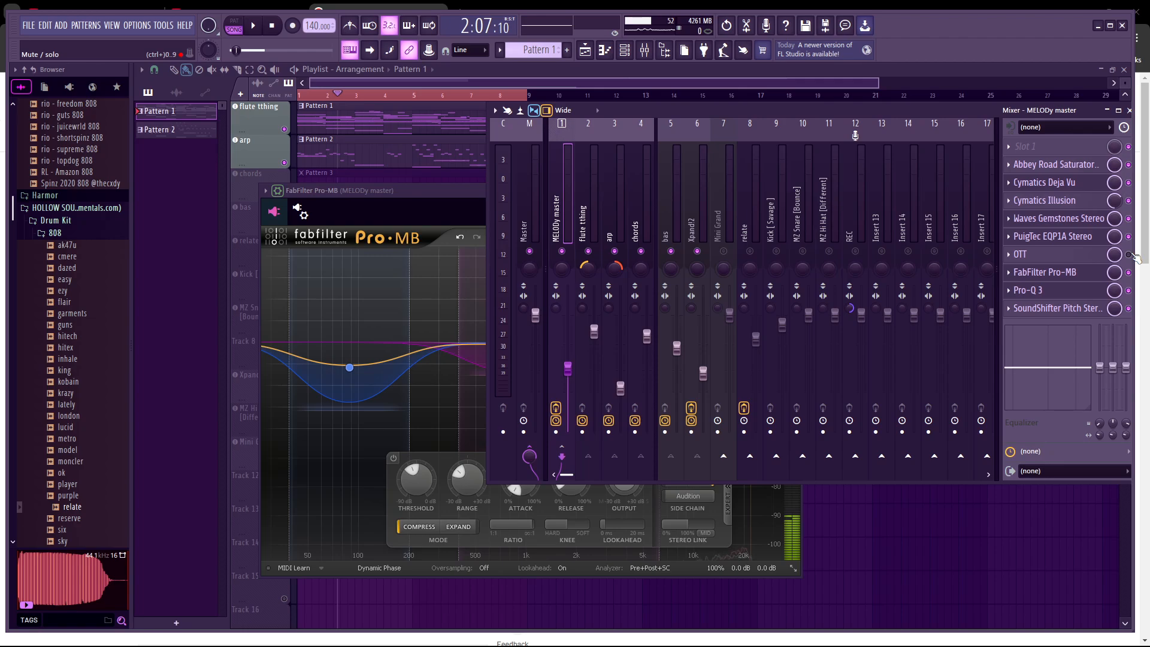
pyautogui.click(1046, 273)
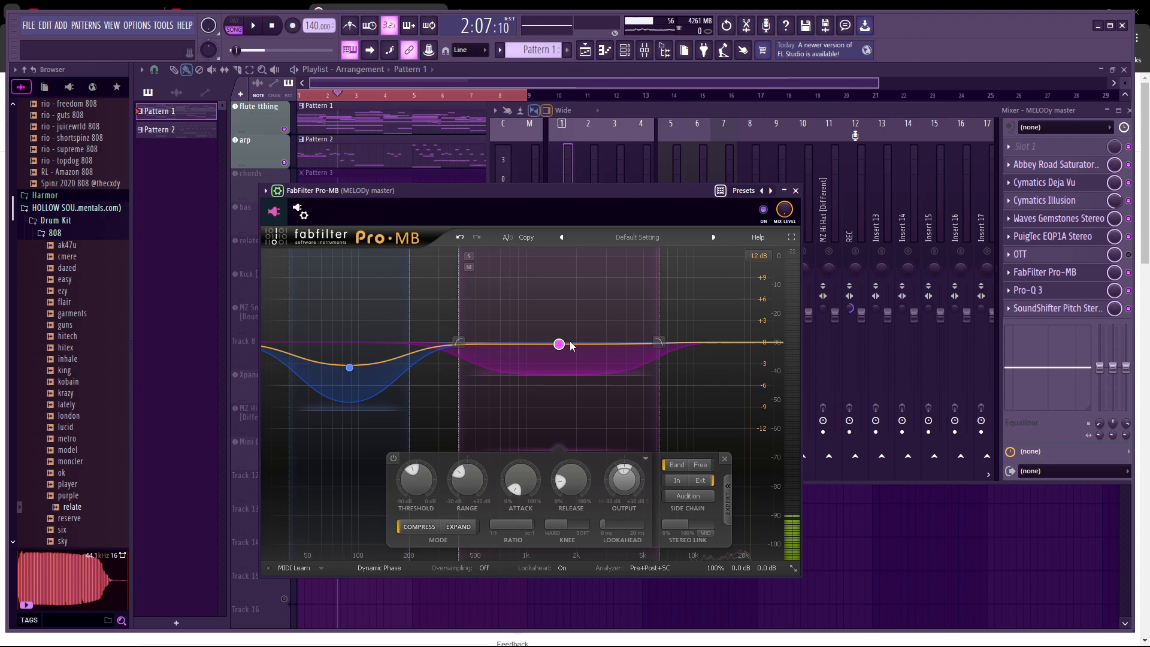
# Nudge Band 1 of the MELODy master's Pro-MB slightly higher in frequency, bringing its high crossover to 6497.1 Hz
pyautogui.moveTo(555, 350)
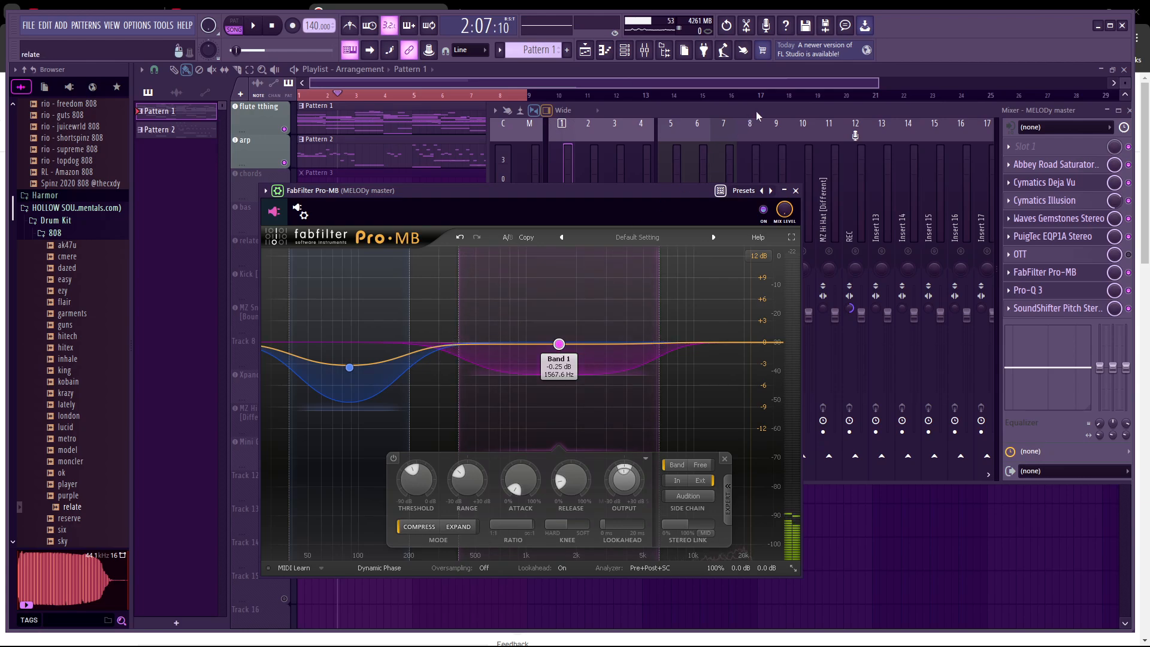
pyautogui.moveTo(559, 345); pyautogui.dragTo(562, 339)
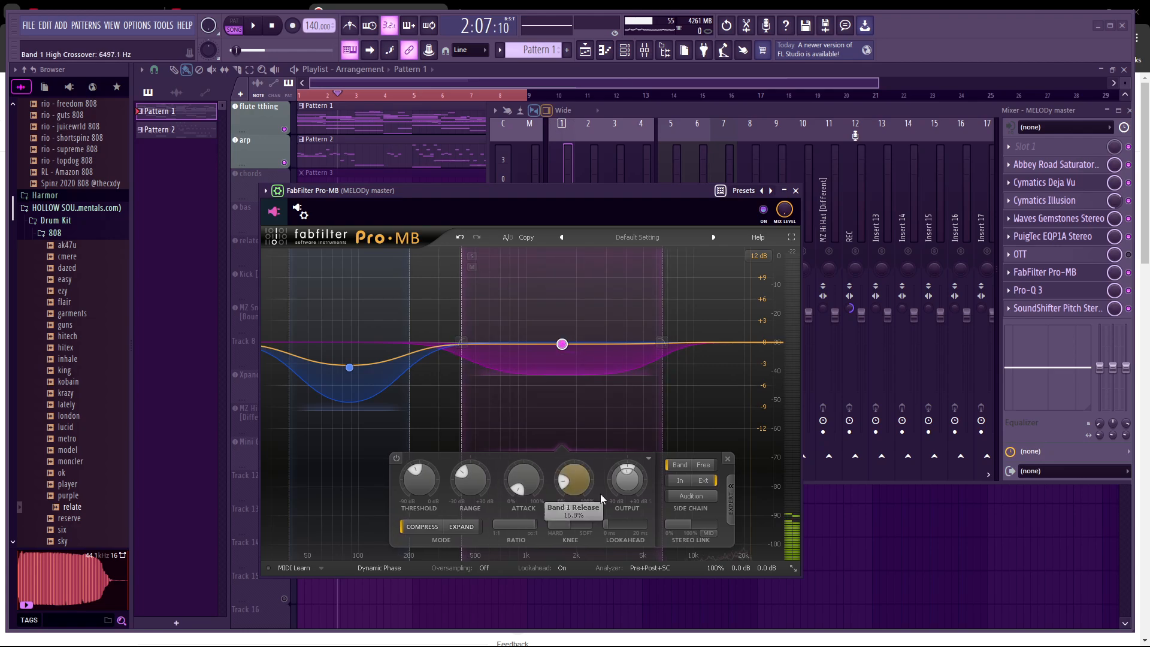
# Check the Stereo Side Chain connection in Pro-MB's Processing settings and Band 1's external side-chain option
pyautogui.click(299, 211)
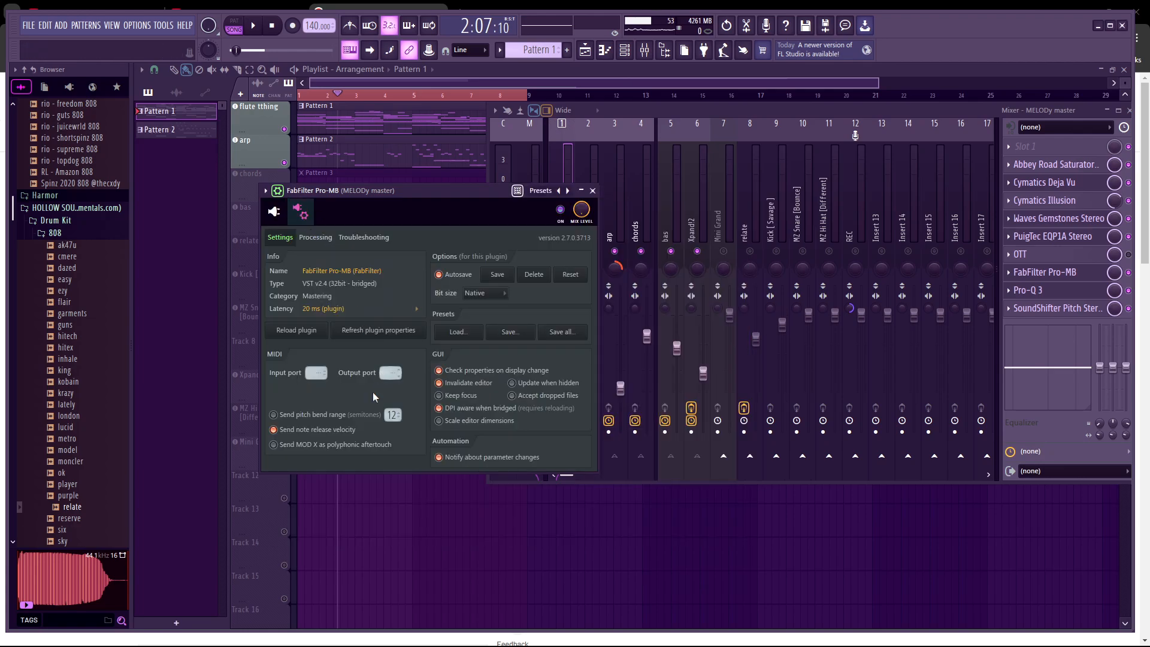
pyautogui.click(315, 237)
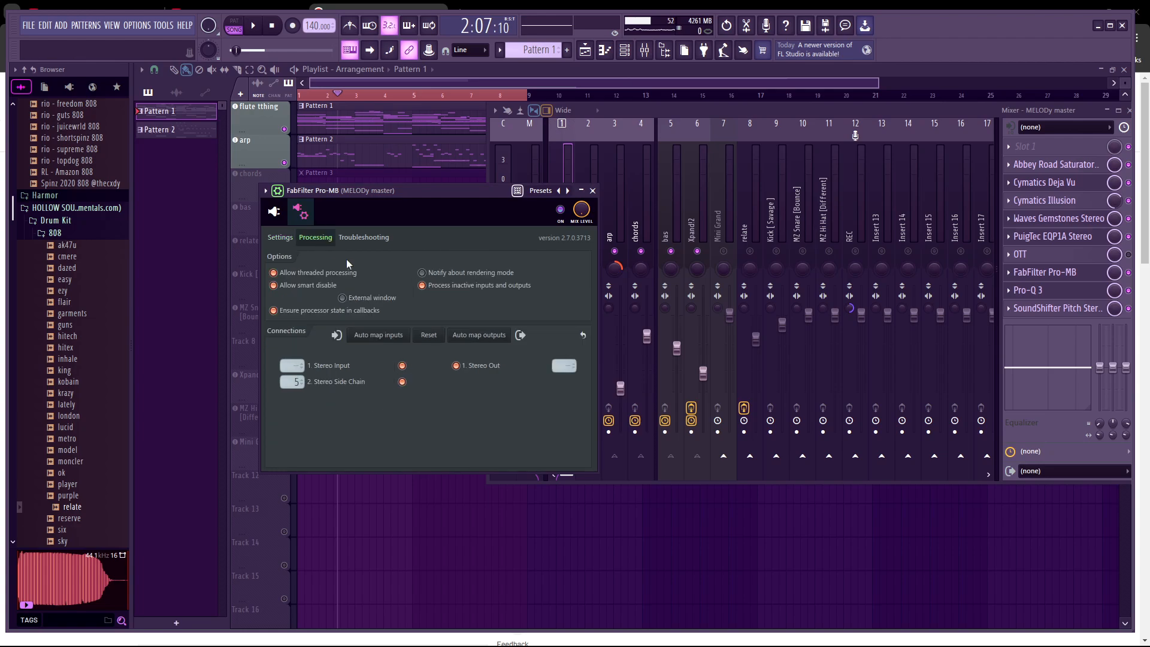
pyautogui.click(274, 211)
pyautogui.click(703, 483)
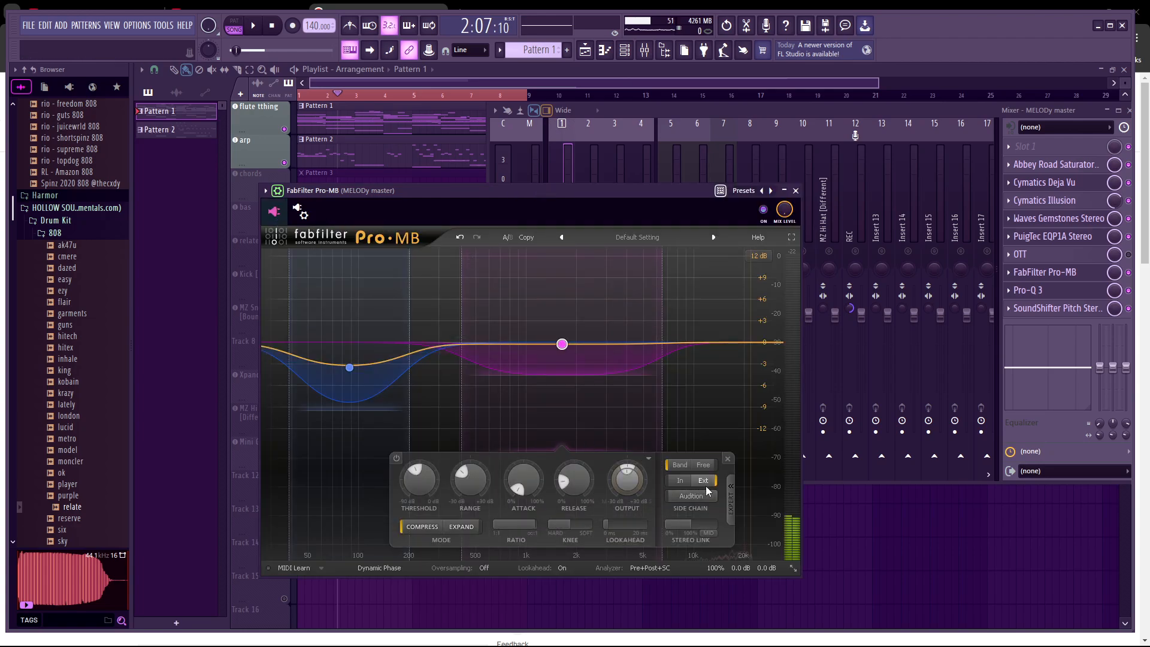
pyautogui.click(730, 500)
pyautogui.click(697, 502)
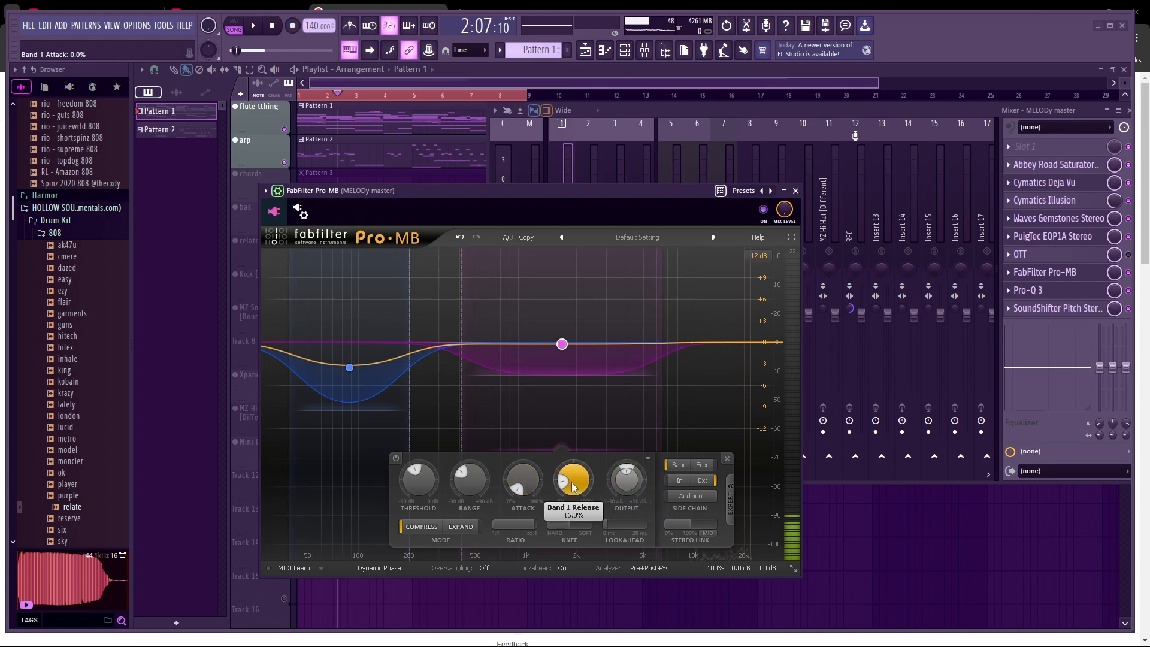
# Set Band 1's release to 37.8% and its ratio to 100:1, trying Expand mode before returning to Compress
pyautogui.moveTo(572, 482); pyautogui.dragTo(578, 484)
pyautogui.moveTo(579, 486); pyautogui.dragTo(569, 491)
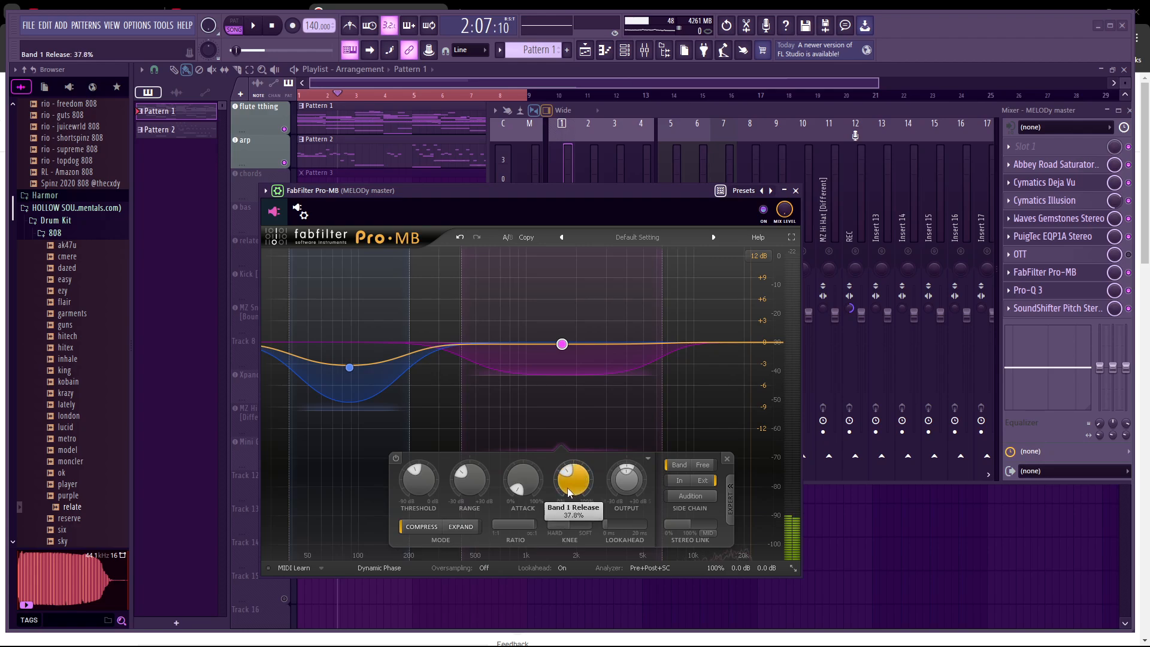
pyautogui.click(468, 531)
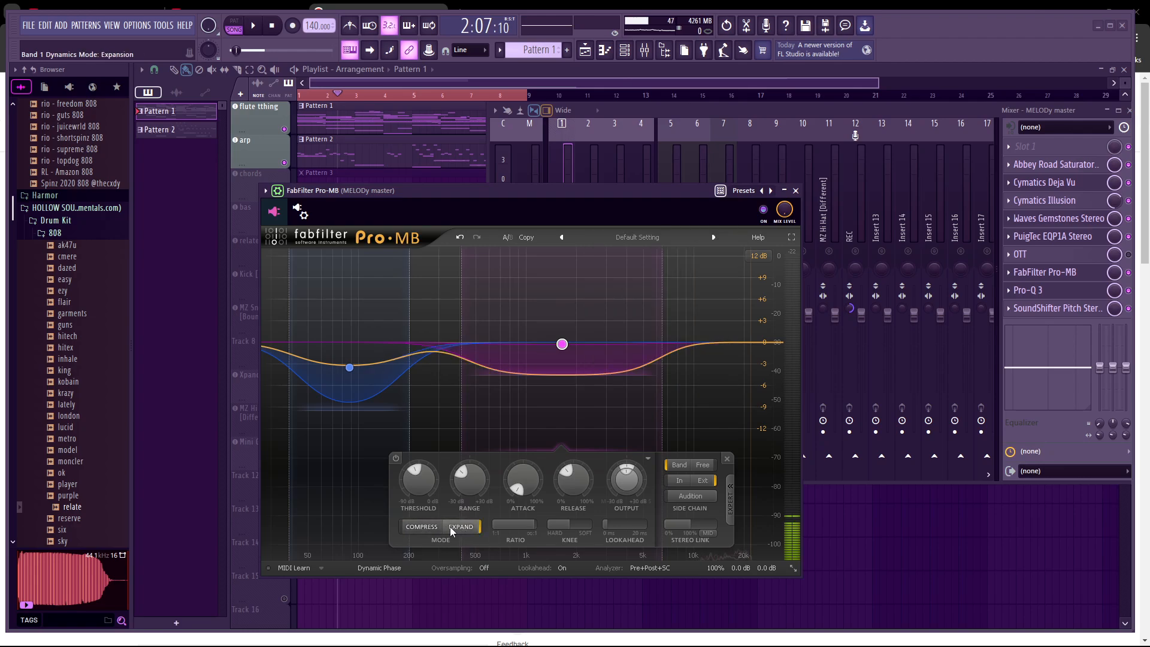
pyautogui.click(422, 529)
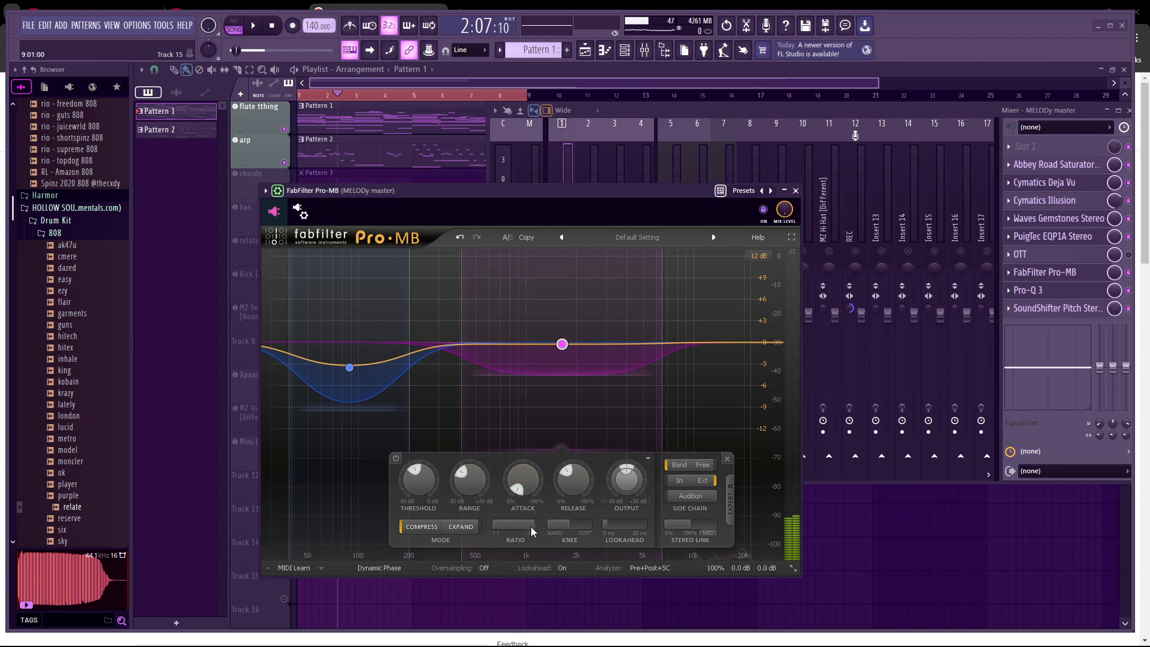
pyautogui.moveTo(531, 528); pyautogui.dragTo(544, 528)
pyautogui.moveTo(523, 472)
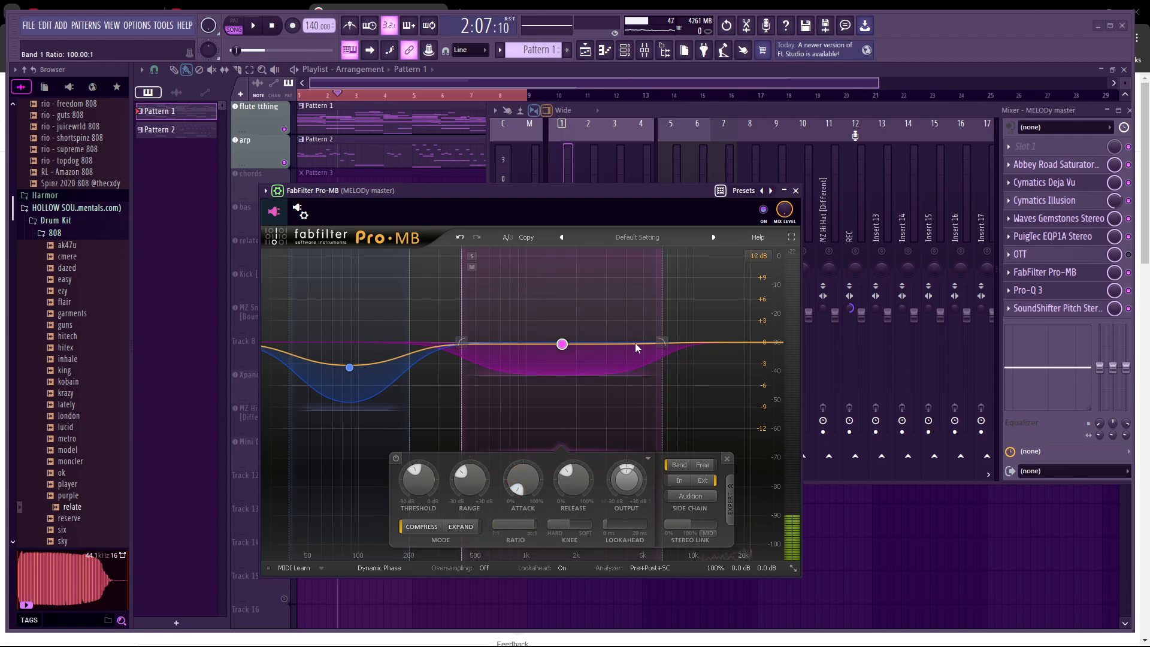
pyautogui.moveTo(568, 353)
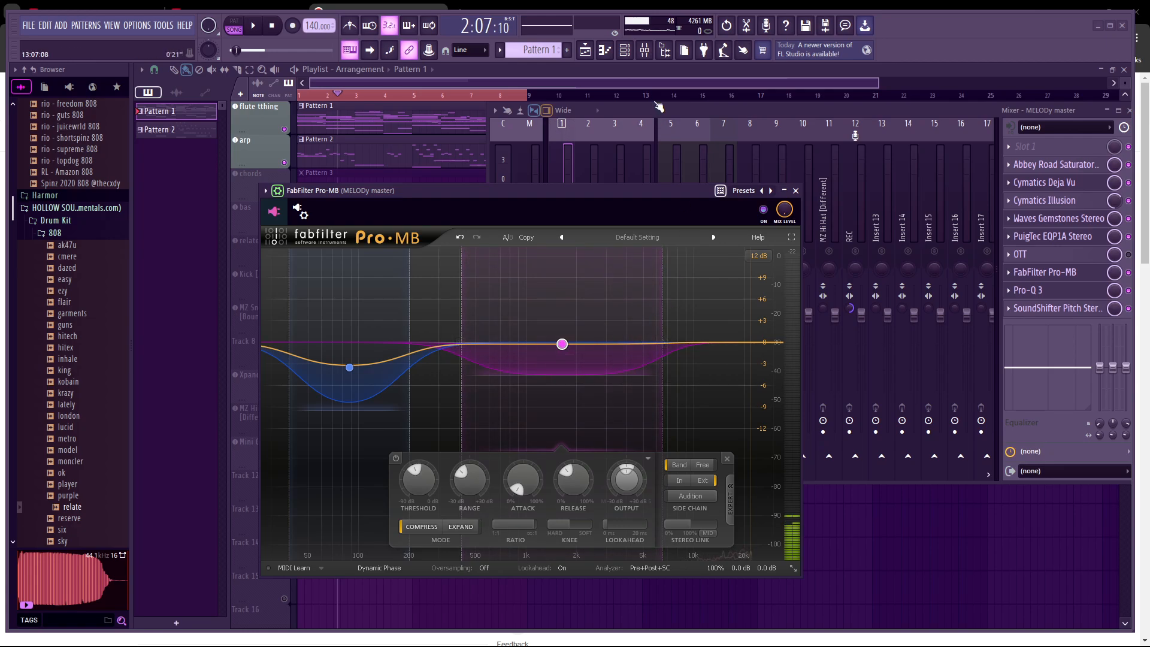
# Return the playhead to the start of the arrangement and listen to it with the channel rack on display
pyautogui.click(792, 107)
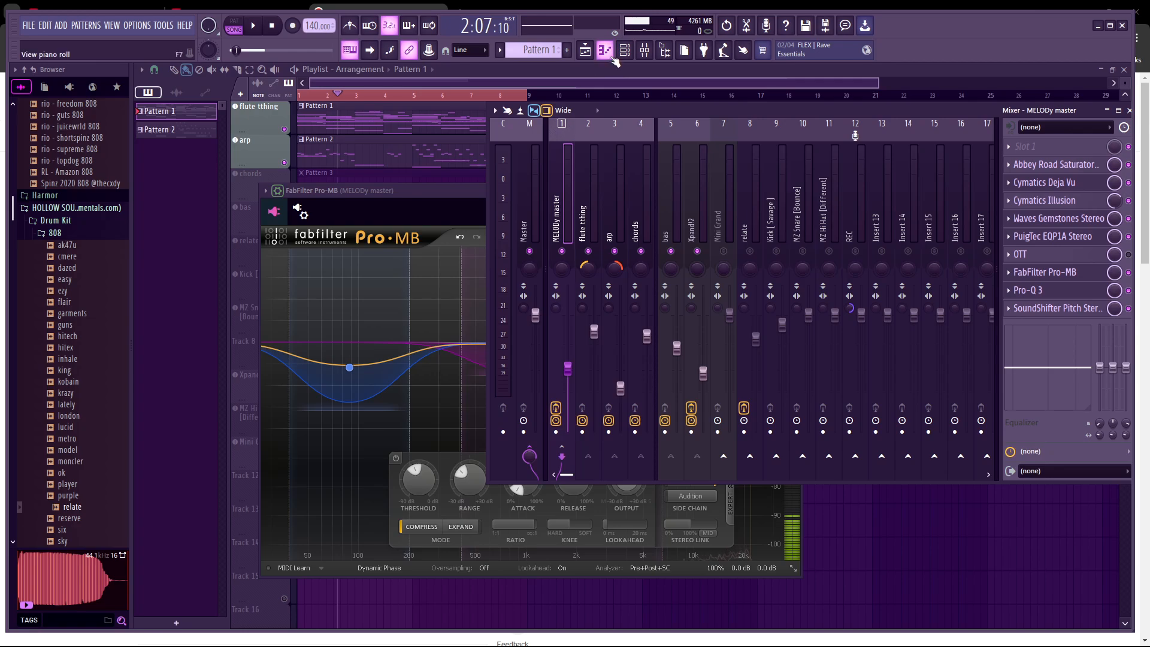
pyautogui.click(444, 69)
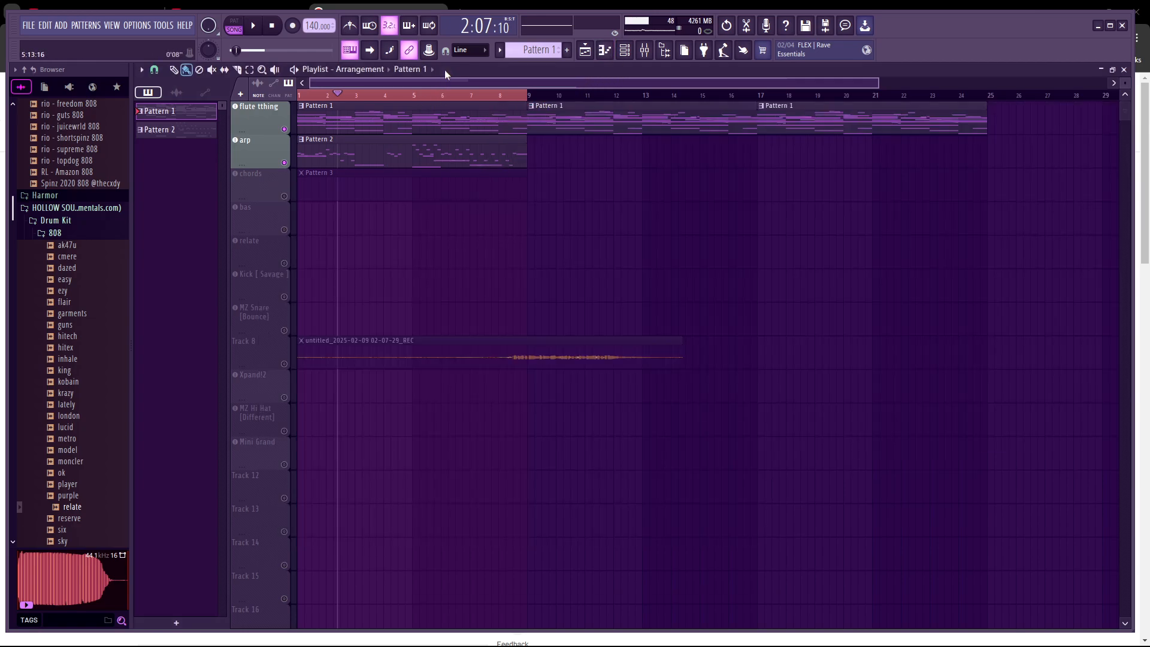
pyautogui.click(646, 54)
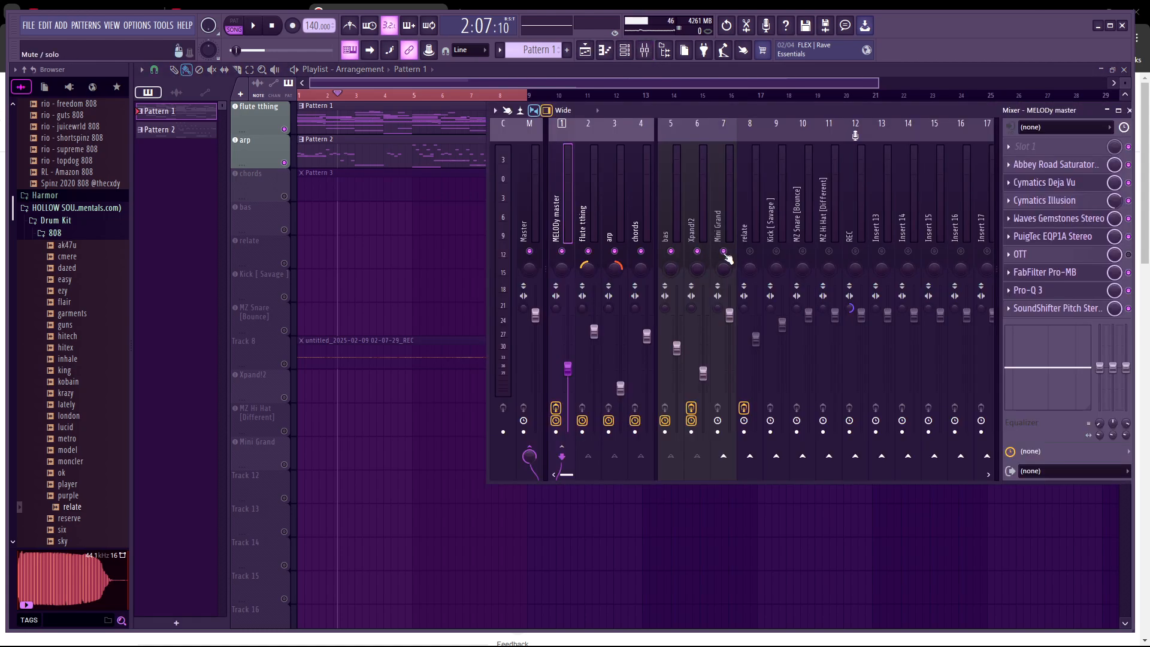
pyautogui.click(341, 99)
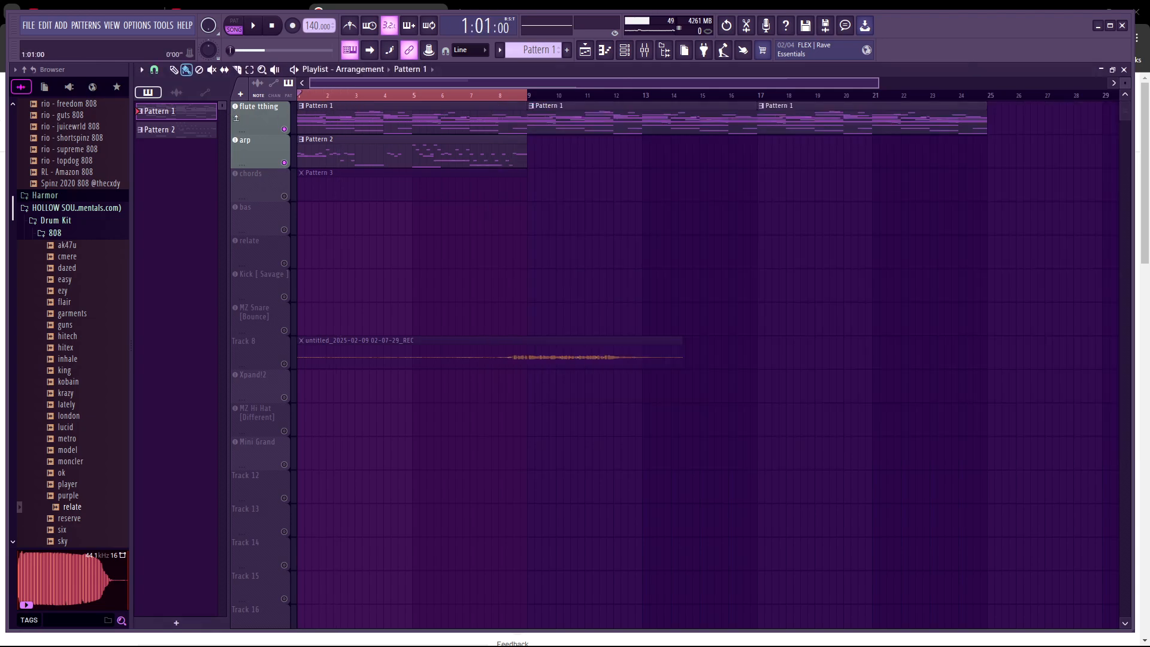
pyautogui.click(625, 50)
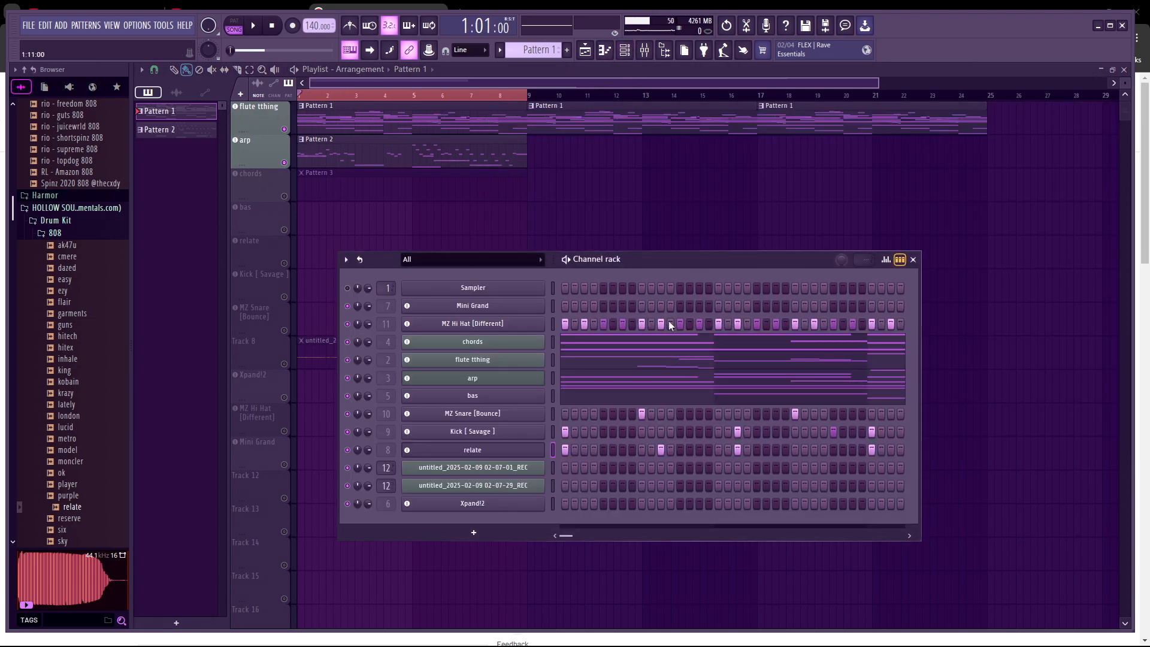
pyautogui.press('space')
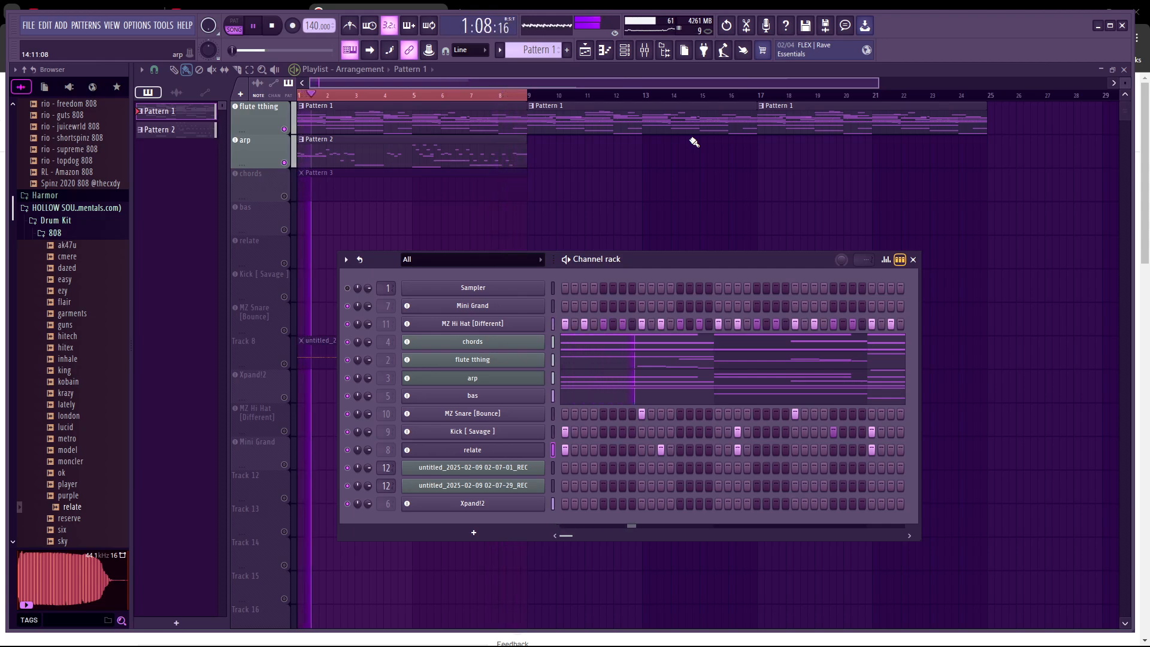
pyautogui.press('space')
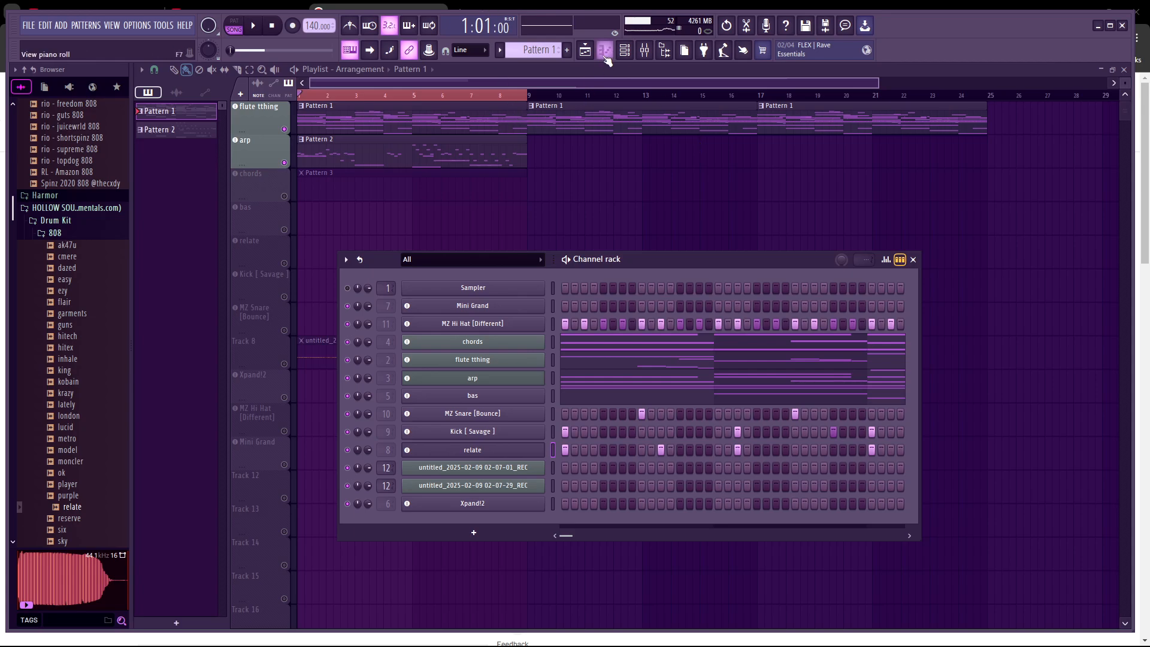
# Load MannyM Delay Stereo into effect slot 4 of the Mini Grand mixer track
pyautogui.click(625, 49)
pyautogui.click(651, 58)
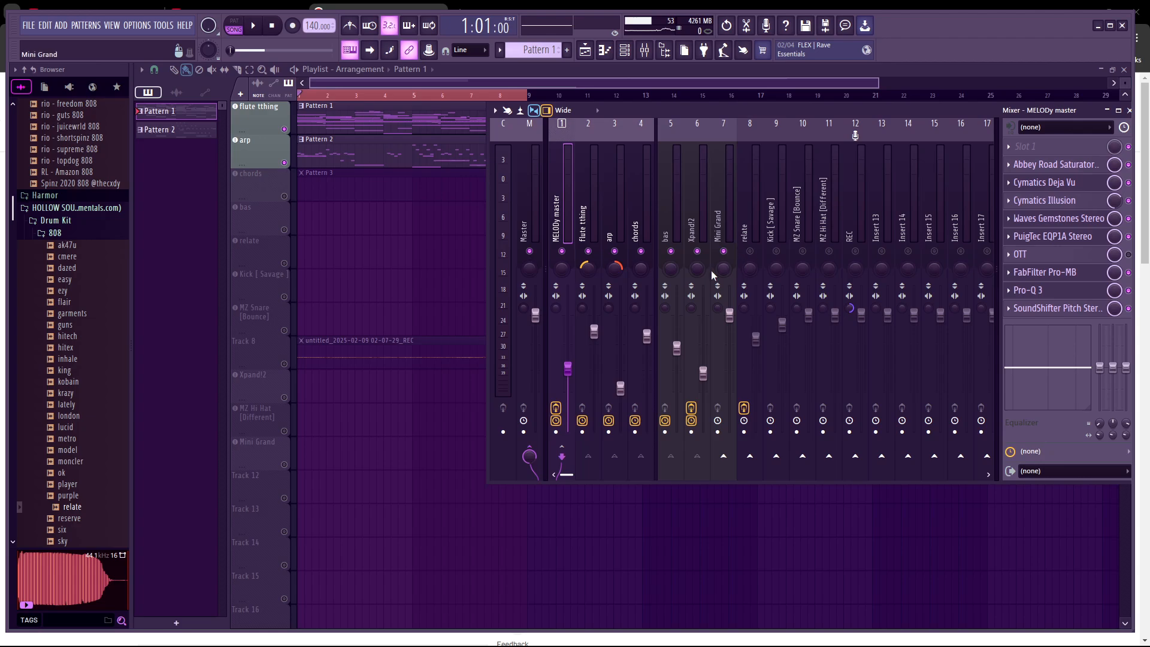
pyautogui.click(716, 201)
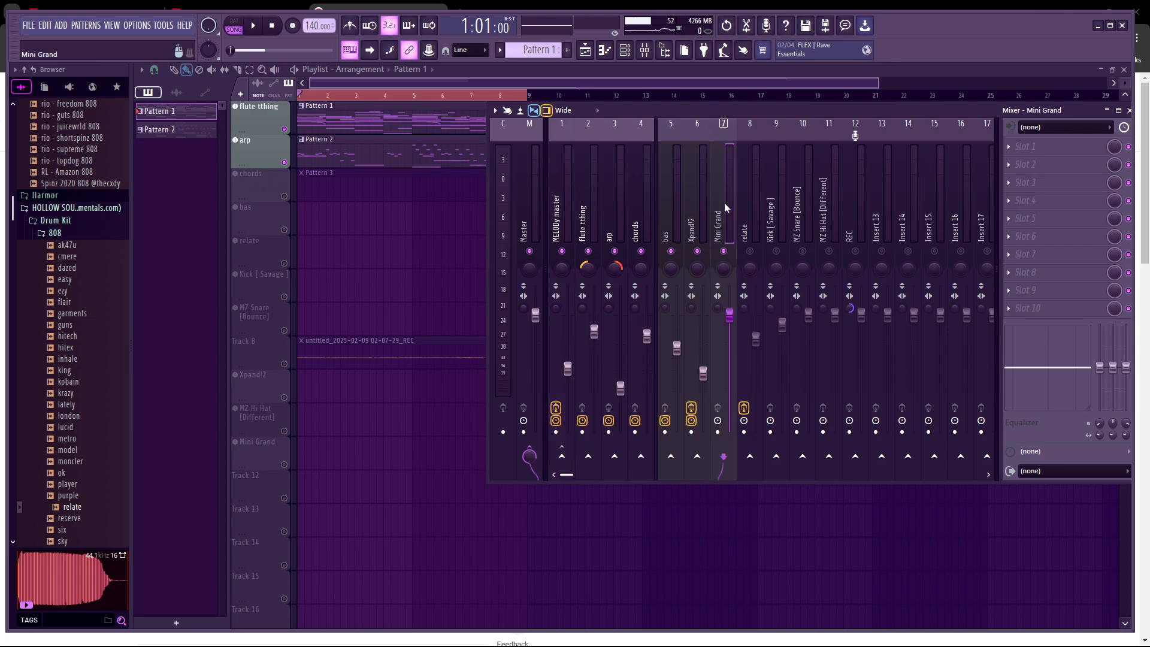
pyautogui.click(1010, 207)
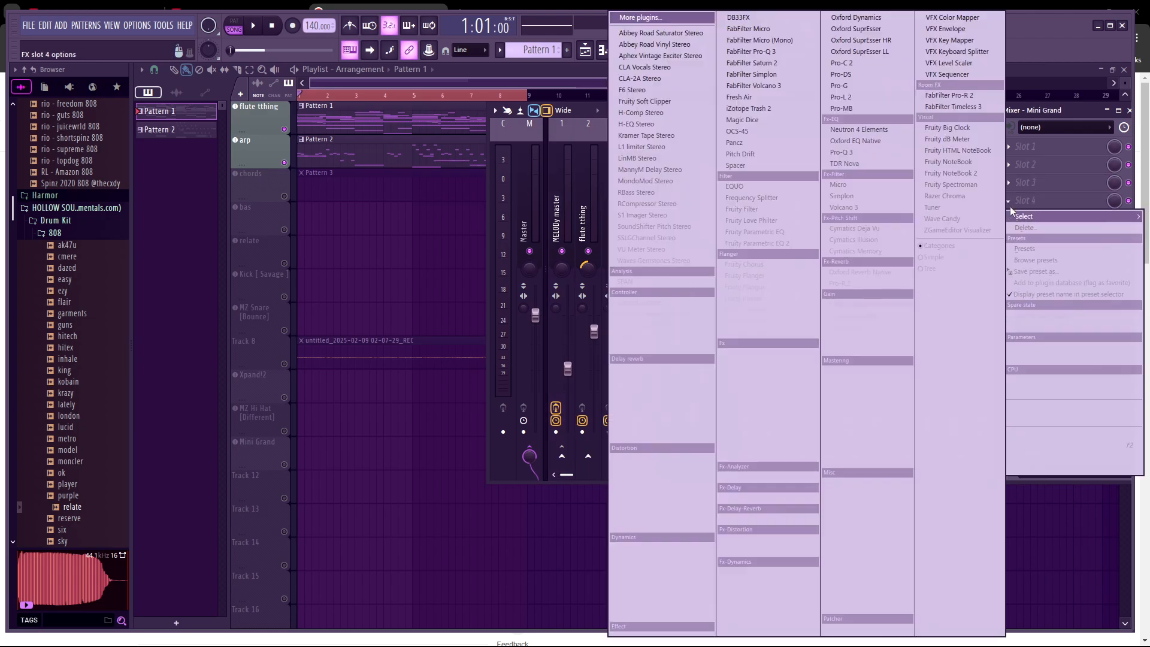
pyautogui.click(646, 173)
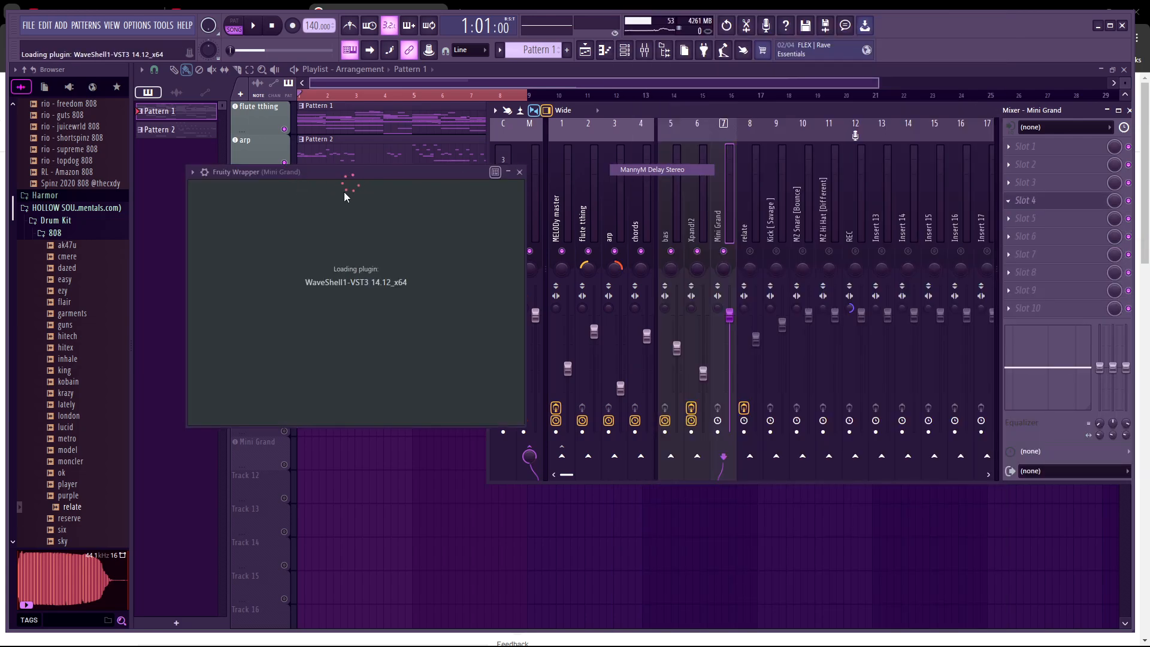
# Load the MM Ambient Delay preset in MannyM Delay and turn off its Phaser and Doubler
pyautogui.click(422, 185)
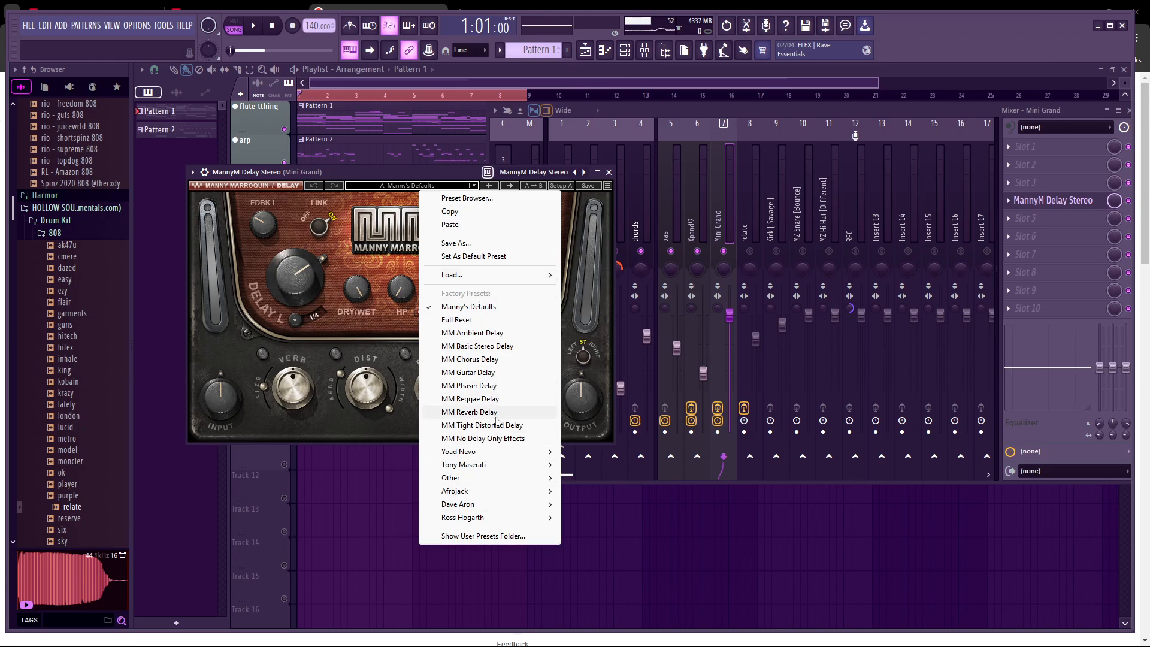
pyautogui.click(507, 333)
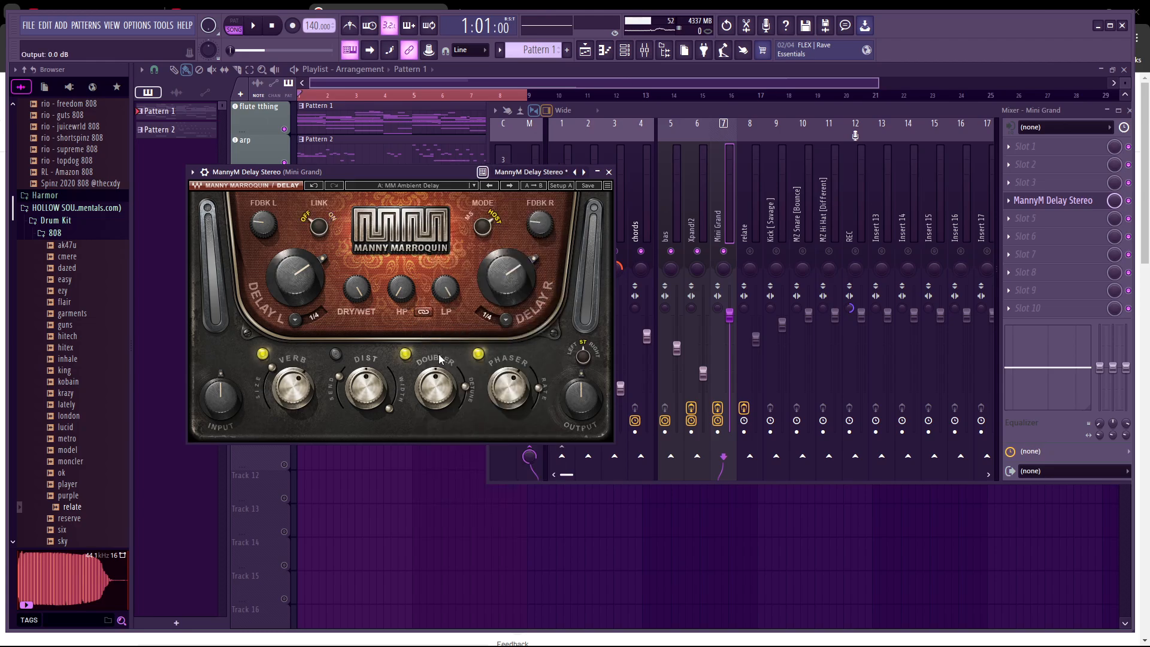
pyautogui.click(478, 353)
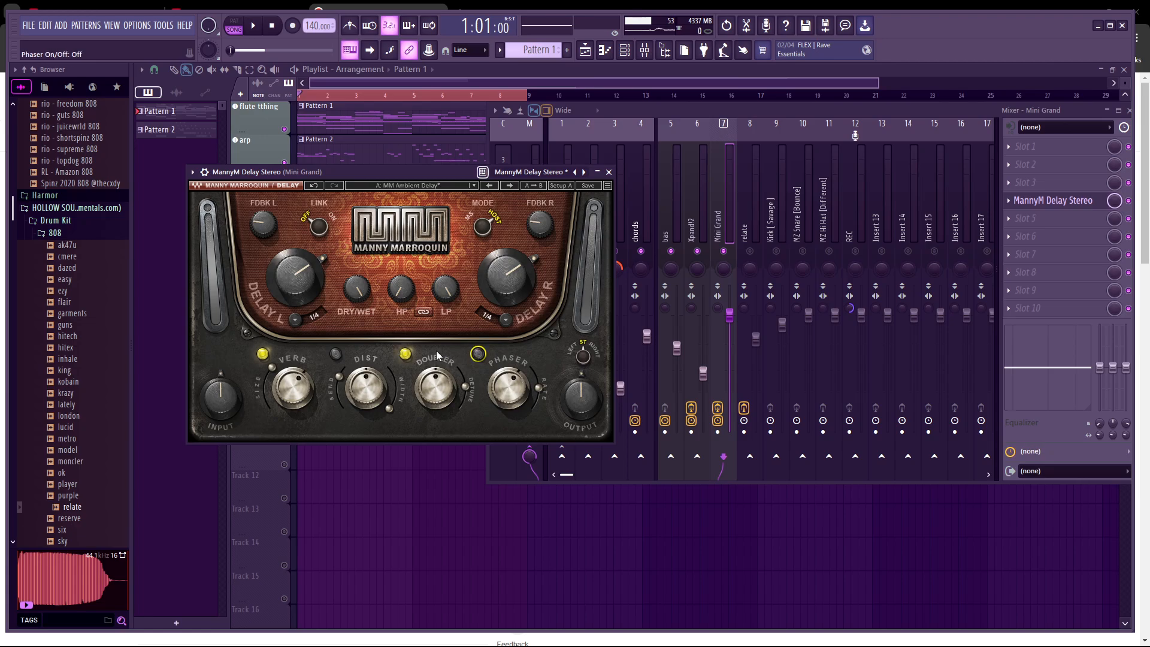
pyautogui.click(406, 353)
# Play the arrangement to hear the Mini Grand delay, moving the mixer lower over the playlist, and stop playback
pyautogui.press('space')
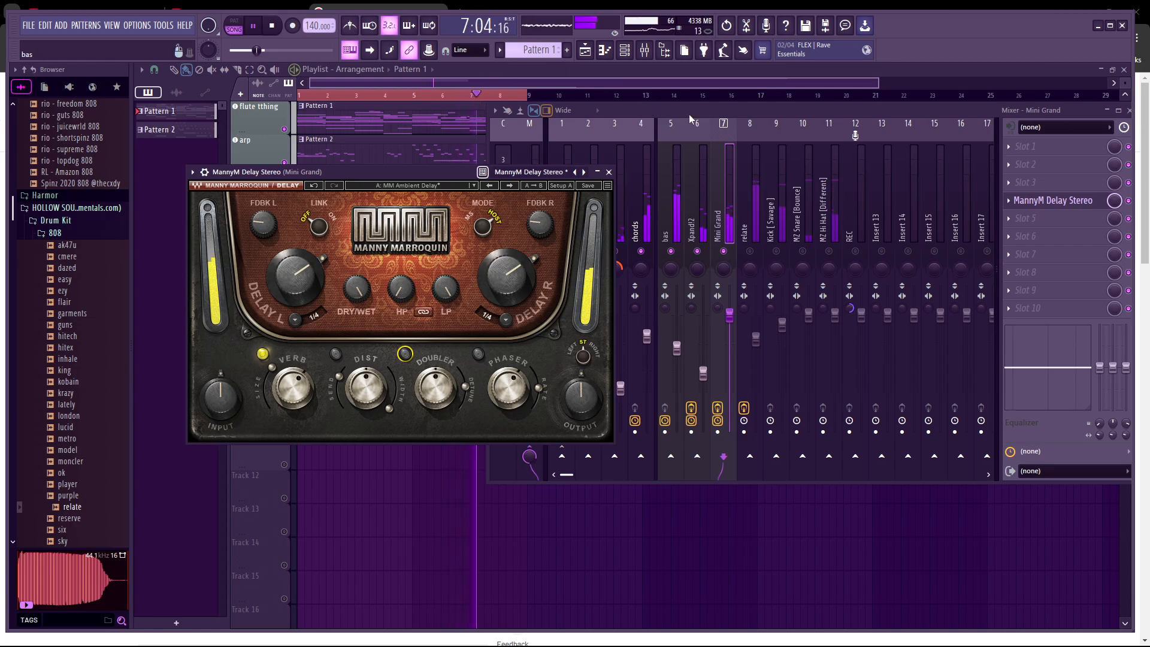
pyautogui.moveTo(692, 117); pyautogui.dragTo(617, 228)
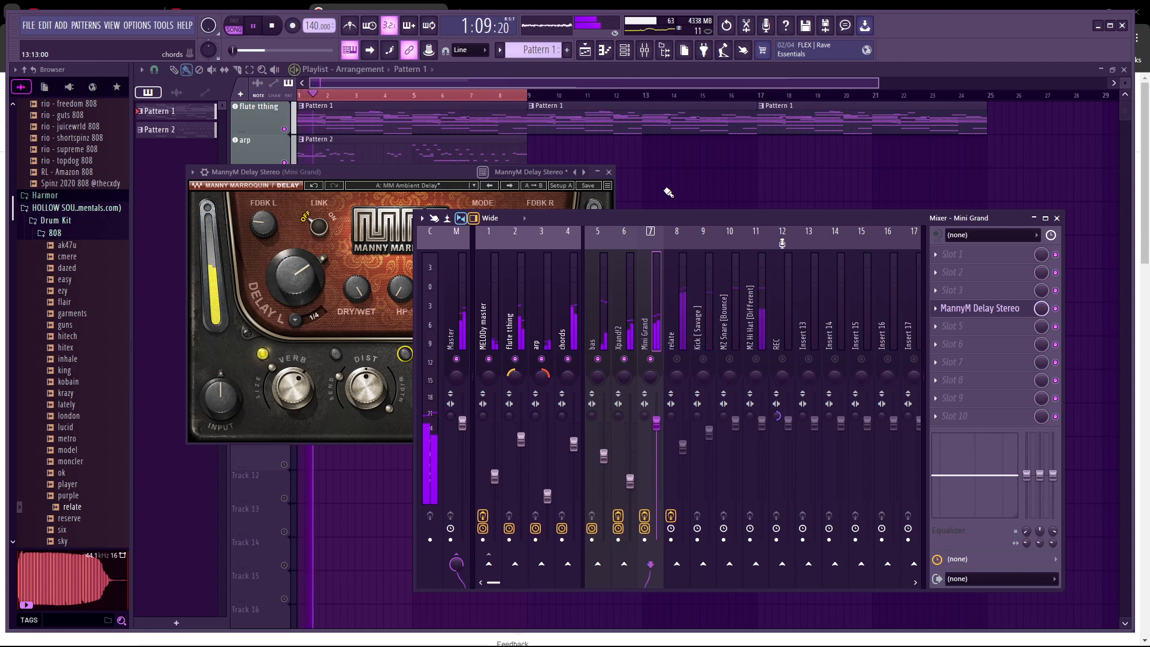
pyautogui.press('space')
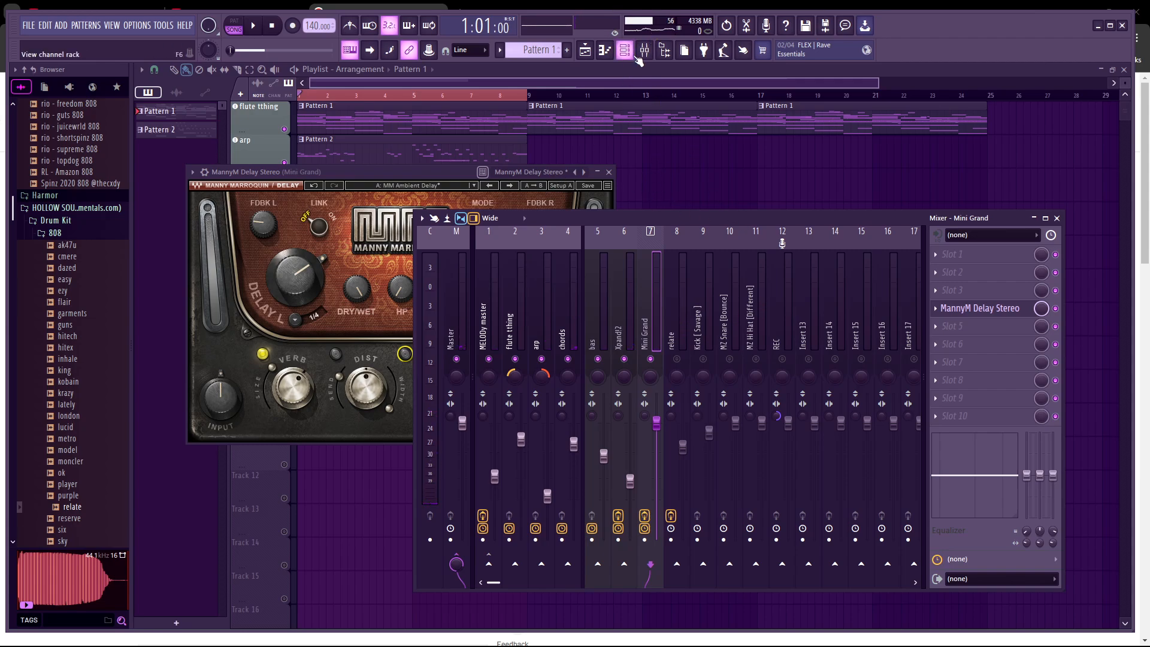
# Select Pattern 2 and replace its Mini Grand channel's instrument with Pigments
pyautogui.click(645, 49)
pyautogui.click(624, 50)
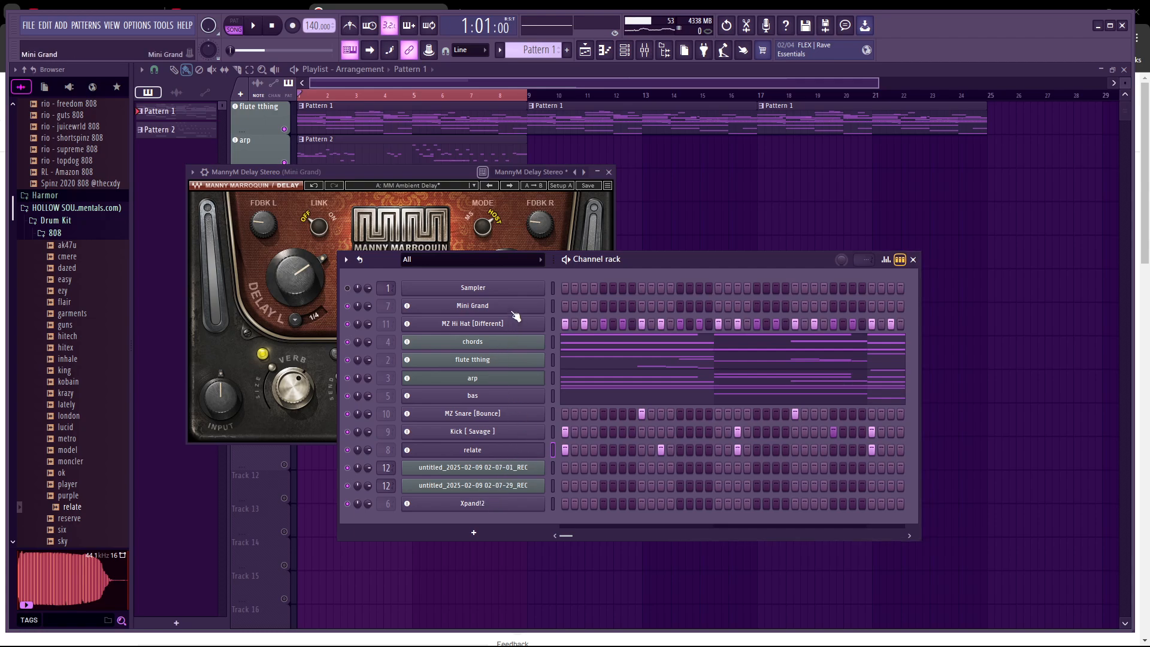
pyautogui.click(377, 139)
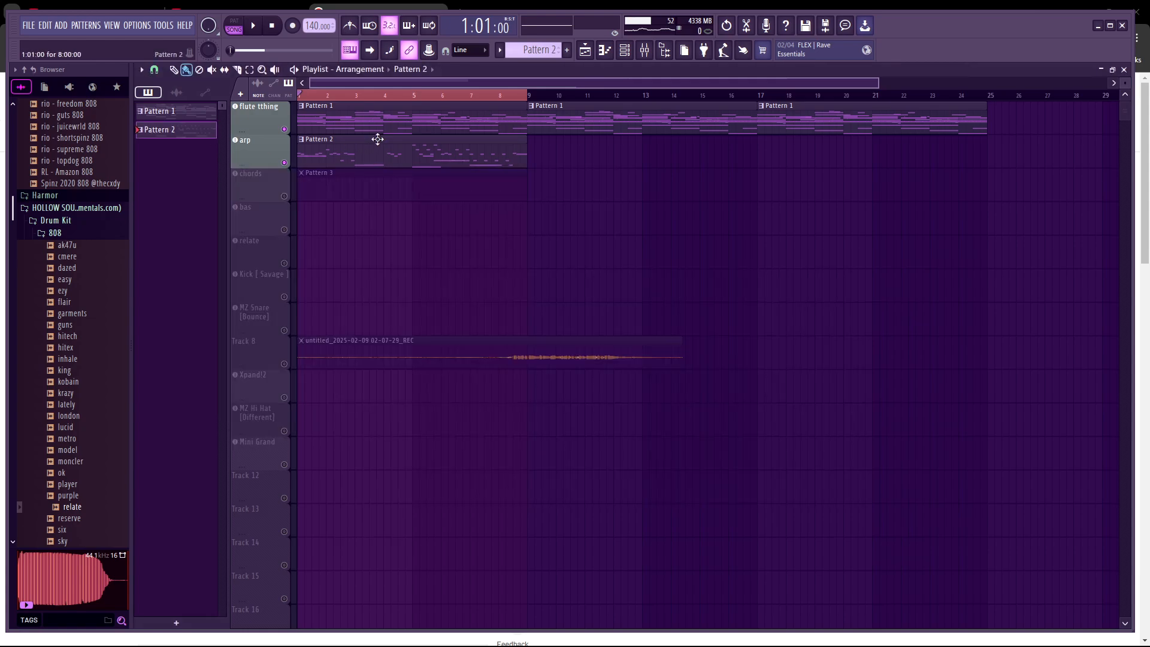
pyautogui.doubleClick(189, 133)
pyautogui.click(625, 51)
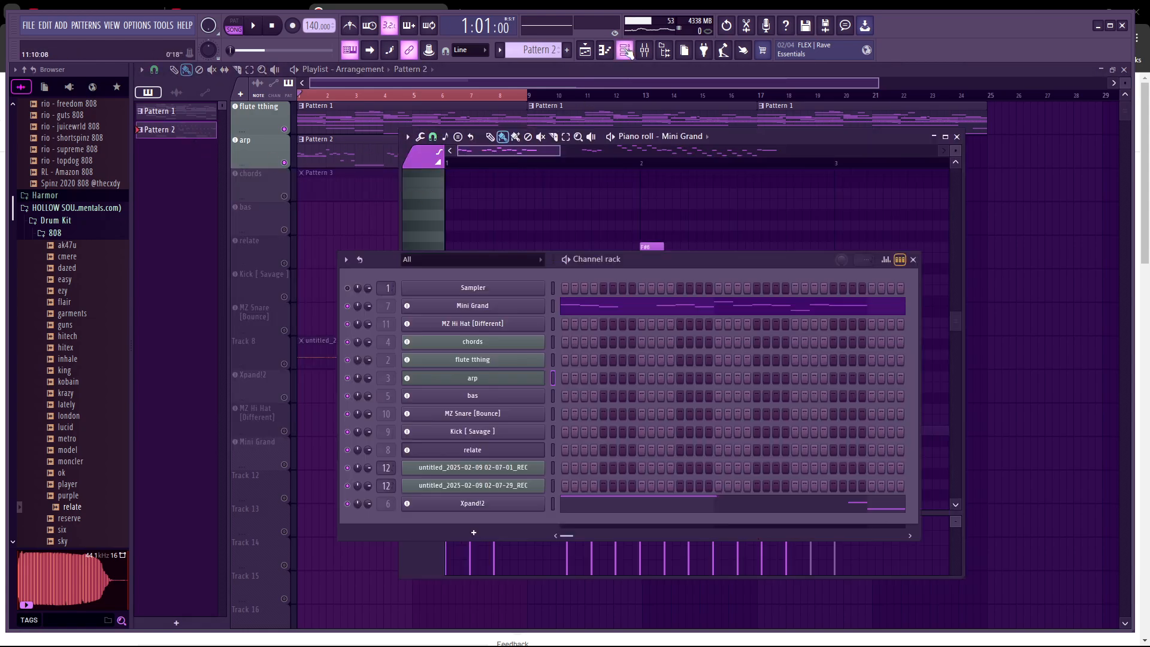
pyautogui.rightClick(465, 311)
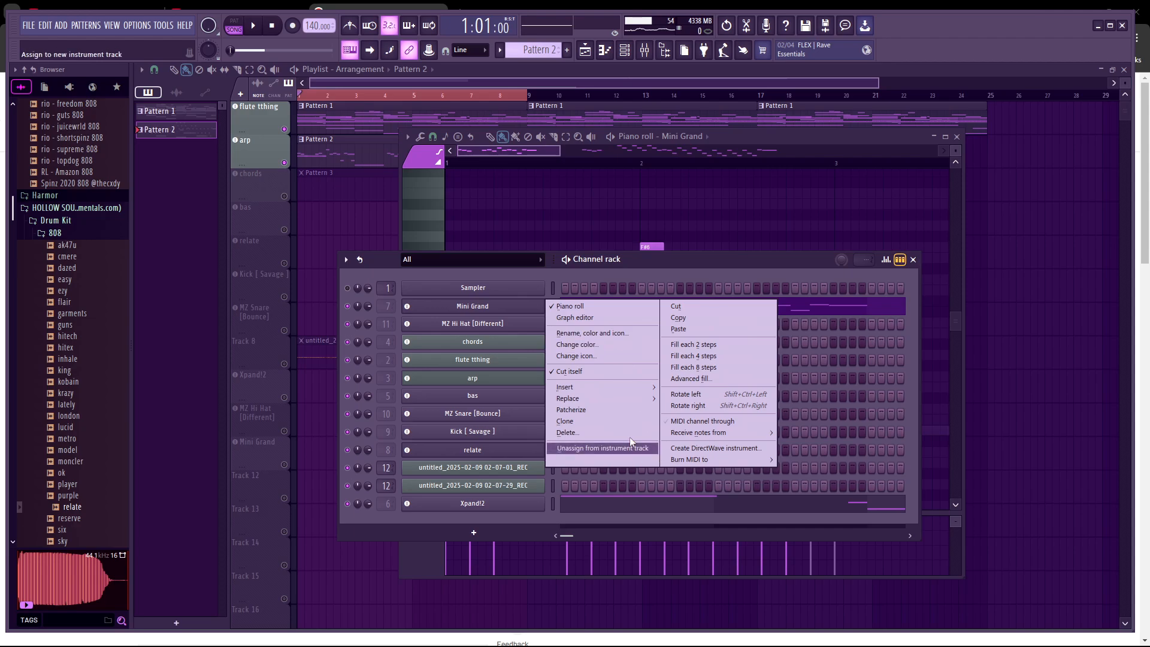
pyautogui.moveTo(645, 398)
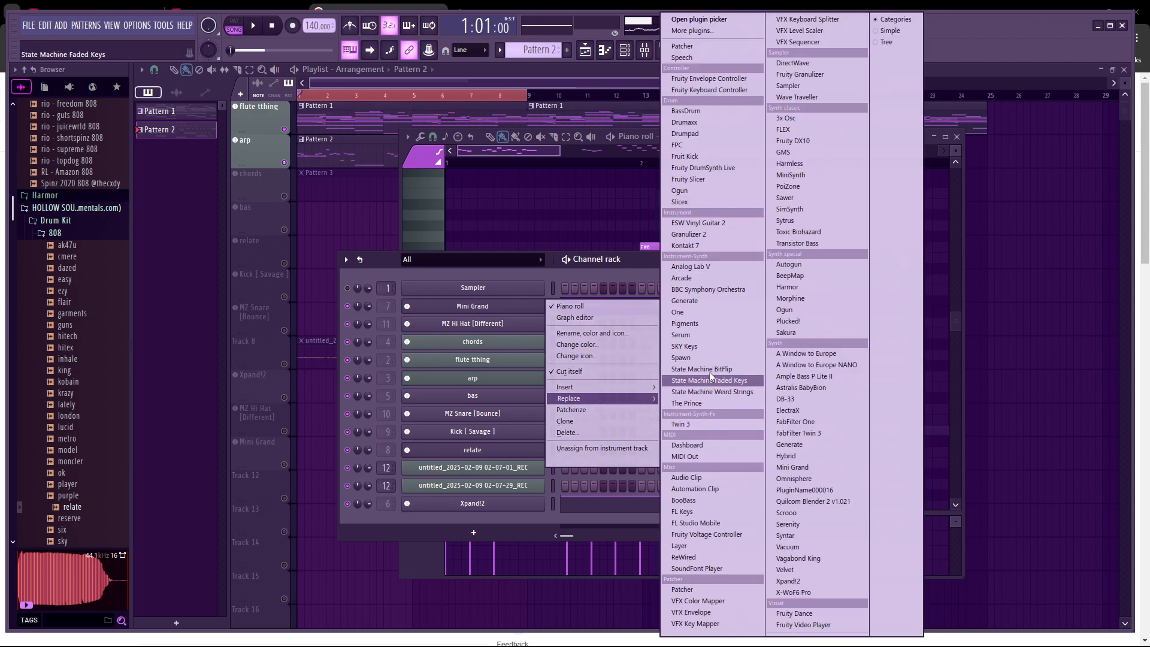
pyautogui.click(715, 327)
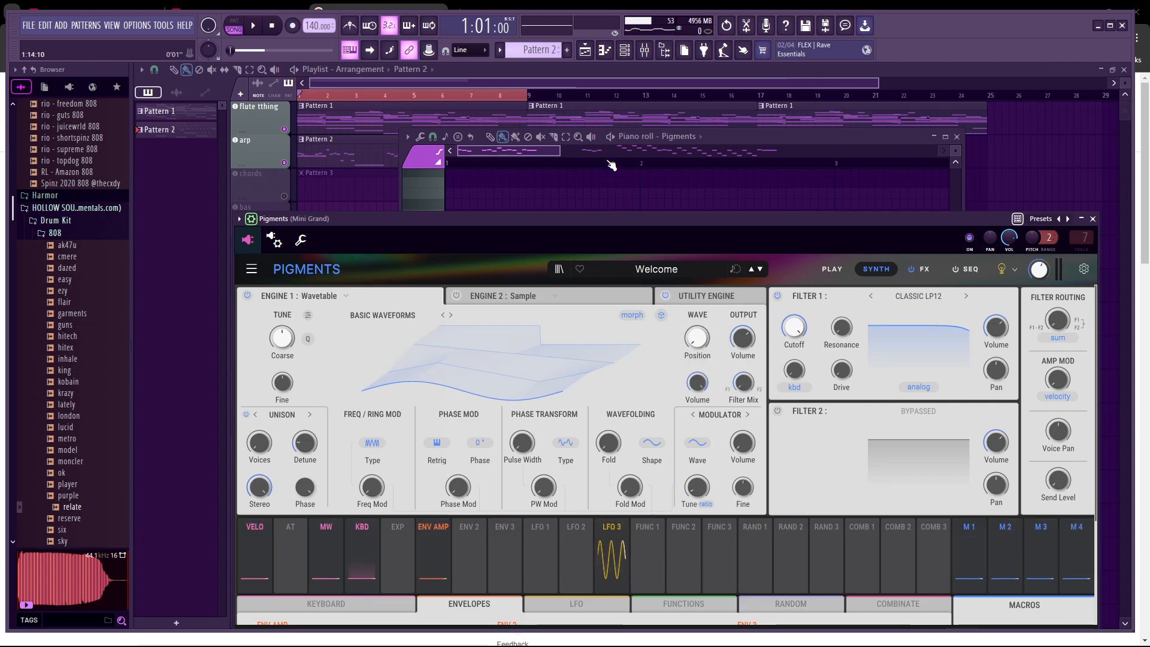
pyautogui.moveTo(818, 645)
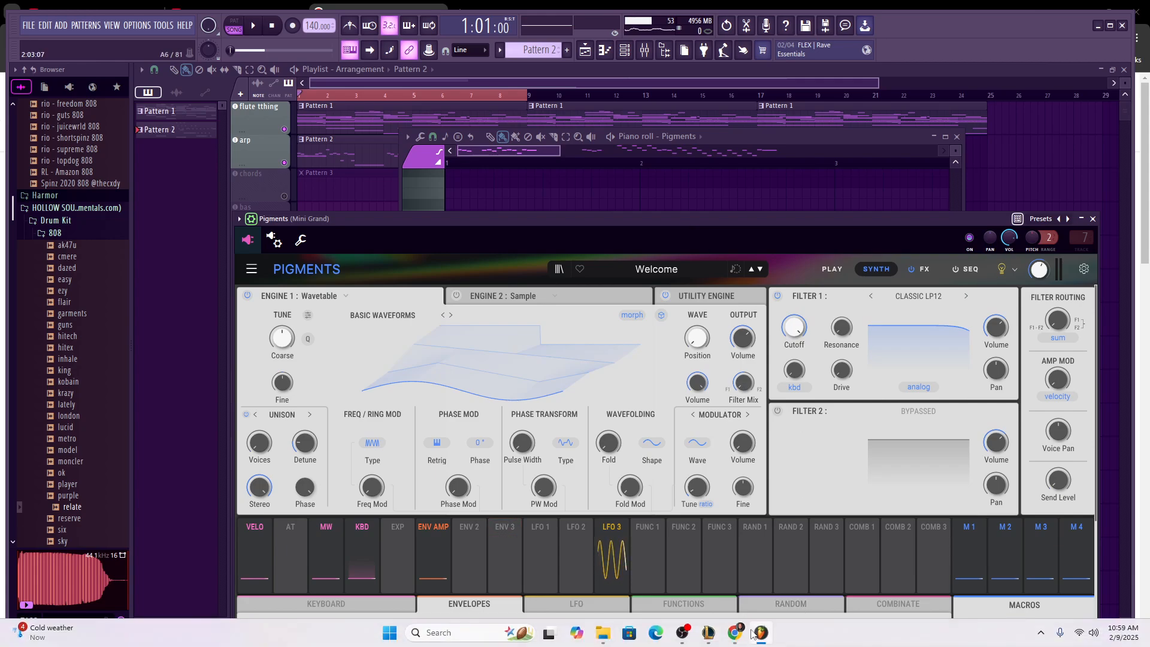
# Check the recording in OBS, return to FL Studio and play the arrangement with the channel rack shown
pyautogui.click(683, 634)
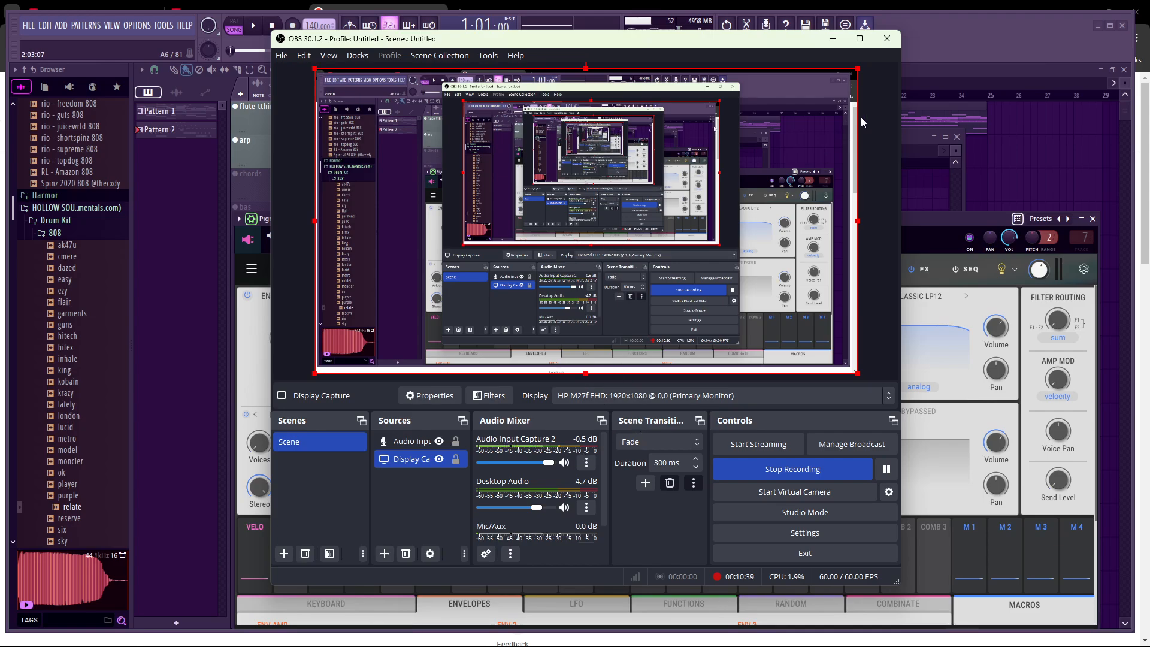
pyautogui.click(958, 83)
pyautogui.press('space')
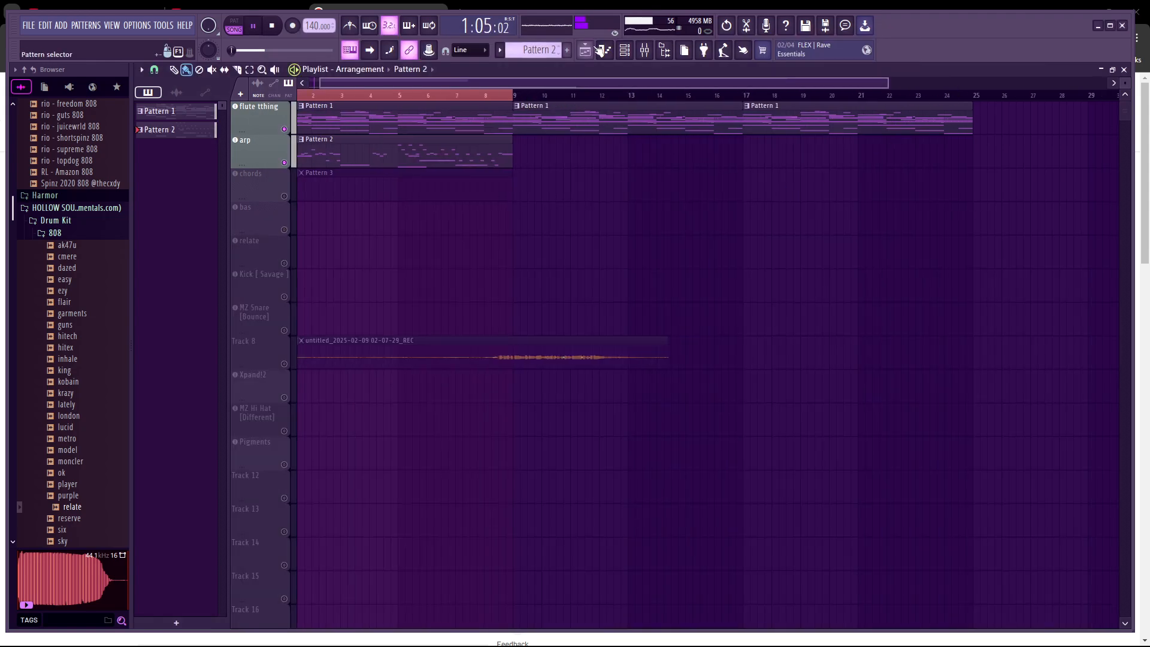
pyautogui.press('F6')
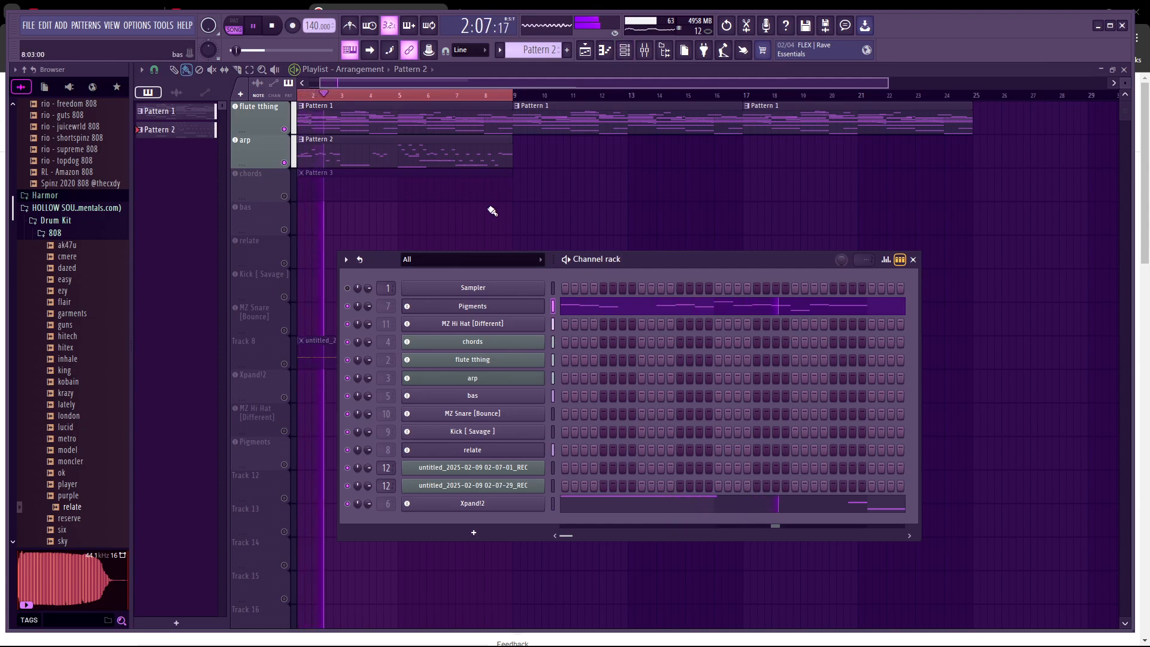
pyautogui.press('space')
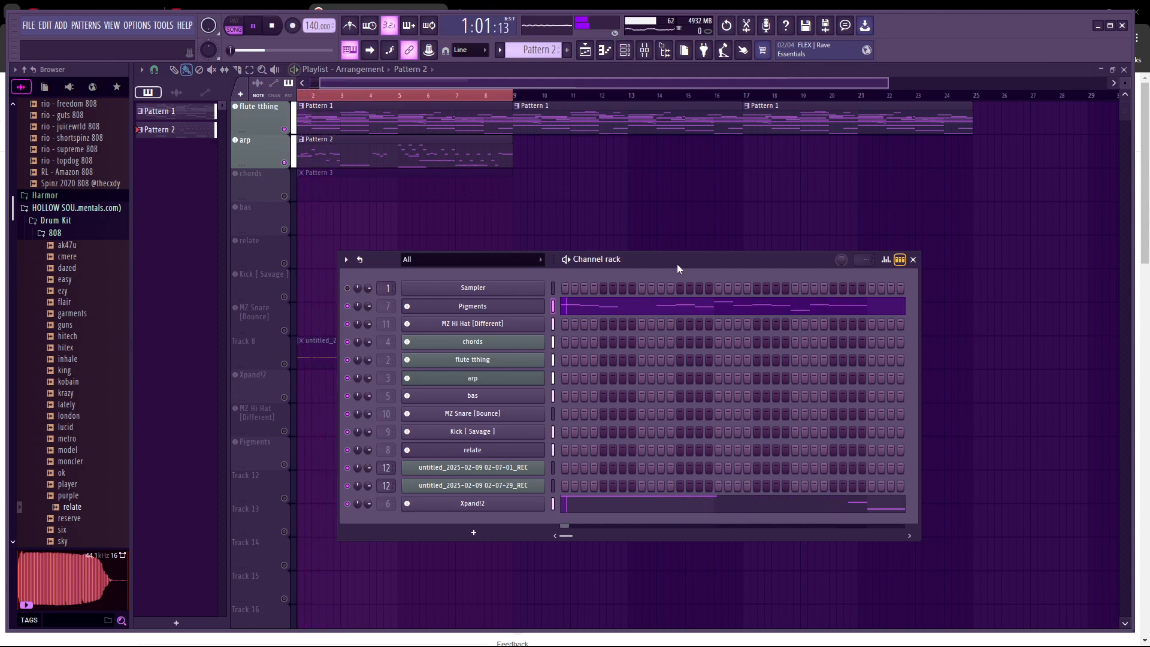
pyautogui.moveTo(677, 263); pyautogui.dragTo(682, 269)
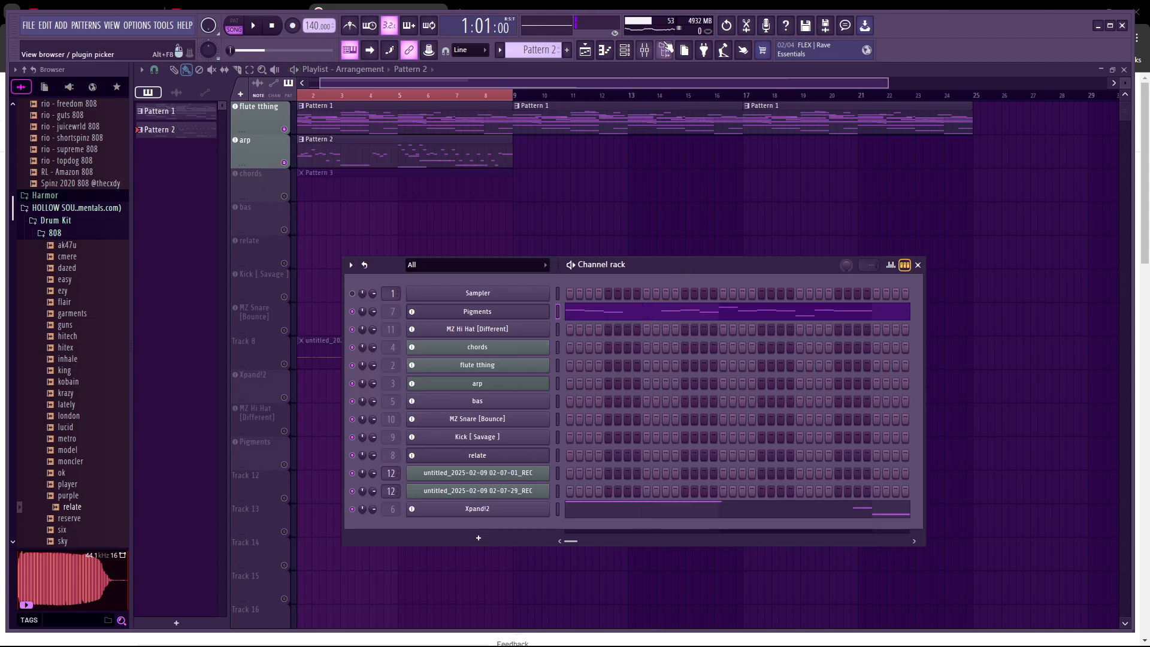
# Open the Pigments channel's notes in the piano roll and play the arrangement
pyautogui.click(630, 56)
pyautogui.click(630, 56)
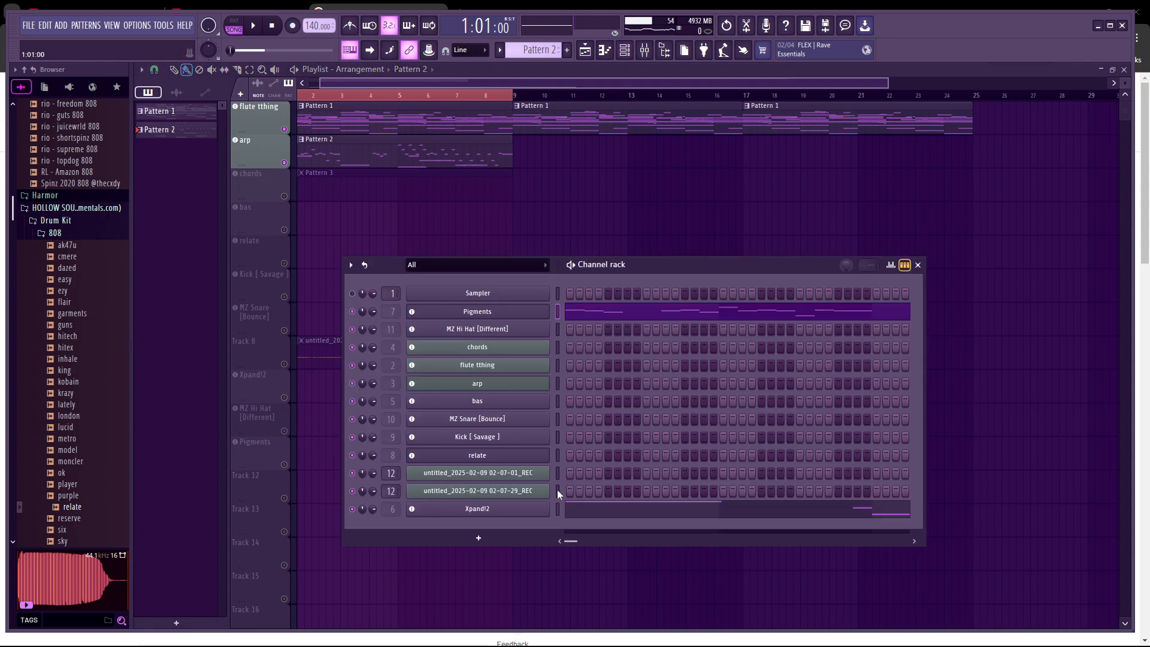
pyautogui.click(599, 315)
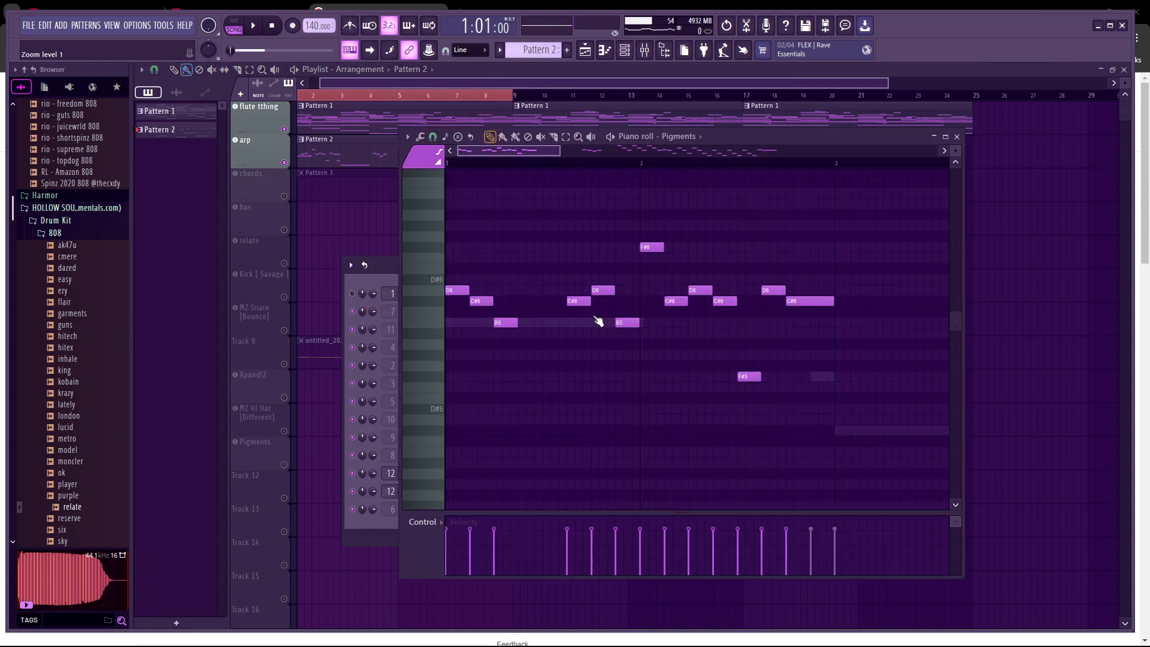
pyautogui.press('space')
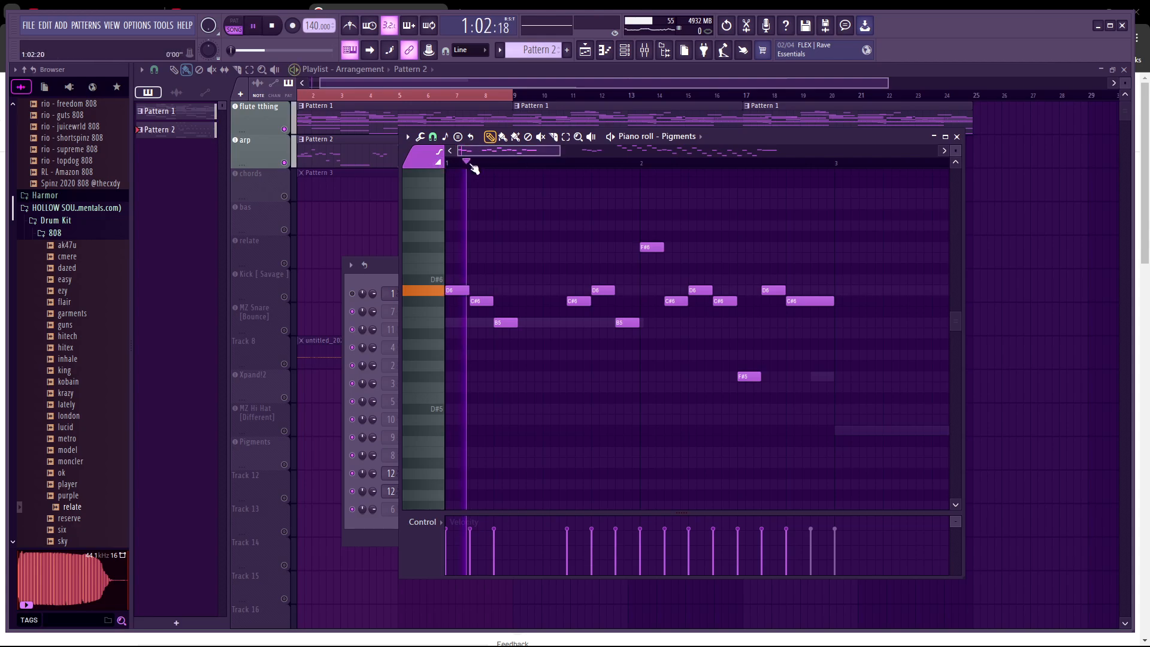
# Check the Pigments mixer track during playback and reopen the Pigments instrument from the channel rack
pyautogui.click(627, 53)
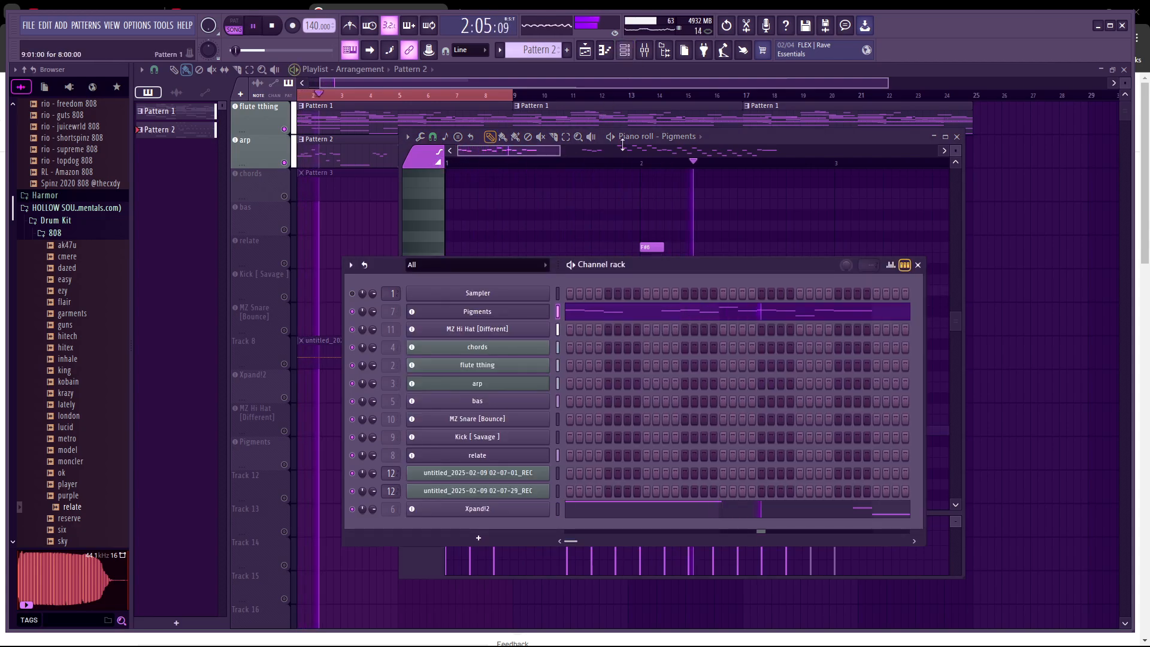
pyautogui.click(645, 52)
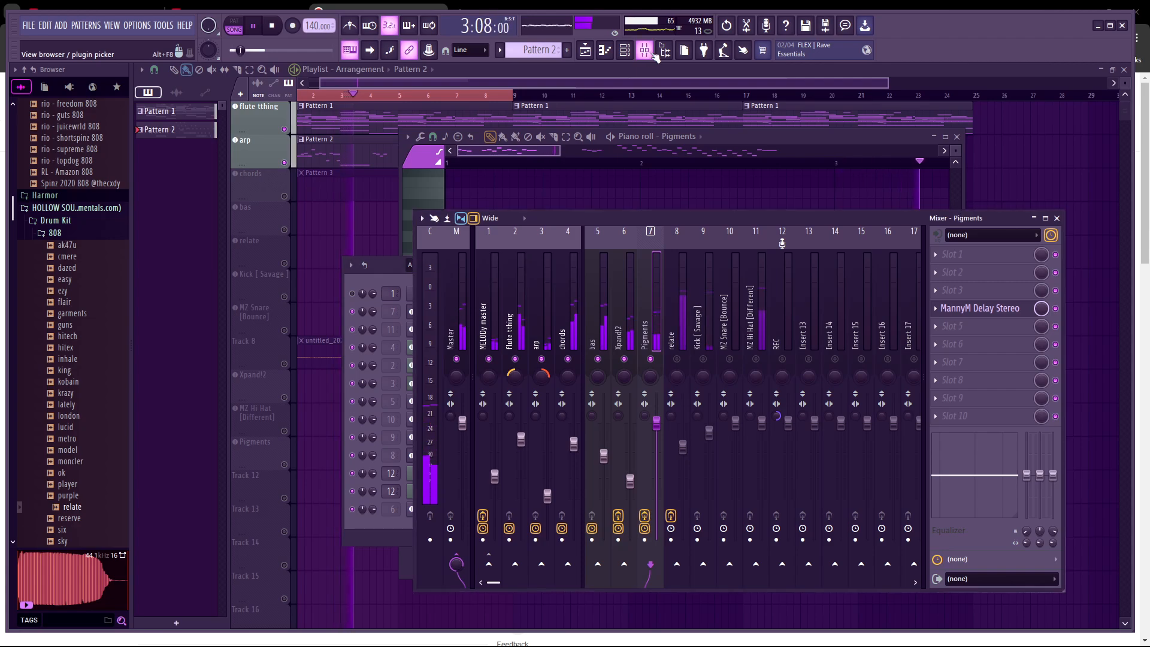
pyautogui.click(623, 53)
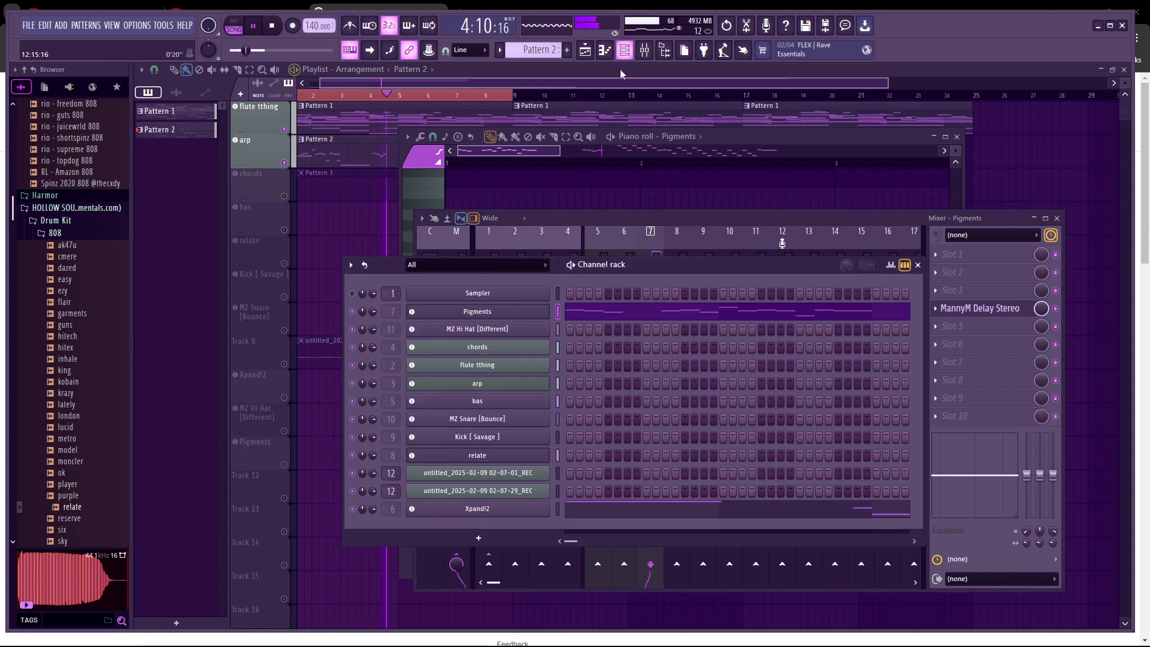
pyautogui.rightClick(494, 315)
pyautogui.click(494, 315)
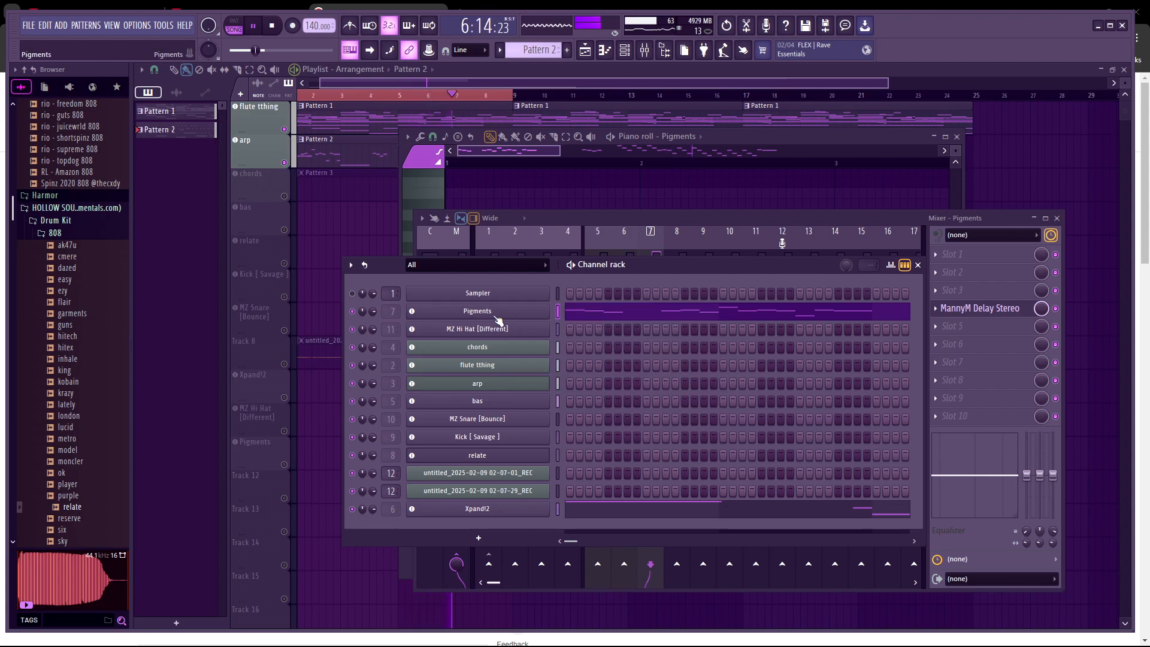
pyautogui.click(499, 322)
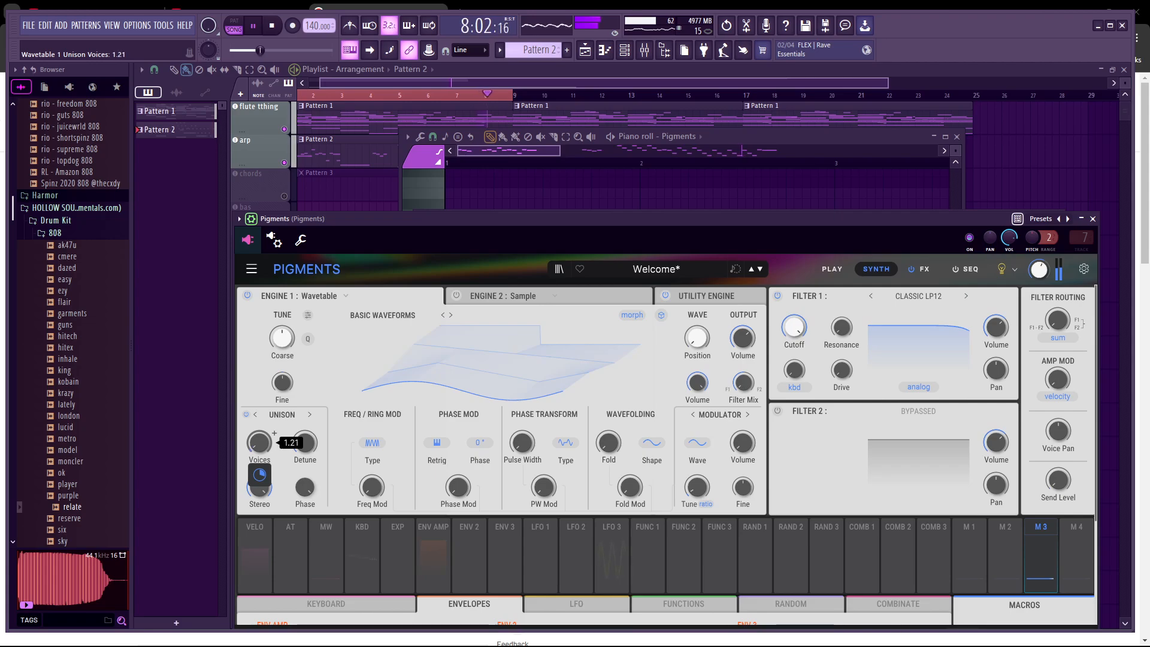
# Set Engine 1's unison voices to 2.00 and start from the Default preset in Pigments
pyautogui.moveTo(260, 443); pyautogui.dragTo(260, 426)
pyautogui.click(253, 271)
pyautogui.click(283, 286)
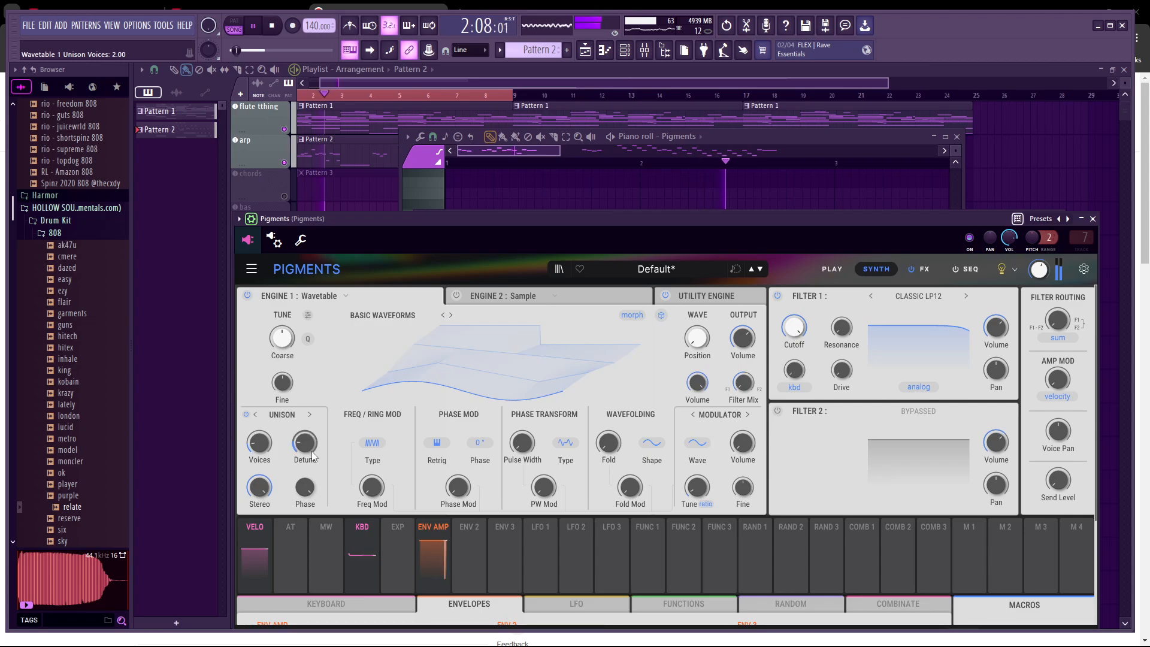
pyautogui.moveTo(490, 218); pyautogui.dragTo(440, 87)
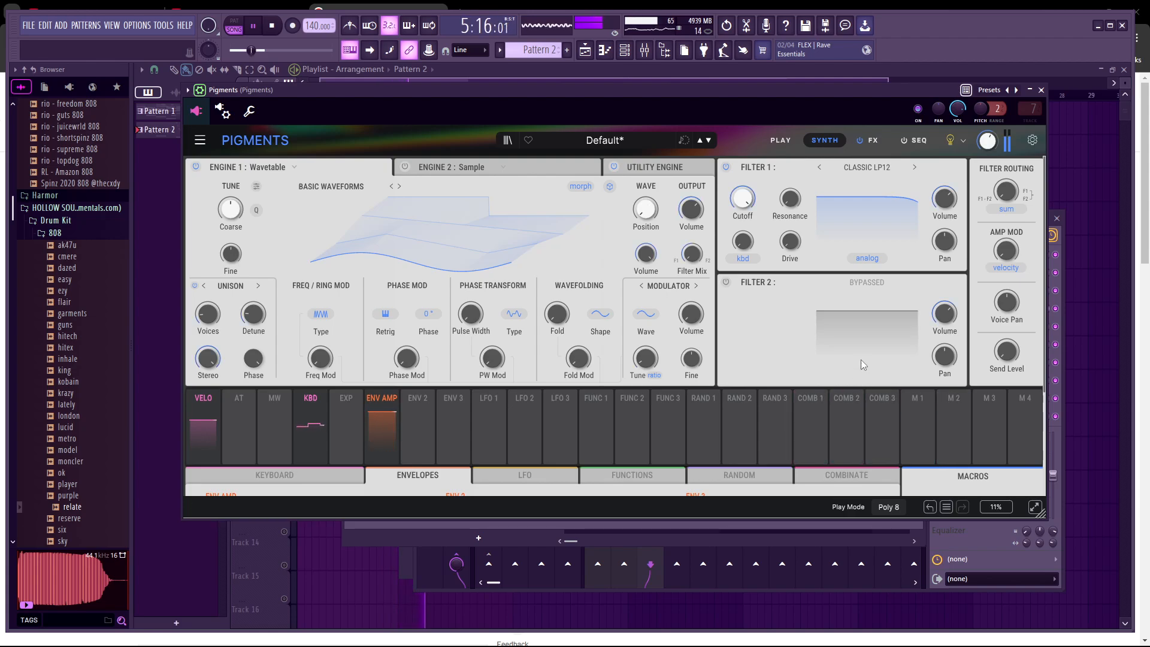
# Set the glide time to 0.018 s in the Pigments keyboard settings
pyautogui.click(324, 474)
pyautogui.scroll(-2, 446, 462)
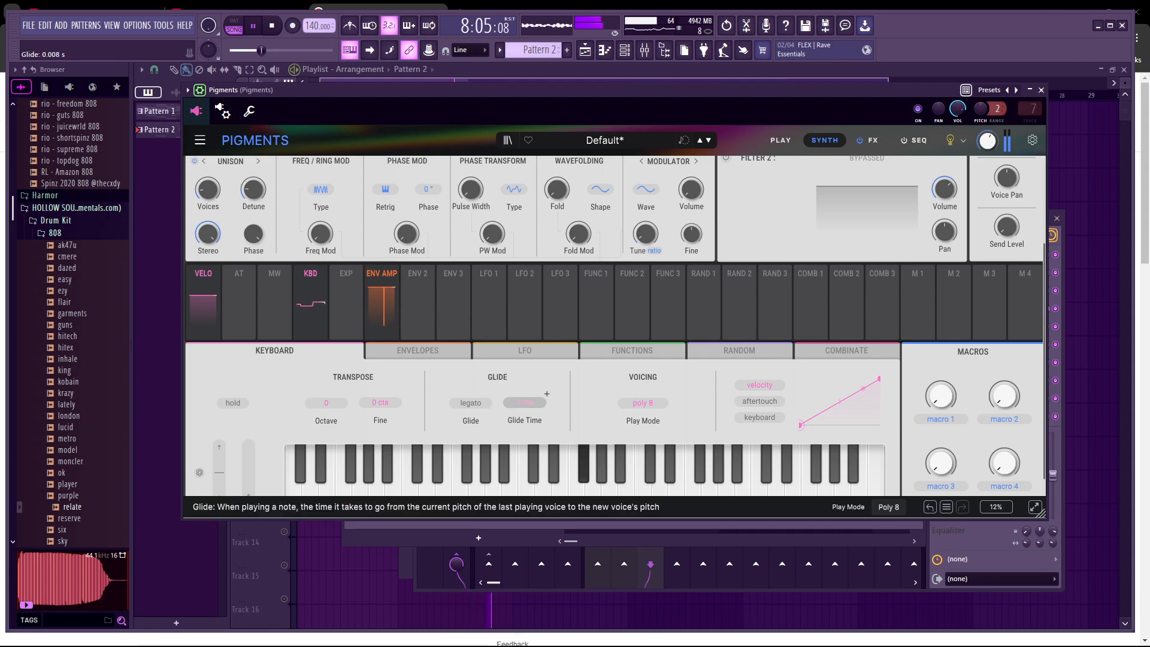
pyautogui.moveTo(524, 405); pyautogui.dragTo(524, 398)
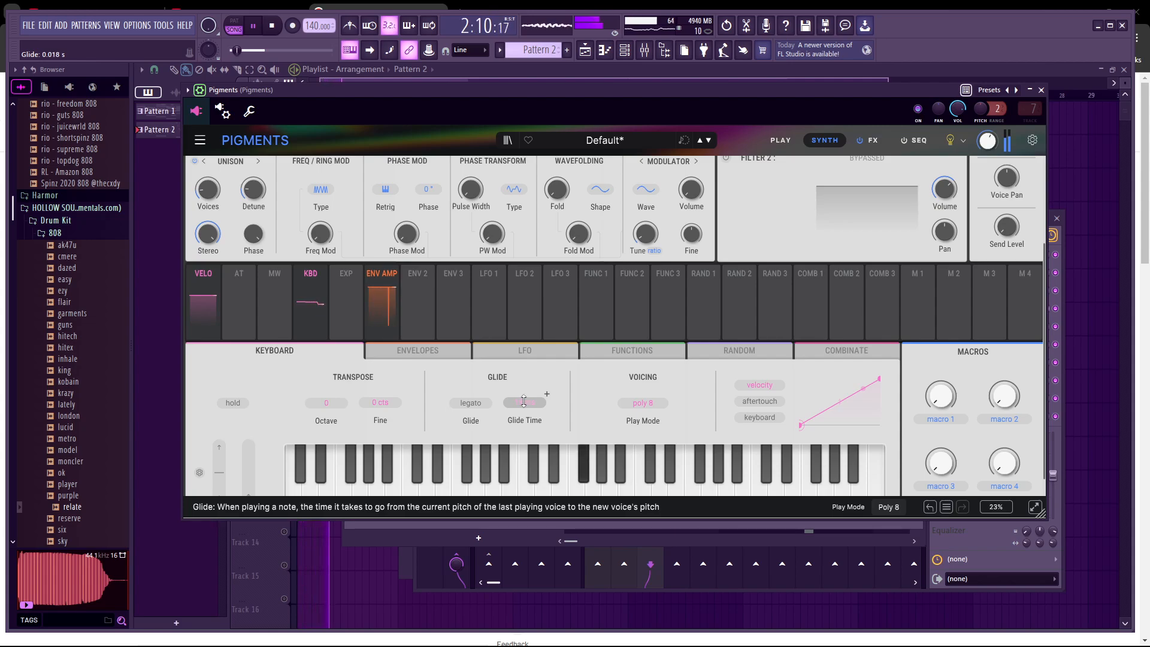
pyautogui.scroll(2, 503, 317)
pyautogui.scroll(2, 786, 405)
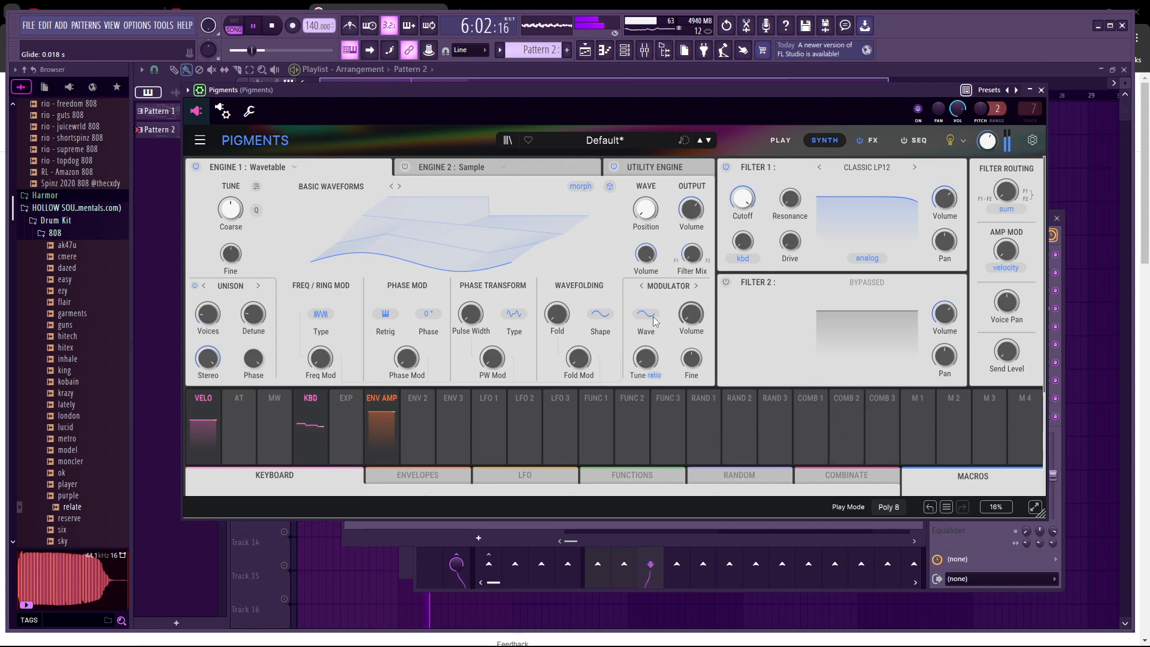
# Raise Engine 1's wavetable position to 1.00 and adjust its frequency modulation amount while the arrangement plays
pyautogui.moveTo(322, 358); pyautogui.dragTo(321, 395)
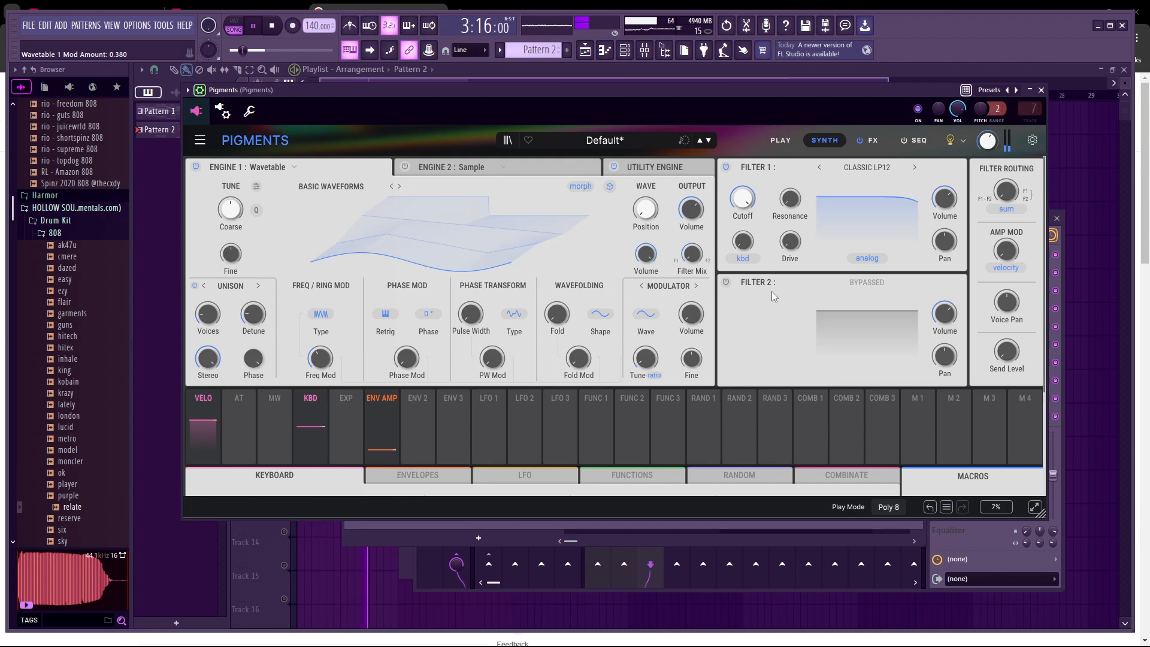
pyautogui.moveTo(646, 209); pyautogui.dragTo(646, 191)
pyautogui.scroll(-3, 289, 390)
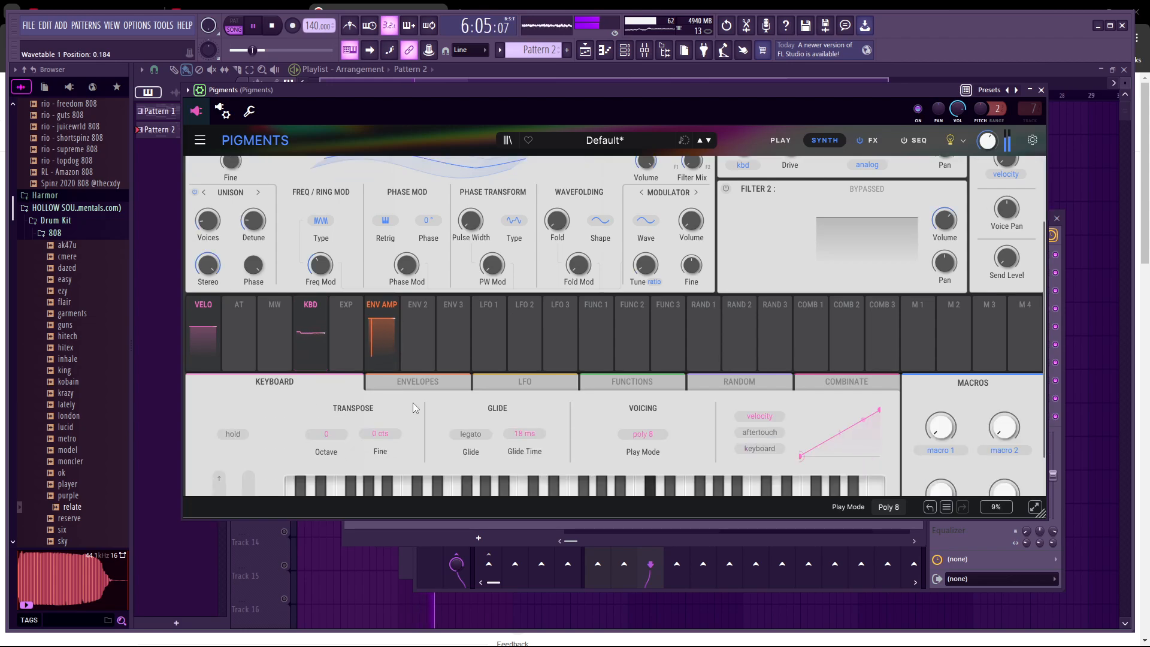
pyautogui.scroll(-2, 433, 385)
pyautogui.scroll(4, 425, 330)
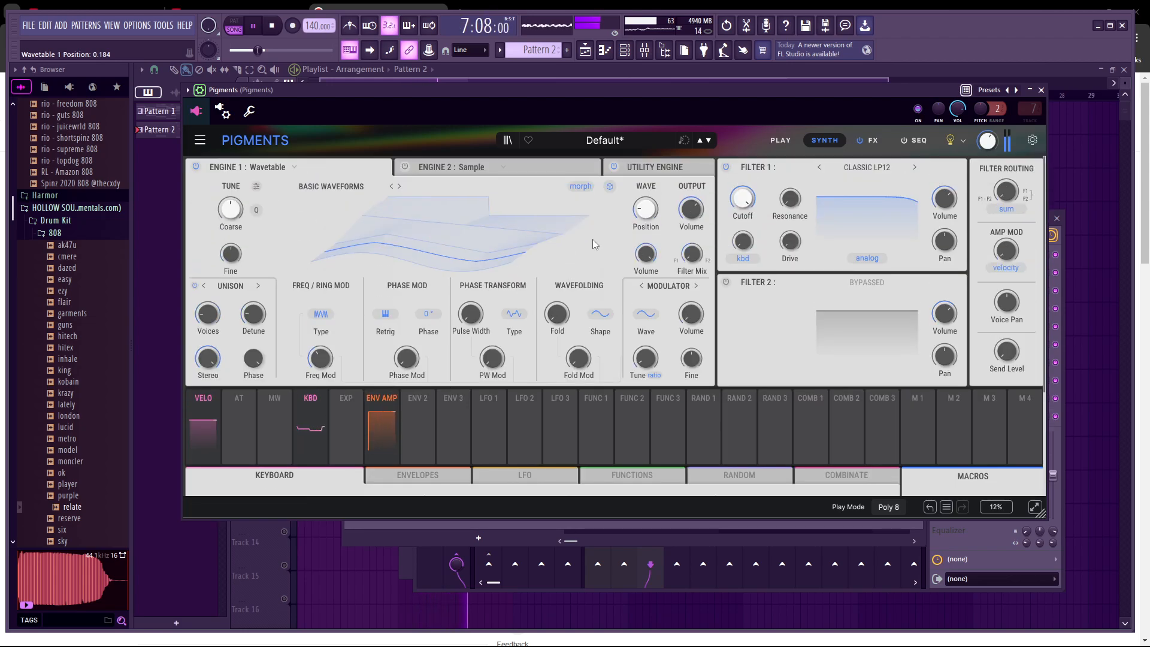
pyautogui.moveTo(640, 216); pyautogui.dragTo(640, 126)
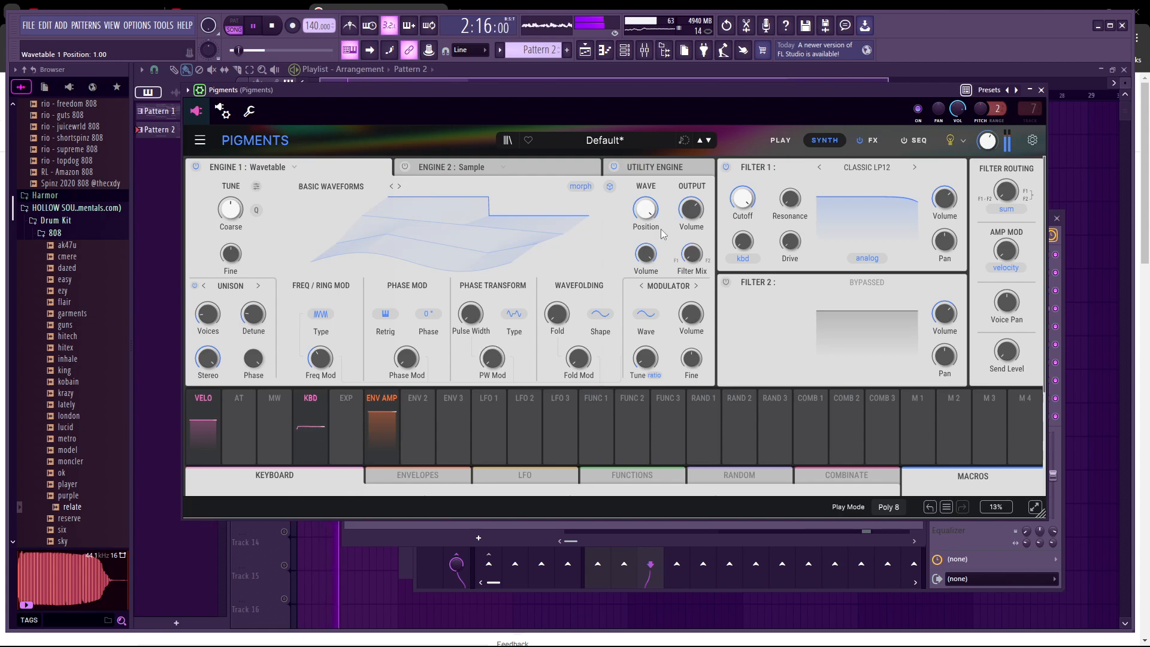
pyautogui.moveTo(321, 358); pyautogui.dragTo(321, 387)
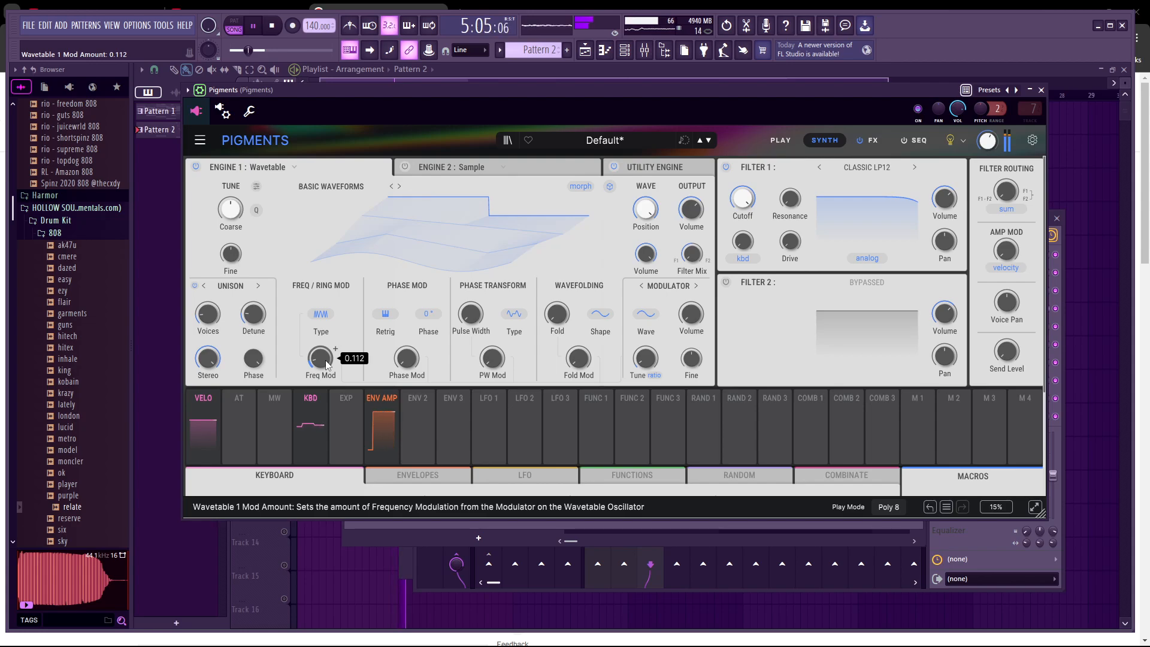
pyautogui.moveTo(326, 360); pyautogui.dragTo(326, 352)
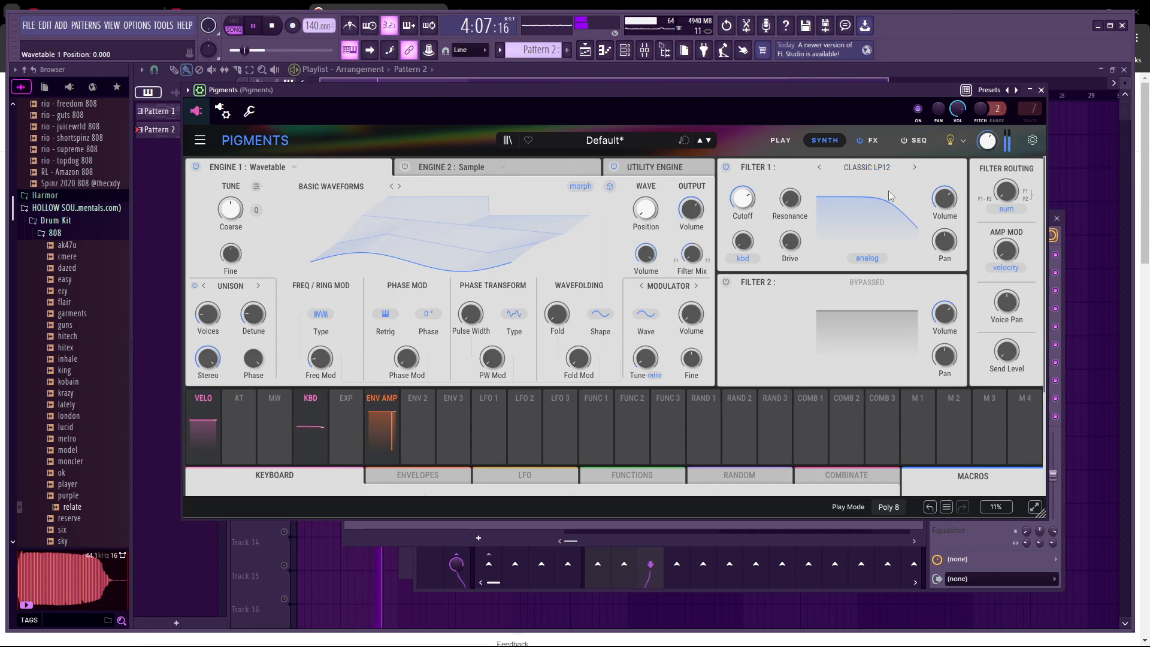
# Turn on Engine 2 in Pigments and set its engine type to Modal
pyautogui.click(288, 169)
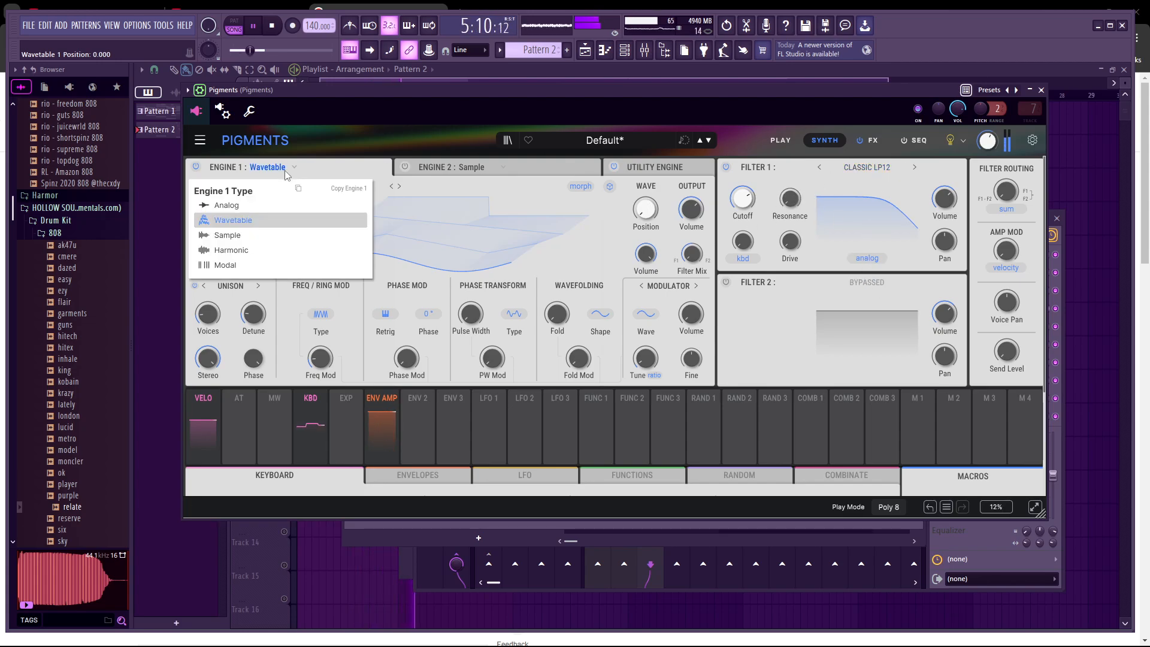
pyautogui.click(394, 172)
pyautogui.click(405, 167)
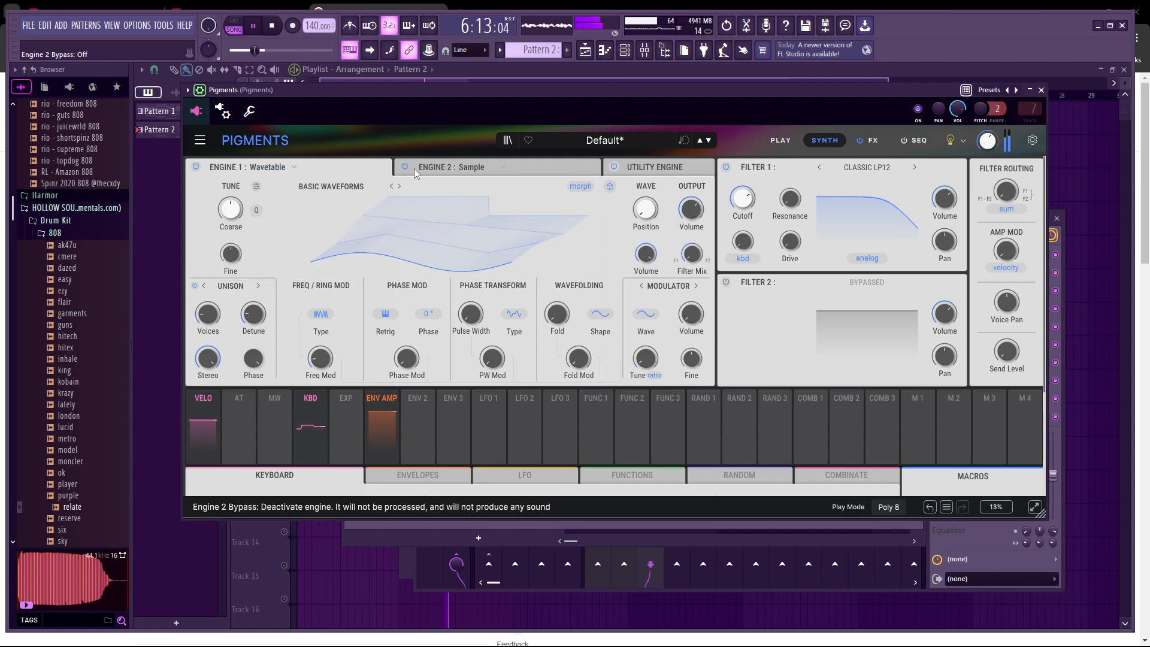
pyautogui.click(492, 168)
pyautogui.click(470, 271)
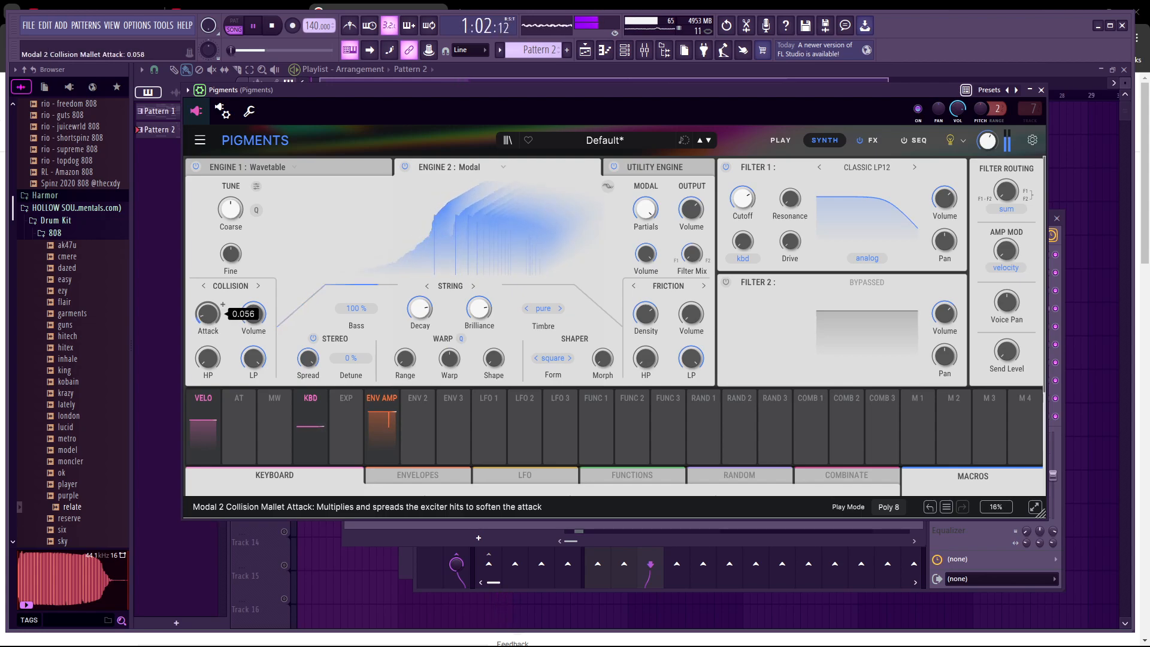
# Set Engine 2's collision attack to 0.078, timbre to hollow and shaper form to brass, and switch the collision exciter to Transient
pyautogui.moveTo(209, 312); pyautogui.dragTo(208, 310)
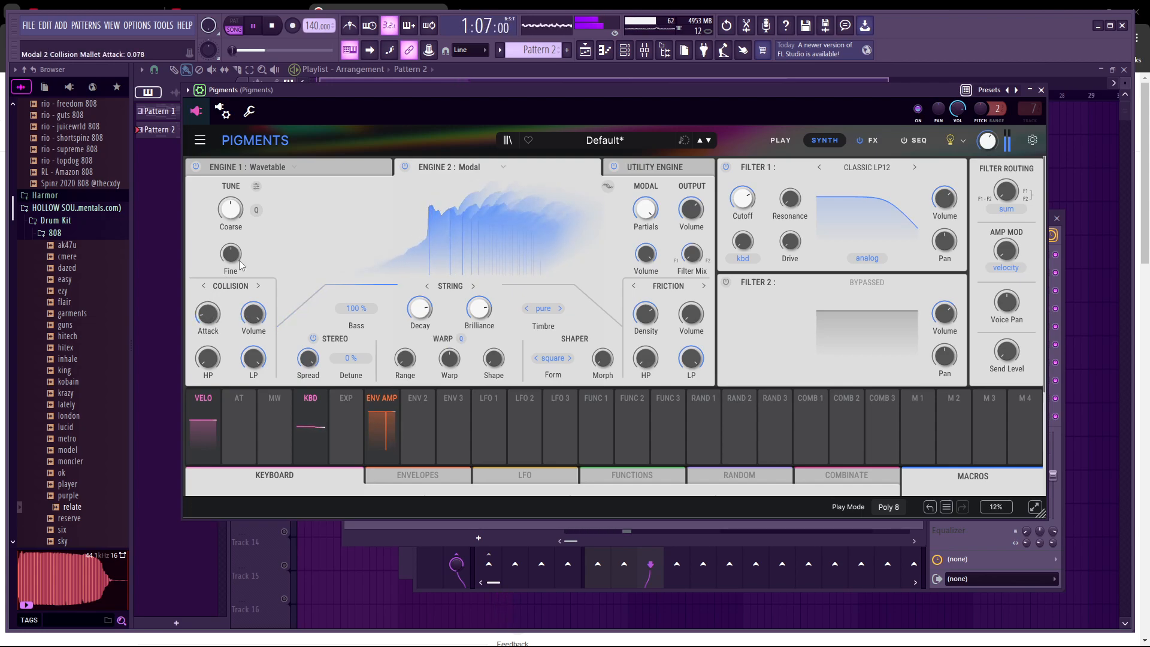
pyautogui.click(561, 308)
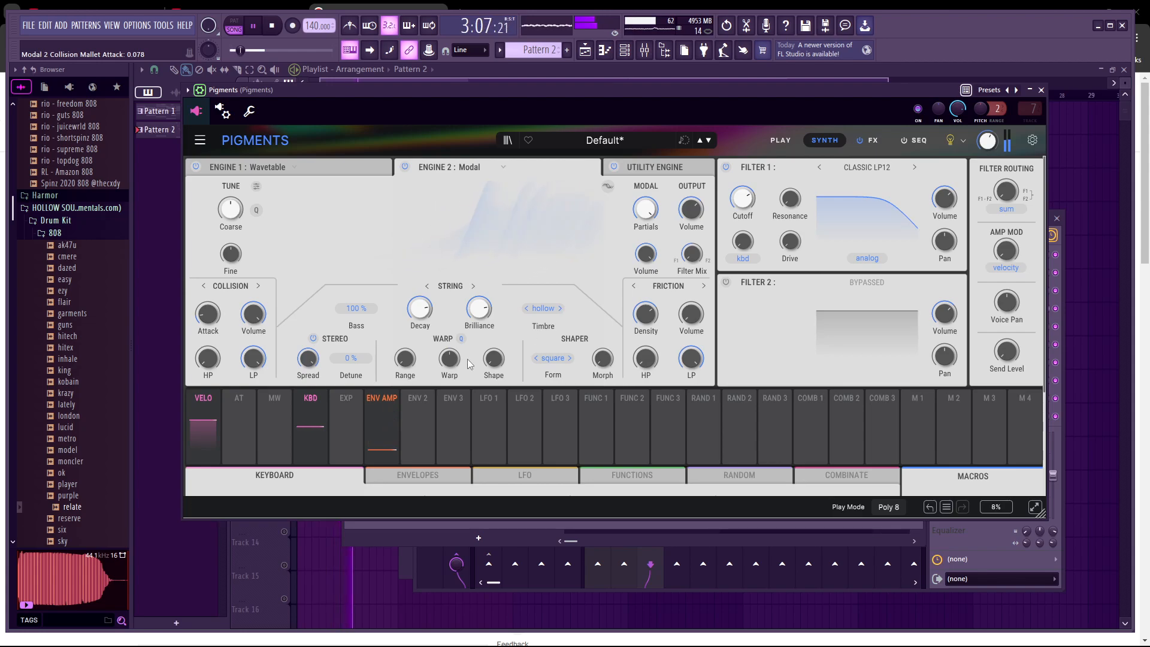
pyautogui.click(569, 360)
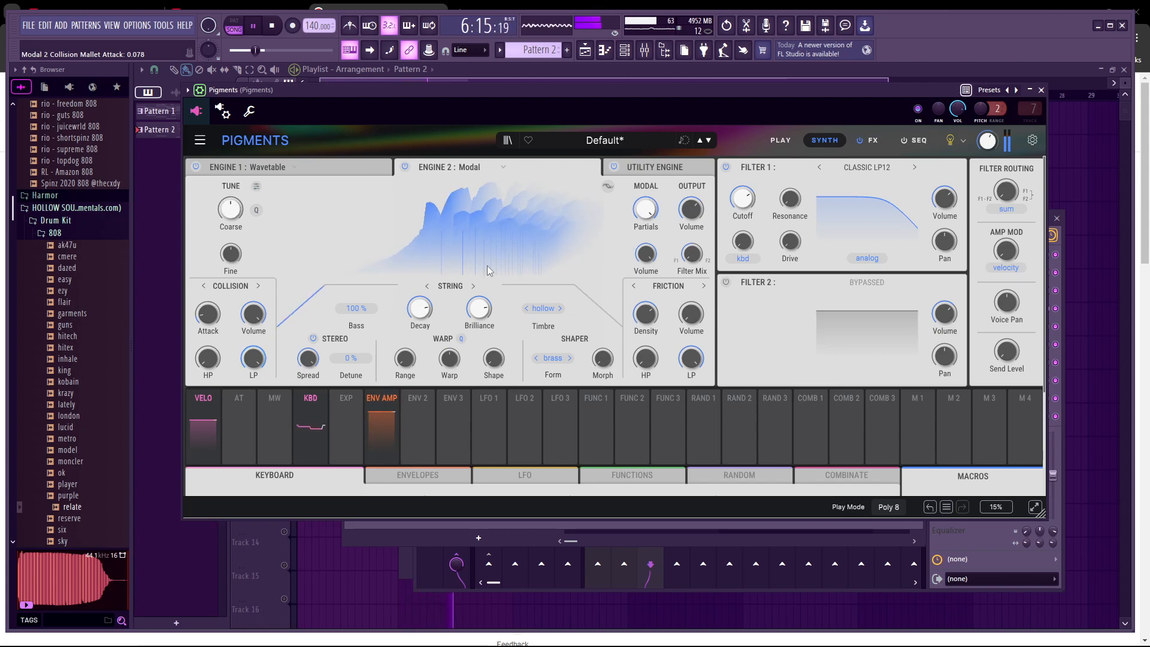
pyautogui.click(204, 286)
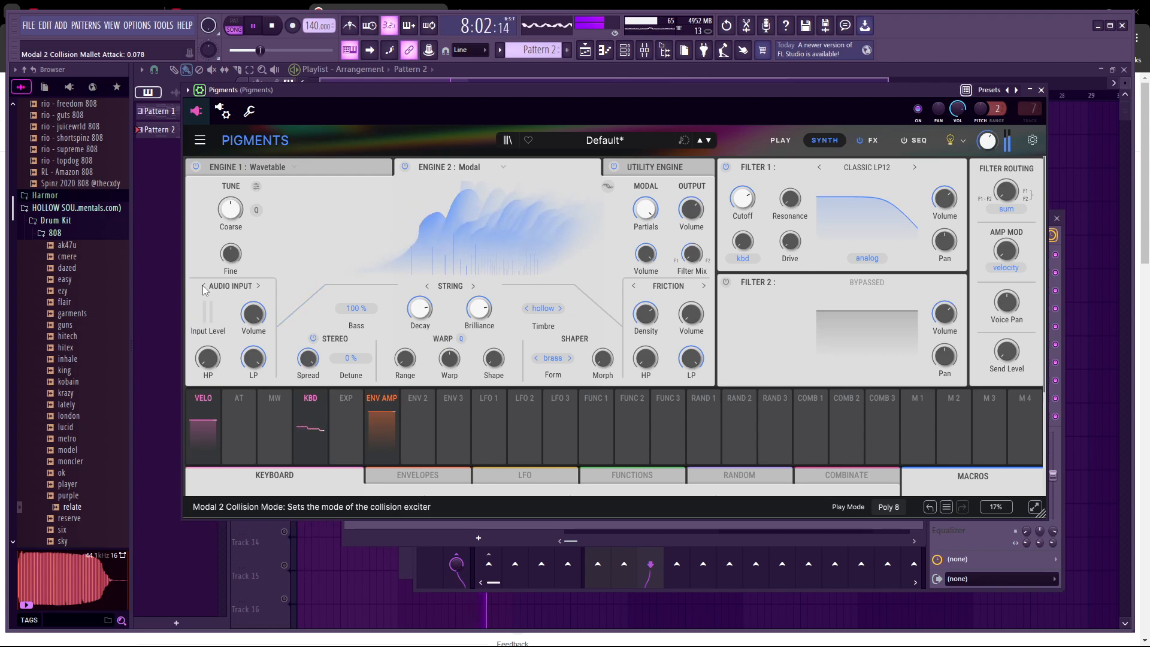
pyautogui.click(203, 286)
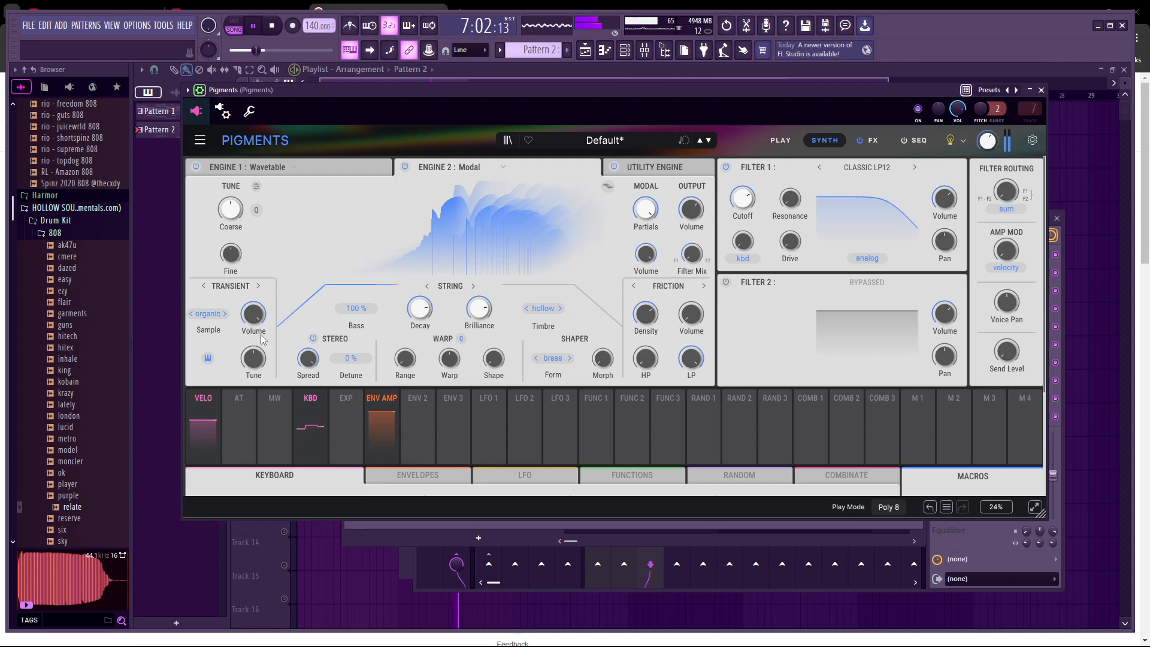
# Set LFO 1's retrig source to Free Running and its rate type to Sync
pyautogui.click(486, 410)
pyautogui.click(544, 385)
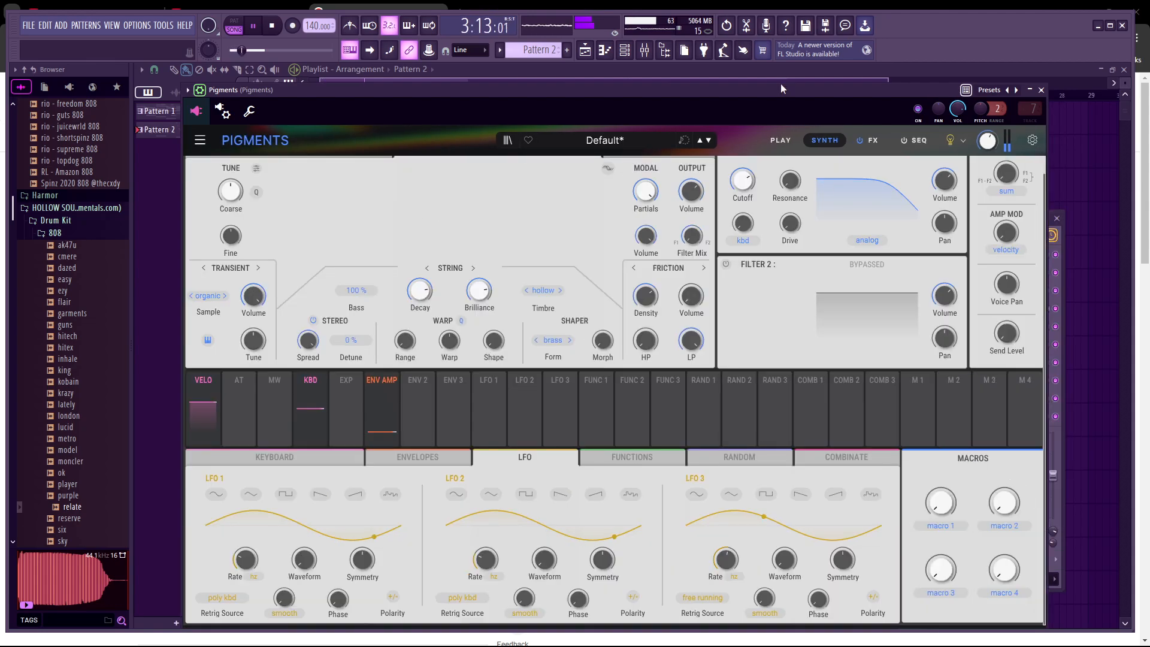
pyautogui.moveTo(781, 89); pyautogui.dragTo(773, 67)
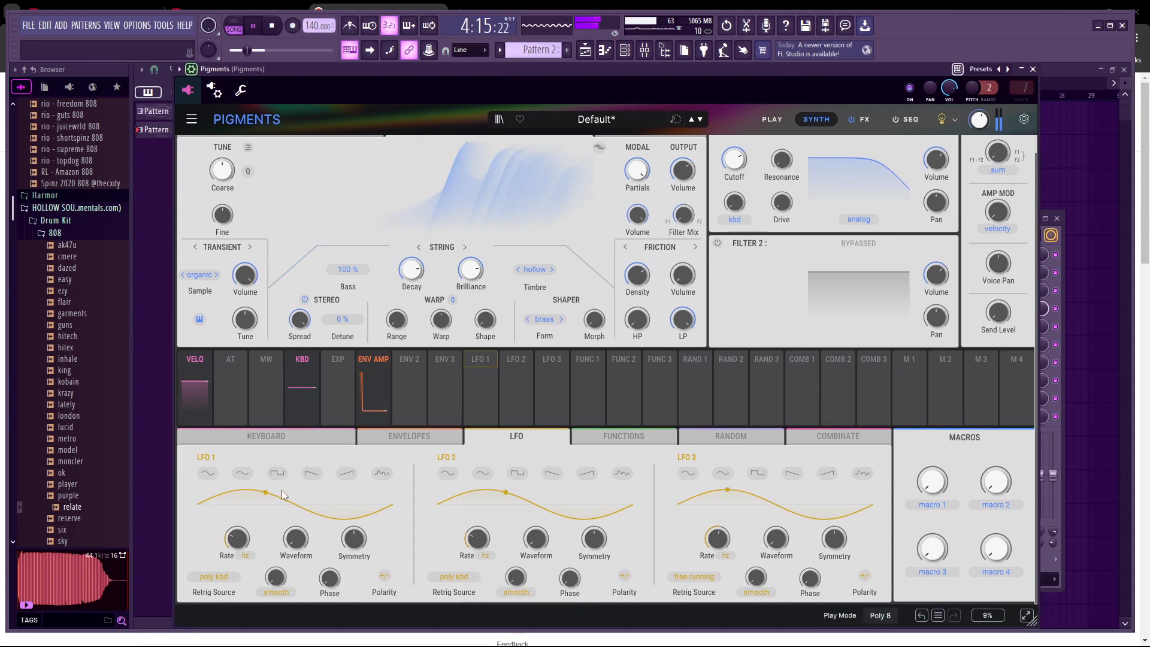
pyautogui.click(204, 577)
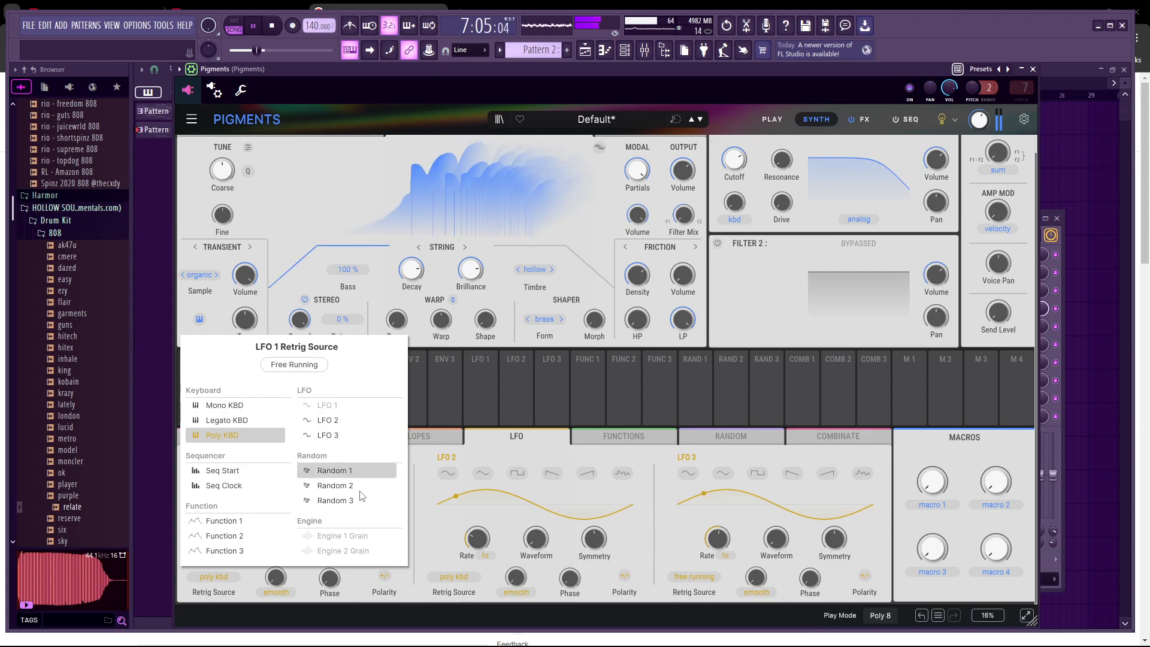
pyautogui.click(294, 365)
pyautogui.scroll(1, 444, 346)
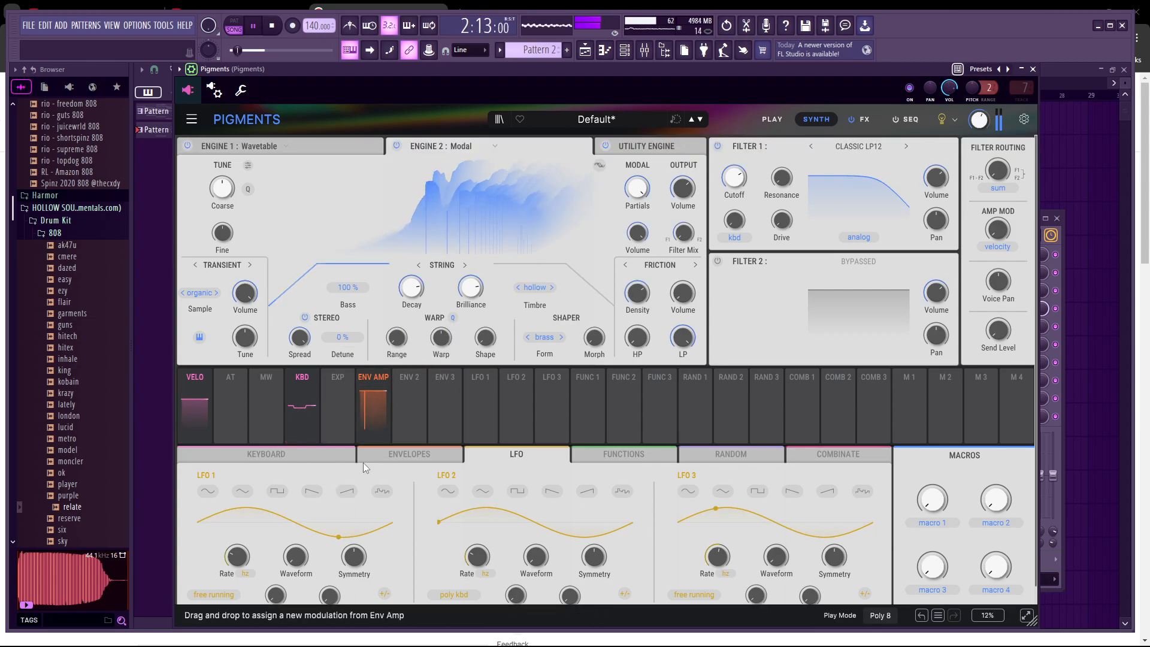
pyautogui.click(245, 574)
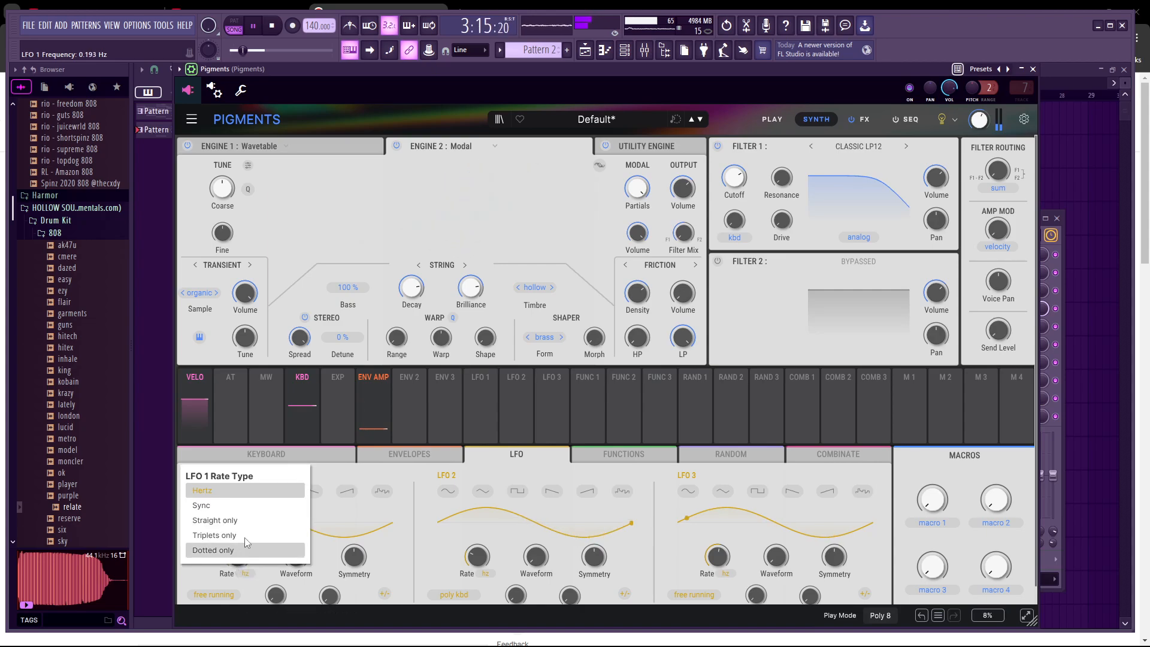
pyautogui.click(241, 508)
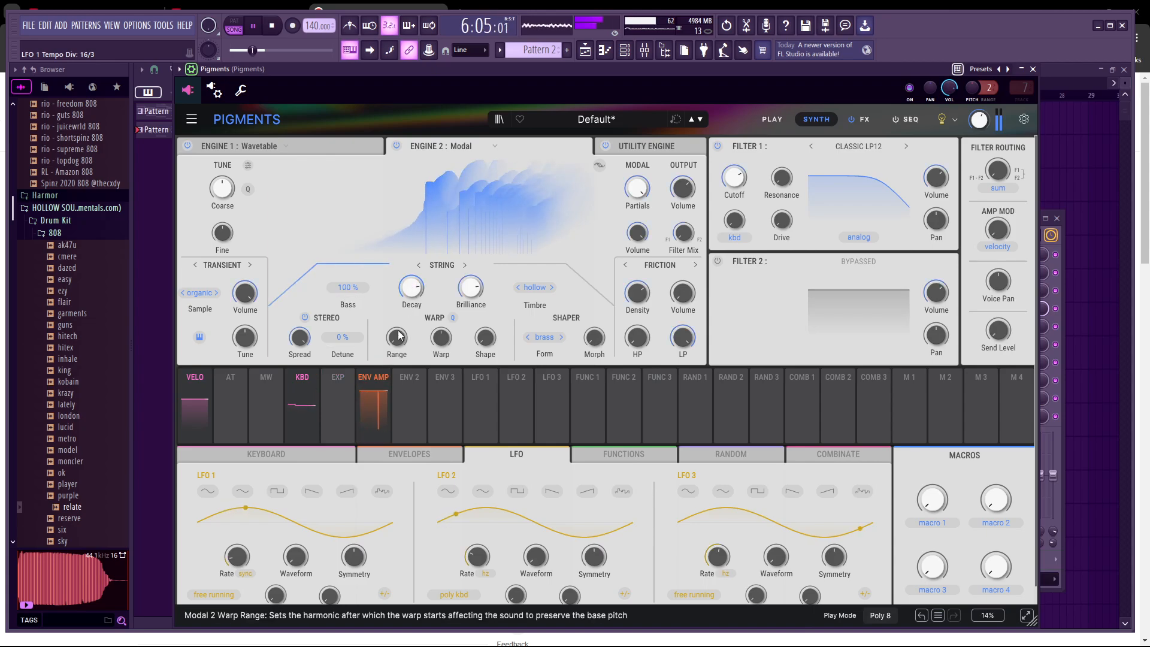
# Route LFO 1 to Engine 2's warp range at 0.29 and to its warp amount at 0.42
pyautogui.click(480, 398)
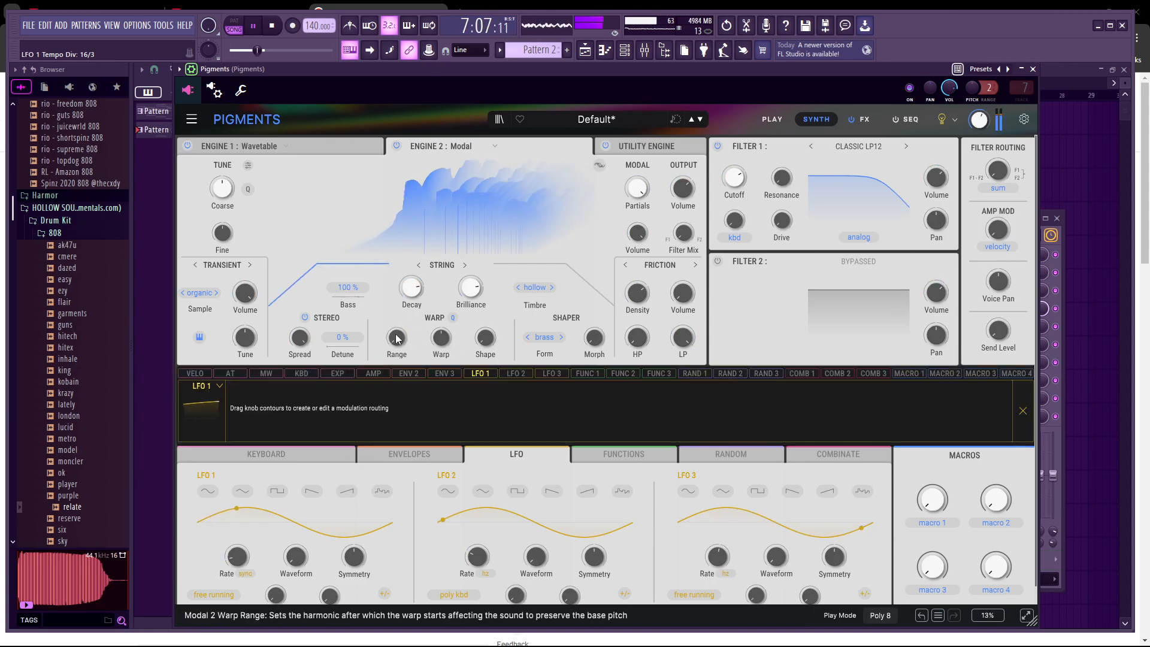
pyautogui.moveTo(391, 328); pyautogui.dragTo(390, 283)
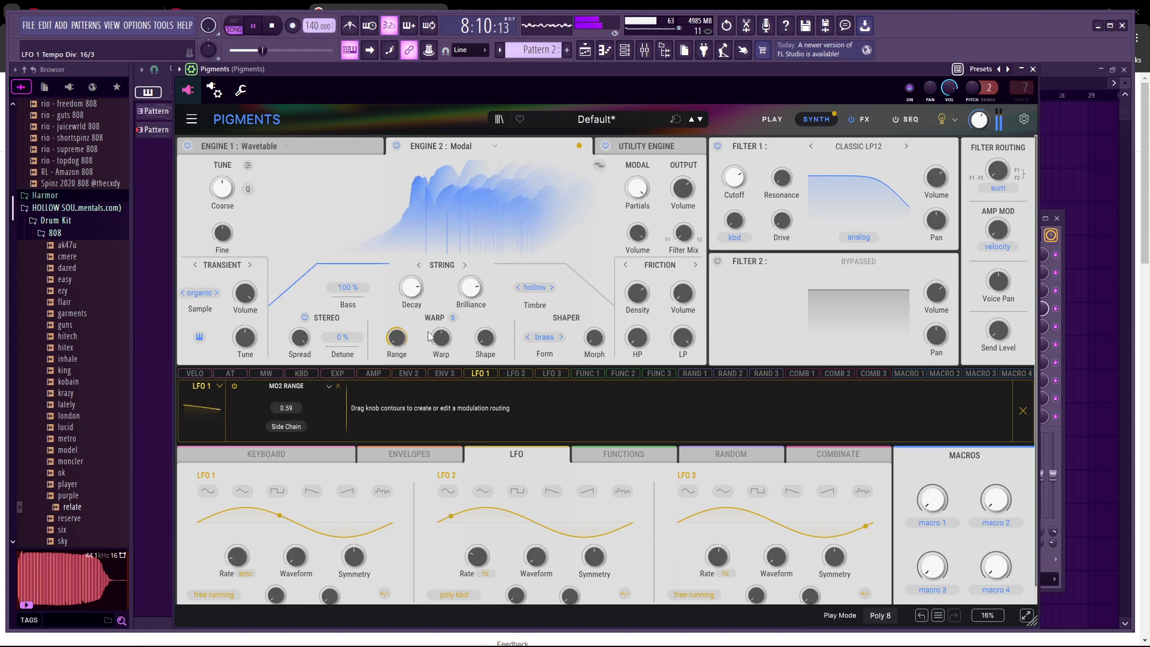
pyautogui.moveTo(449, 330); pyautogui.dragTo(449, 311)
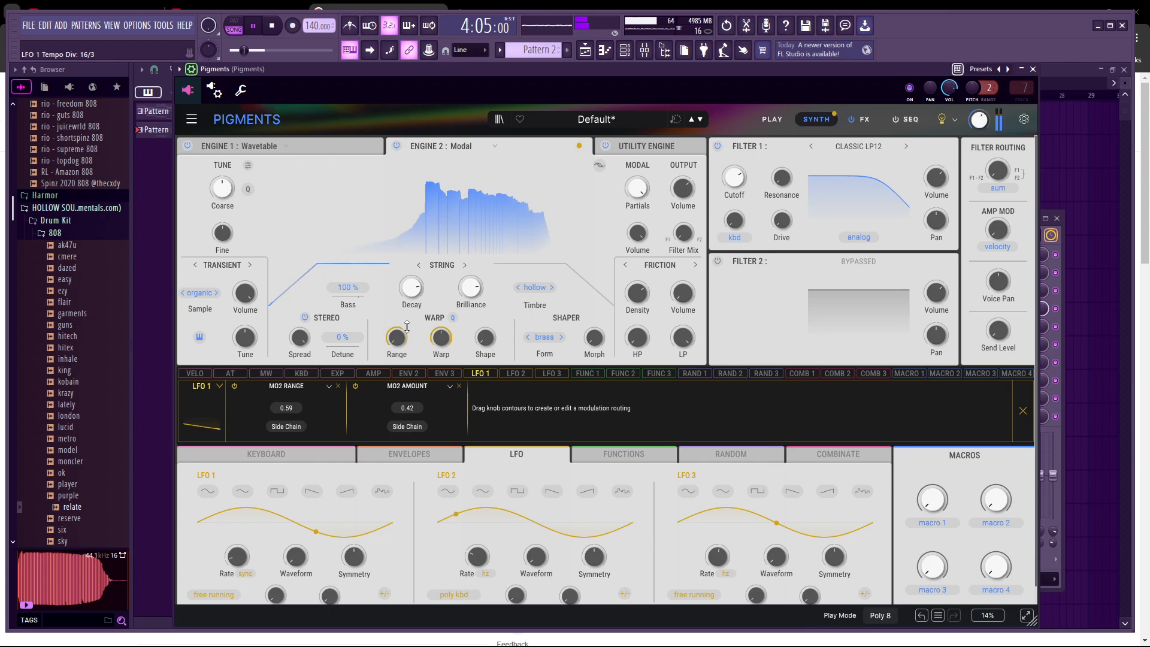
pyautogui.moveTo(405, 332)
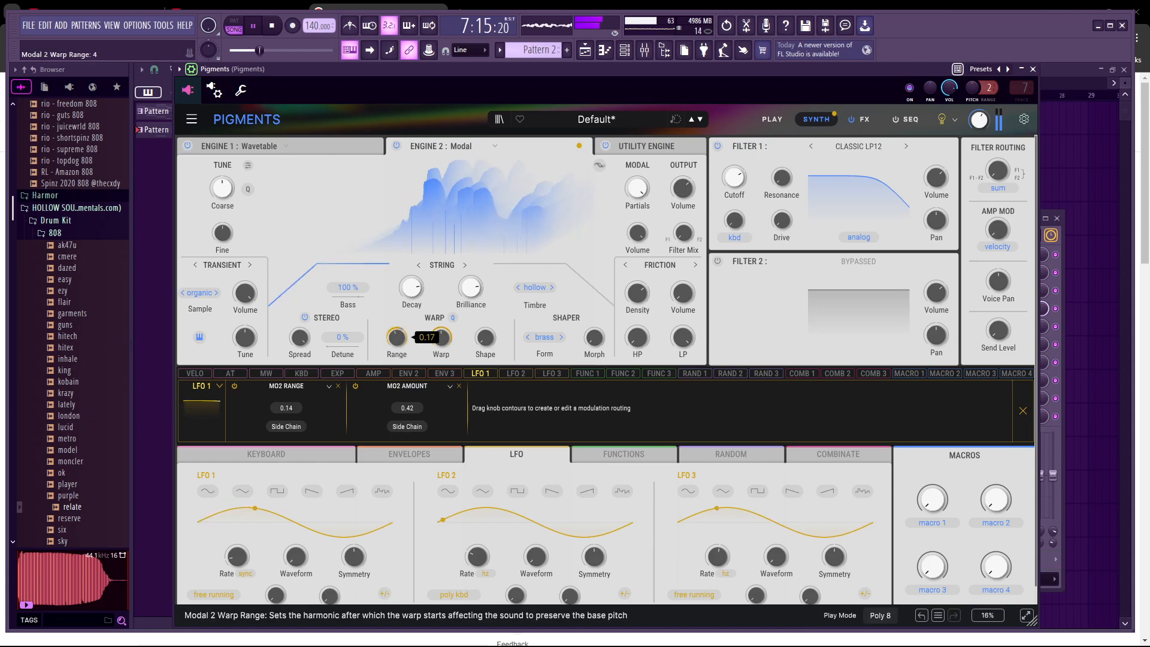
pyautogui.scroll(-1, 285, 574)
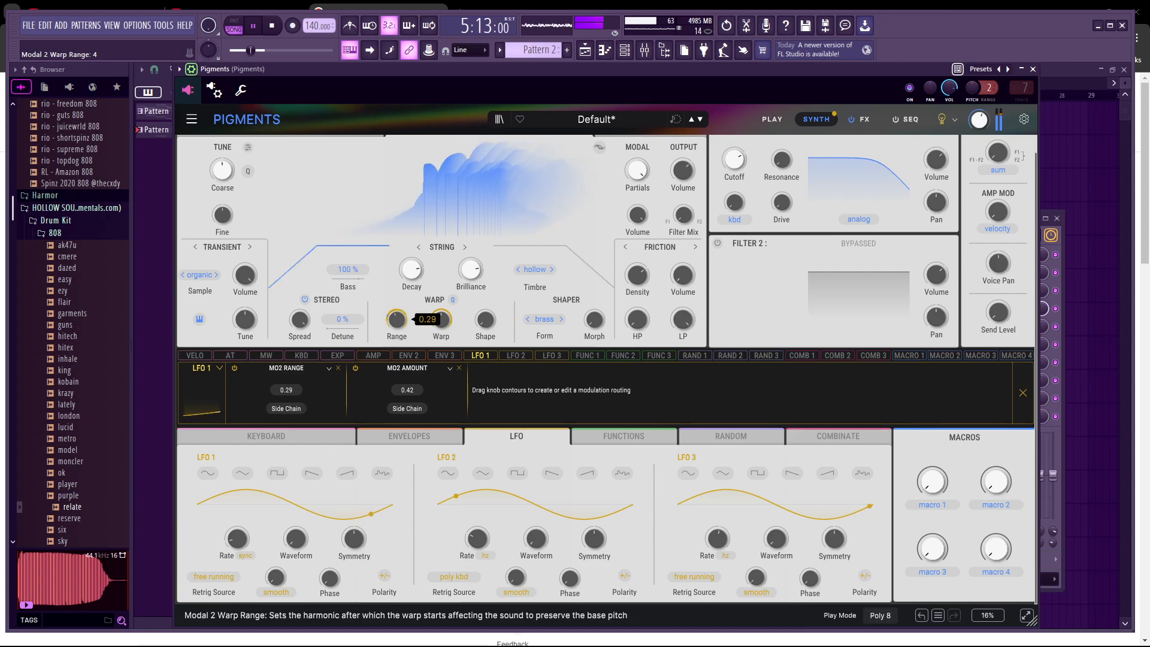
pyautogui.click(215, 577)
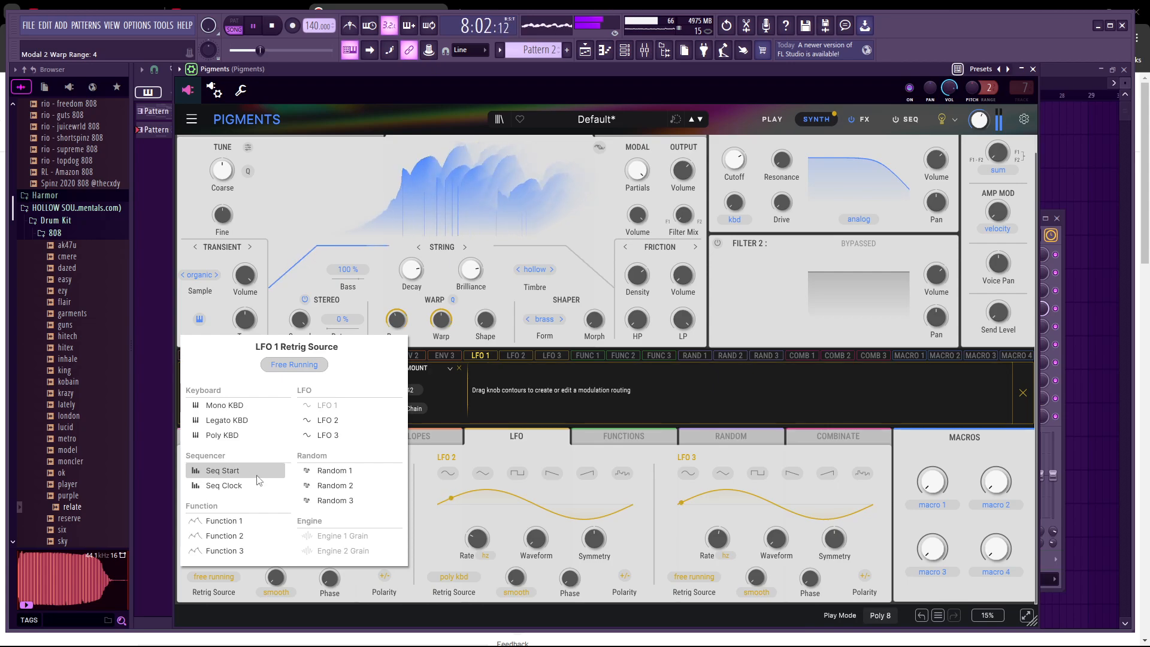
pyautogui.click(502, 429)
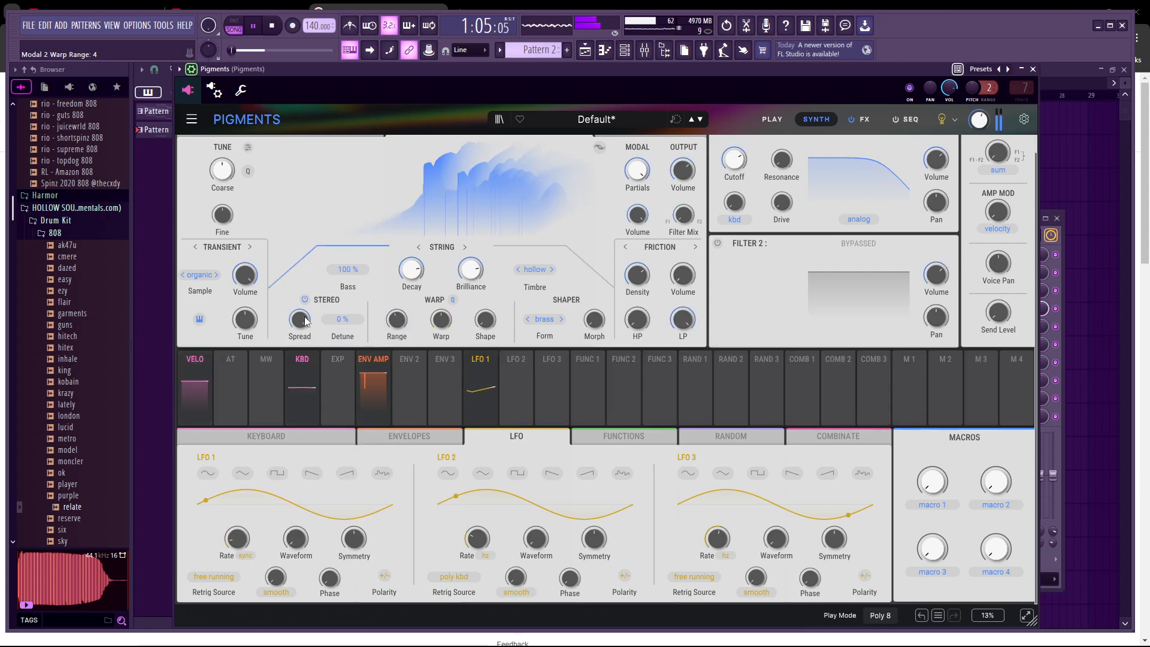
# Route LFO 1 to Engine 2's warp shape at 0.90 and set the warp amount to -1.46
pyautogui.click(479, 369)
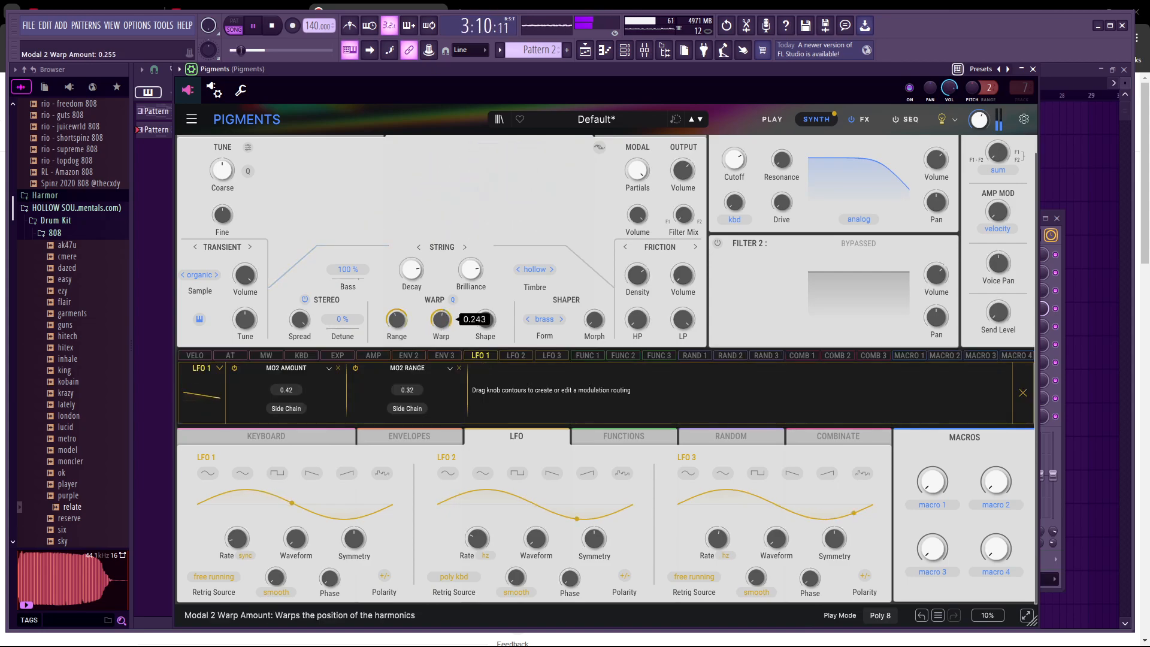
pyautogui.moveTo(486, 319); pyautogui.dragTo(485, 315)
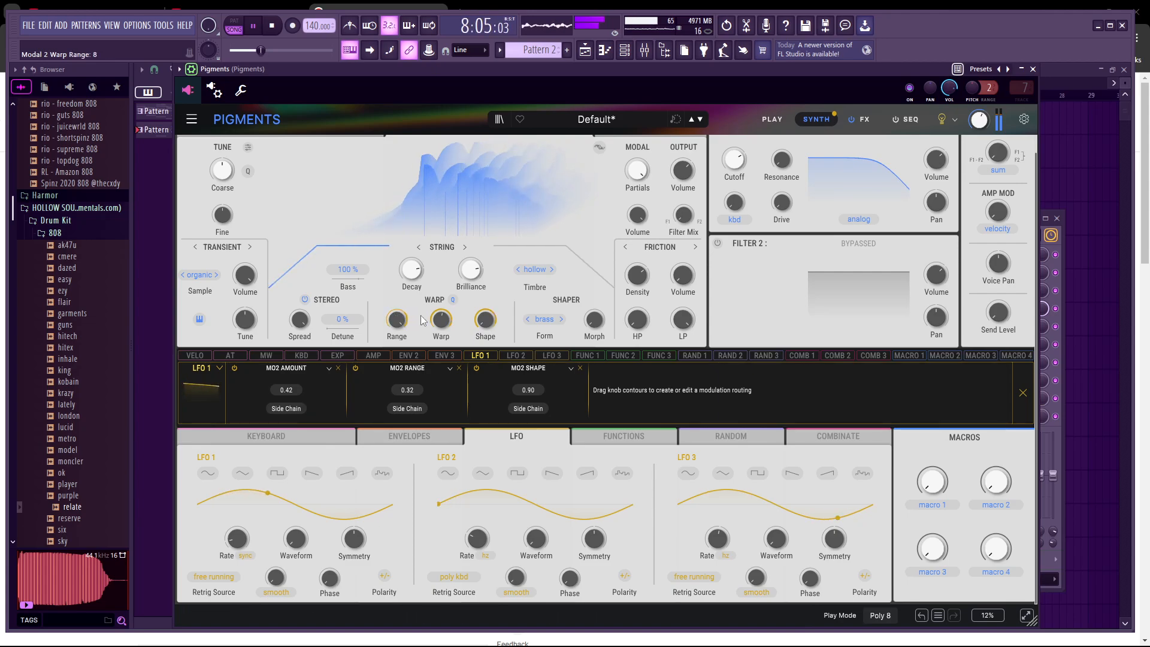
pyautogui.moveTo(442, 313); pyautogui.dragTo(442, 315)
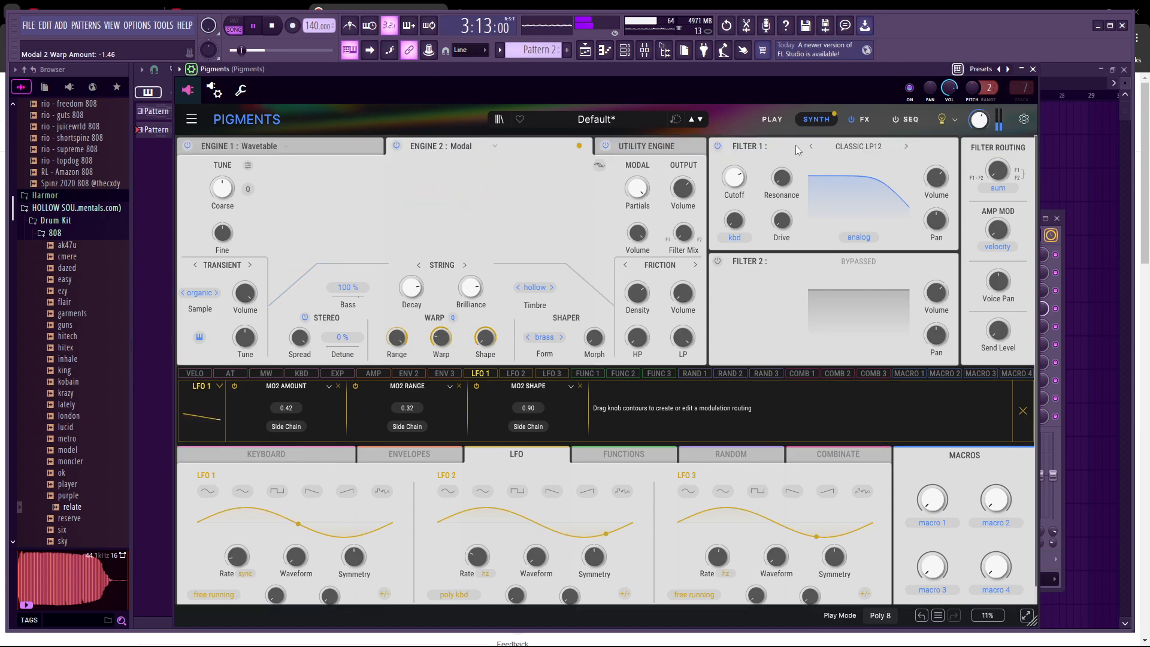
pyautogui.click(864, 119)
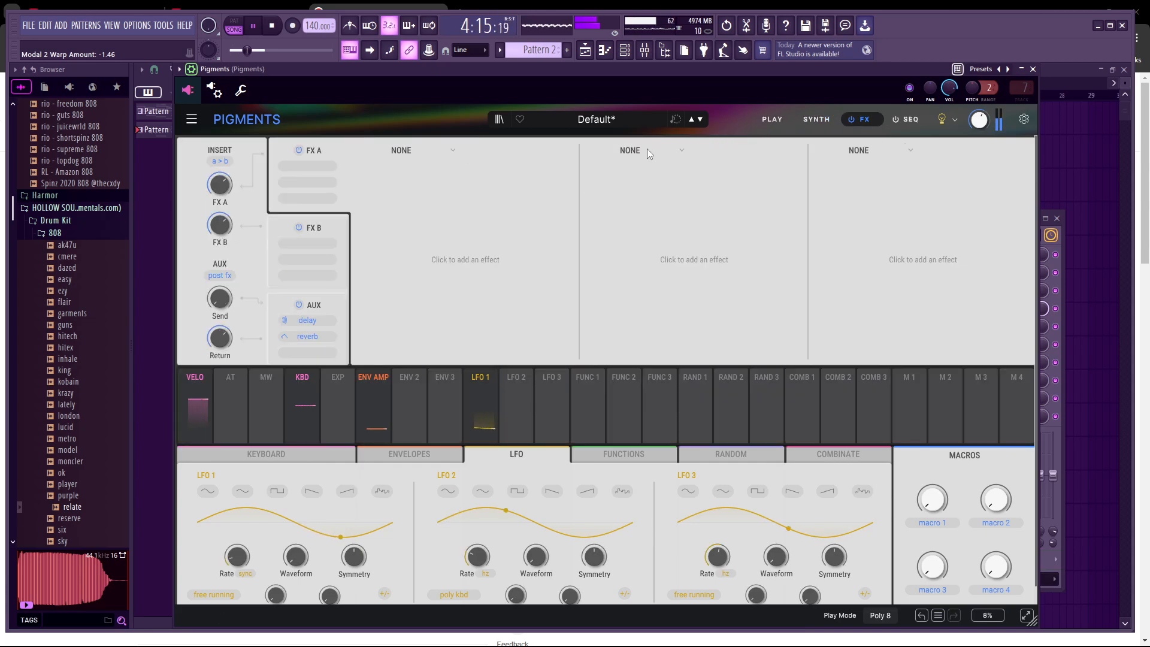
pyautogui.click(816, 120)
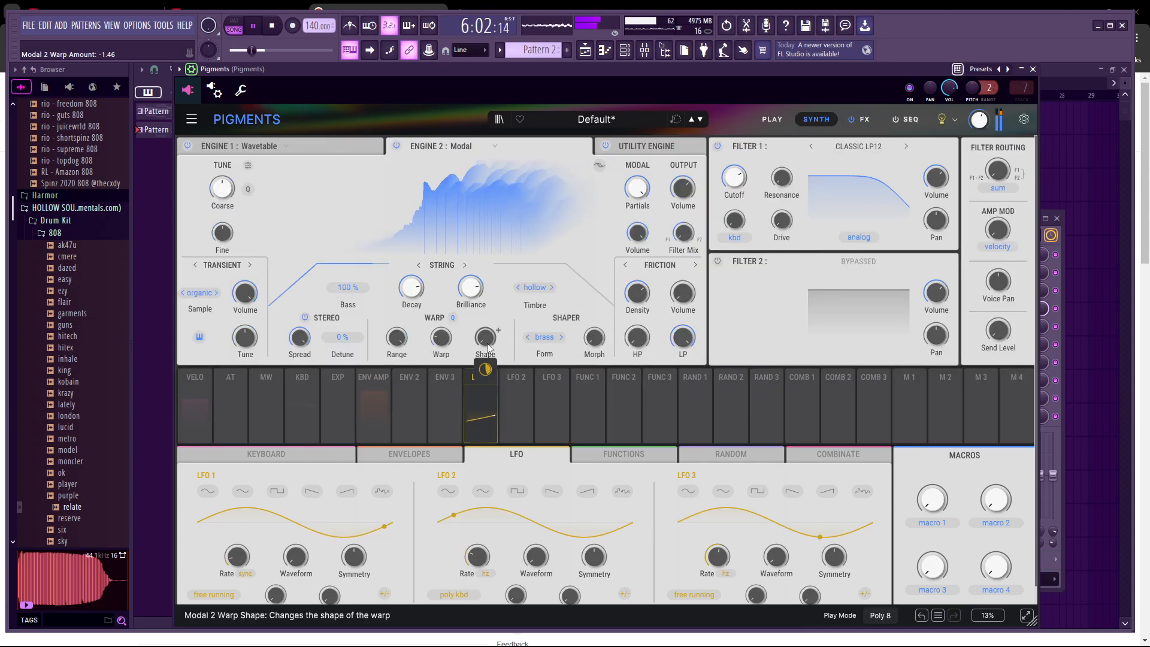
pyautogui.moveTo(485, 370); pyautogui.dragTo(489, 380)
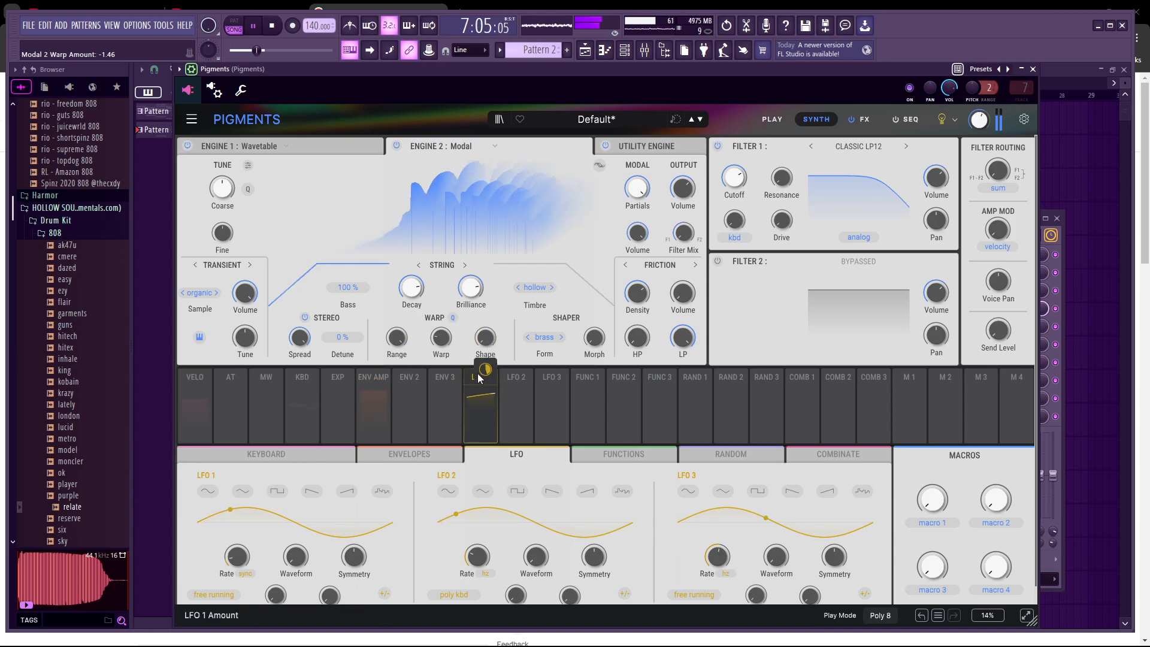
pyautogui.click(479, 375)
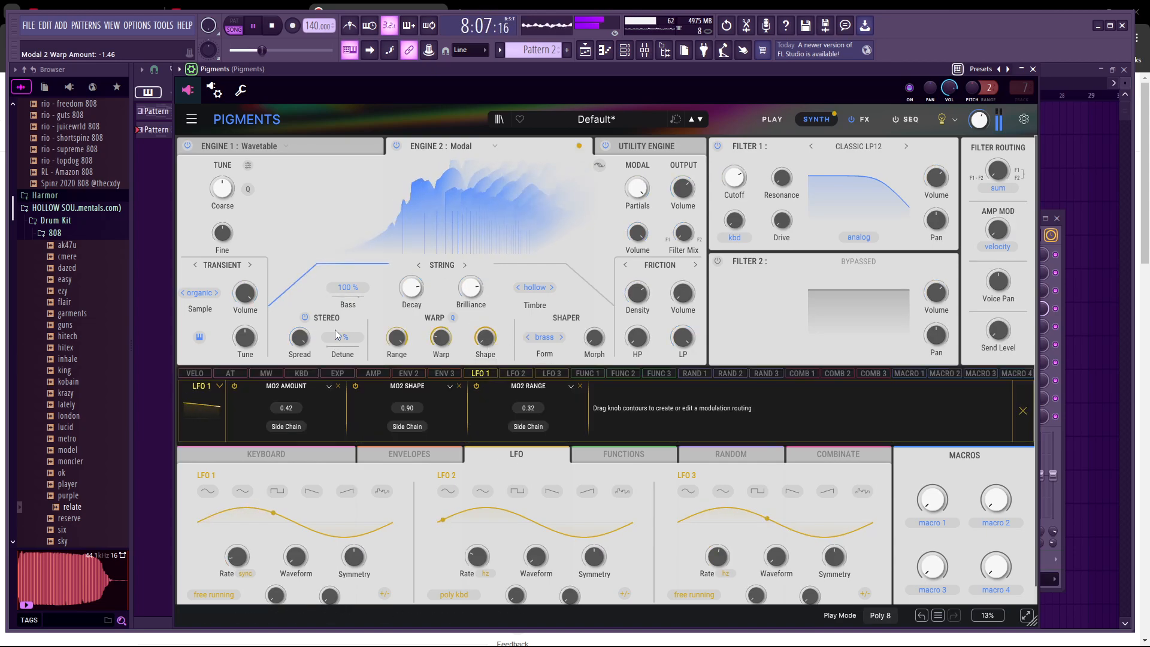
# Set Engine 2's bass to 200 %, its shaper form to guitar and the shaper morph to 0.236
pyautogui.moveTo(348, 288); pyautogui.dragTo(377, 292)
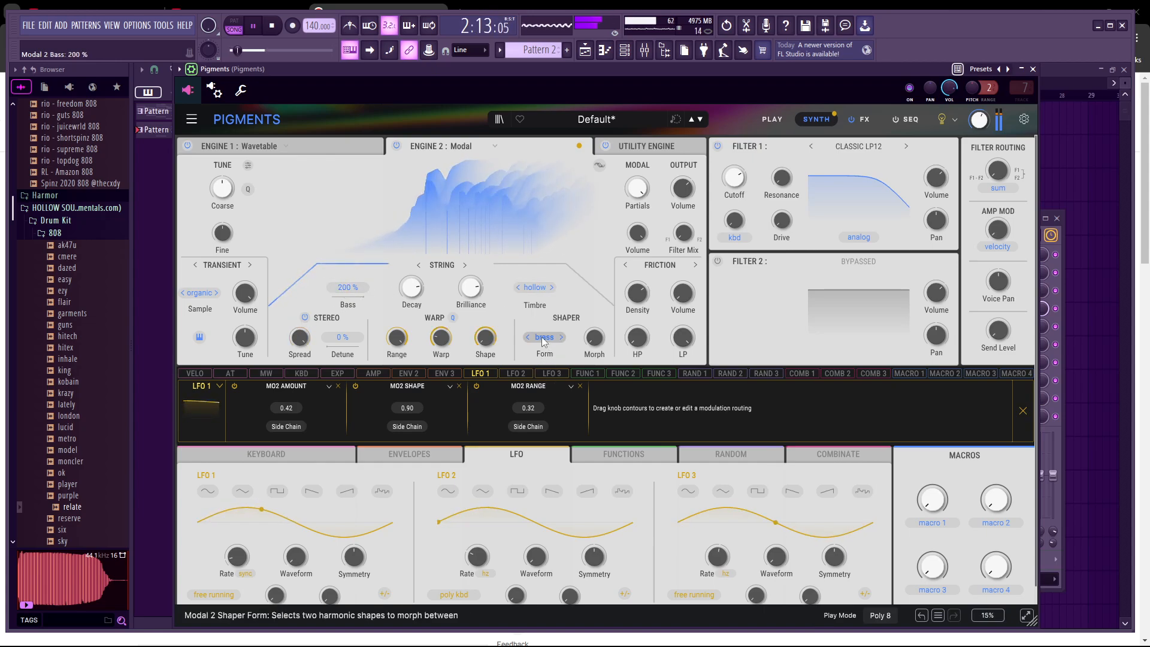
pyautogui.click(562, 337)
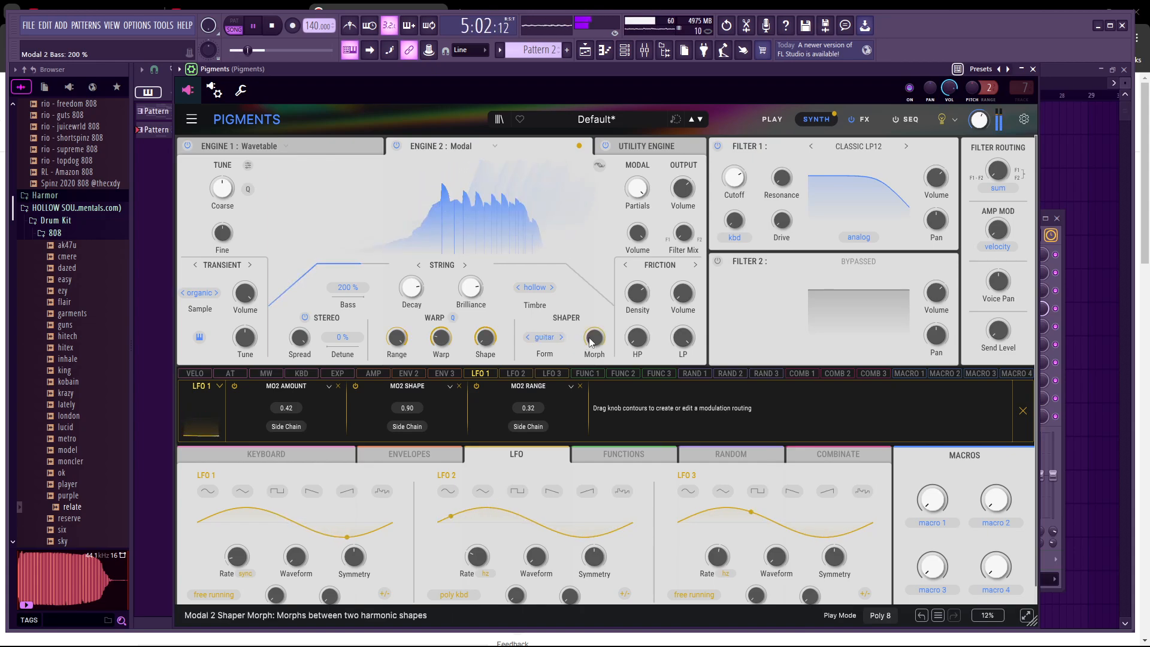
pyautogui.moveTo(602, 347)
pyautogui.moveTo(595, 337); pyautogui.dragTo(601, 349)
# Turn on Filter 2 and open its list of filter types
pyautogui.click(718, 261)
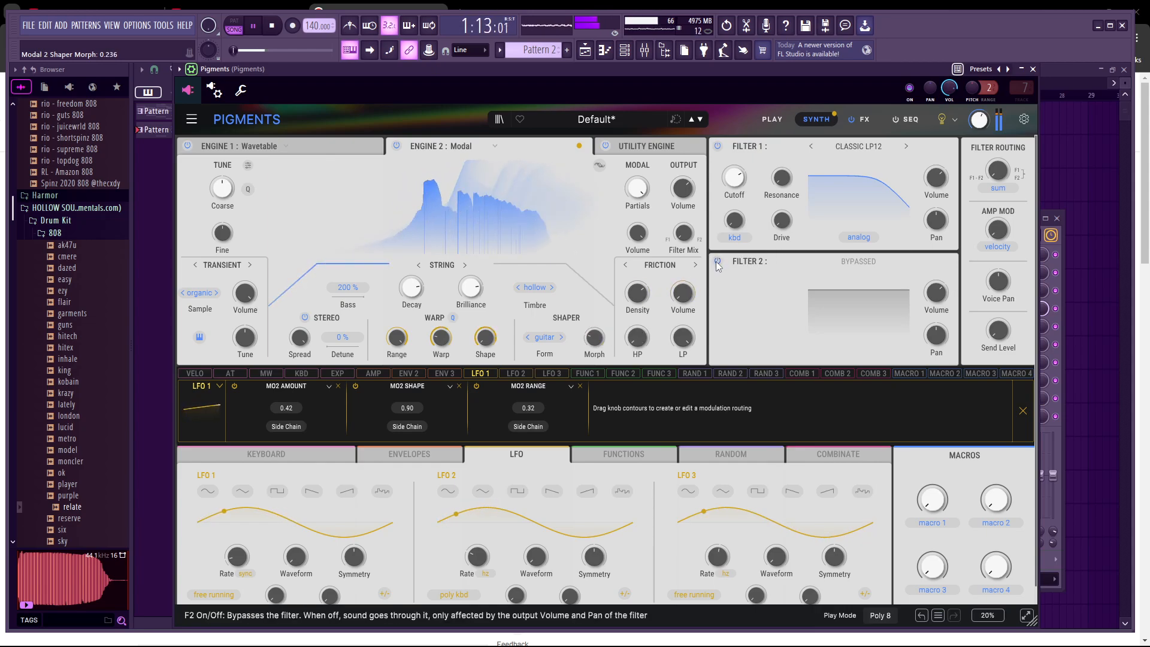
pyautogui.click(900, 268)
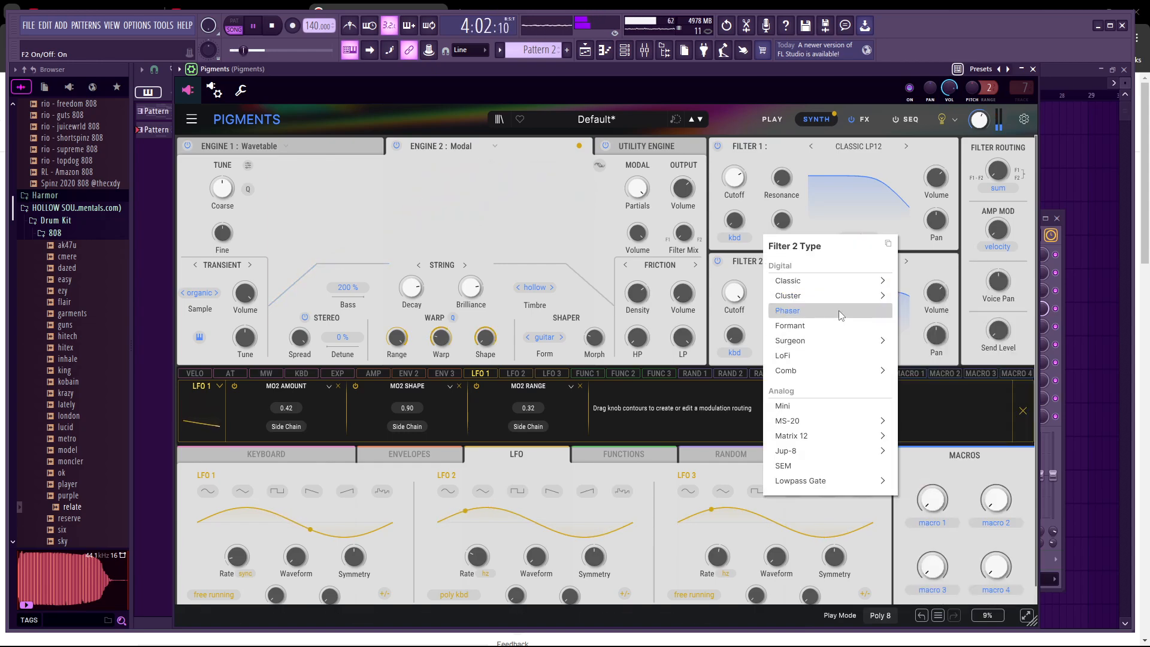
pyautogui.moveTo(853, 296)
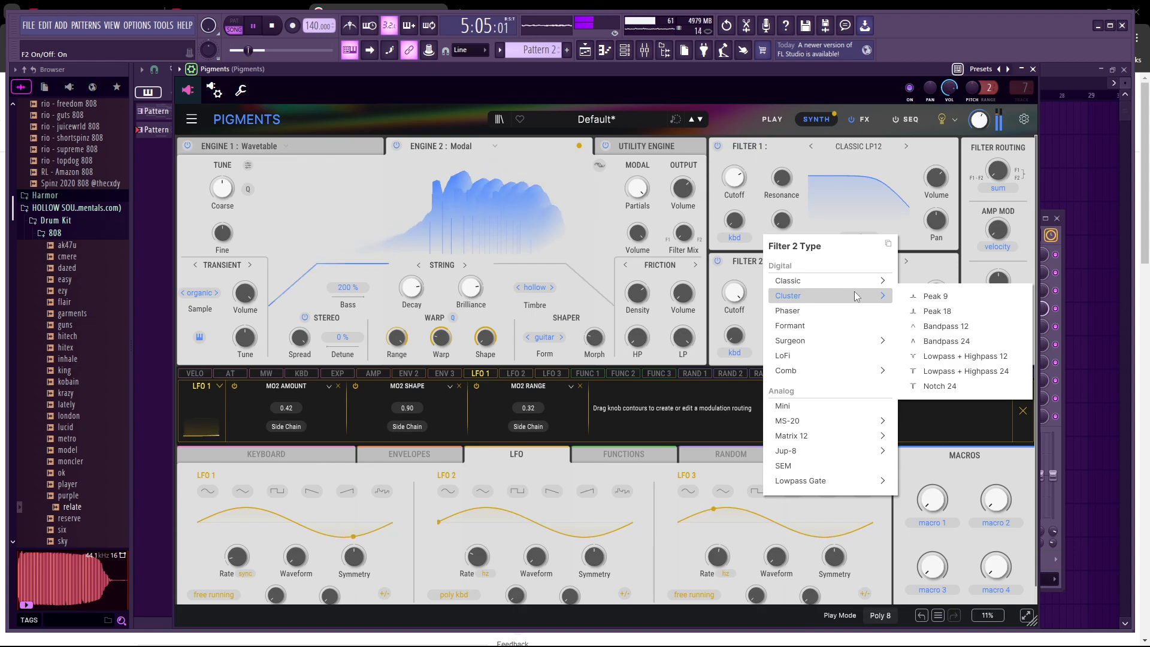
# Check the channel rack and the MELODy master track in the mixer, then return to Pigments
pyautogui.click(645, 51)
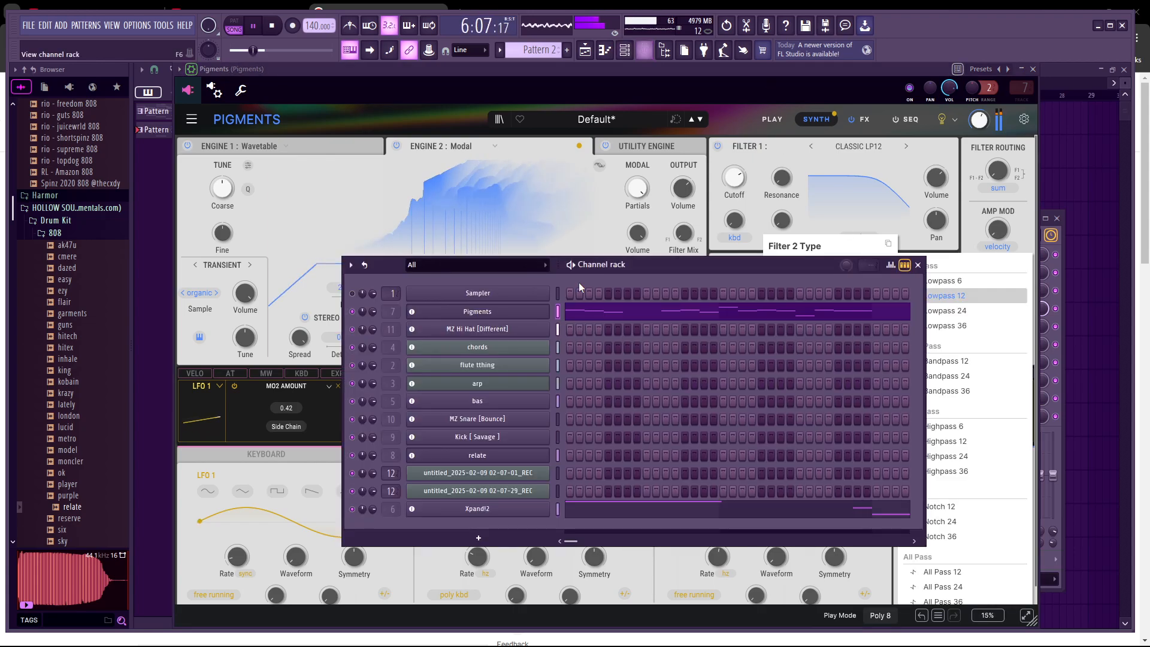
pyautogui.click(644, 50)
pyautogui.click(626, 50)
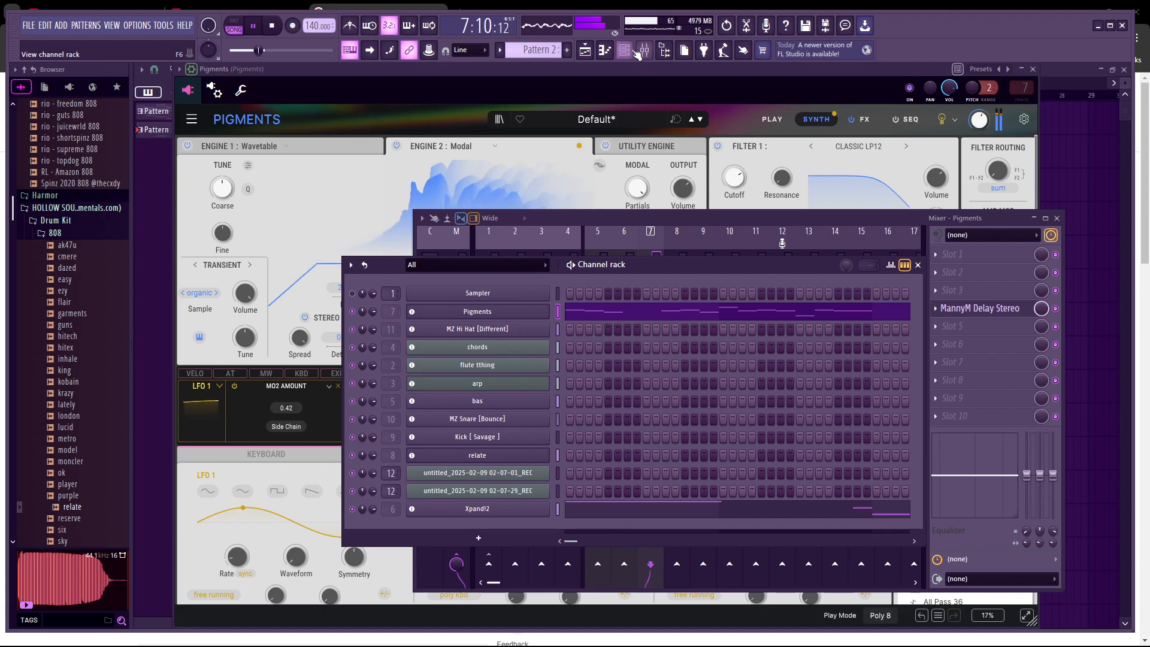
pyautogui.click(634, 51)
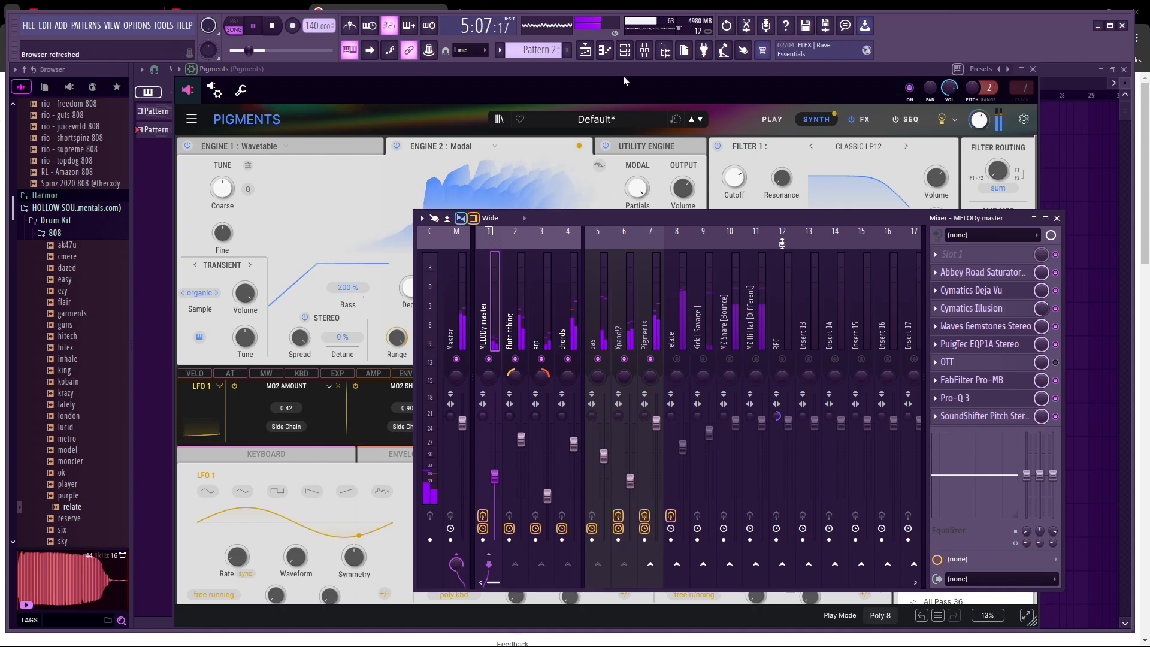
pyautogui.press('F9')
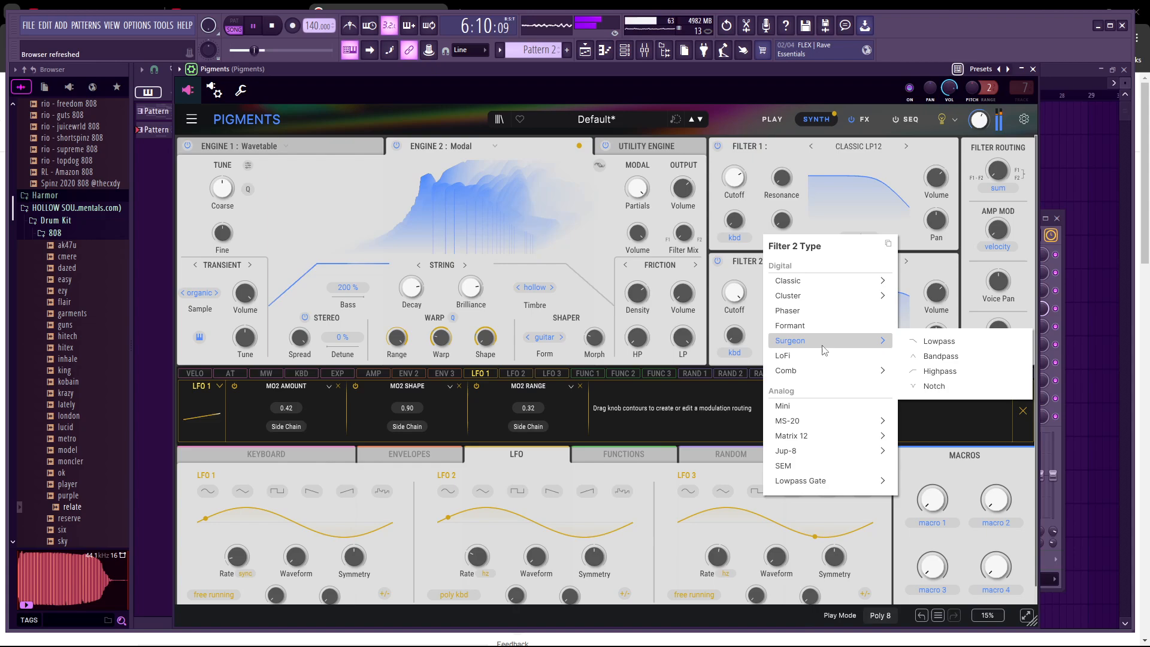
# Try the Phaser type on Filter 2 with 10 poles and the cutoff at 129 Hz
pyautogui.click(831, 310)
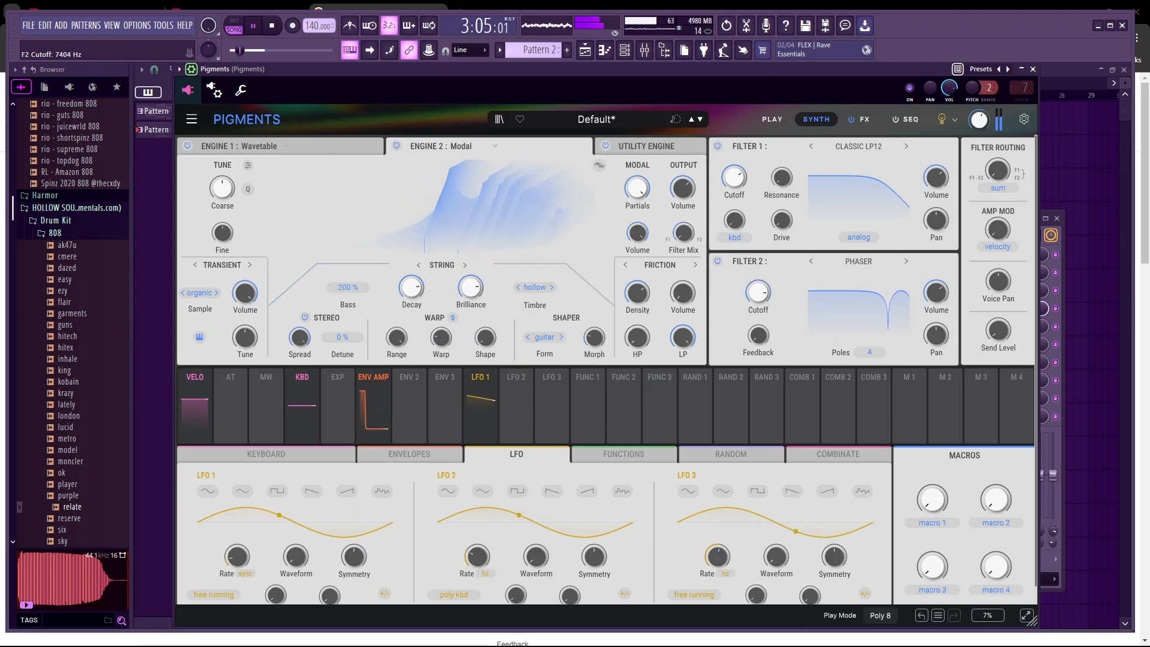
pyautogui.scroll(-1, 860, 327)
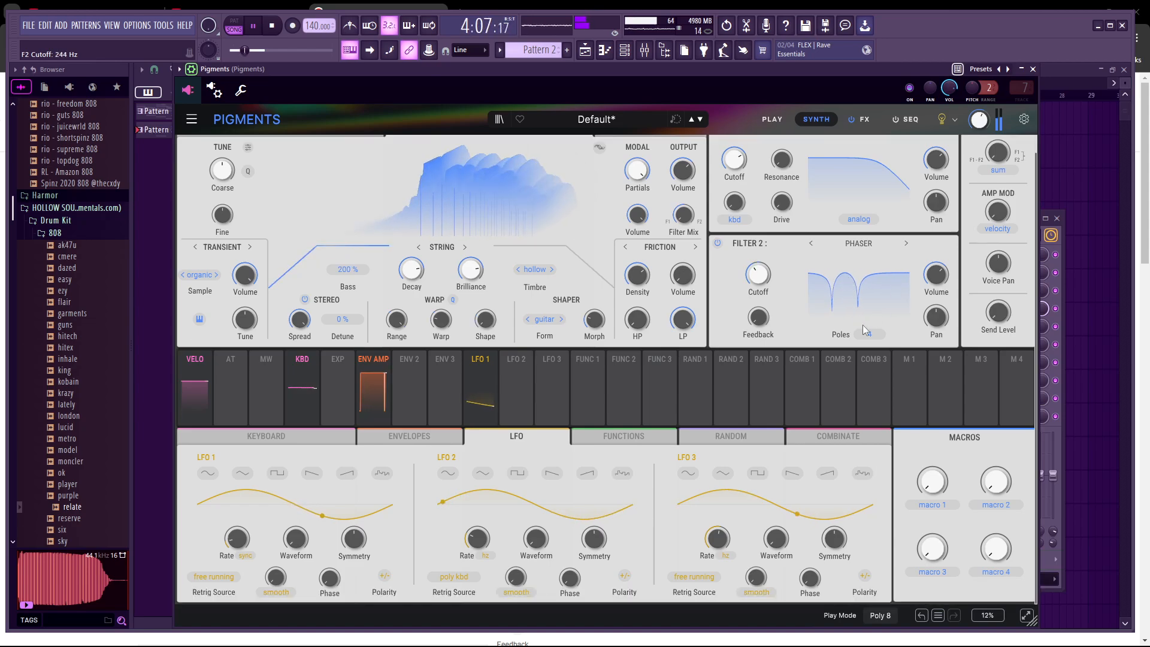
pyautogui.moveTo(870, 334); pyautogui.dragTo(871, 303)
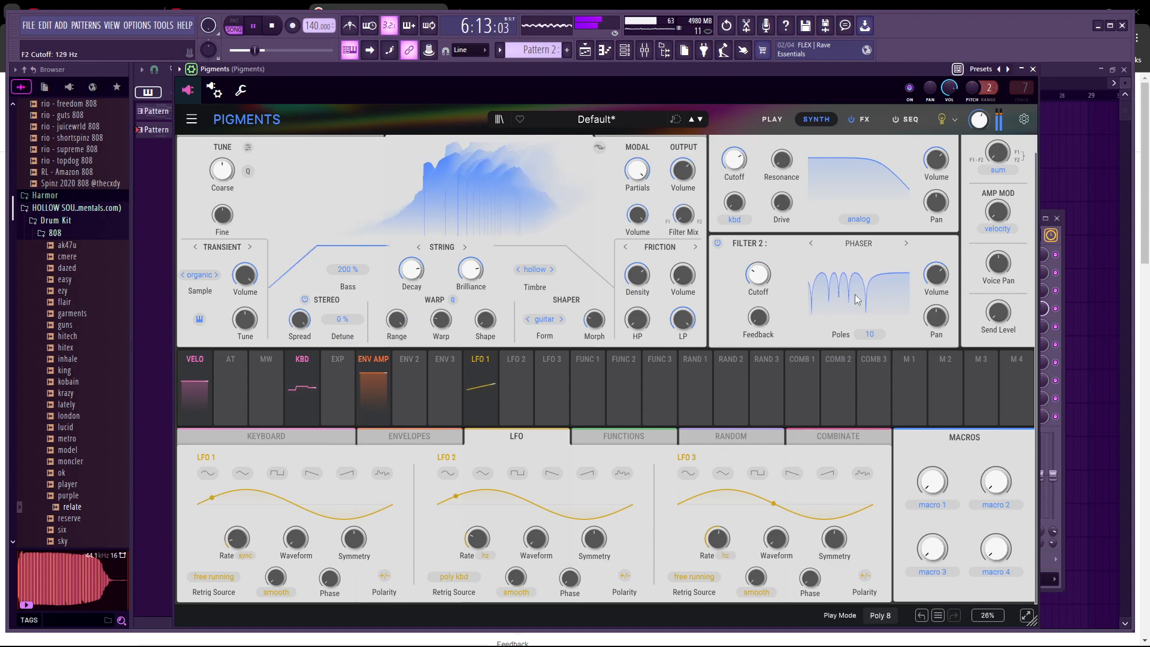
# Change Filter 2's type to Formant, adjust its vowel morph and set the frequency shift to 1.38
pyautogui.click(869, 244)
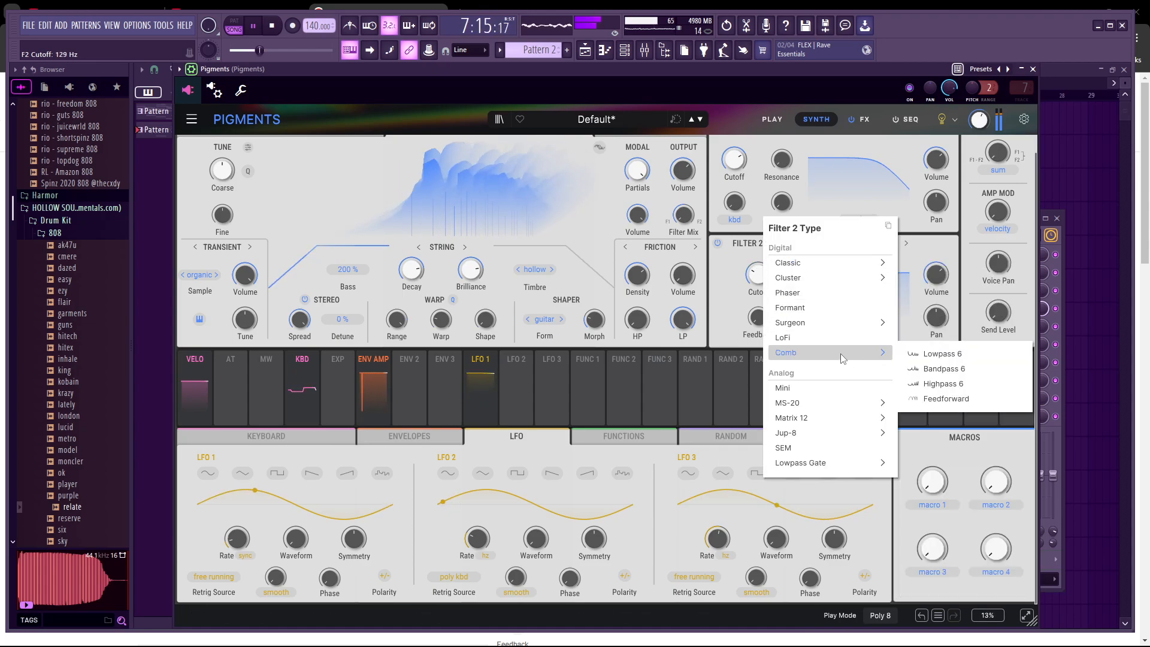
pyautogui.click(830, 308)
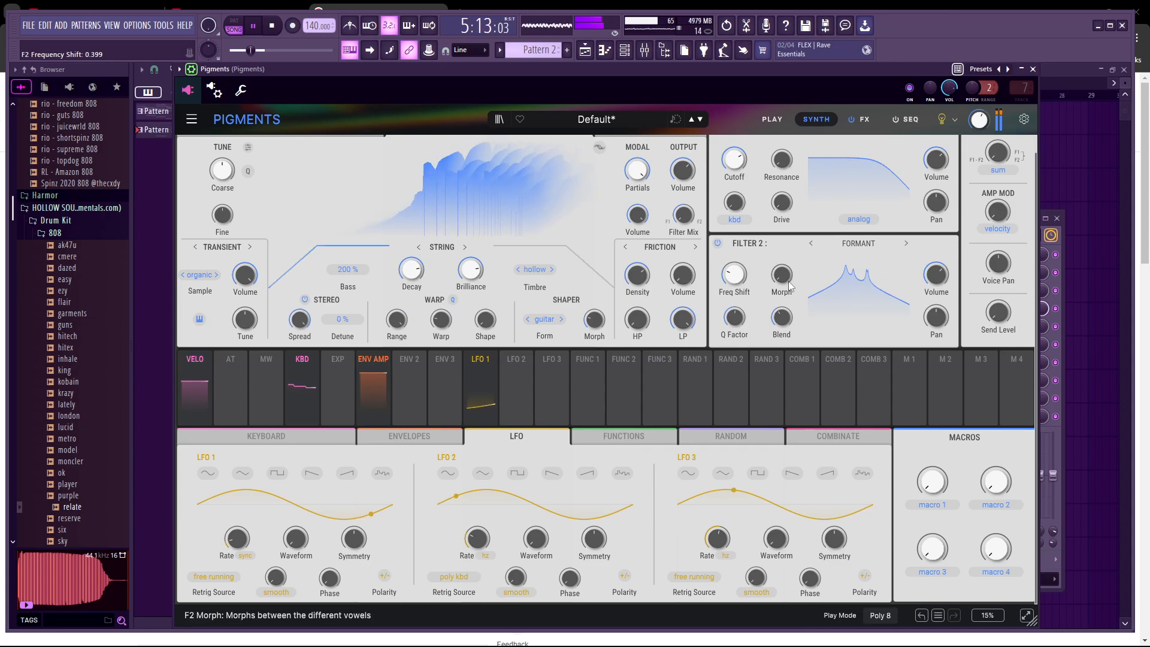
pyautogui.moveTo(790, 286); pyautogui.dragTo(741, 248)
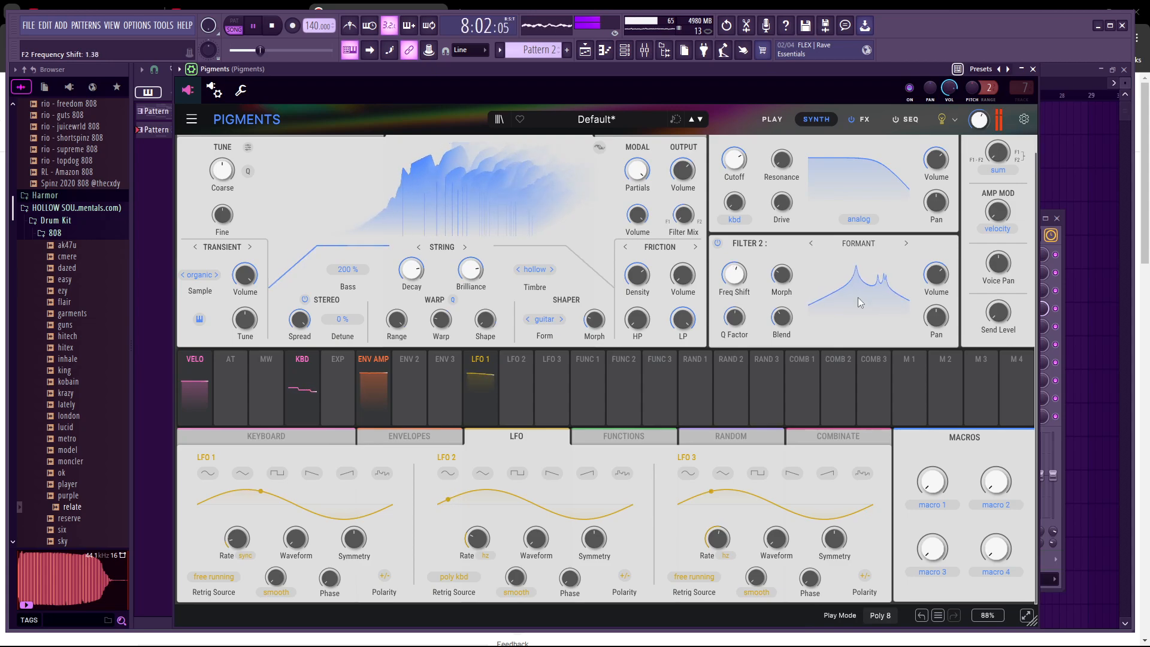
# Add a Multiband compressor to the first slot of FX A and load its opp preset
pyautogui.click(862, 119)
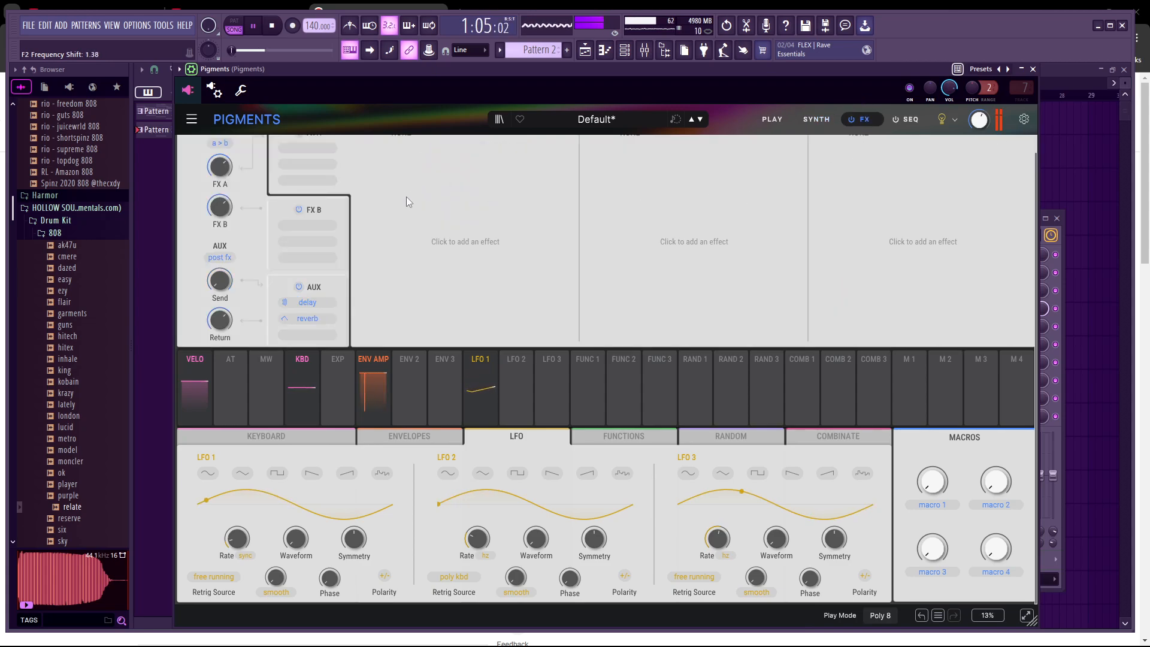
pyautogui.scroll(1, 408, 202)
pyautogui.click(395, 150)
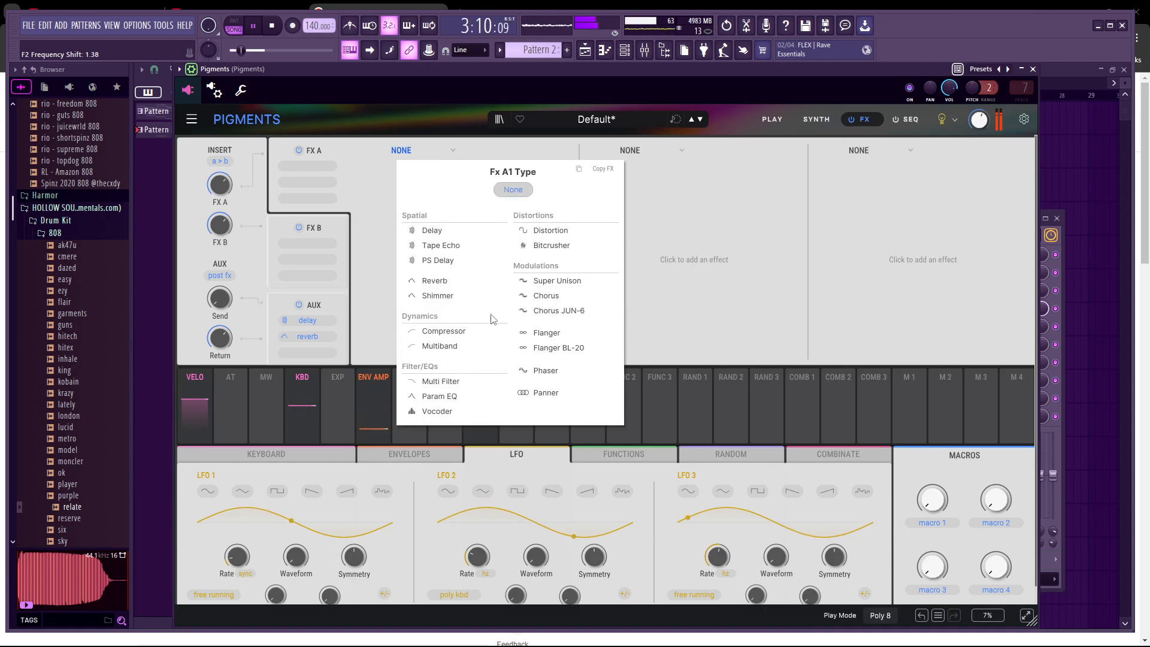
pyautogui.click(477, 347)
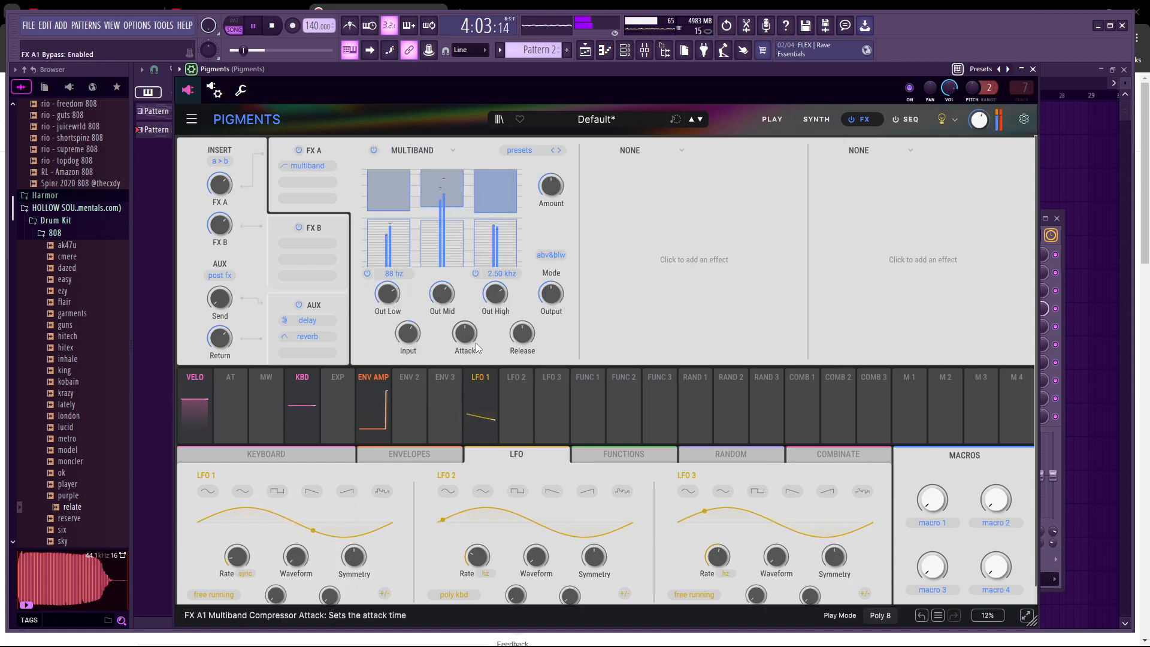
pyautogui.click(520, 150)
pyautogui.click(562, 255)
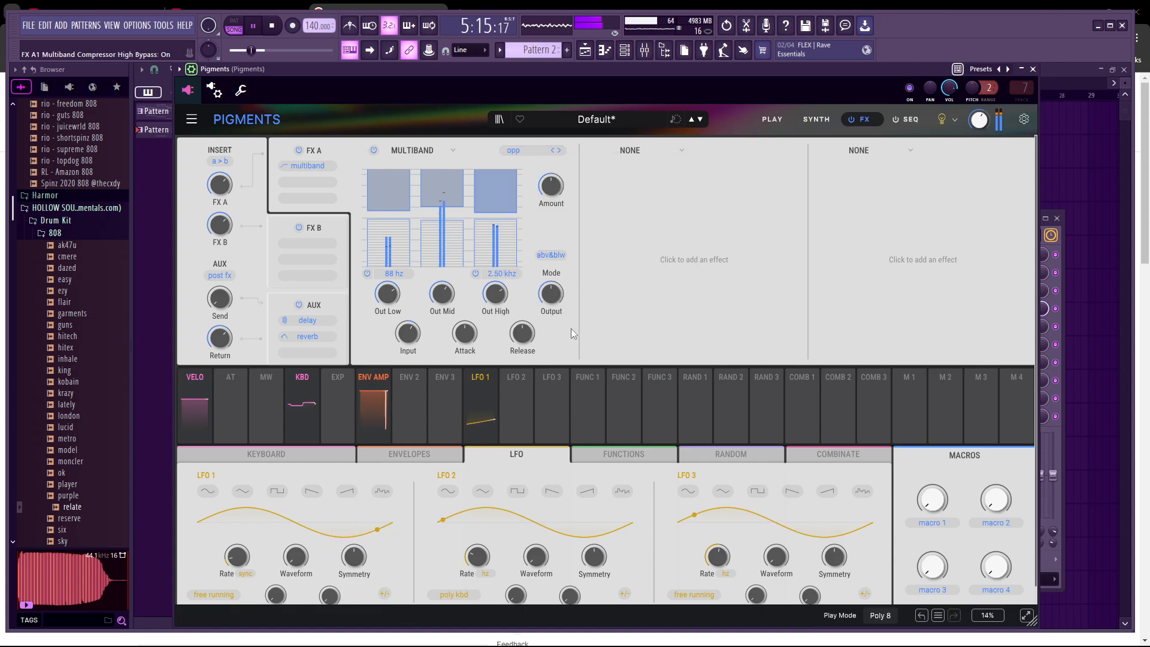
# Add a Compressor to the second slot of FX A, with the threshold at -21.6 dB and makeup gain on
pyautogui.click(653, 151)
pyautogui.click(689, 322)
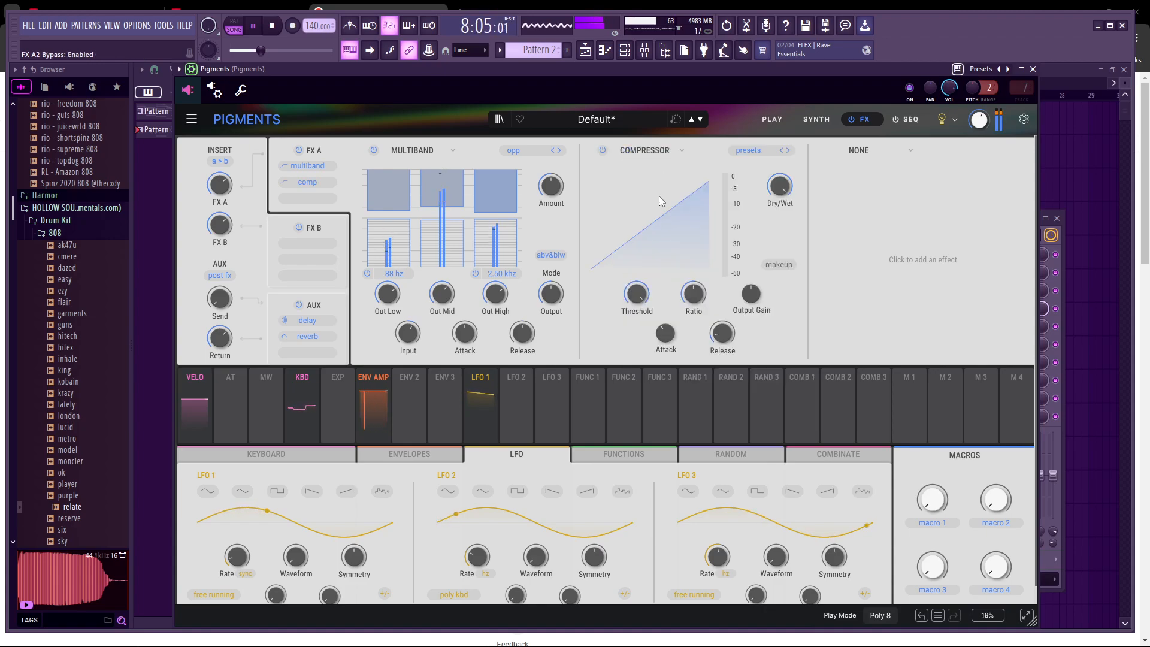
pyautogui.moveTo(637, 293); pyautogui.dragTo(637, 300)
pyautogui.click(779, 265)
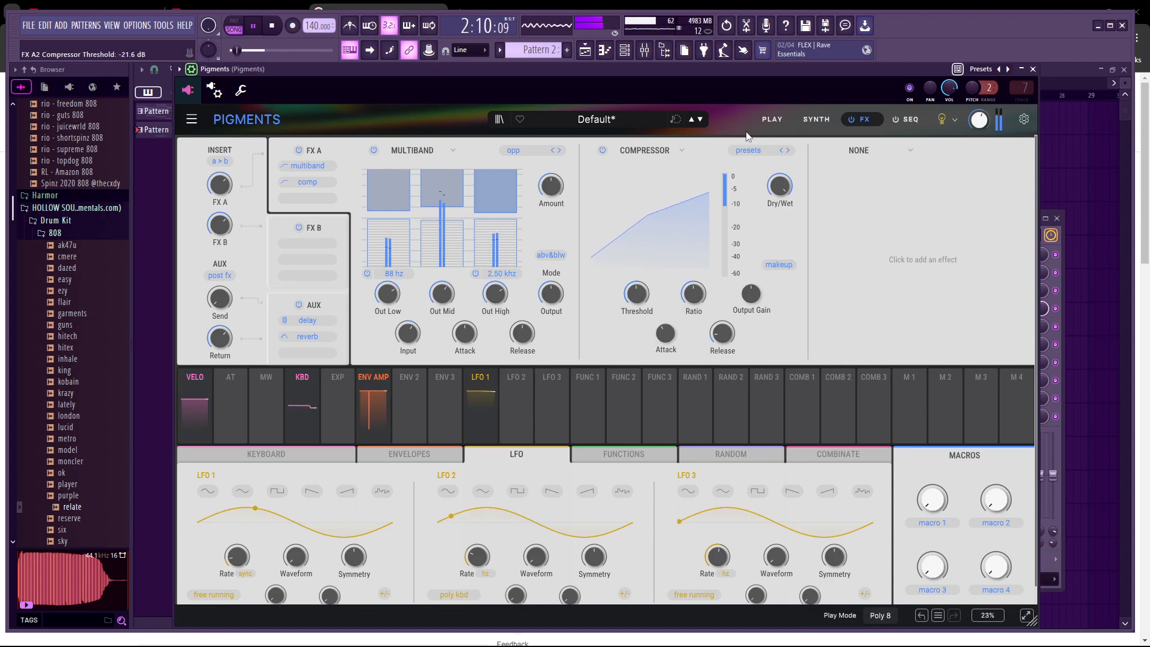
# Set the amp envelope's attack to 27.2 ms
pyautogui.click(818, 120)
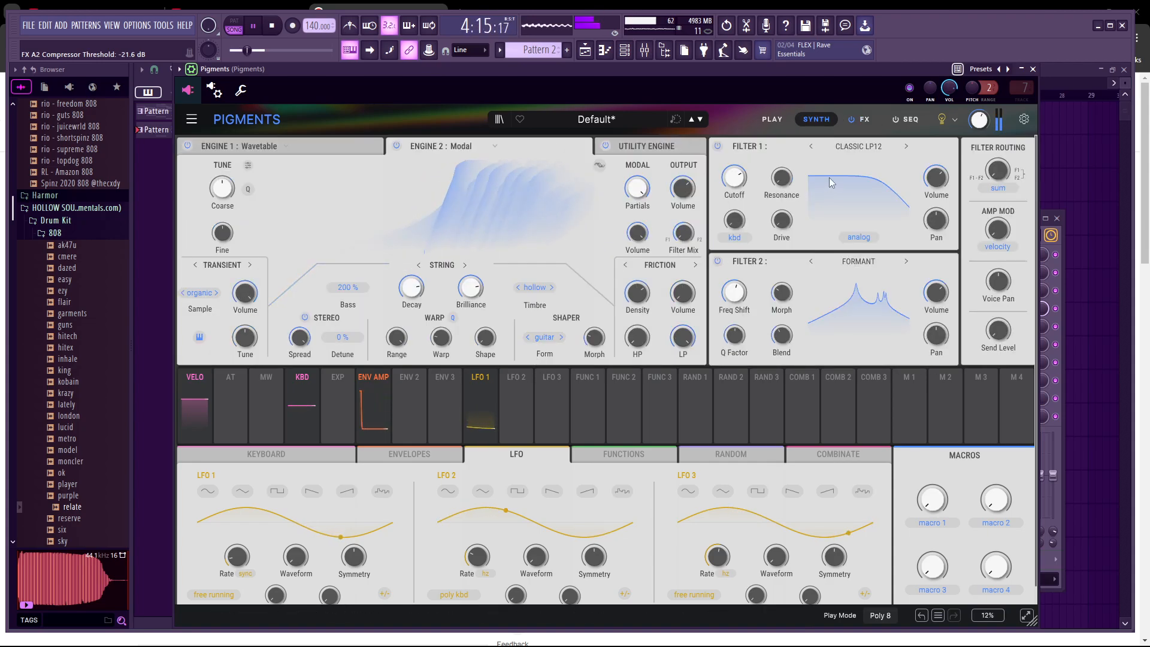
pyautogui.click(410, 453)
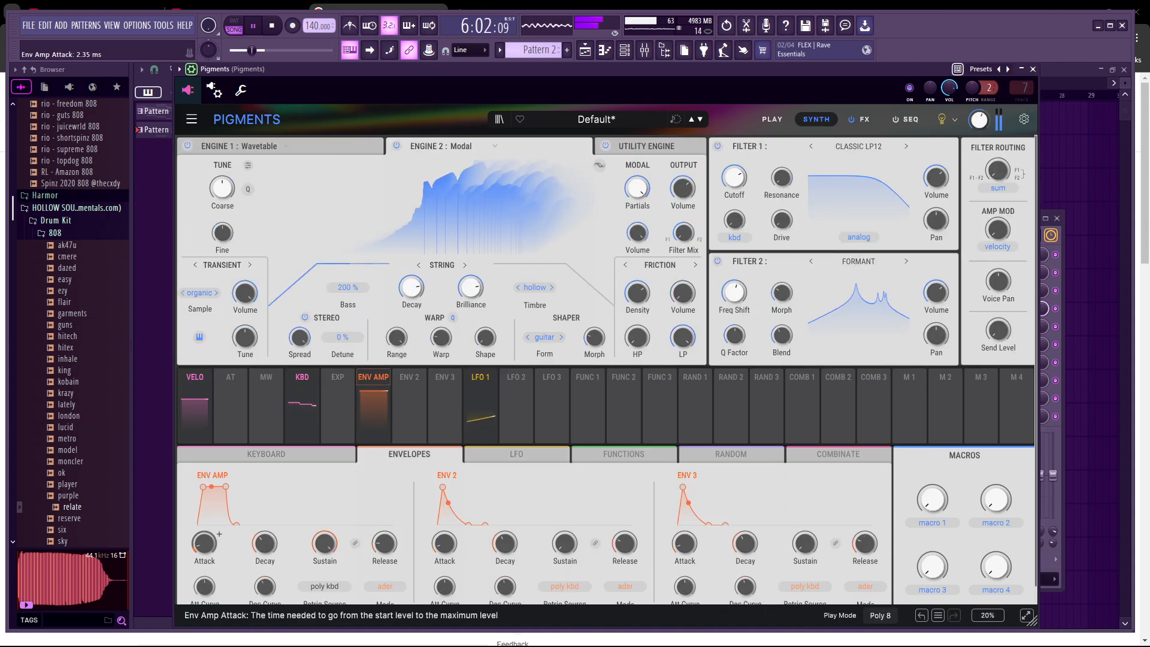
pyautogui.moveTo(219, 534)
pyautogui.mouseDown()
pyautogui.moveTo(219, 518)
pyautogui.moveTo(217, 543)
pyautogui.mouseUp()
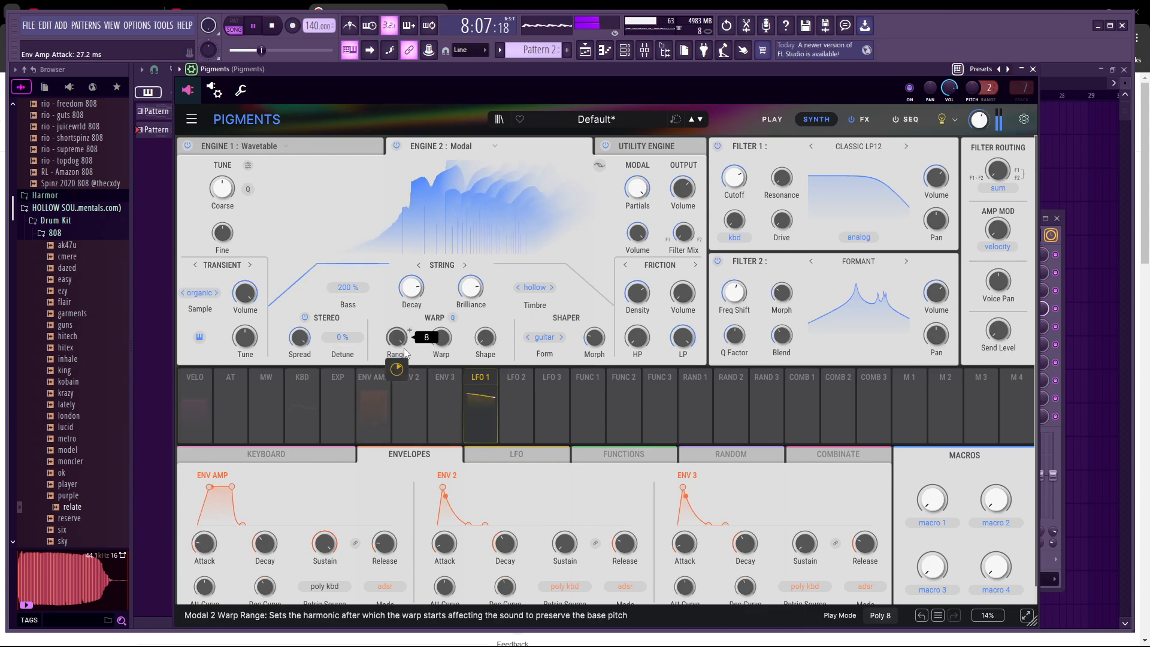
# Review LFO 1's modulation routings and the effects chain, then return to the synth page
pyautogui.click(490, 379)
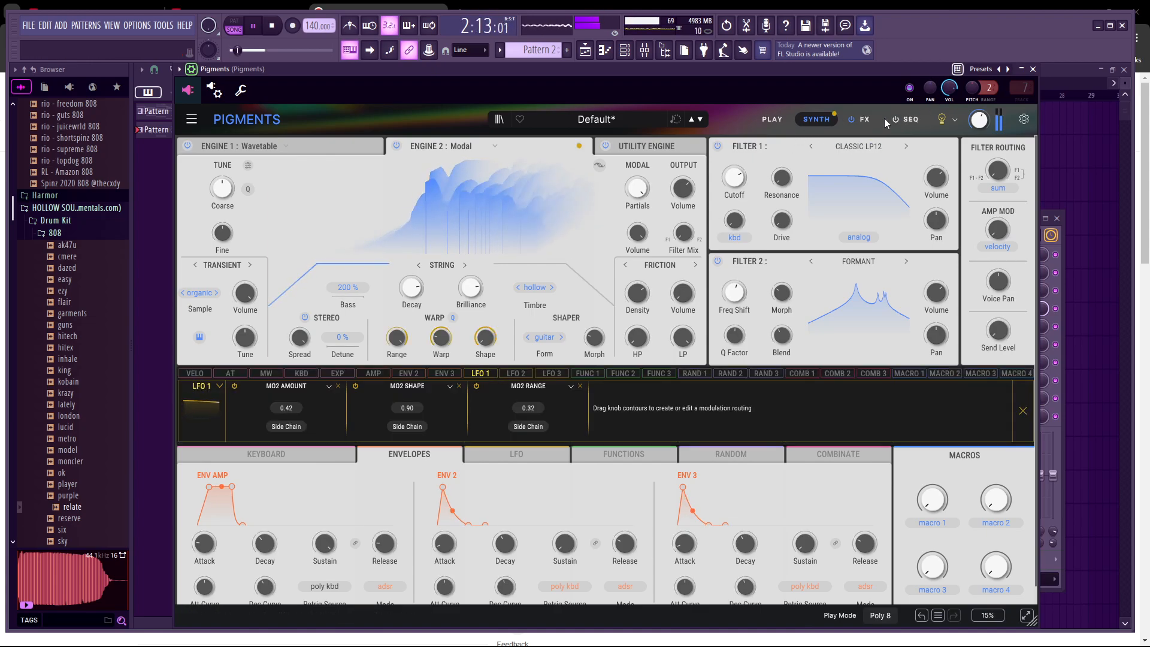
pyautogui.click(868, 118)
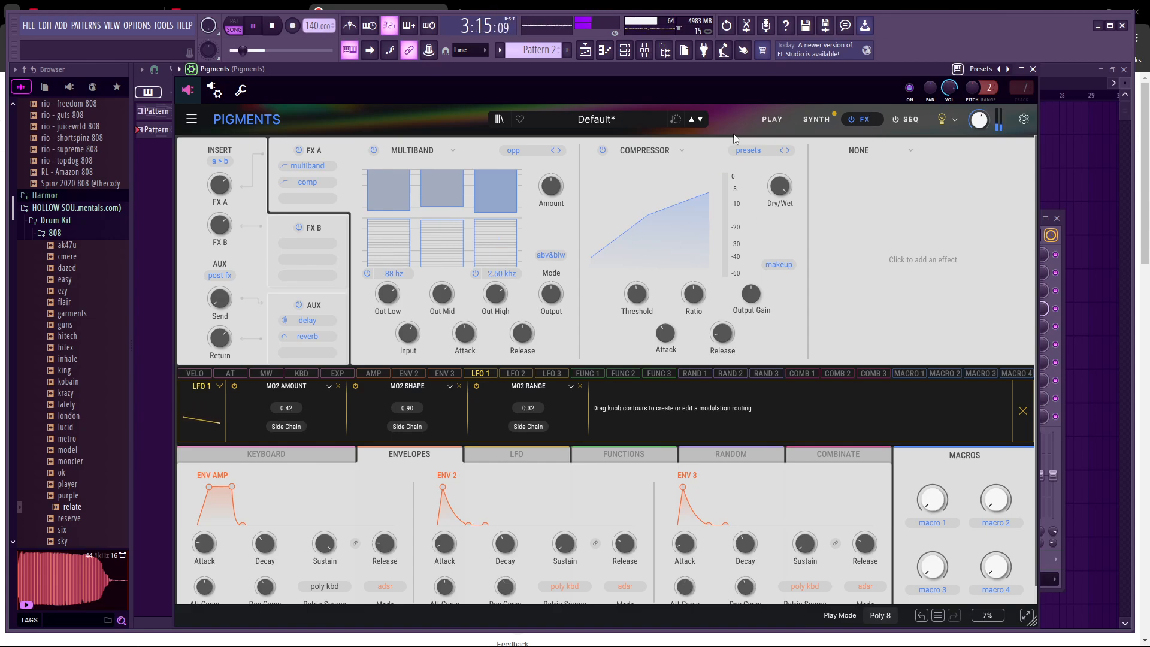
pyautogui.click(817, 118)
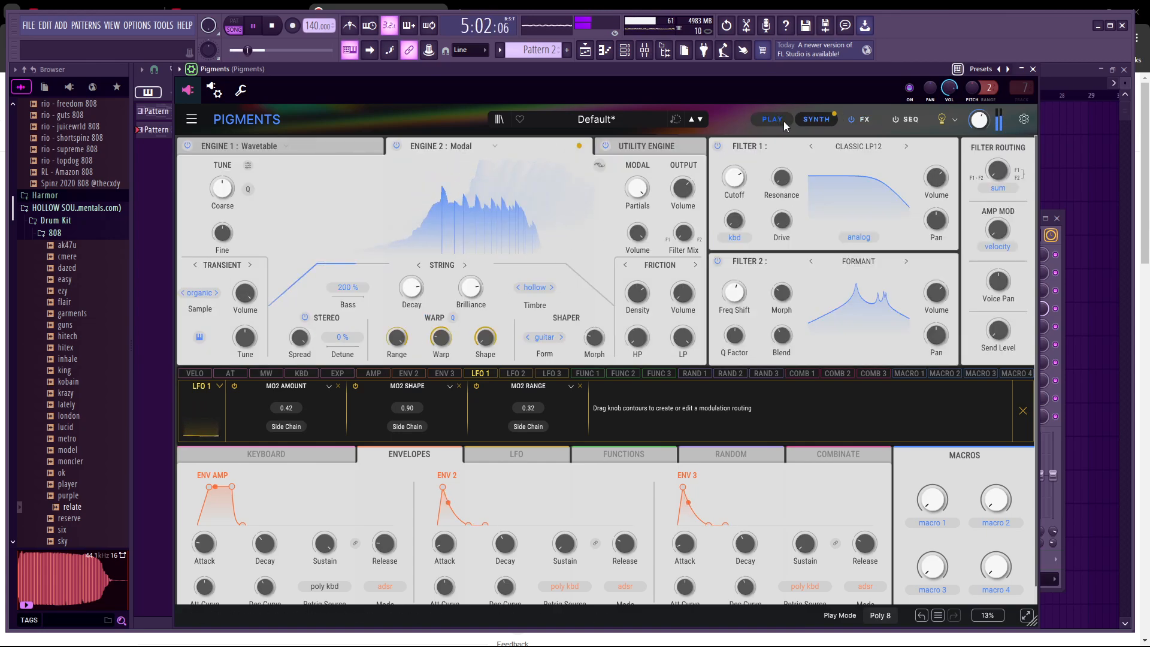
# Set the Engine 1 wavetable's frequency modulation amount to 0.360 and its wave position to 0.877
pyautogui.click(333, 150)
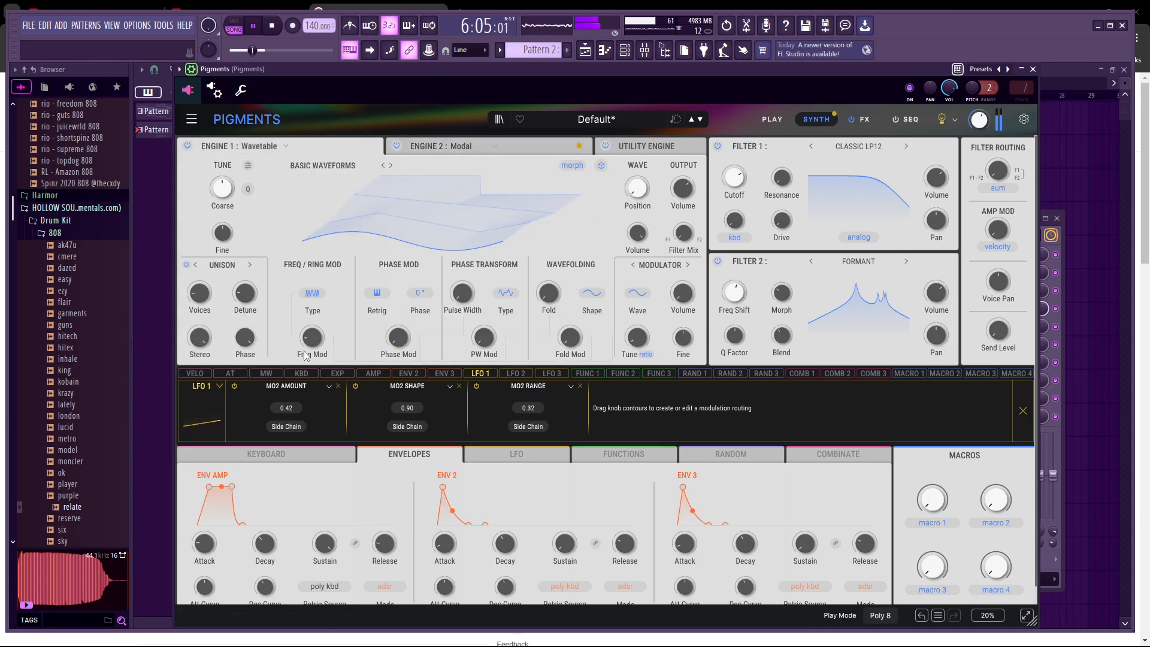
pyautogui.moveTo(306, 356); pyautogui.dragTo(307, 360)
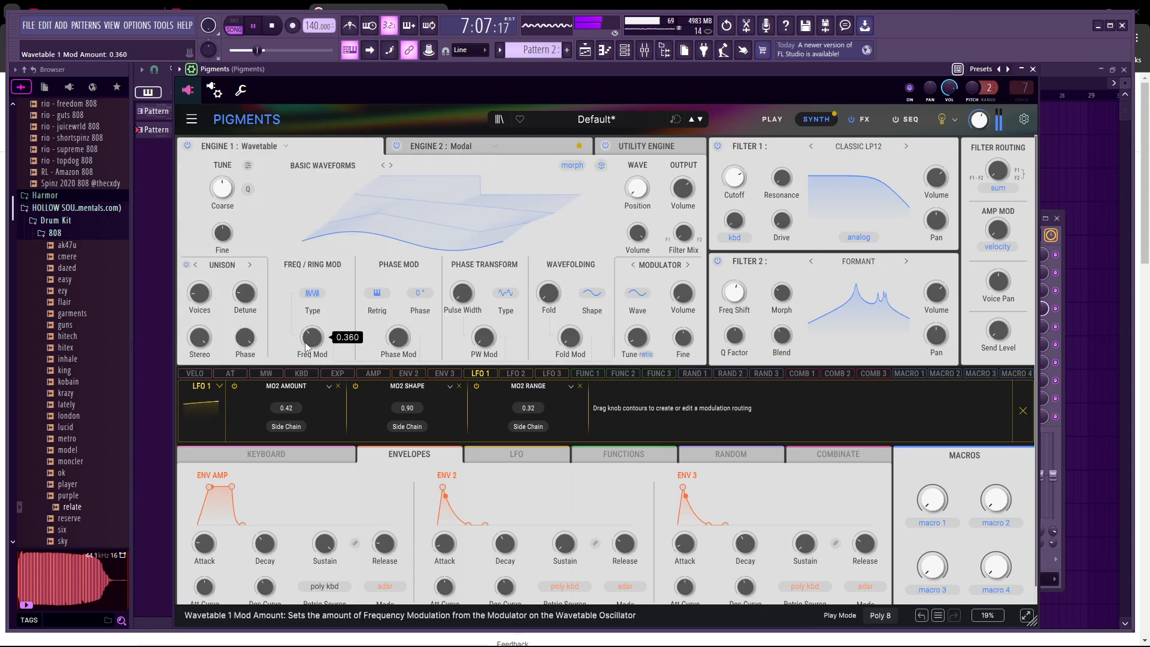
pyautogui.moveTo(459, 230); pyautogui.dragTo(458, 181)
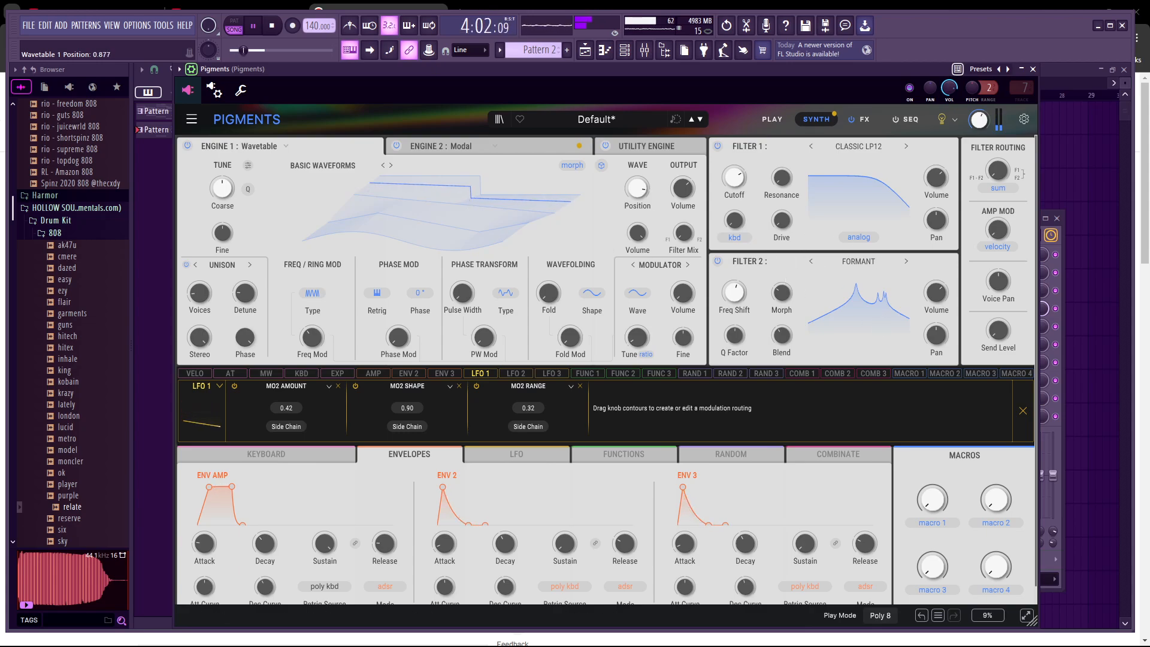
# Compare the sound with Filter 2 bypassed, then try its Formant type with a Q factor of 0.309 and blend at -87.7 dB
pyautogui.click(718, 261)
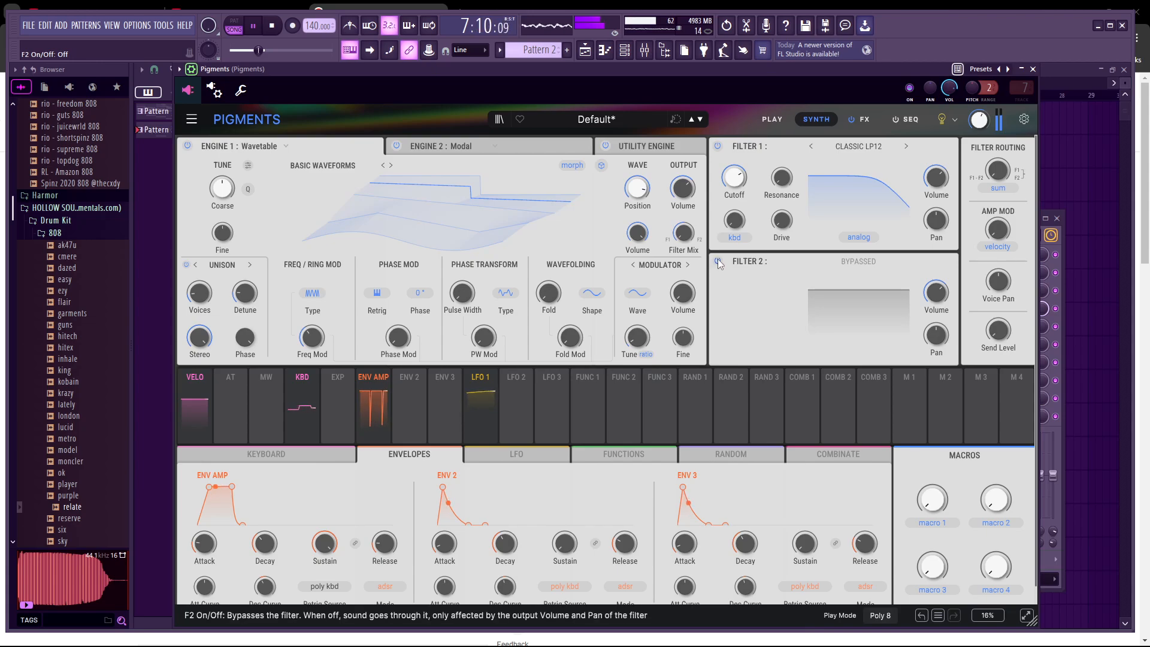
pyautogui.click(718, 262)
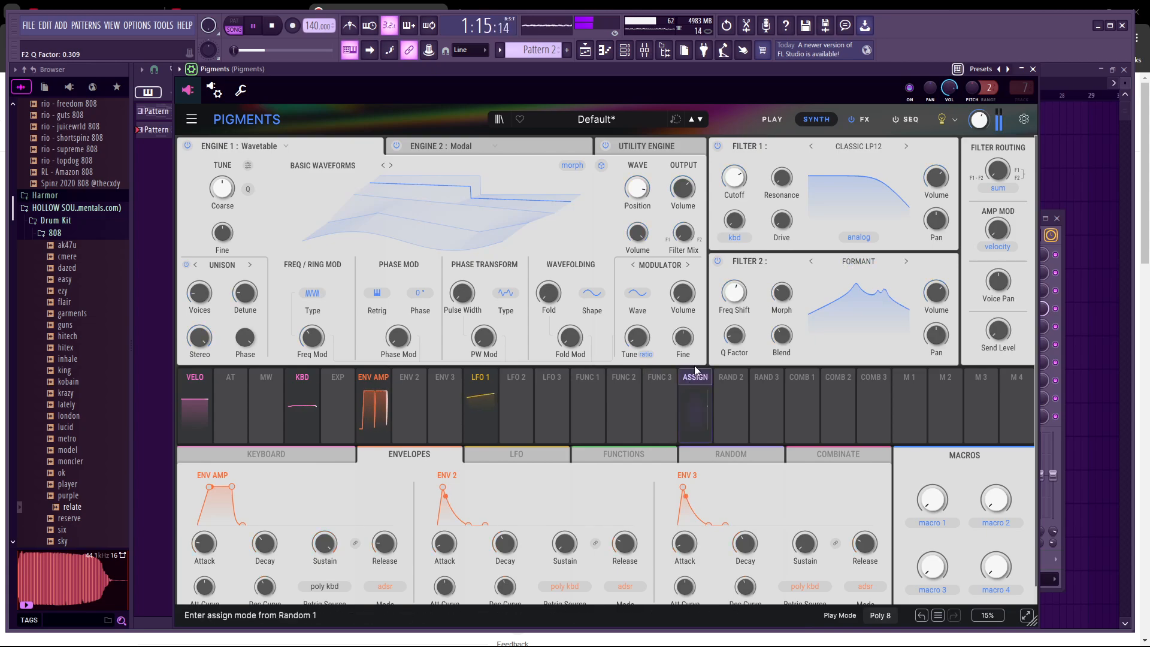
pyautogui.moveTo(735, 336); pyautogui.dragTo(788, 335)
# Change Filter 2 to the Comb type, trying Lowpass 6 and Bandpass 6 before settling on Feedforward
pyautogui.click(863, 262)
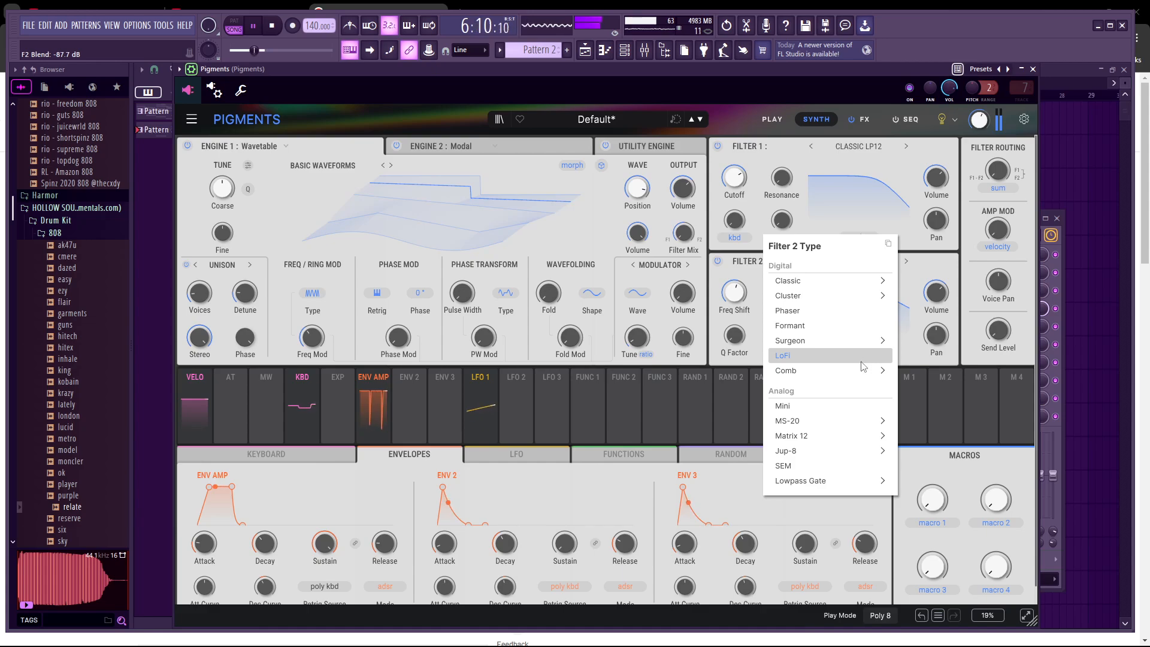
pyautogui.moveTo(861, 376)
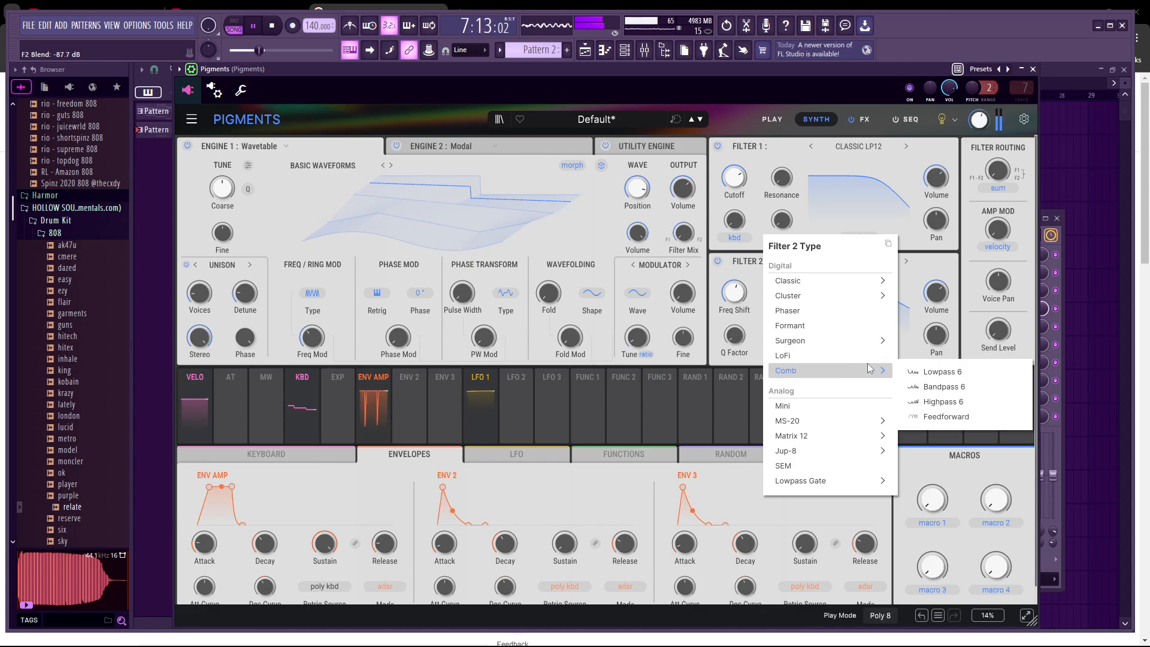
pyautogui.click(916, 372)
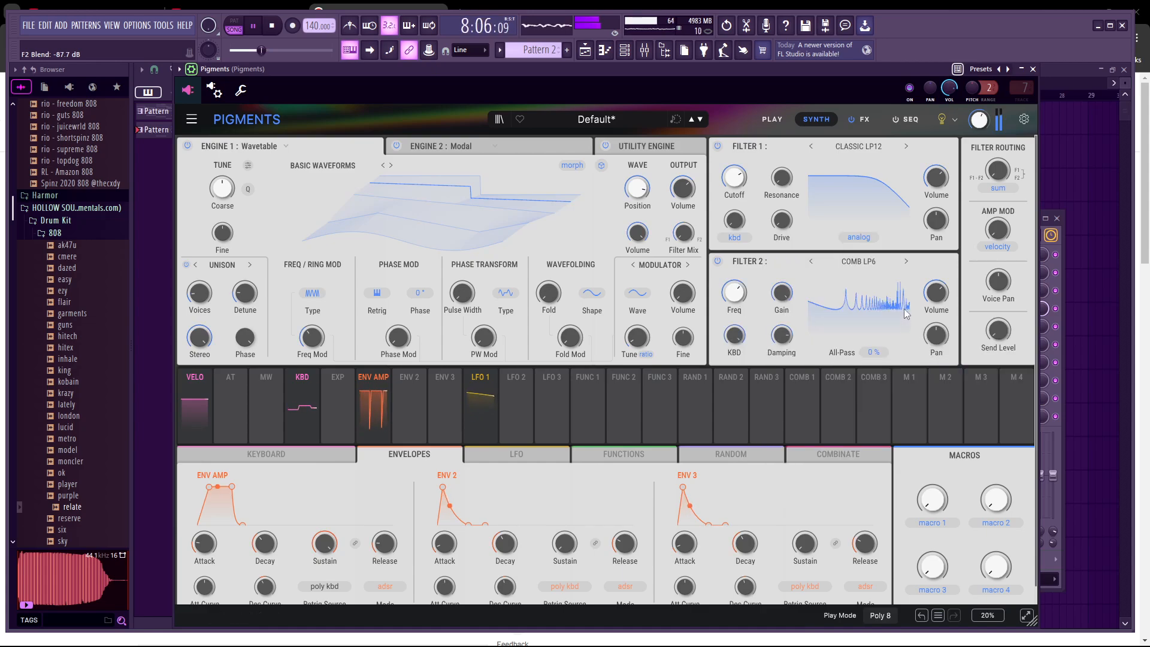
pyautogui.click(906, 263)
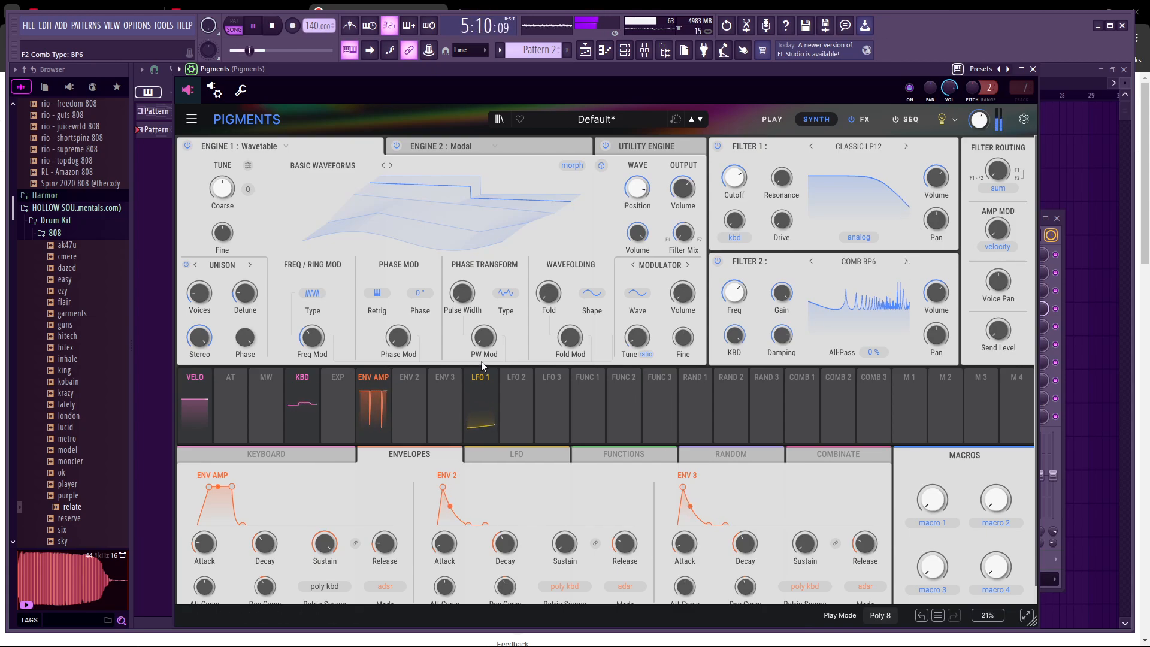
pyautogui.click(557, 150)
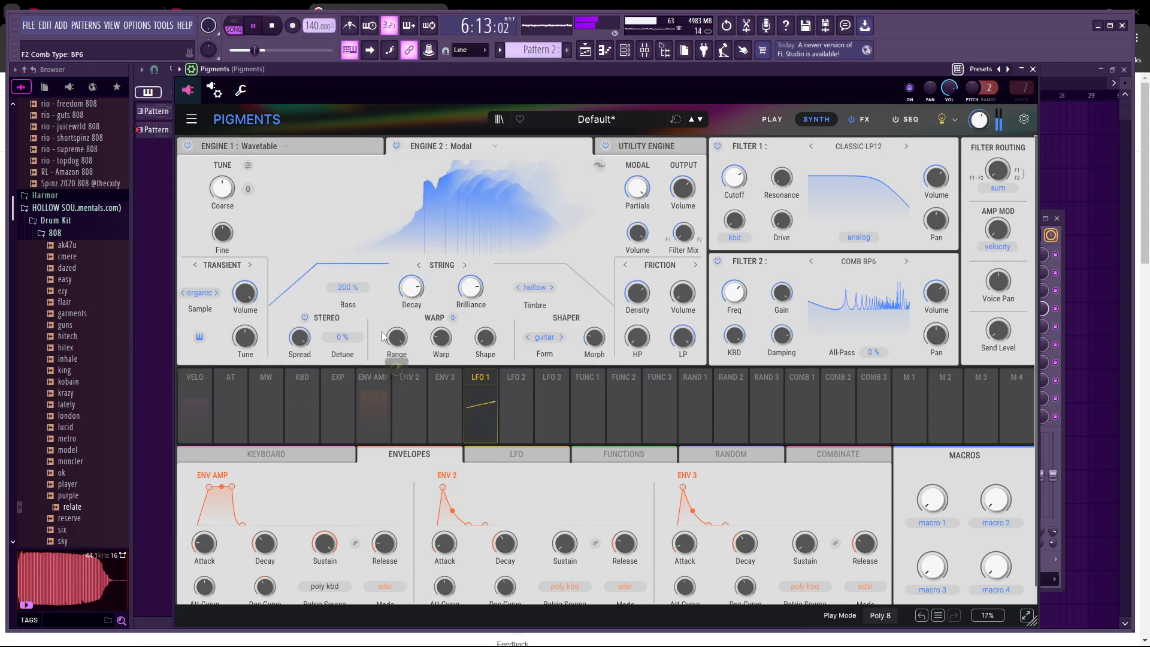
pyautogui.click(907, 261)
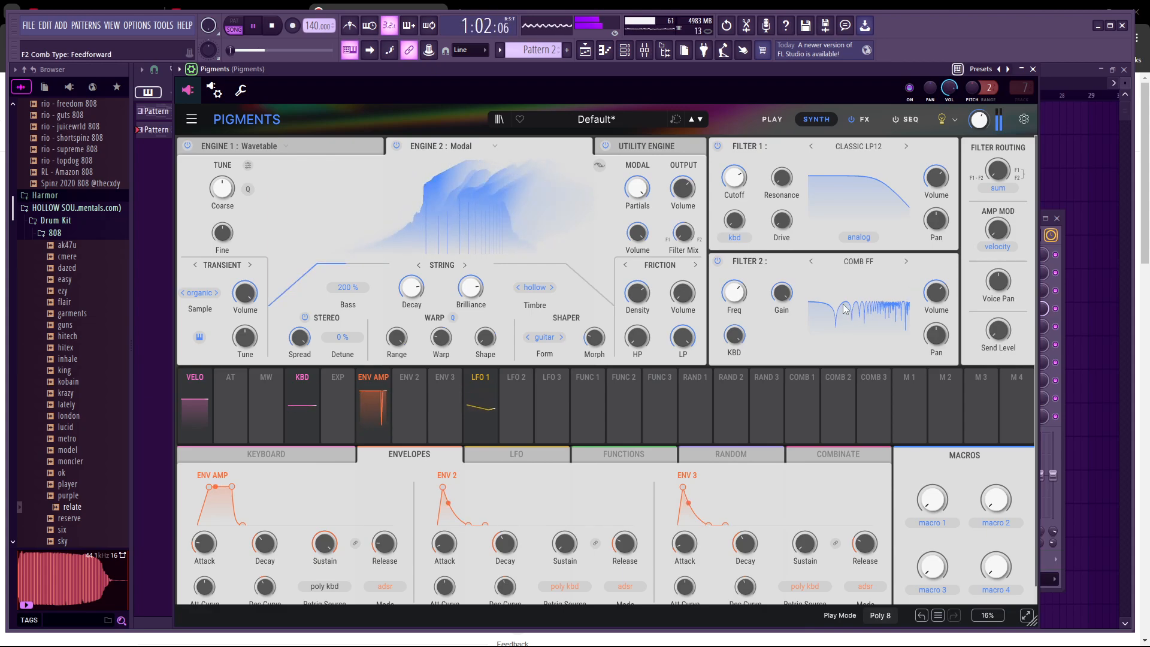
# Try the LPG VCA and SEM types on Filter 1
pyautogui.click(879, 148)
pyautogui.click(855, 152)
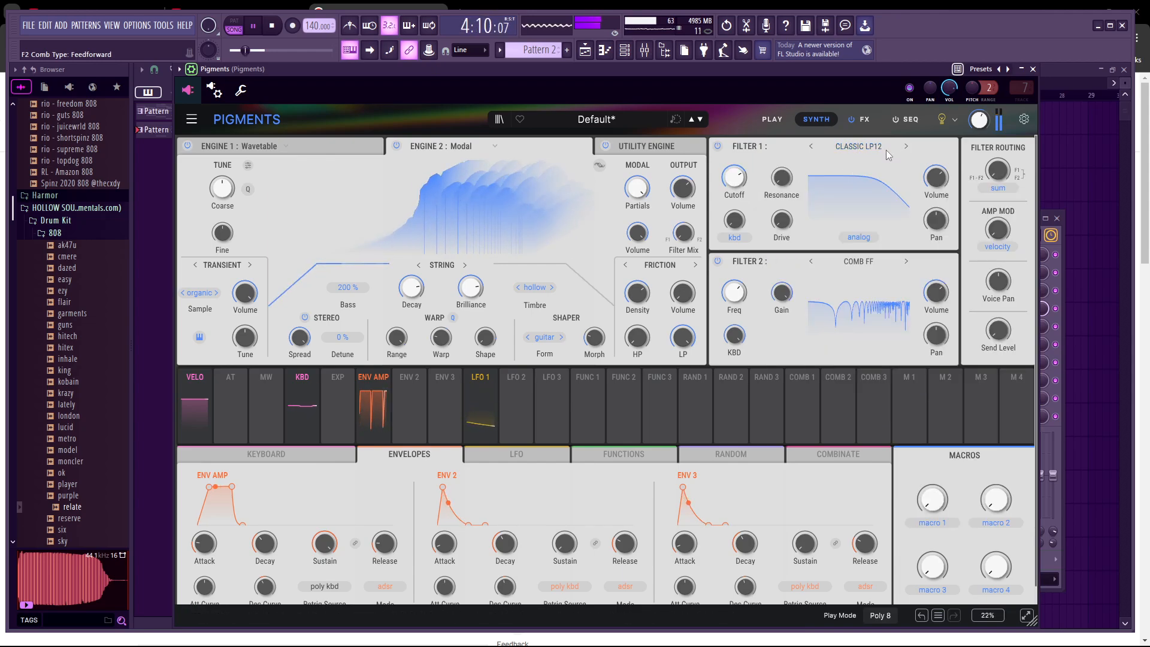
pyautogui.click(810, 147)
pyautogui.click(811, 147)
pyautogui.click(810, 147)
pyautogui.click(810, 147)
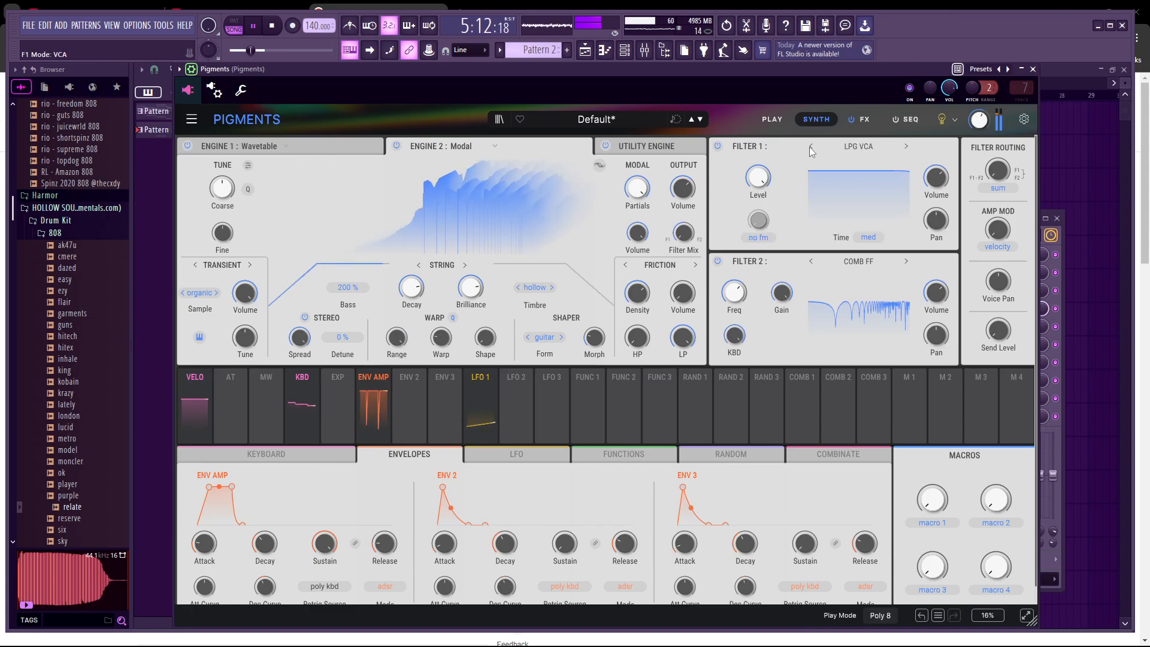
pyautogui.click(811, 148)
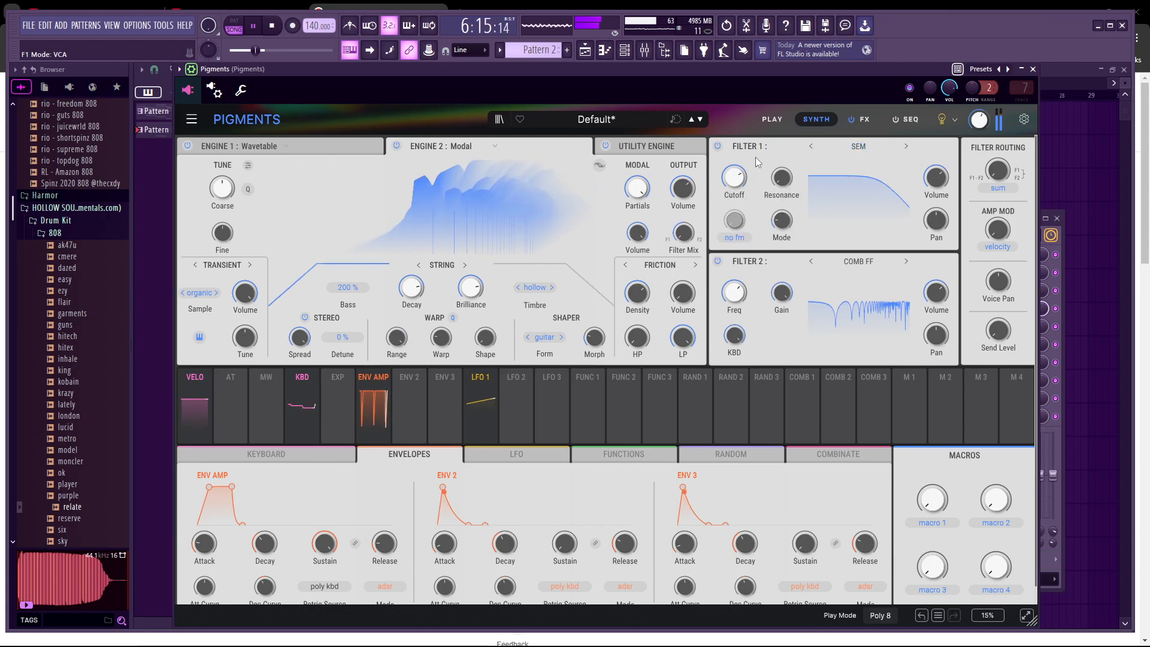
# Change Filter 1 to Classic Highpass 6 and adjust its cutoff
pyautogui.click(856, 151)
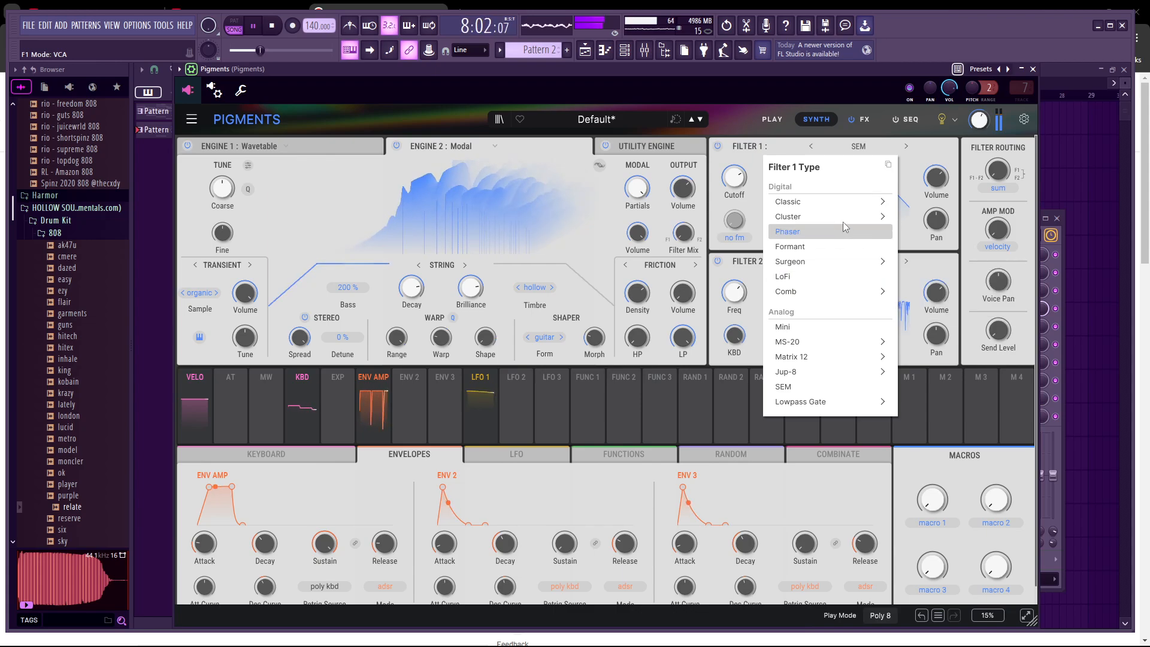
pyautogui.moveTo(840, 202)
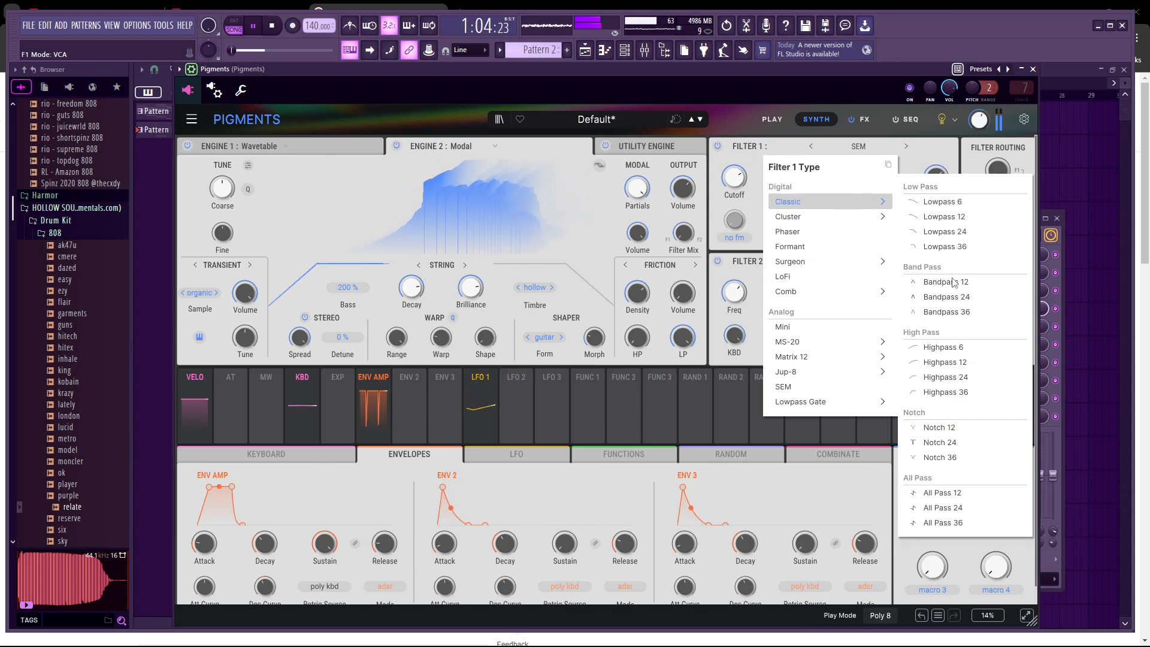
pyautogui.click(951, 347)
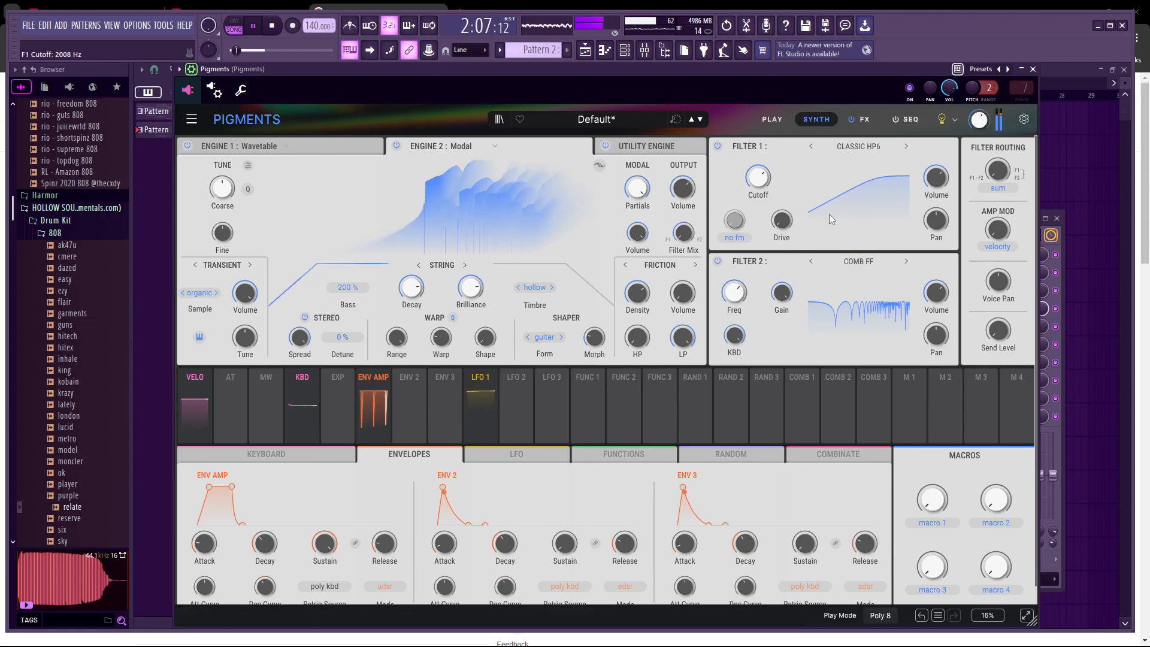
pyautogui.moveTo(858, 172); pyautogui.dragTo(882, 175)
pyautogui.scroll(-1, 843, 201)
pyautogui.scroll(1, 844, 199)
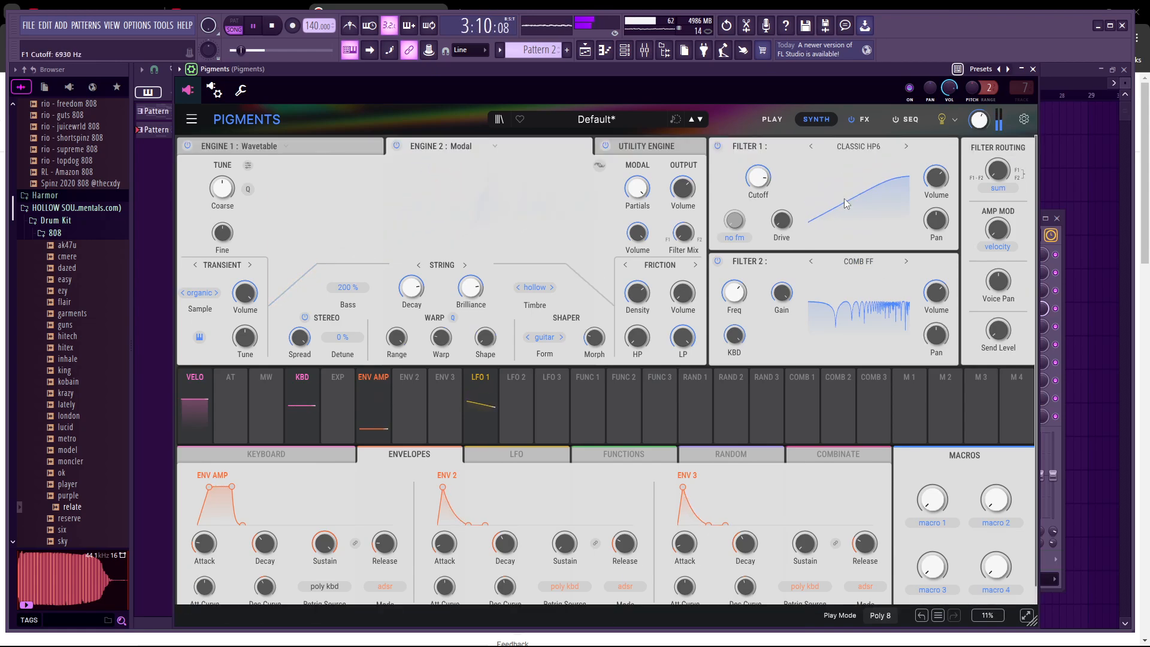
pyautogui.moveTo(855, 212); pyautogui.dragTo(840, 212)
pyautogui.moveTo(758, 178); pyautogui.dragTo(758, 201)
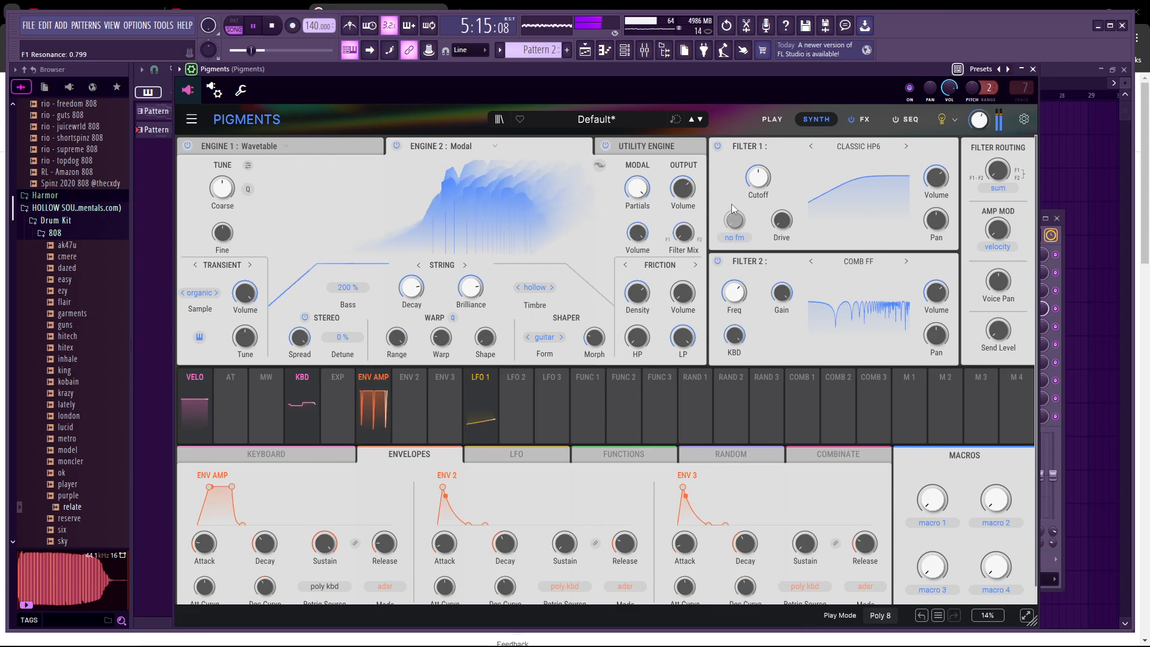
# Choose LFO 1 as Filter 1's FM source and set the FM amount to 0.692
pyautogui.click(734, 237)
pyautogui.click(779, 314)
pyautogui.moveTo(735, 220); pyautogui.dragTo(747, 214)
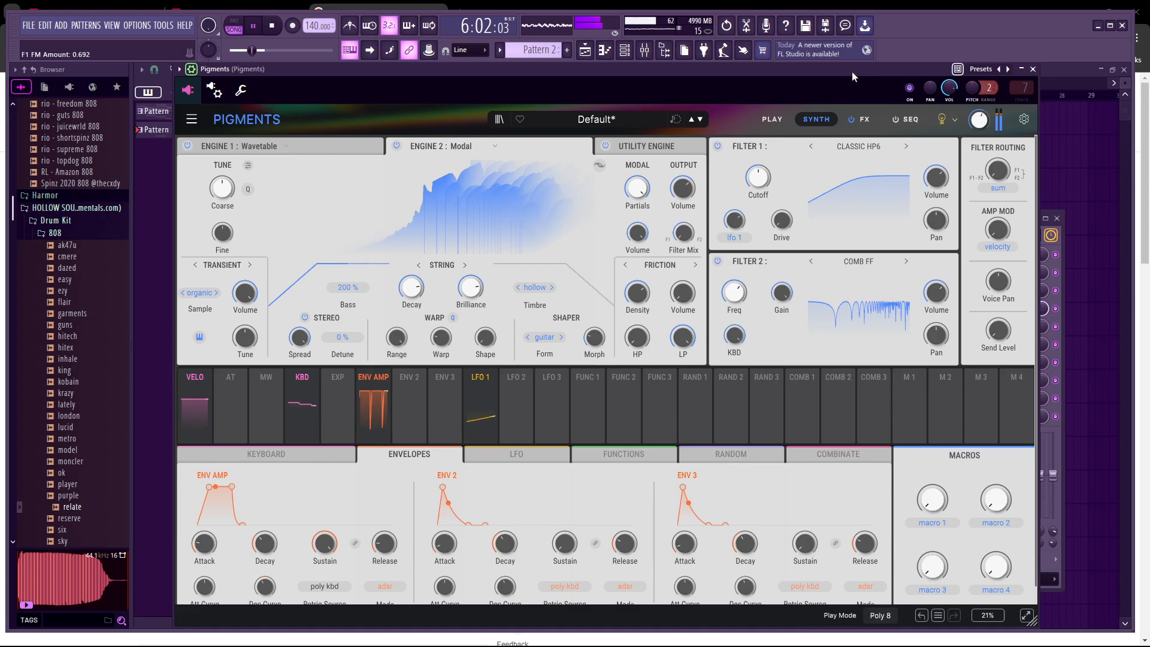
# Show the mixer and channel rack, and lower the Pigments mixer track's volume
pyautogui.click(631, 52)
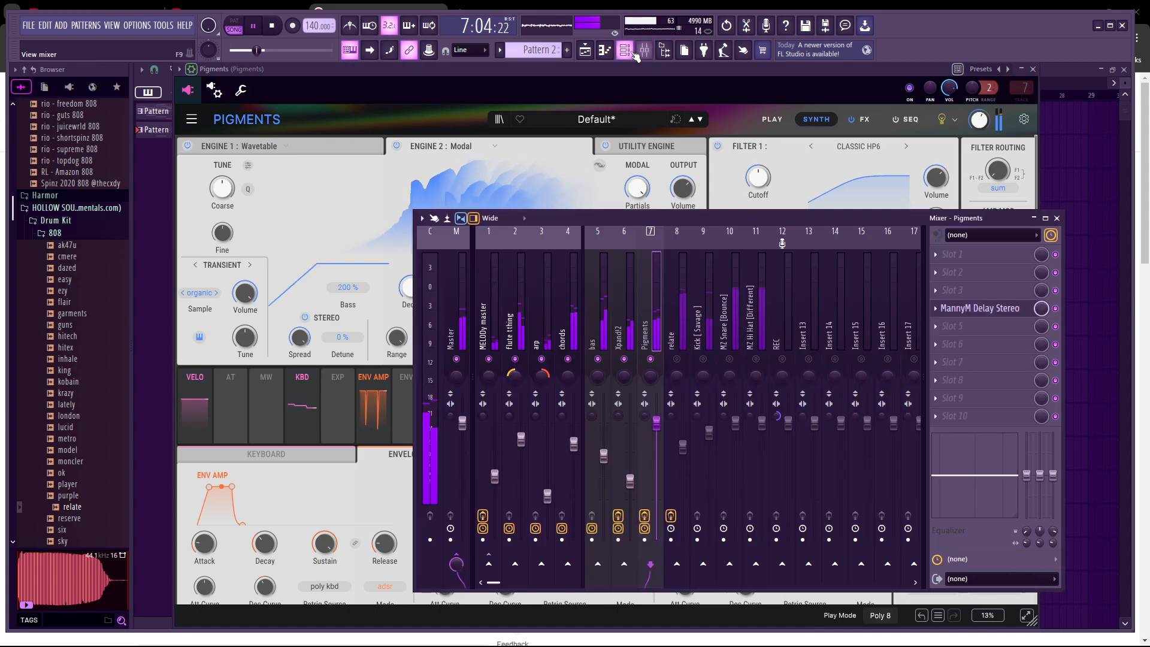
pyautogui.click(631, 53)
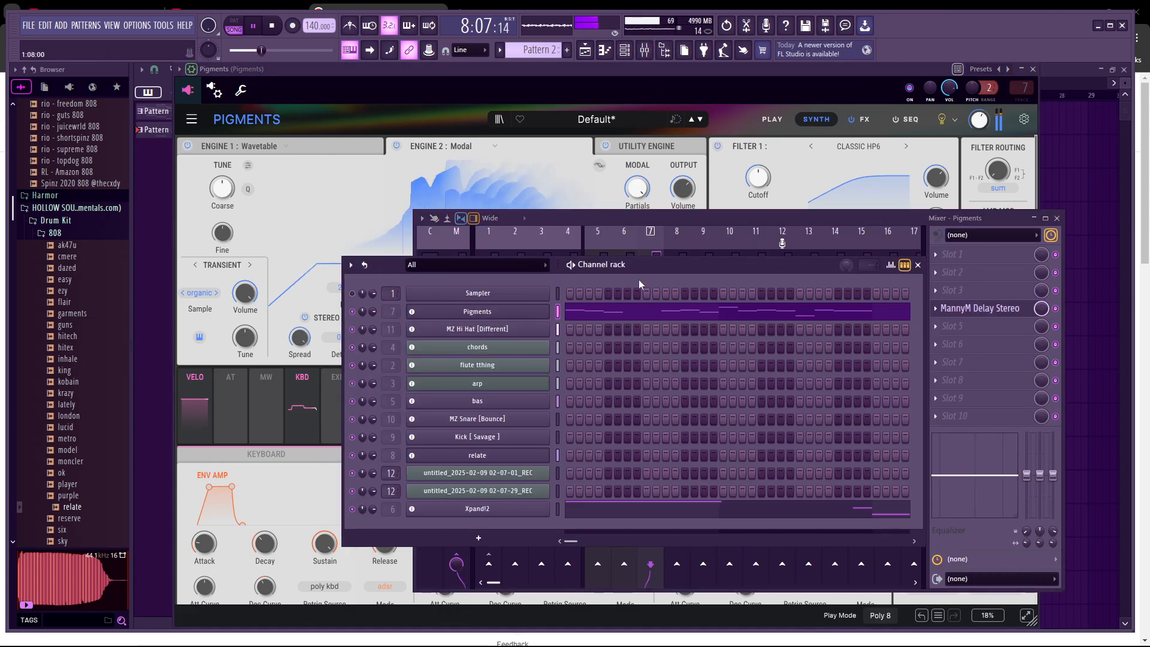
pyautogui.click(762, 217)
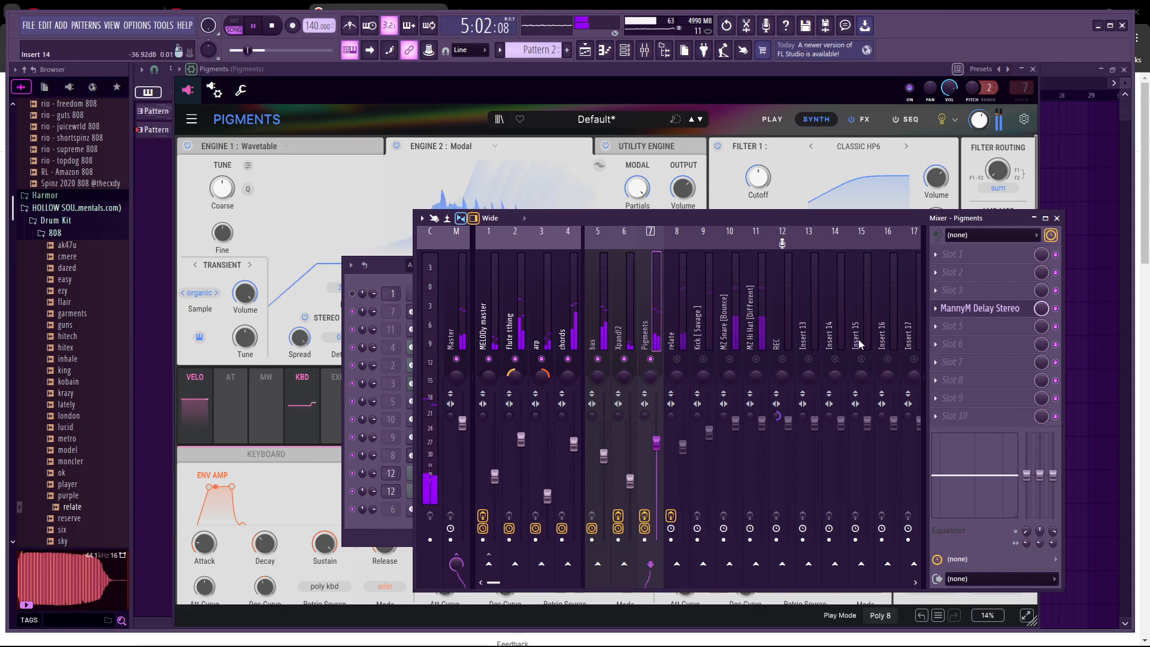
# Add a Reverb as the third FX A effect in Pigments and set its dry/wet to 44%
pyautogui.click(863, 119)
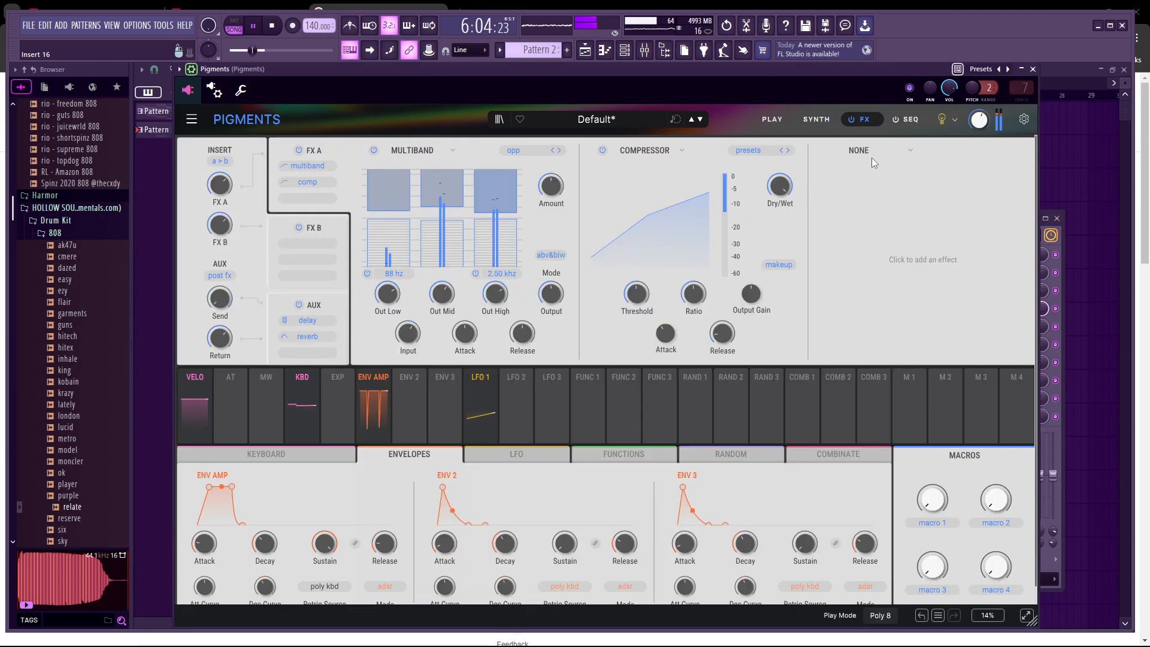
pyautogui.click(872, 157)
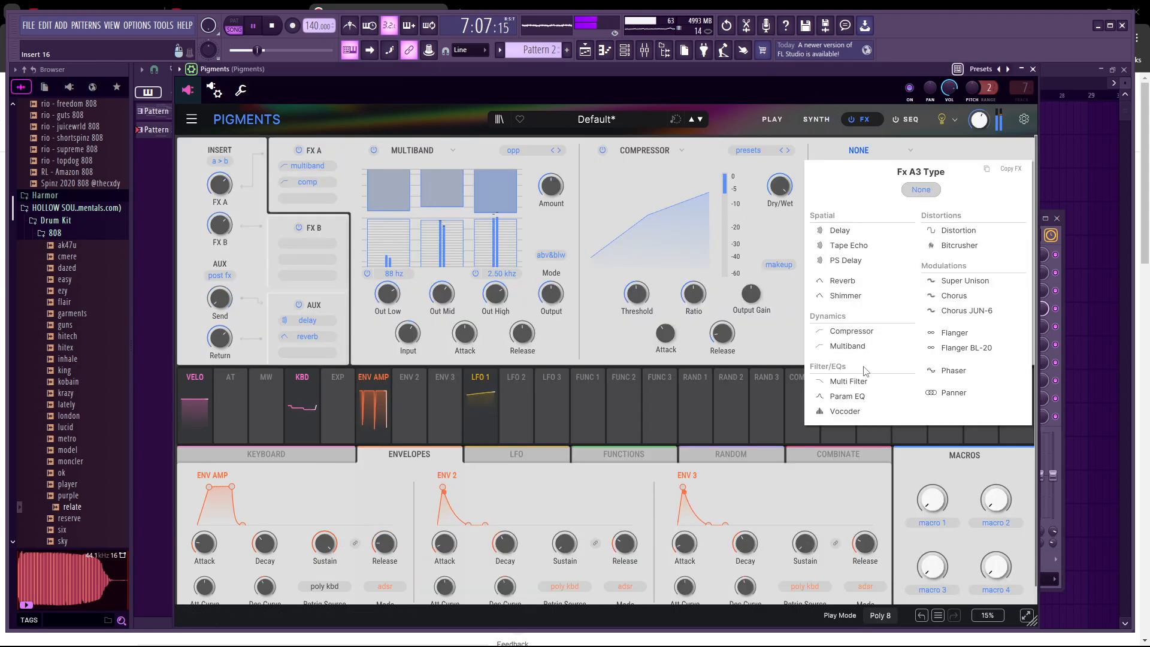
pyautogui.click(880, 282)
pyautogui.click(1009, 185)
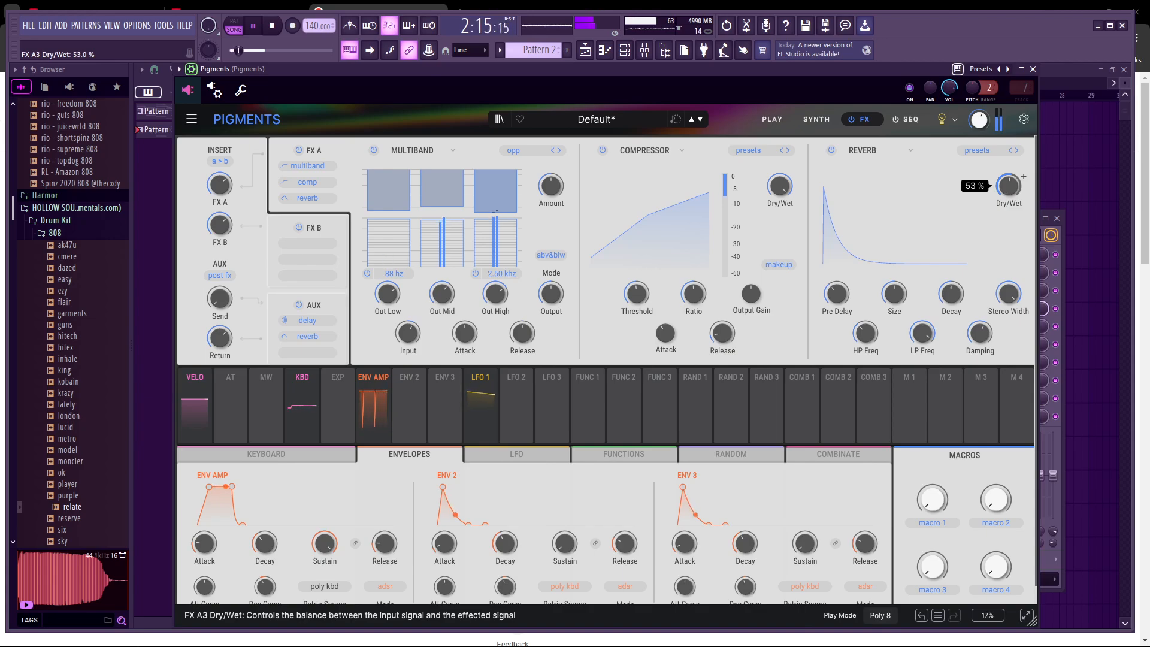
pyautogui.moveTo(1009, 185); pyautogui.dragTo(1009, 192)
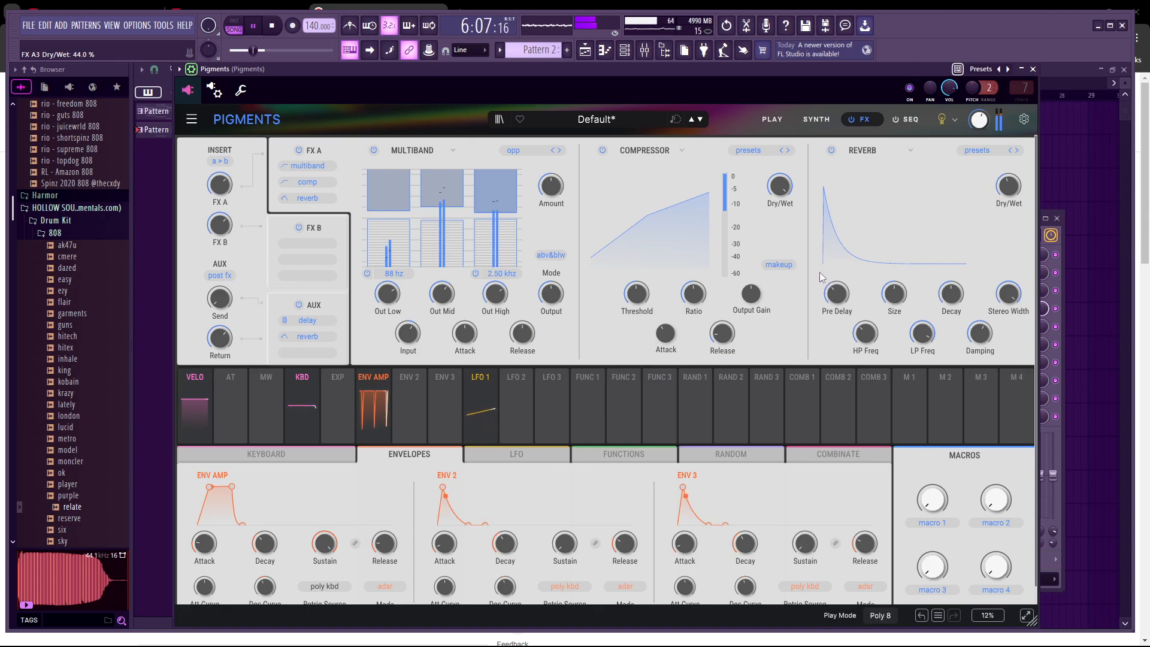
# Unmute the relate, Kick, Snare and Hi Hat mixer tracks and lower the Hi Hat track's volume
pyautogui.click(1058, 259)
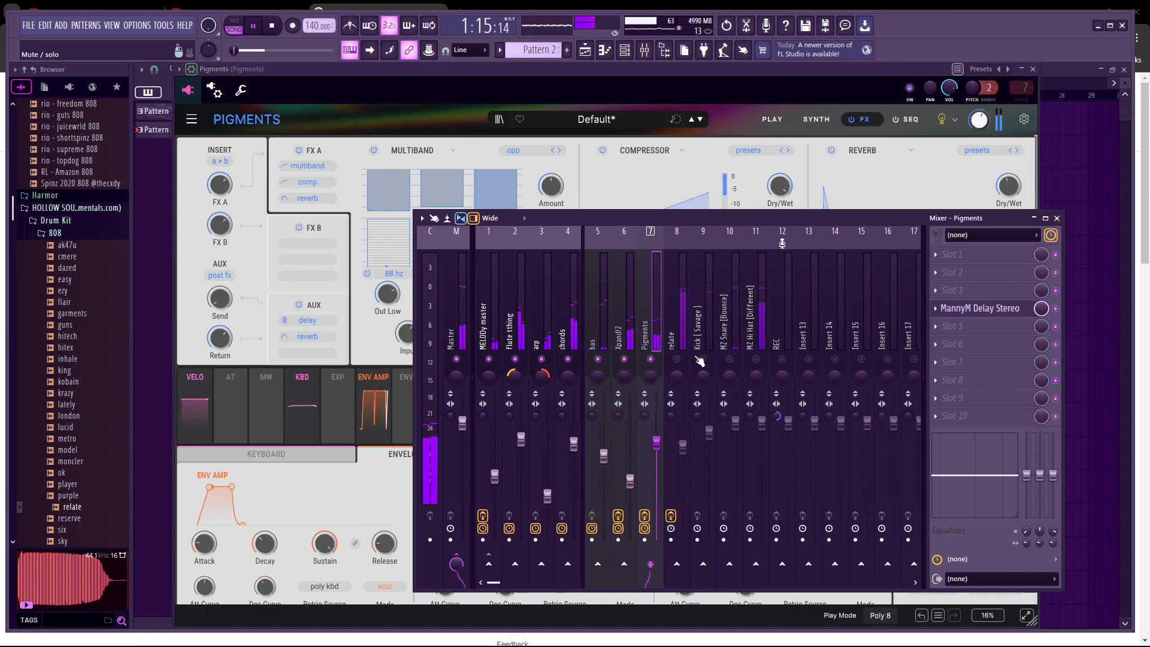
pyautogui.click(679, 361)
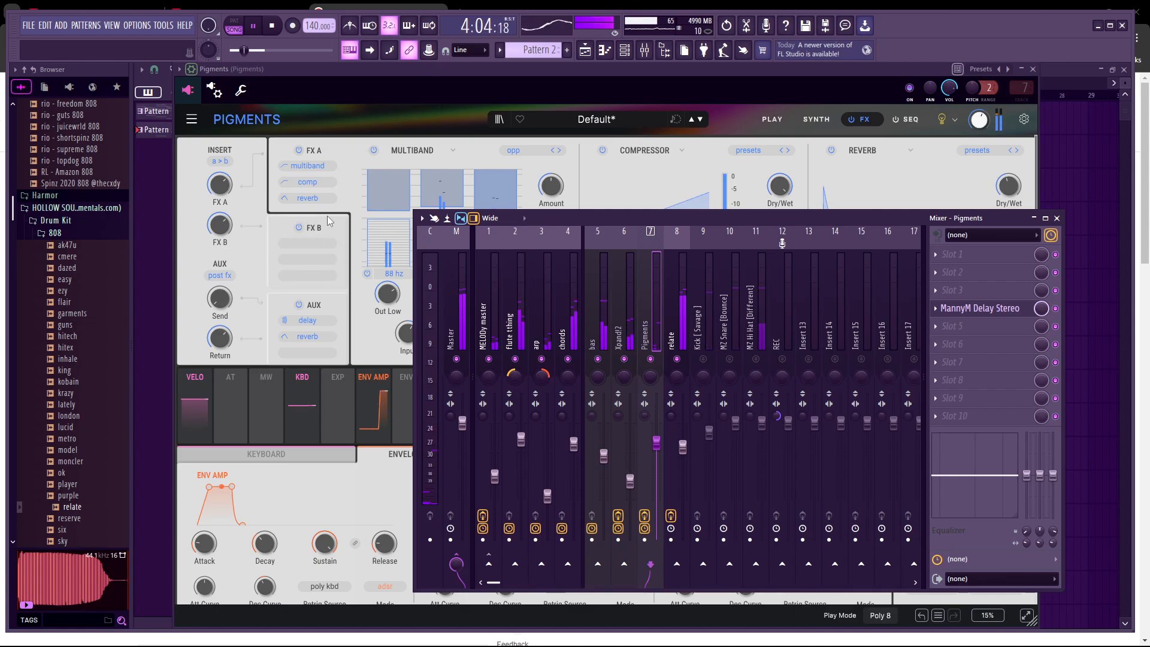
pyautogui.click(704, 359)
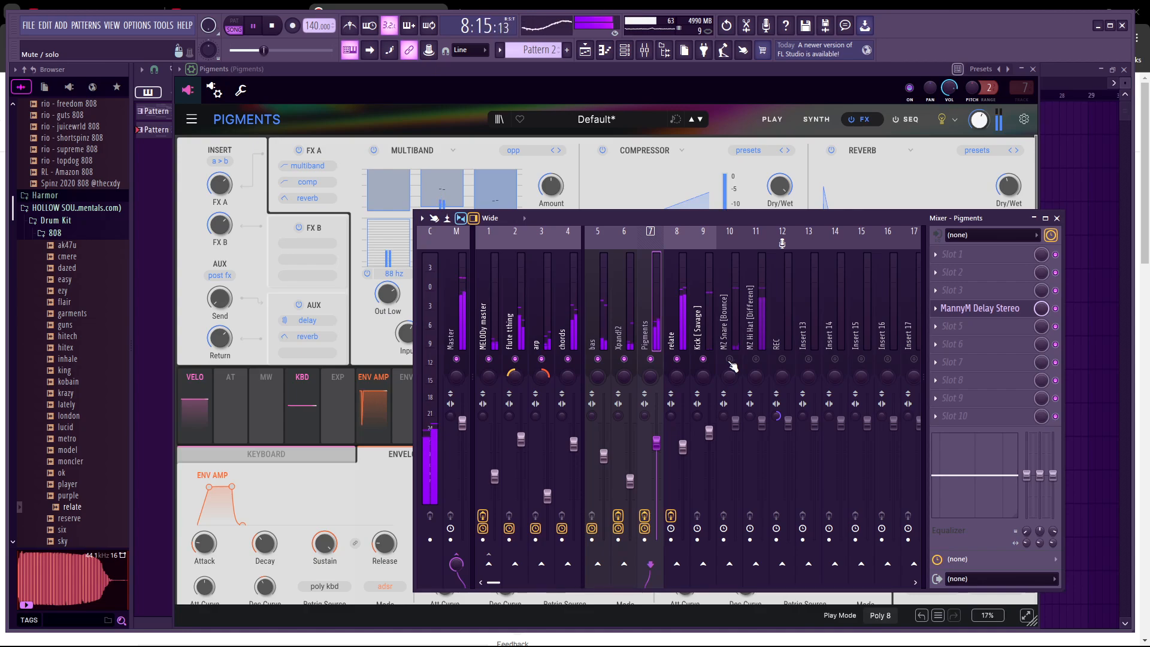
pyautogui.click(730, 359)
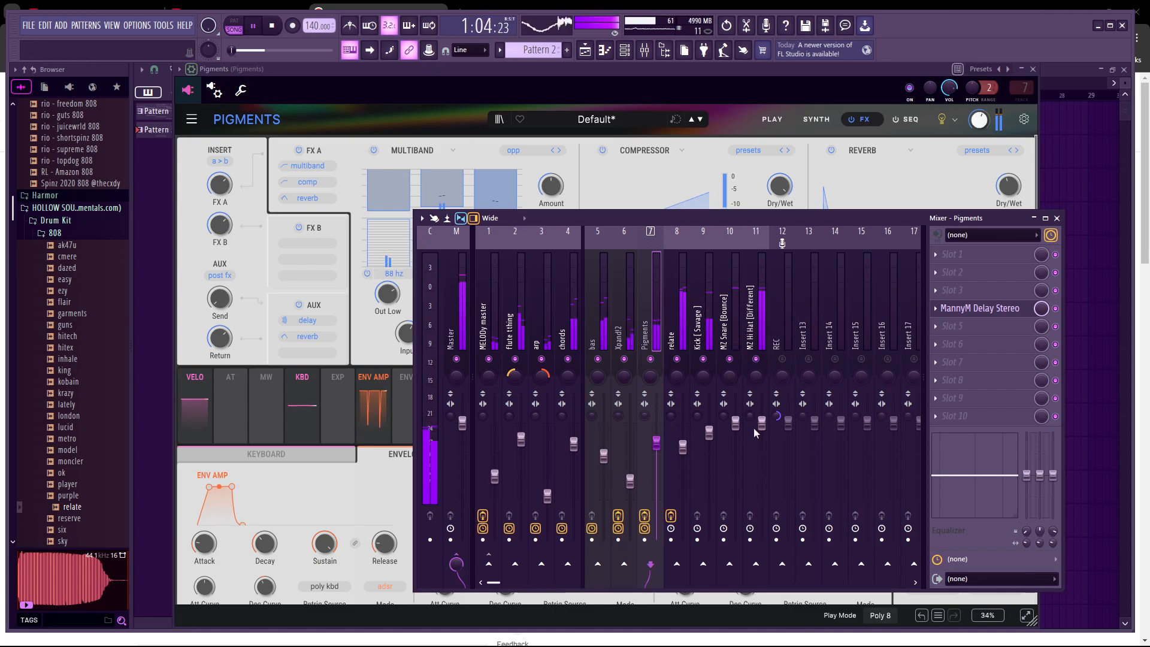
pyautogui.moveTo(762, 423); pyautogui.dragTo(764, 450)
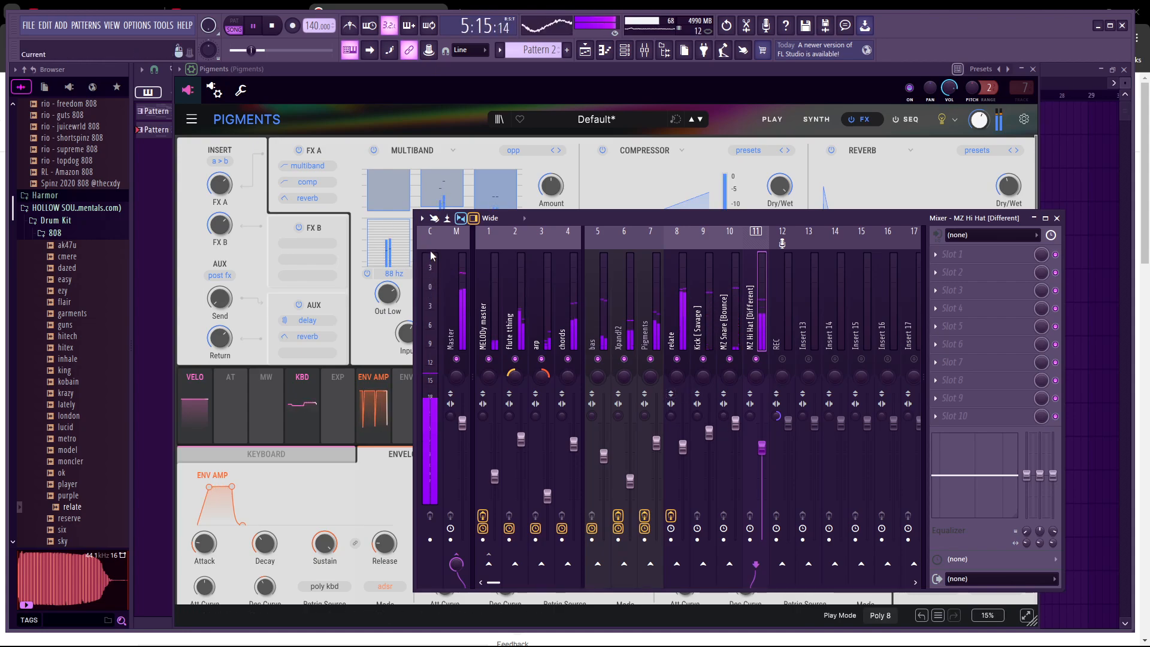
# Load ESW Vinyl Guitar 2 as a new channel and open its empty piano roll
pyautogui.click(465, 67)
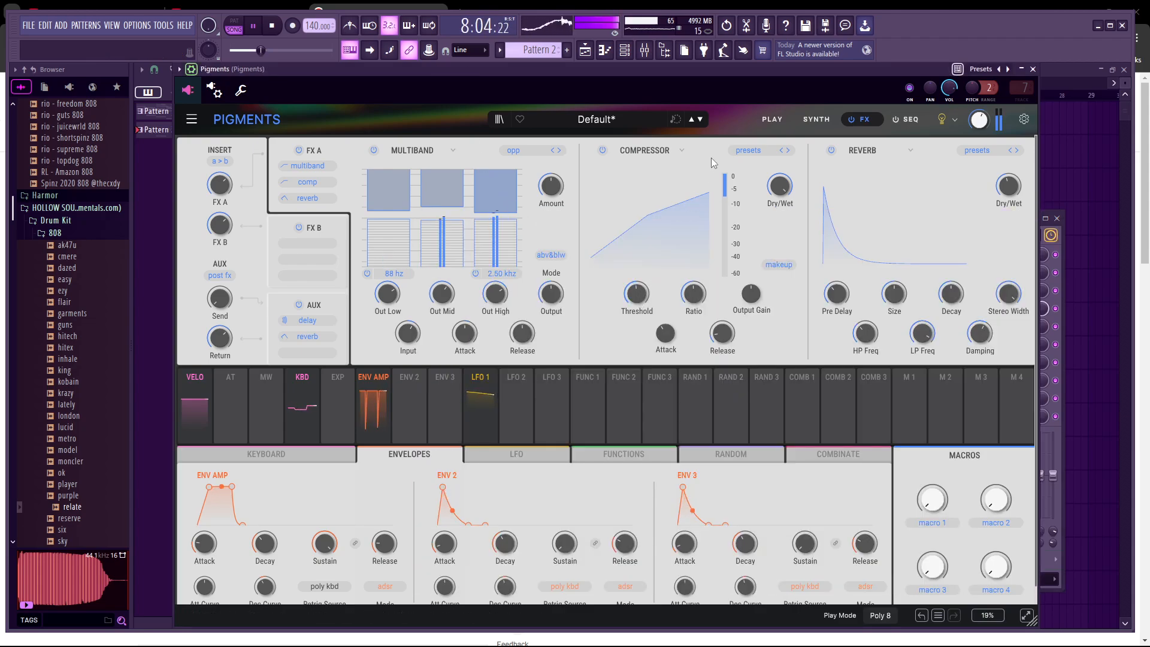
pyautogui.click(626, 55)
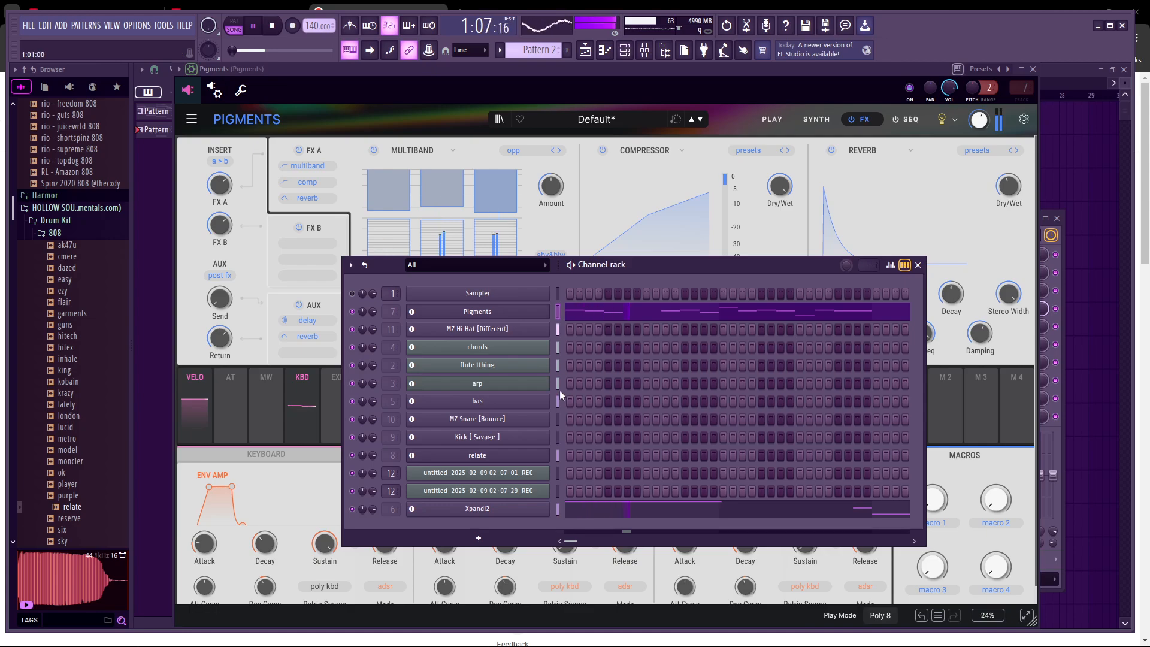
pyautogui.click(468, 530)
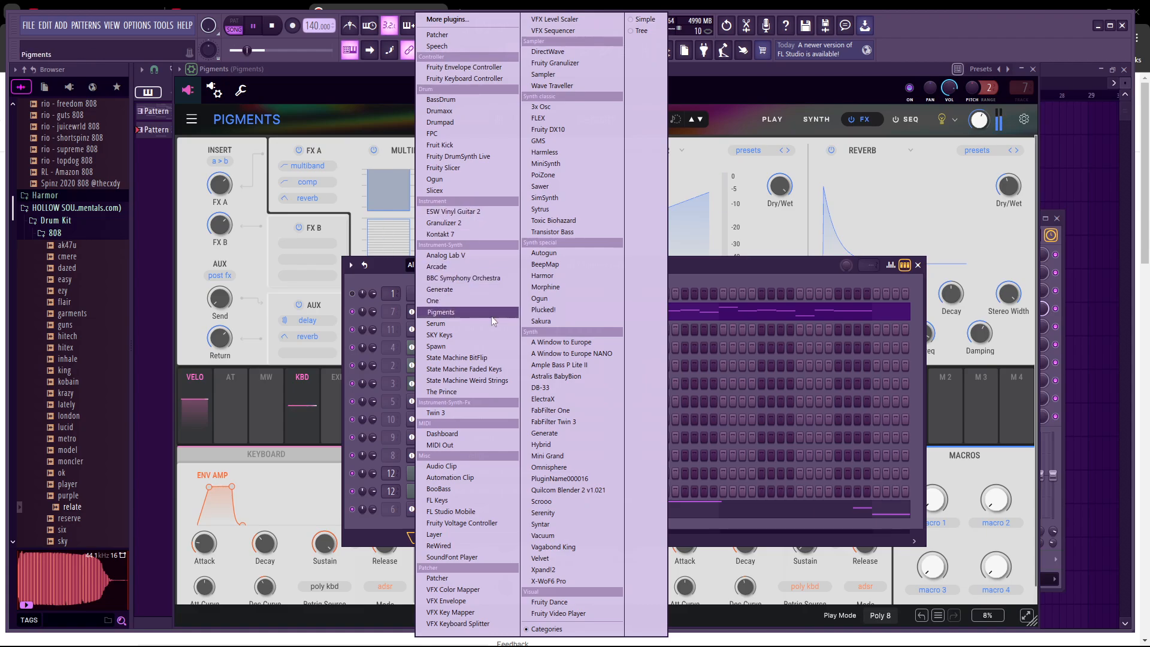
pyautogui.click(471, 212)
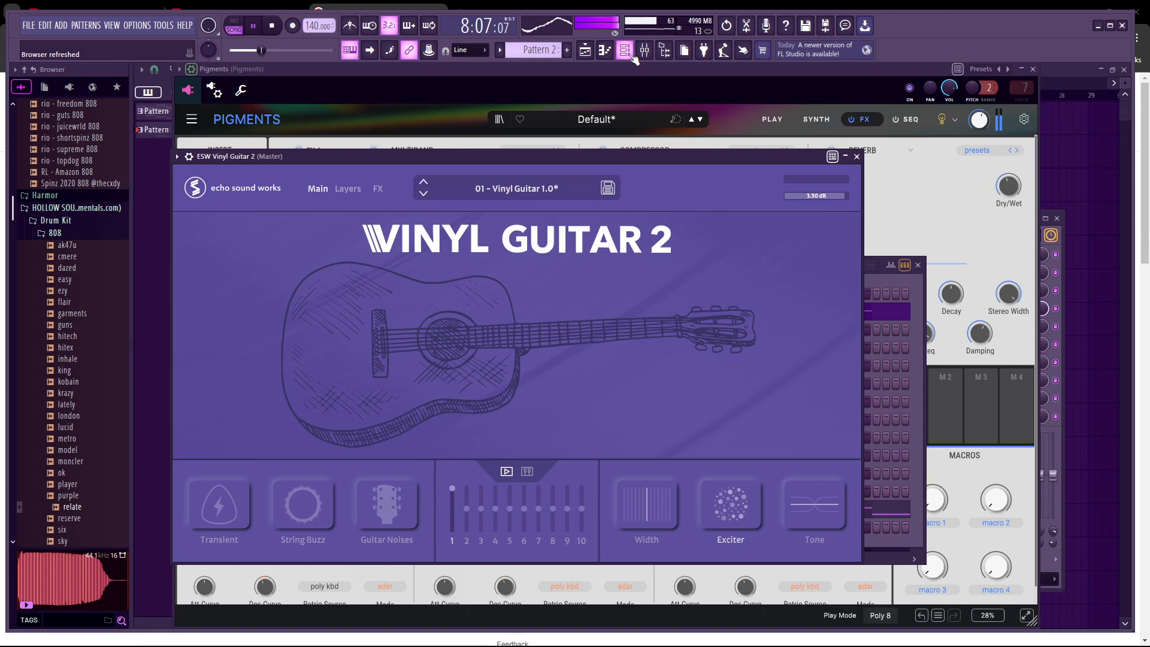
pyautogui.click(630, 55)
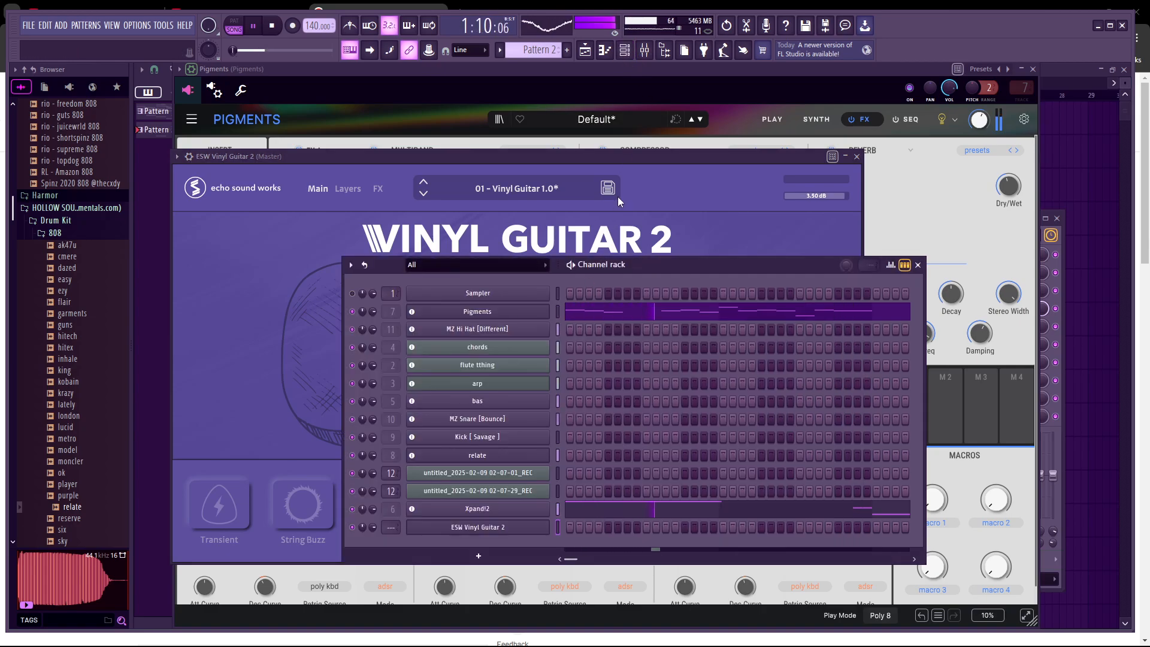
pyautogui.click(624, 50)
pyautogui.click(605, 50)
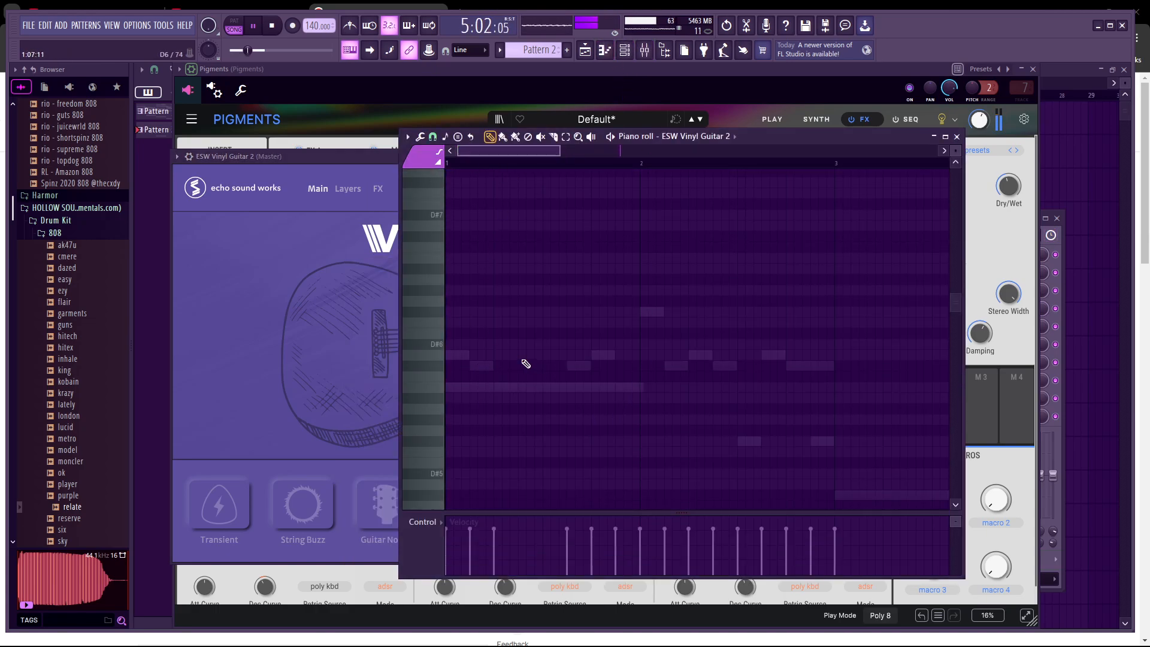
# Try a D6 note followed by a C#6 note at the start of the guitar's piano roll, play them, and delete both
pyautogui.press('space')
pyautogui.click(463, 345)
pyautogui.moveTo(489, 345)
pyautogui.mouseDown()
pyautogui.moveTo(431, 384)
pyautogui.moveTo(411, 351)
pyautogui.moveTo(468, 373)
pyautogui.moveTo(470, 356)
pyautogui.mouseUp()
pyautogui.press('space')
pyautogui.press('space')
pyautogui.moveTo(466, 366); pyautogui.dragTo(482, 368)
pyautogui.press('space')
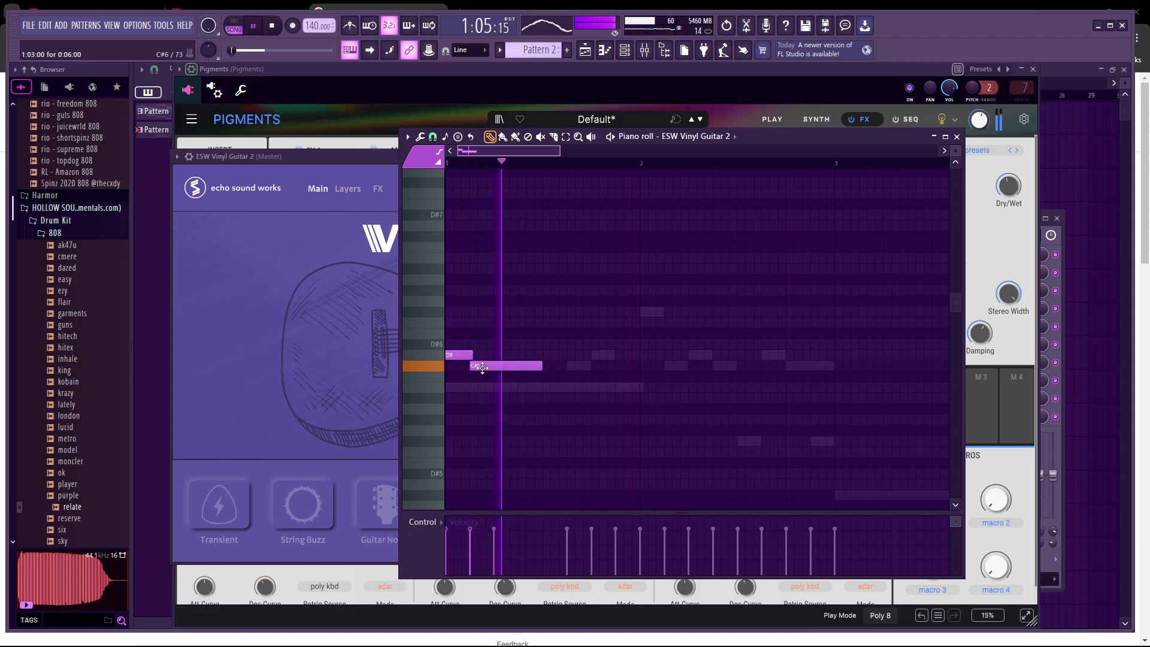
pyautogui.press('space')
pyautogui.rightClick(480, 367)
pyautogui.rightClick(465, 356)
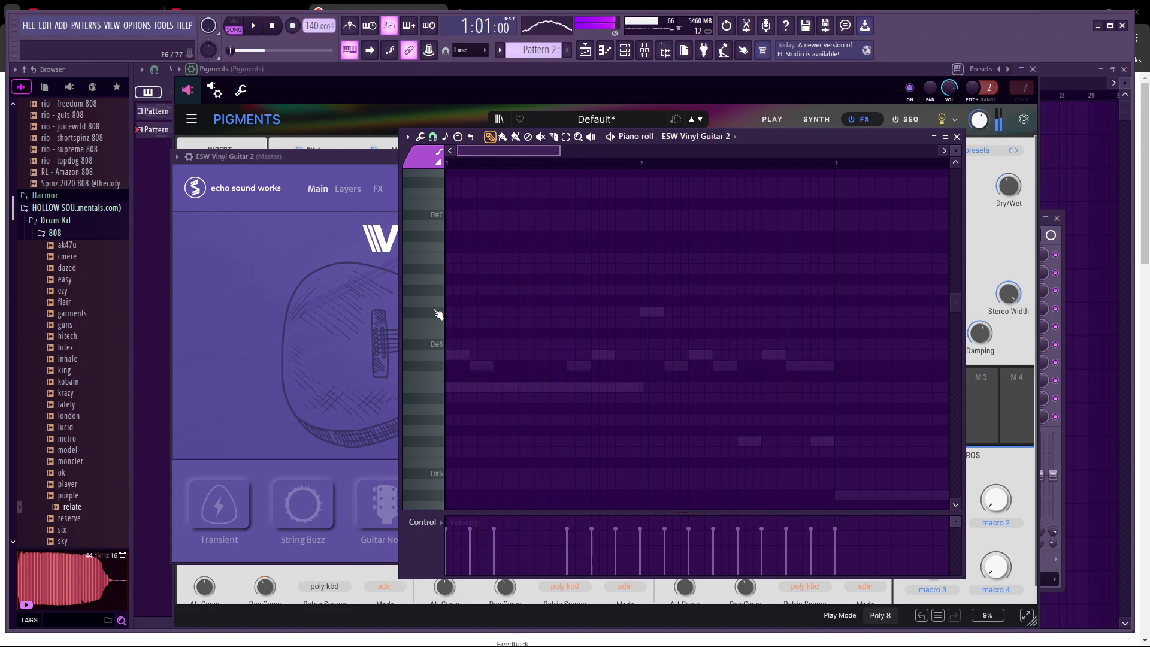
# Close the Vinyl Guitar window and delete the ESW Vinyl Guitar 2 channel from the channel rack
pyautogui.click(364, 157)
pyautogui.click(857, 157)
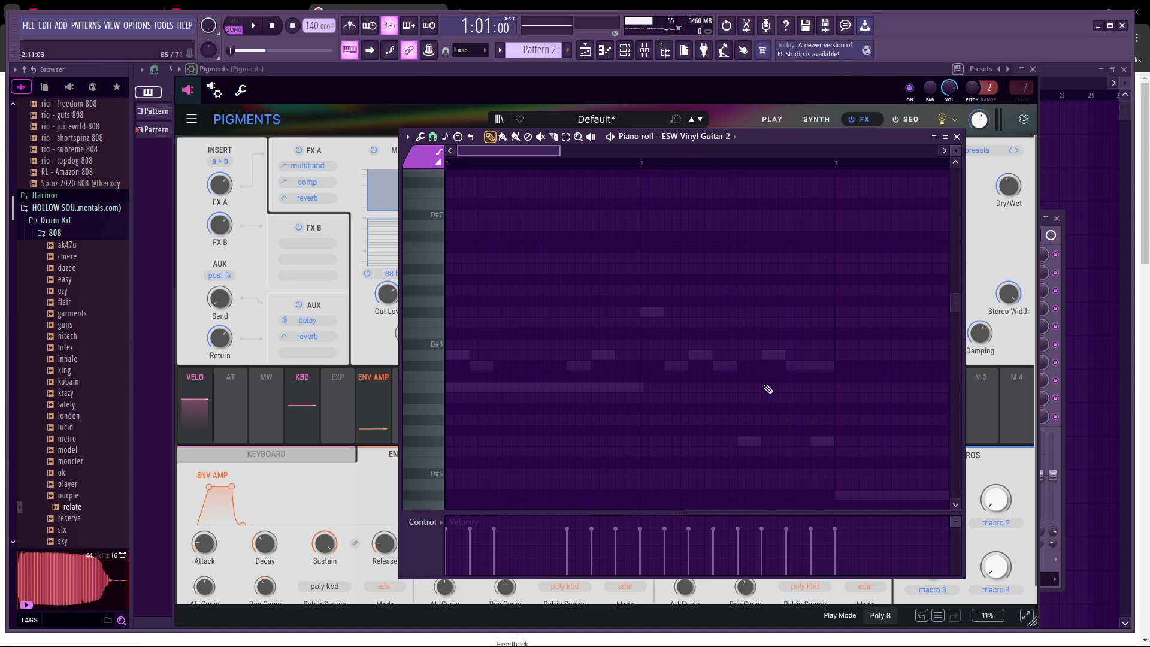
pyautogui.click(644, 51)
pyautogui.click(625, 51)
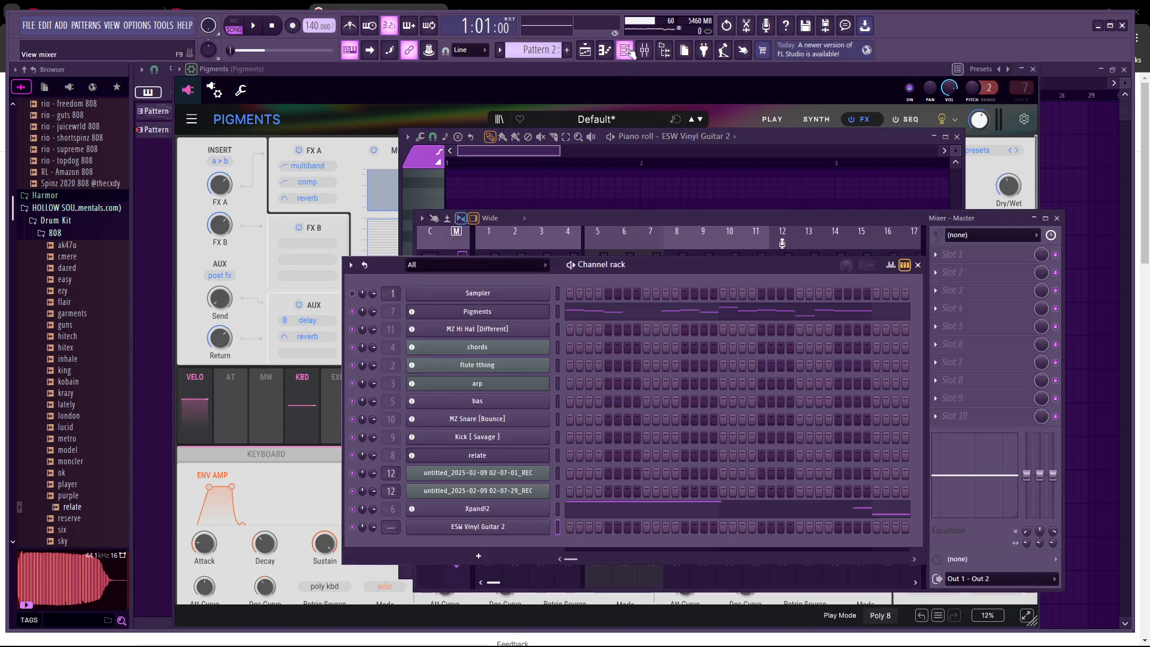
pyautogui.rightClick(490, 530)
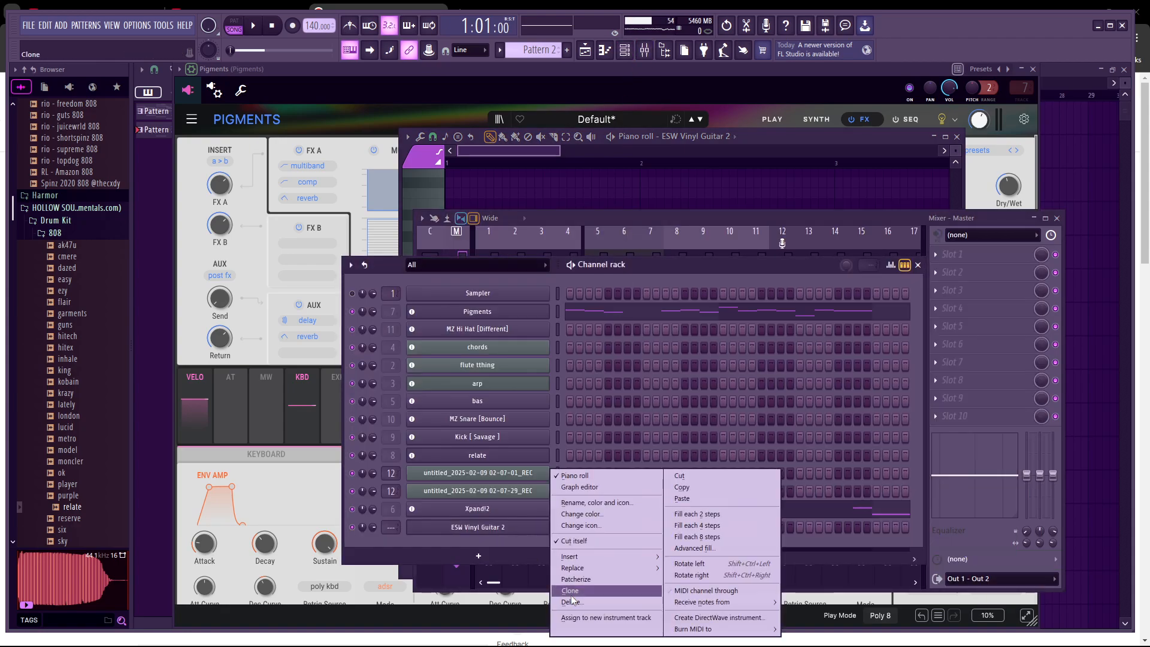
pyautogui.click(613, 602)
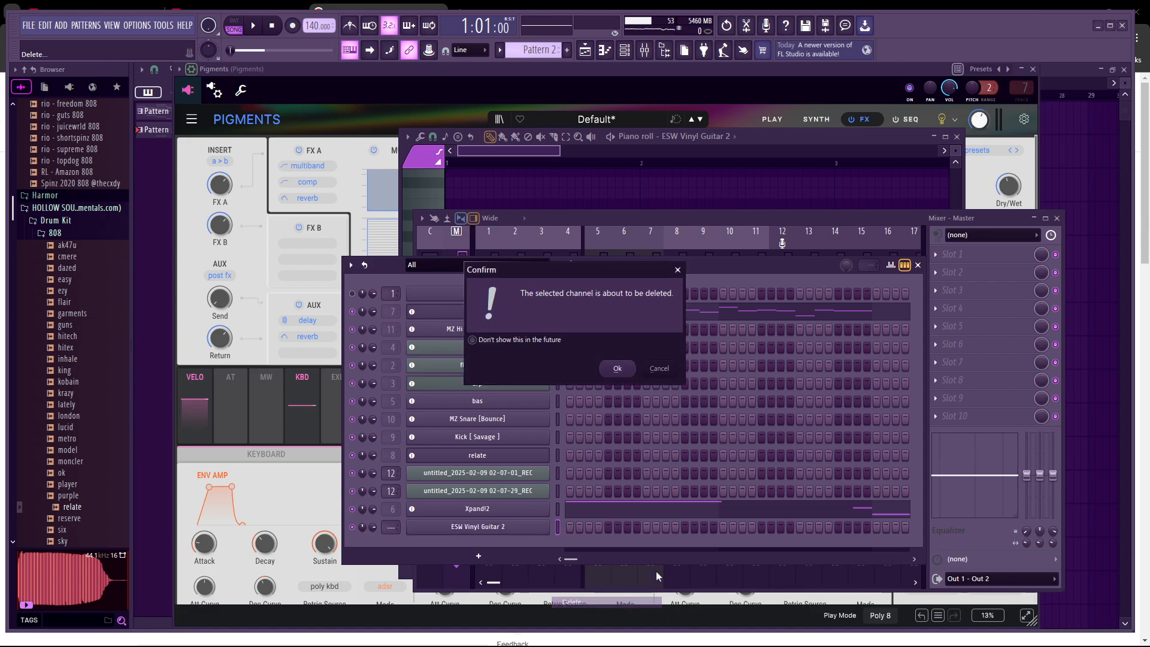
pyautogui.click(616, 367)
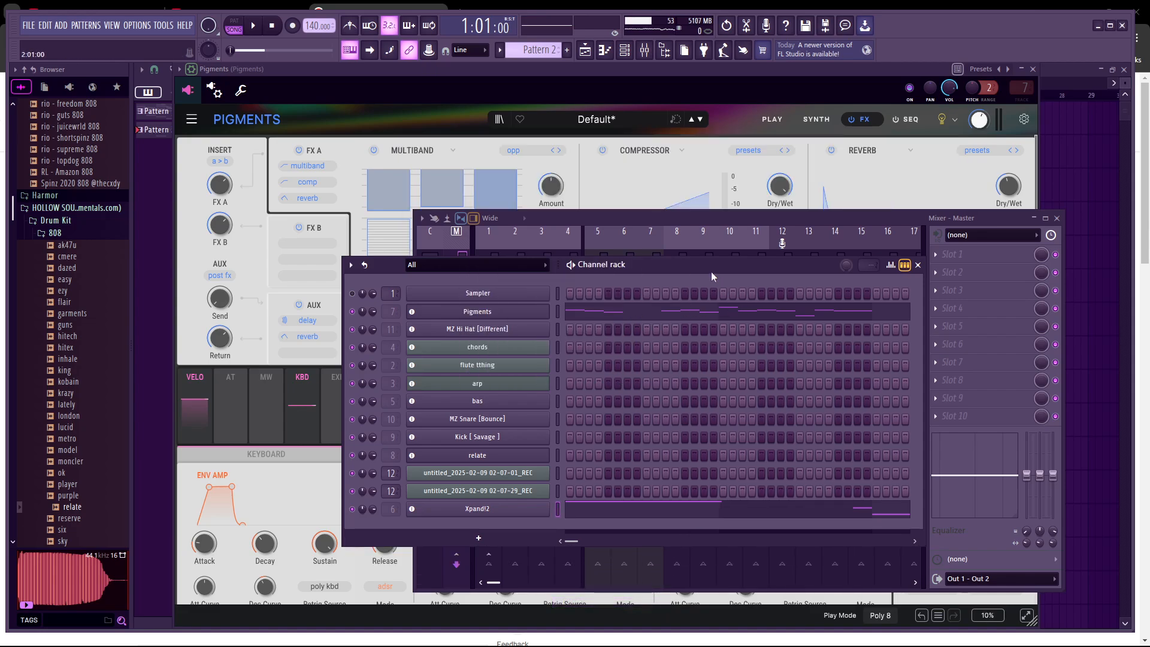
# Play the beat briefly, bring the playlist into view, and play the start of the arrangement
pyautogui.press('space')
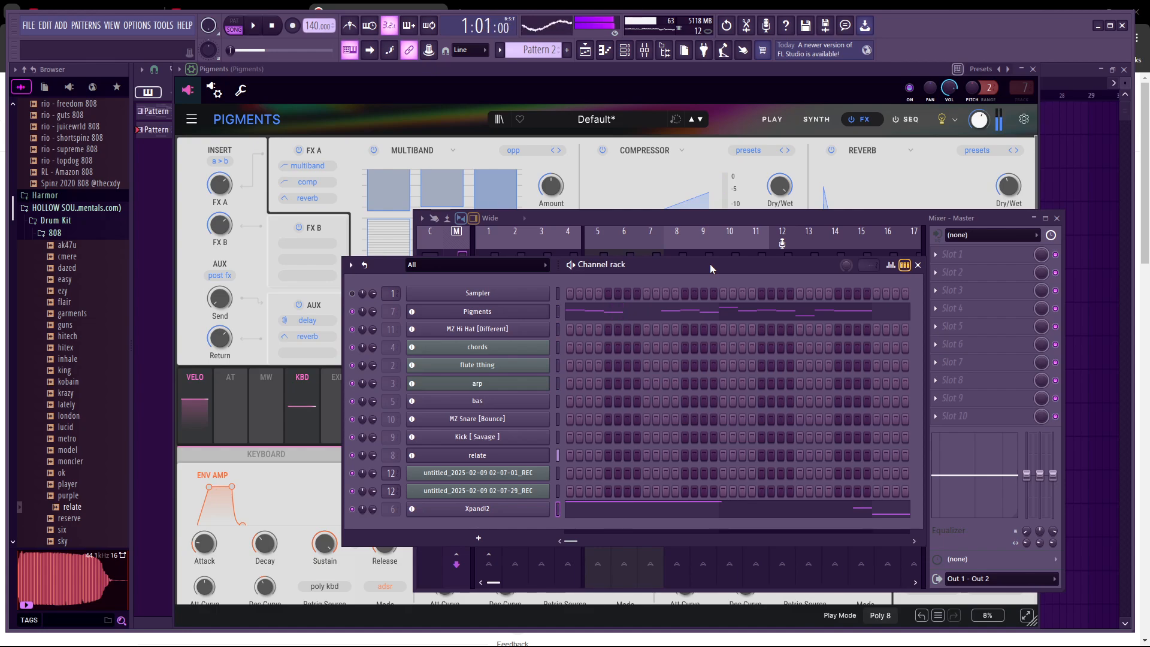
pyautogui.press('space')
pyautogui.click(159, 155)
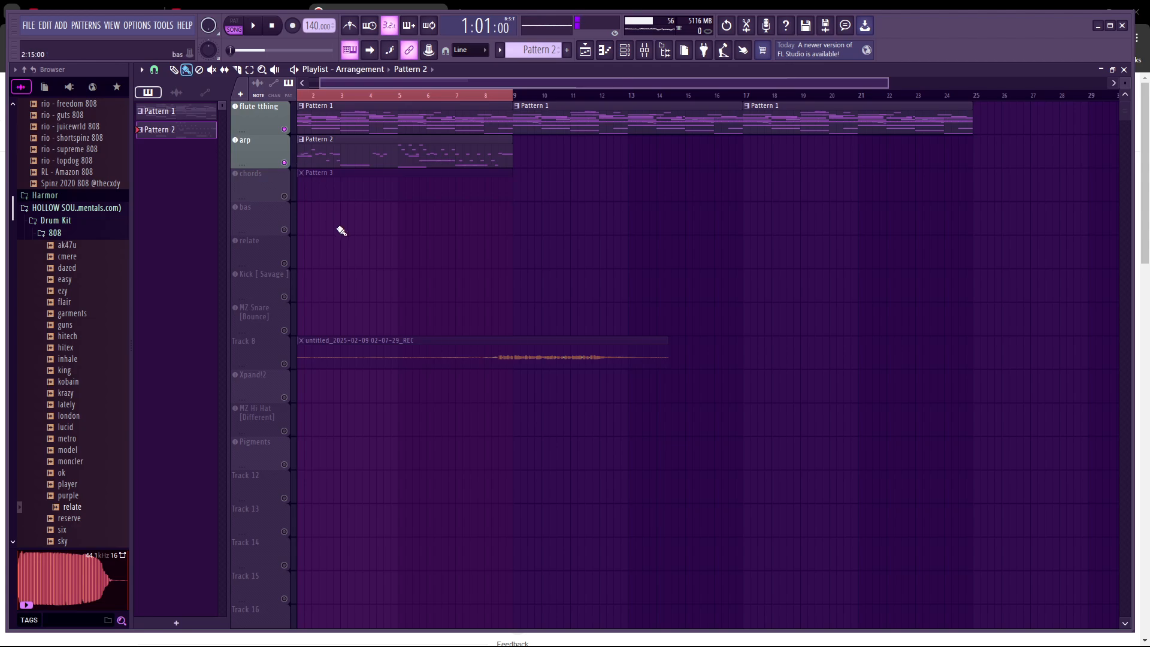
pyautogui.moveTo(361, 83); pyautogui.dragTo(312, 89)
pyautogui.press('space')
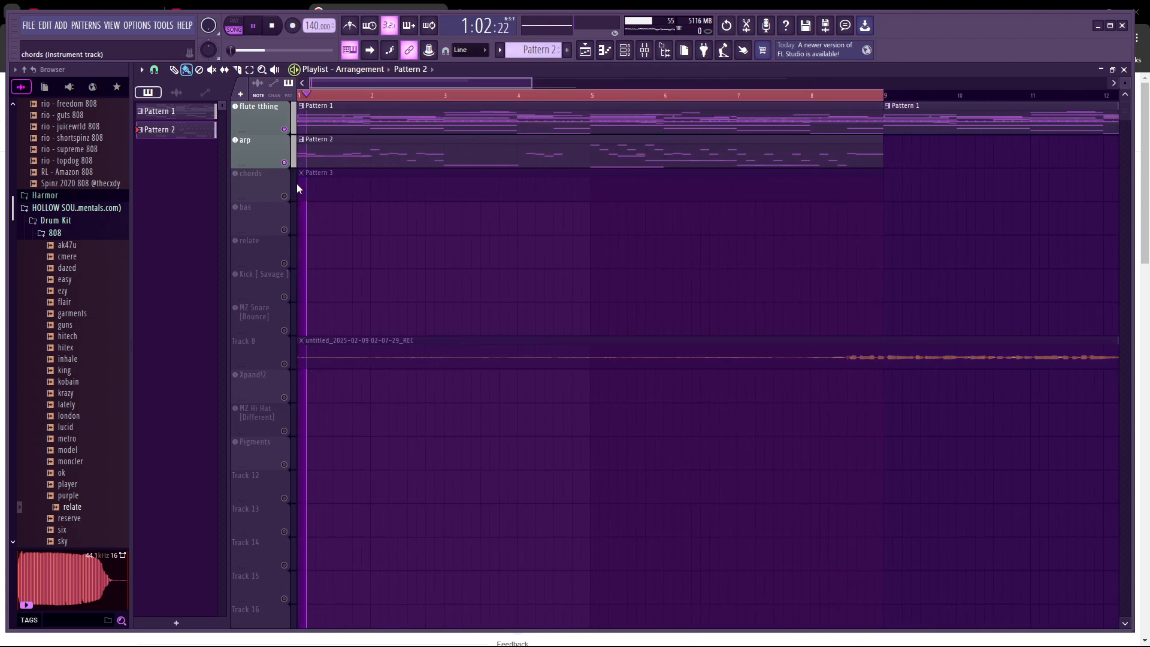
pyautogui.press('space')
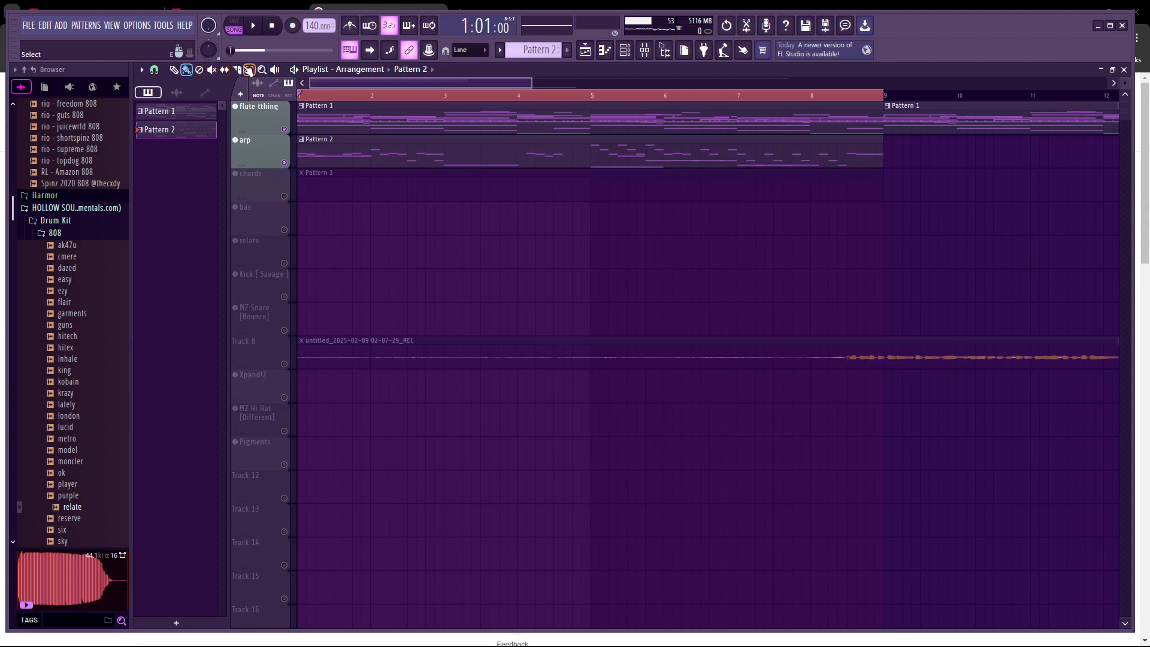
# Slice the opening Pattern 1 and Pattern 2 clips at 1:05:00 in the playlist
pyautogui.scroll(3, 321, 181)
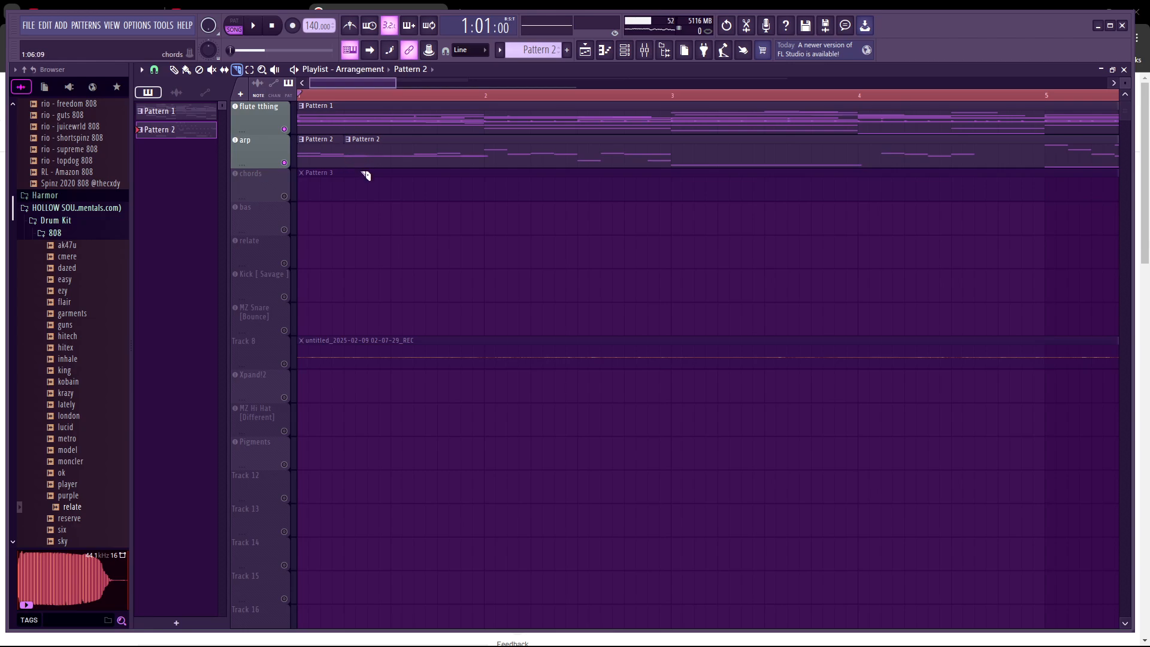
pyautogui.hotkey('ctrl', 'z')
pyautogui.press('space')
pyautogui.press('space')
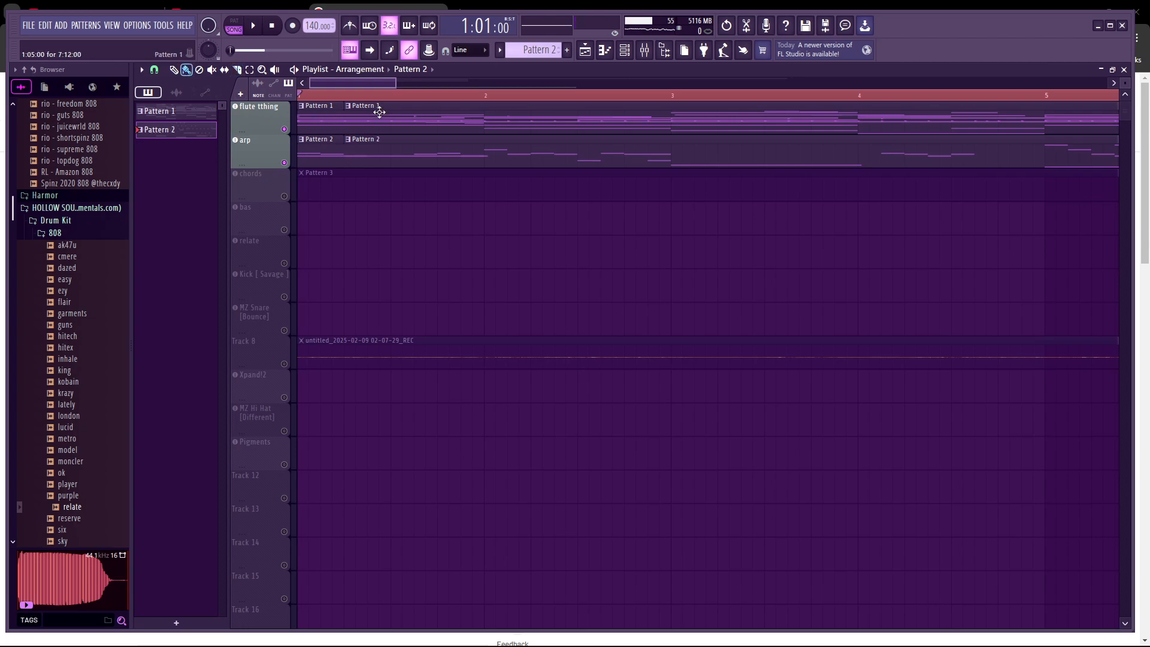
# Move the second parts of the Pattern 1 and Pattern 2 clips about half a bar later to leave a gap, and play it
pyautogui.moveTo(379, 107); pyautogui.dragTo(459, 108)
pyautogui.moveTo(398, 150); pyautogui.dragTo(472, 143)
pyautogui.press('space')
pyautogui.press('space')
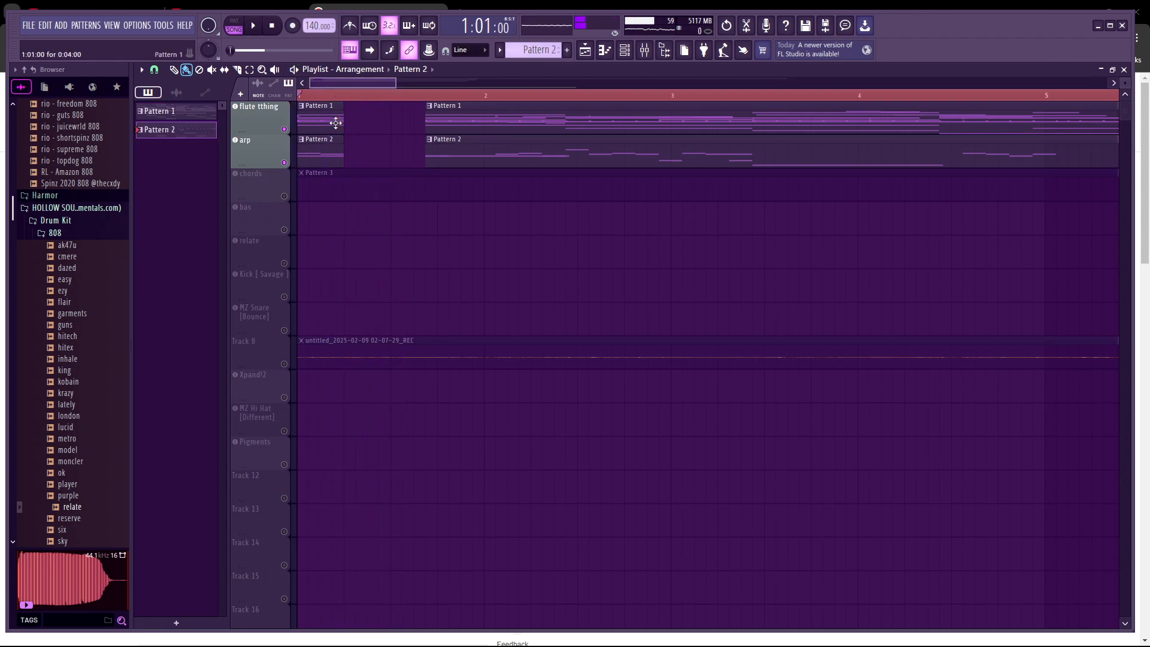
# Try shortening the first Pattern 1 clip to three and two steps while playing the intro
pyautogui.press('space')
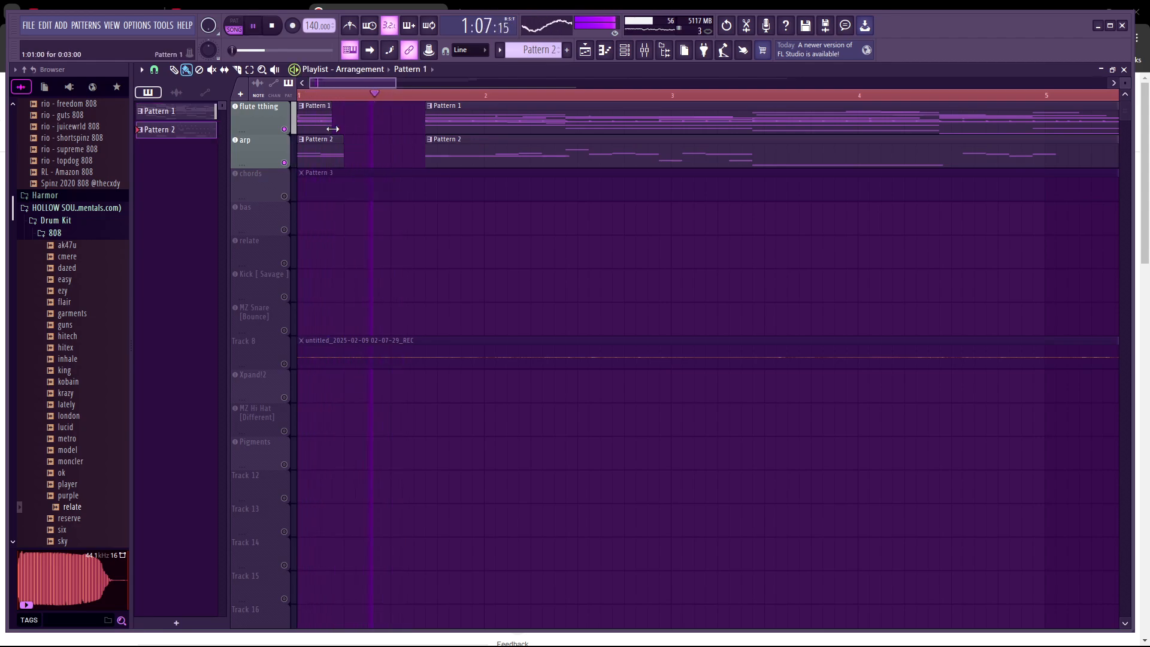
pyautogui.press('space')
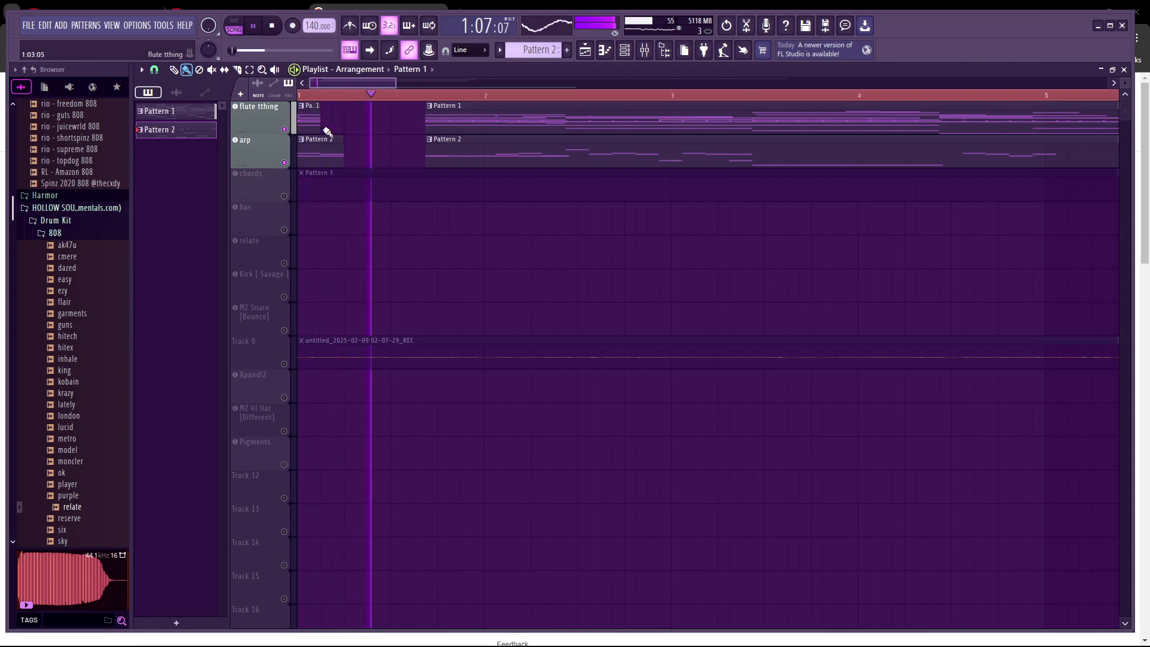
pyautogui.press('space')
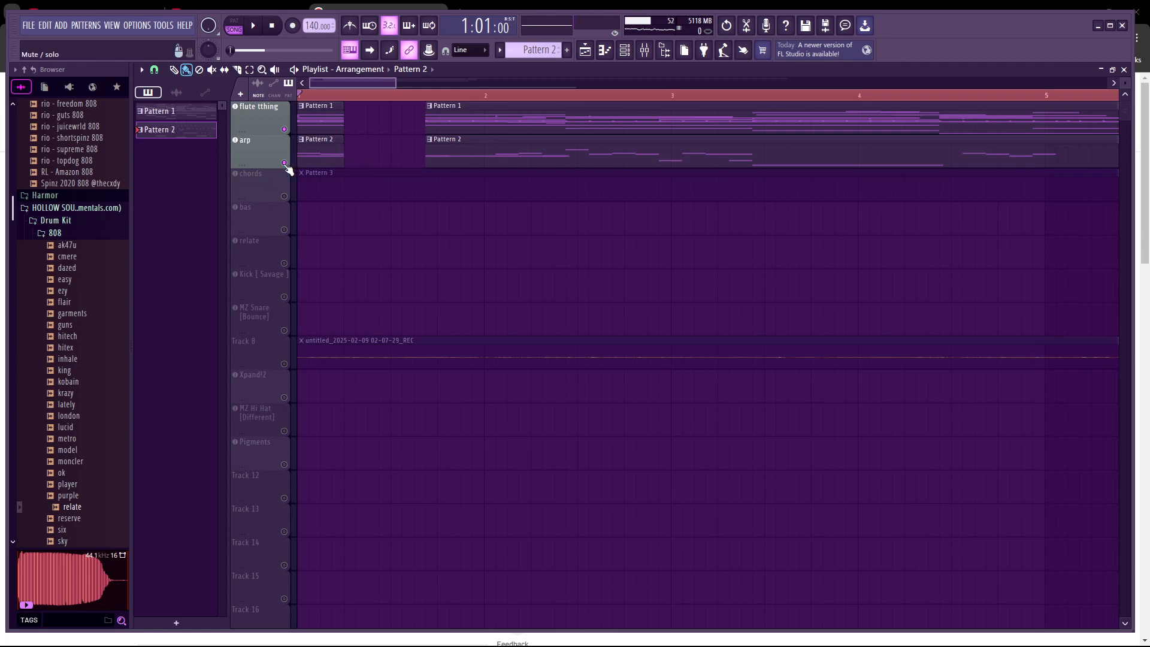
# Play the gap again, and move both second clips together to start about a quarter of the way into bar 3
pyautogui.press('space')
pyautogui.press('space')
pyautogui.press('space')
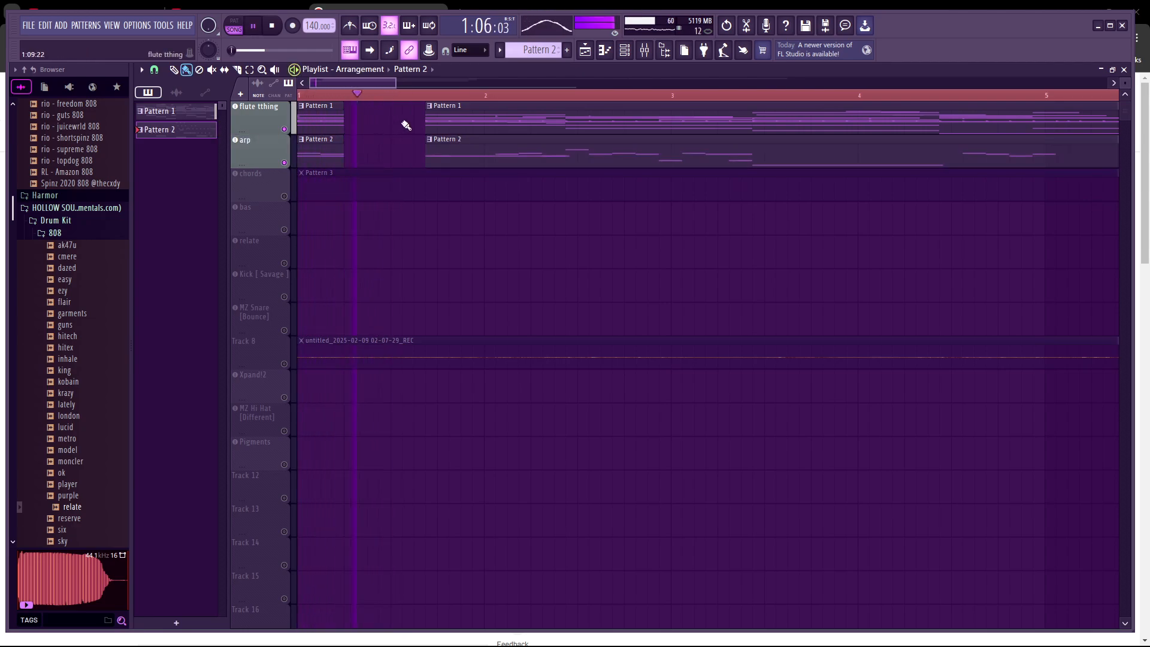
pyautogui.press('space')
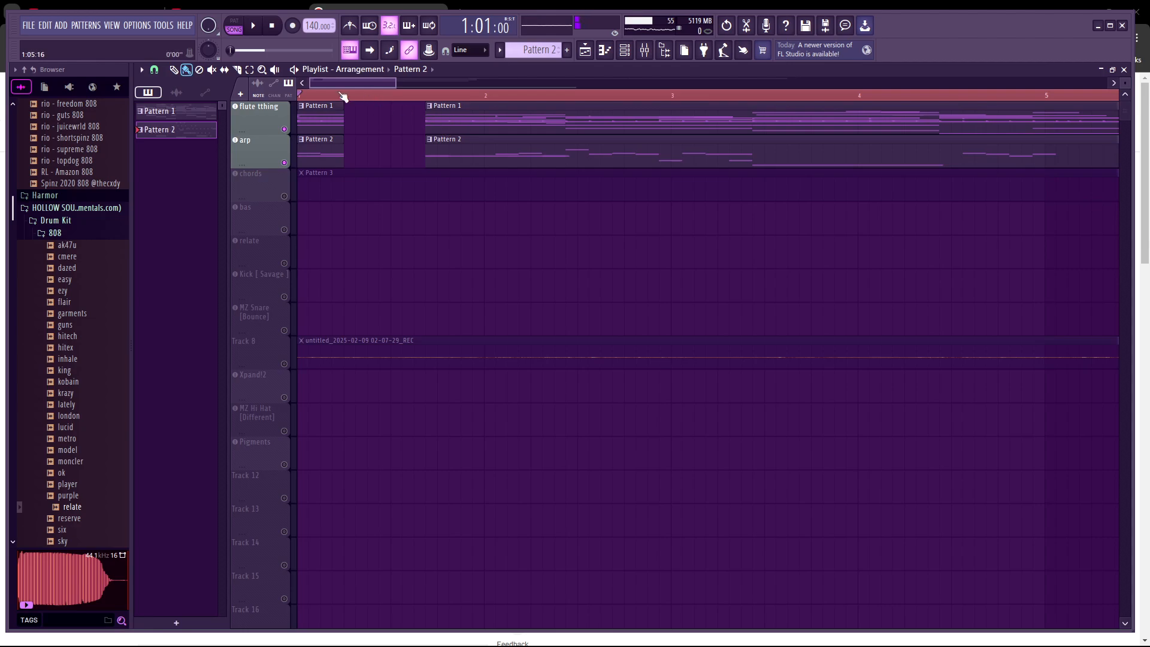
pyautogui.moveTo(449, 180); pyautogui.dragTo(482, 150)
pyautogui.moveTo(426, 109); pyautogui.dragTo(718, 109)
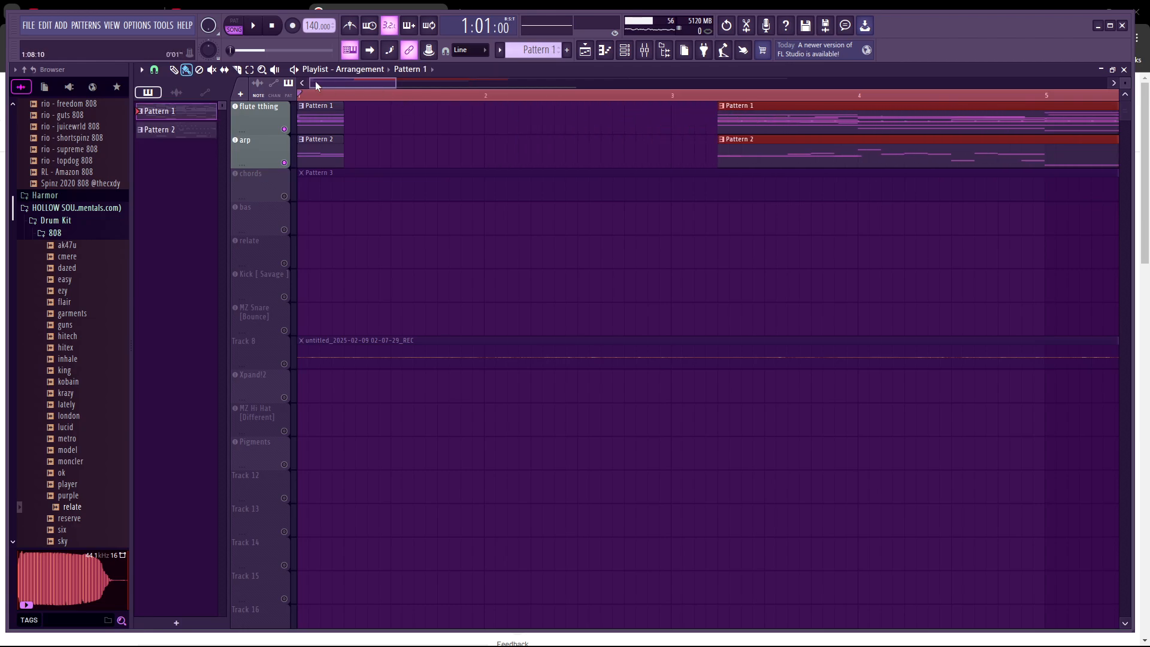
# Duplicate the short opening Pattern 1 and Pattern 2 clips at half-bar intervals through bars 1 and 2, playing the result
pyautogui.click(251, 70)
pyautogui.moveTo(361, 118); pyautogui.dragTo(274, 151)
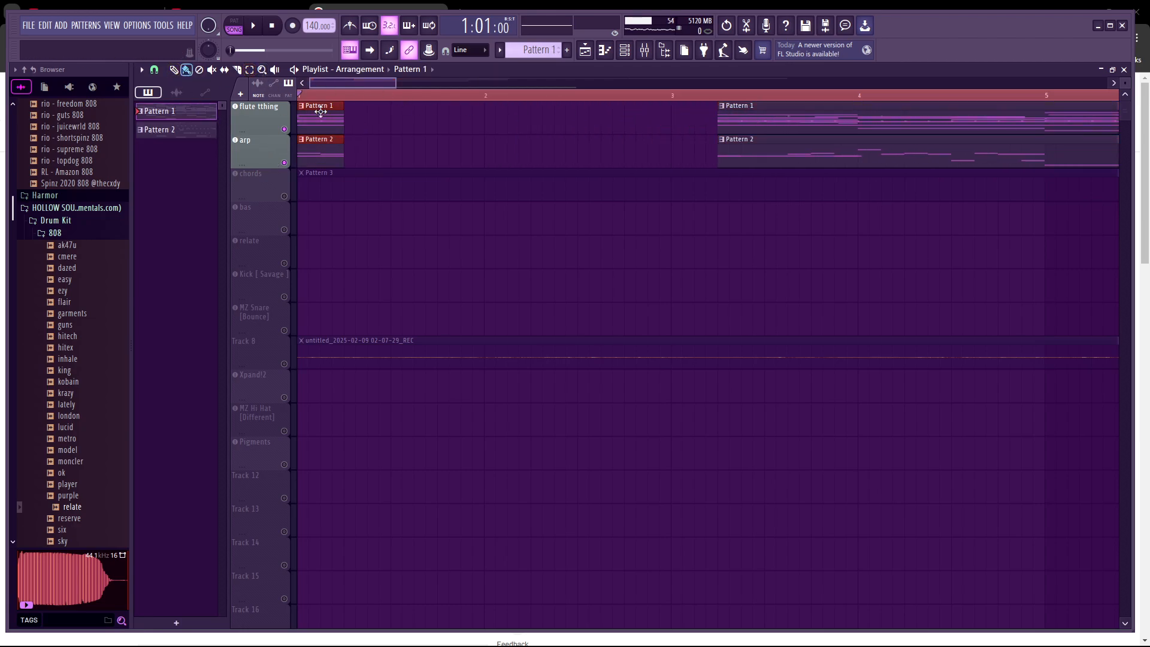
pyautogui.moveTo(321, 112); pyautogui.dragTo(410, 114)
pyautogui.press('space')
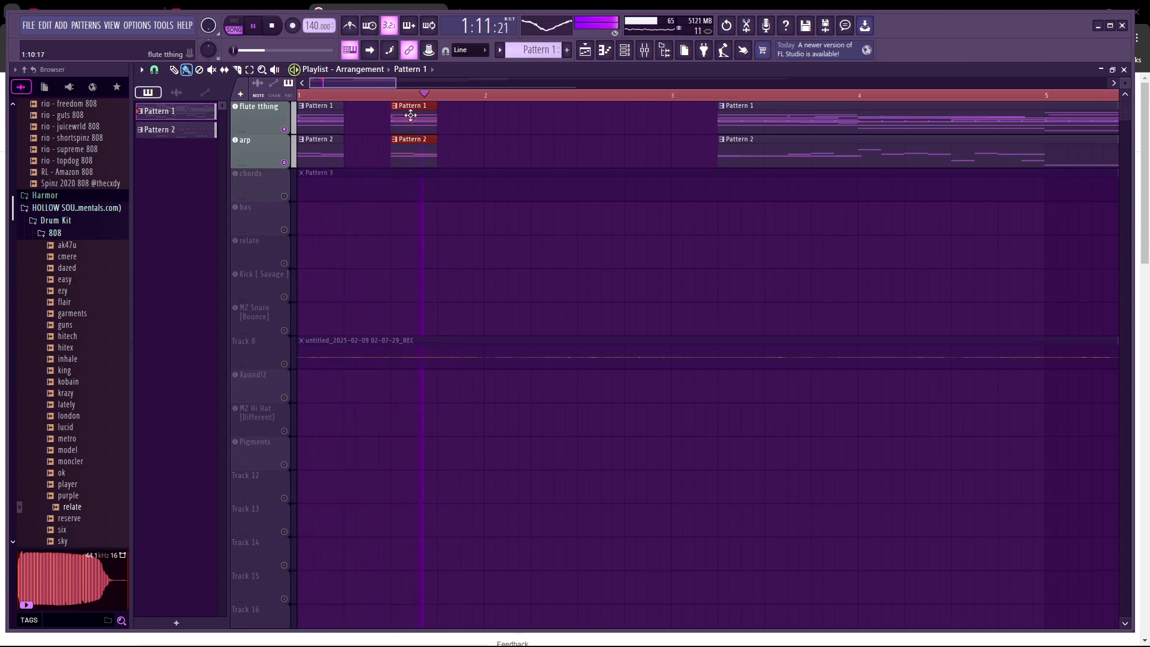
pyautogui.moveTo(410, 115); pyautogui.dragTo(593, 129)
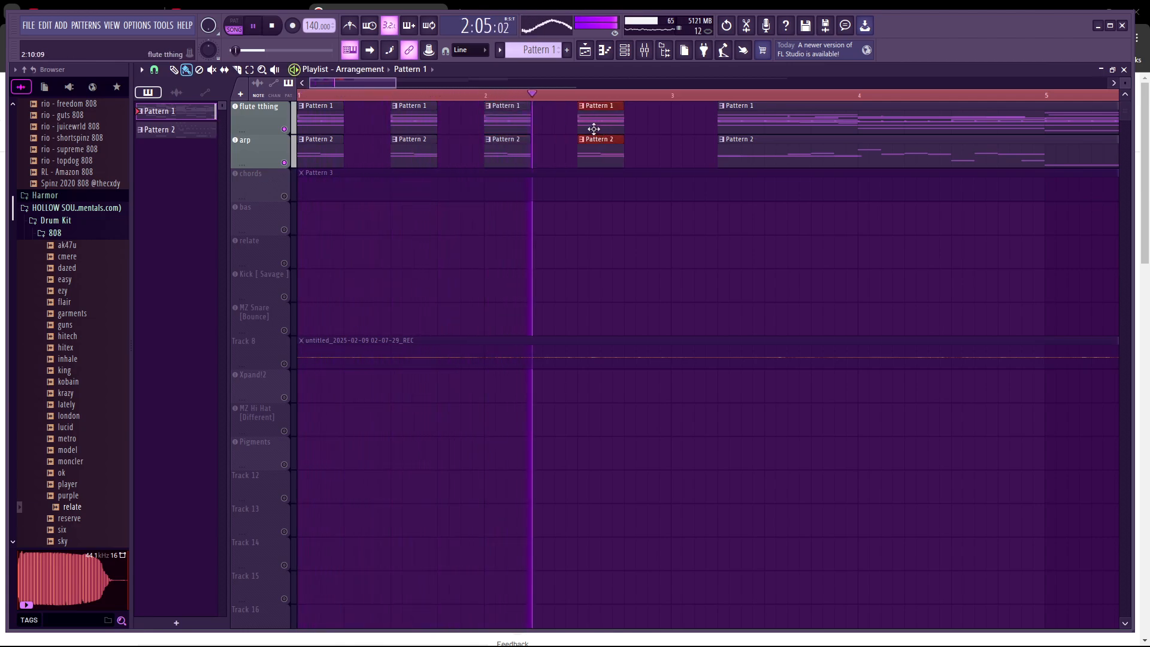
pyautogui.scroll(-2, 659, 134)
pyautogui.press('space')
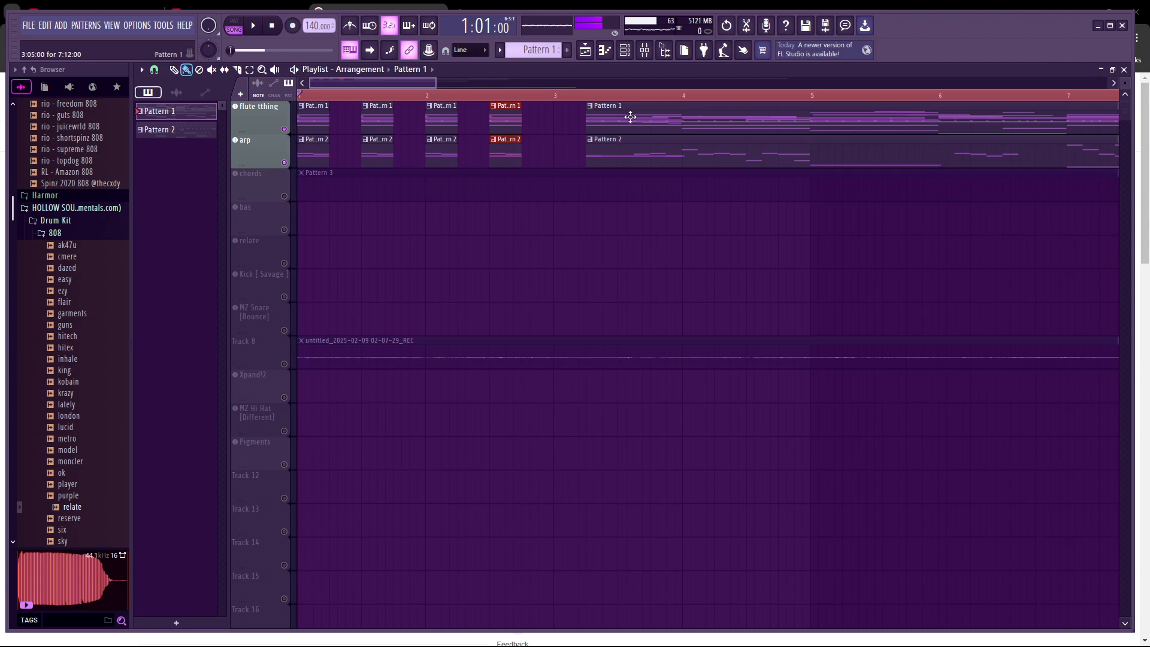
# Extend the starts of the long Pattern 1 and Pattern 2 clips back to bar 3 and play the intro
pyautogui.moveTo(588, 118); pyautogui.dragTo(555, 118)
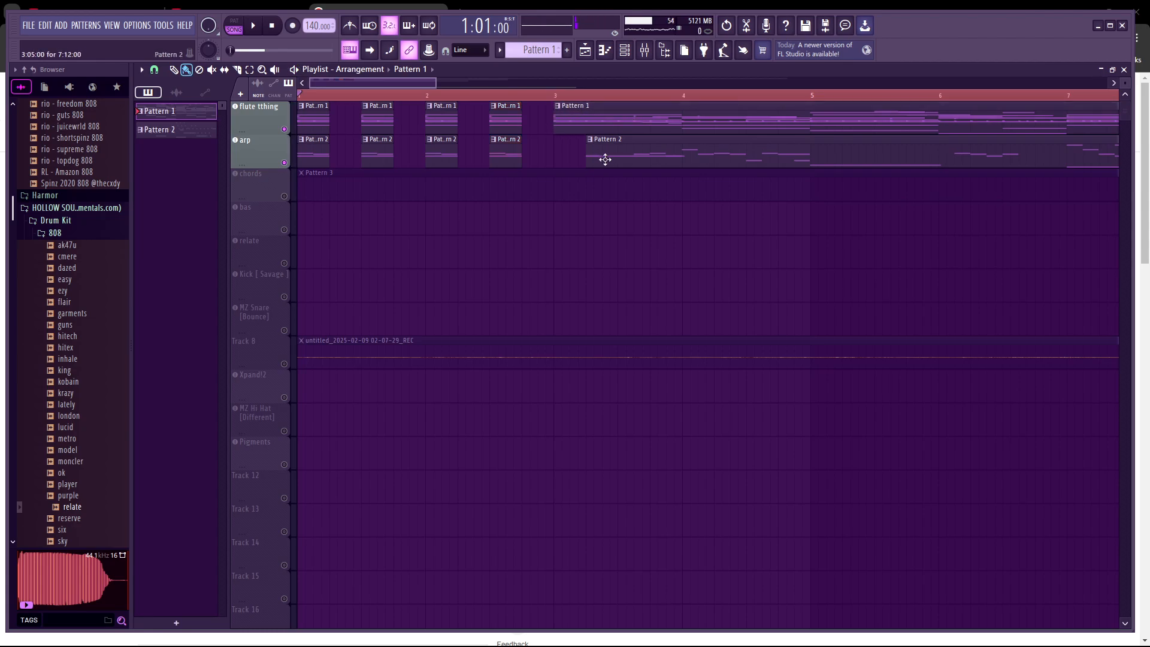
pyautogui.moveTo(591, 161); pyautogui.dragTo(555, 161)
pyautogui.press('space')
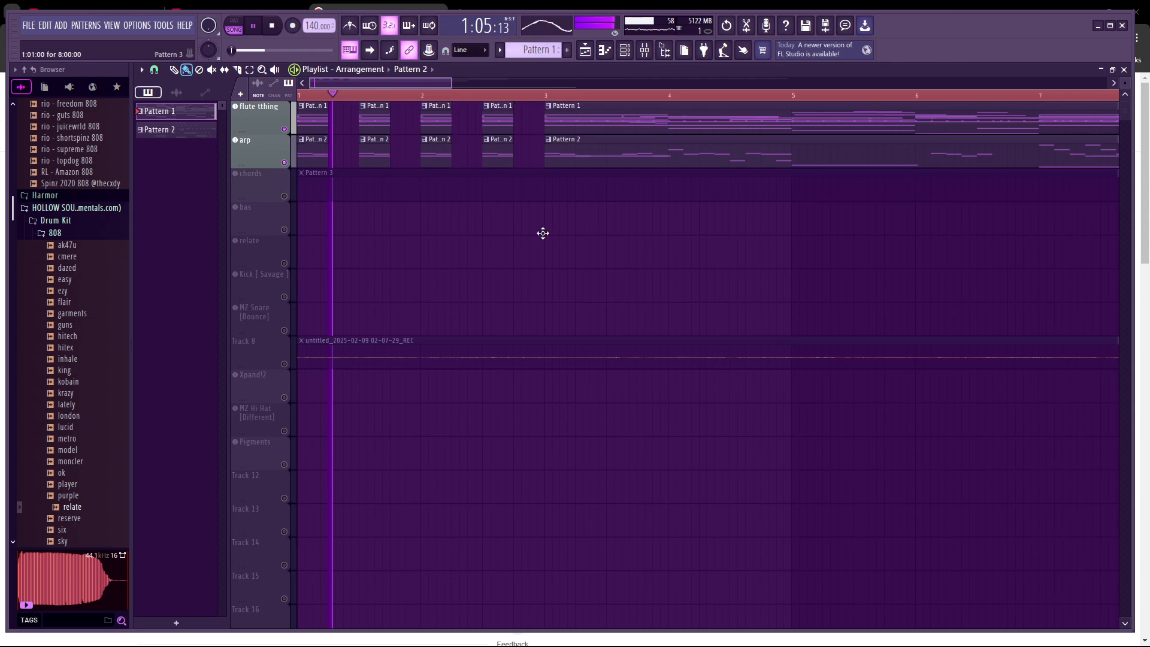
pyautogui.scroll(-2, 396, 310)
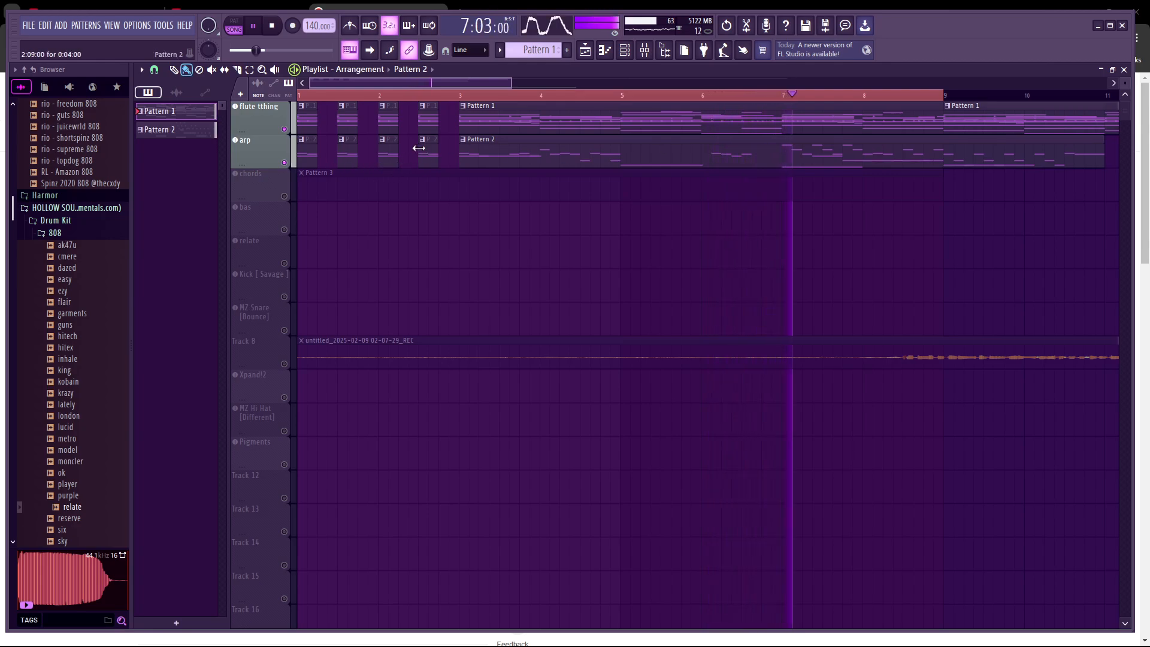
pyautogui.press('space')
# Slice the long Pattern 1 and Pattern 2 clips at bar 7, undoing the accidental clip move
pyautogui.click(237, 69)
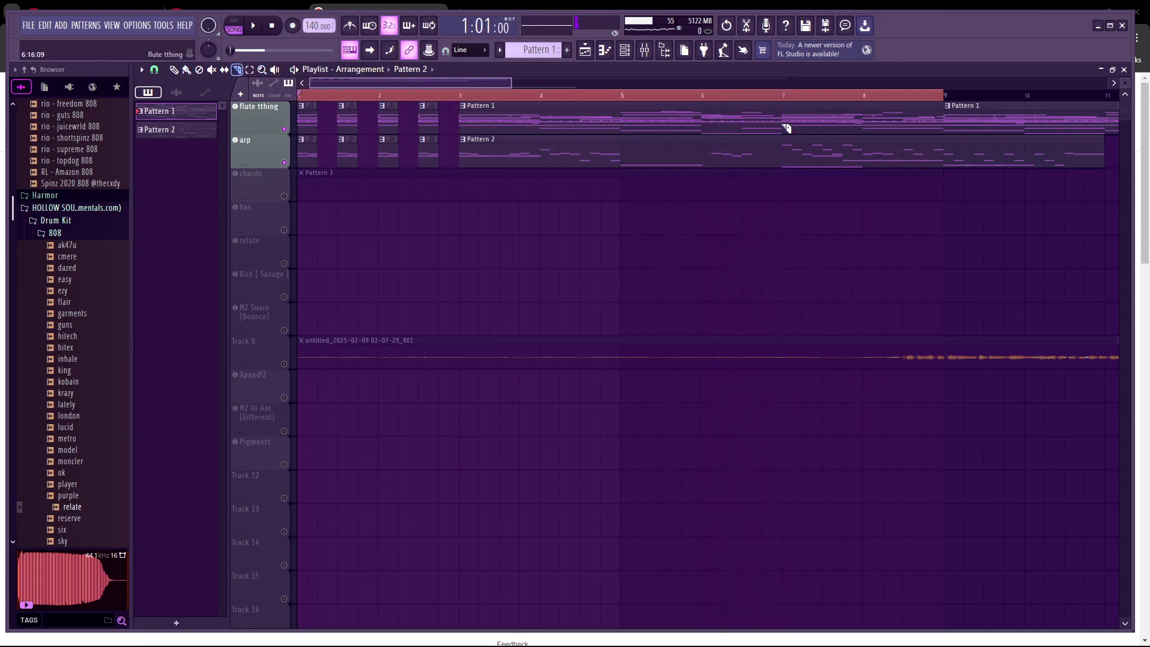
pyautogui.moveTo(791, 158); pyautogui.dragTo(789, 159)
pyautogui.moveTo(814, 110); pyautogui.dragTo(880, 175)
pyautogui.hotkey('ctrl', 'z')
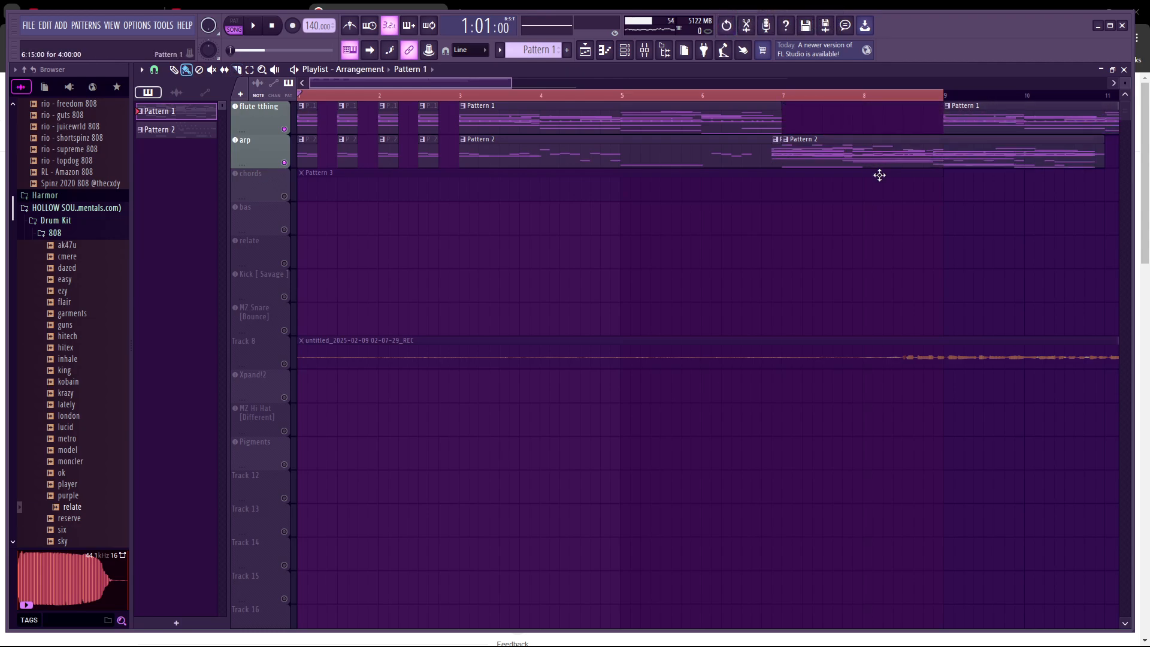
pyautogui.moveTo(885, 120); pyautogui.dragTo(888, 120)
pyautogui.scroll(-2, 1047, 172)
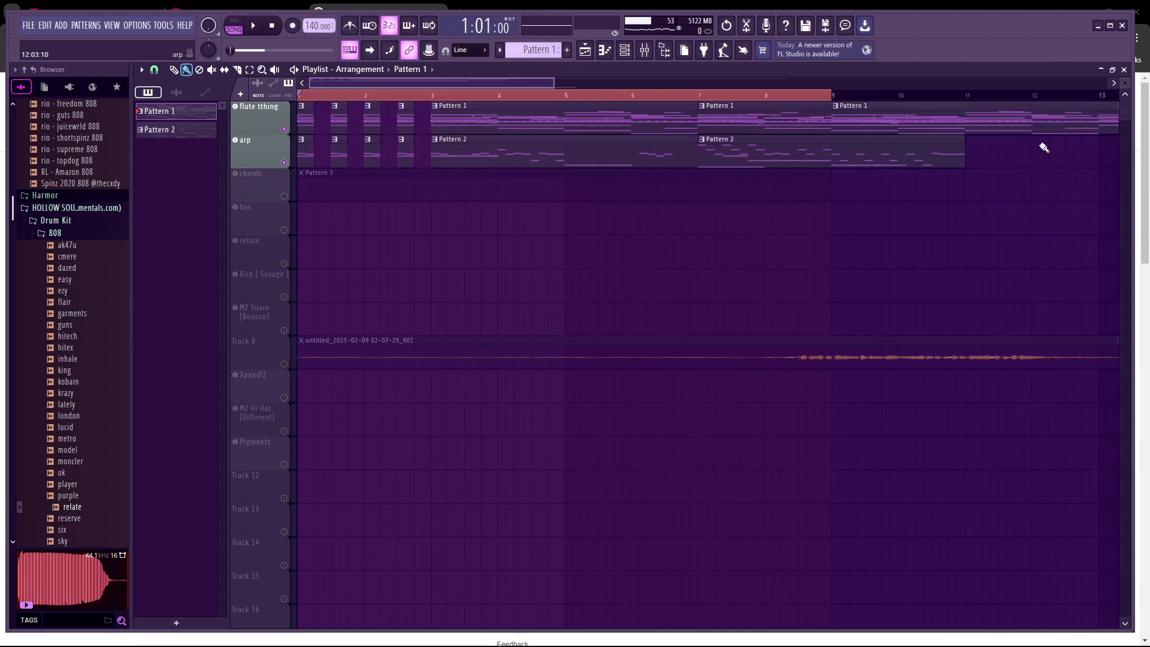
# Delete the Pattern 1 clip at bar 9 and move the split-off Pattern 1 and Pattern 2 parts to around the middle of bar 10
pyautogui.rightClick(1029, 127)
pyautogui.hscroll(2, 1018, 142)
pyautogui.moveTo(689, 122); pyautogui.dragTo(830, 120)
pyautogui.moveTo(712, 151); pyautogui.dragTo(893, 148)
pyautogui.moveTo(835, 129); pyautogui.dragTo(926, 131)
pyautogui.moveTo(828, 154); pyautogui.dragTo(878, 157)
pyautogui.scroll(-3, 480, 190)
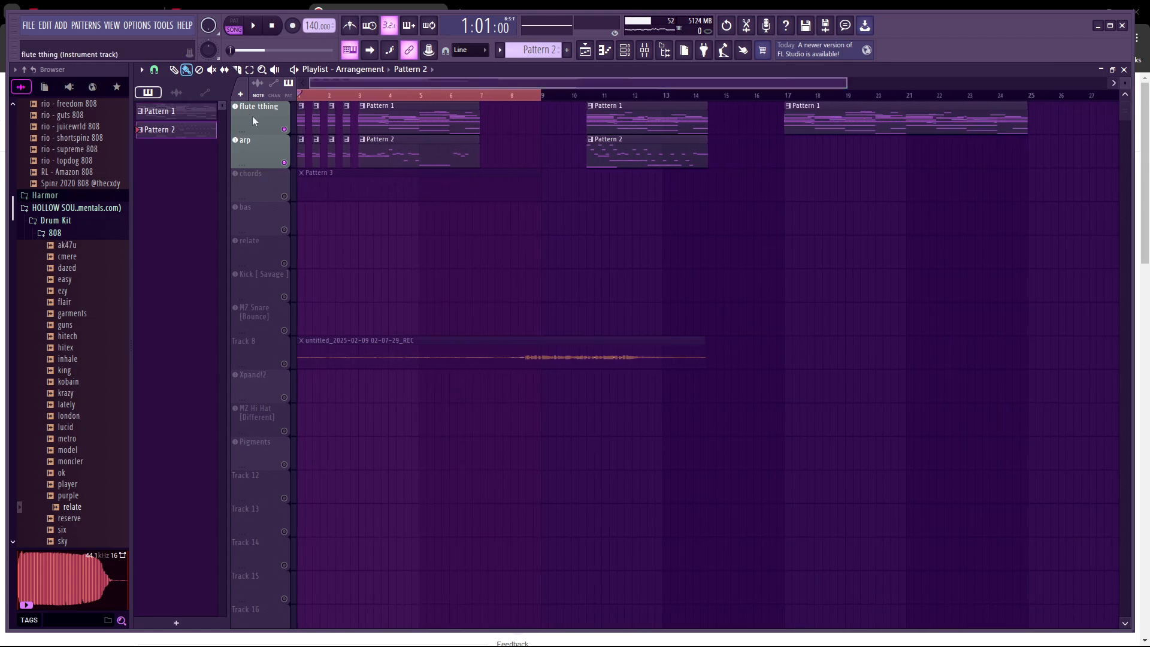
# Copy the four short stutter clips on the flute and arp tracks to bar 7 and play the arrangement
pyautogui.scroll(2, 336, 119)
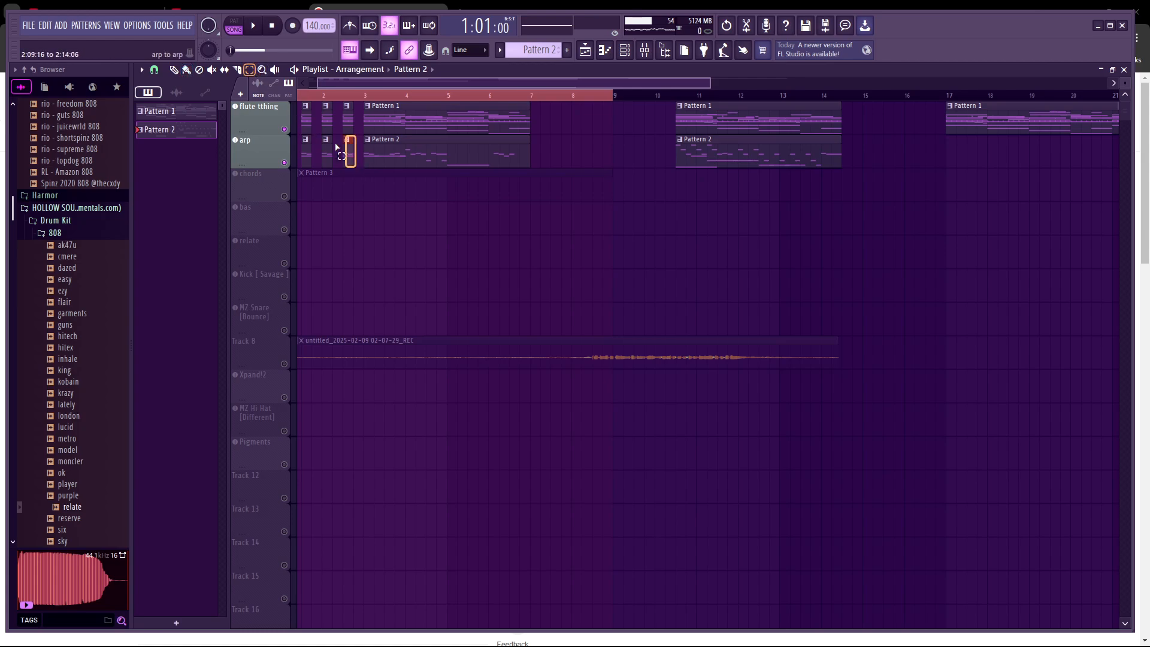
pyautogui.moveTo(336, 148); pyautogui.dragTo(572, 123)
pyautogui.press('space')
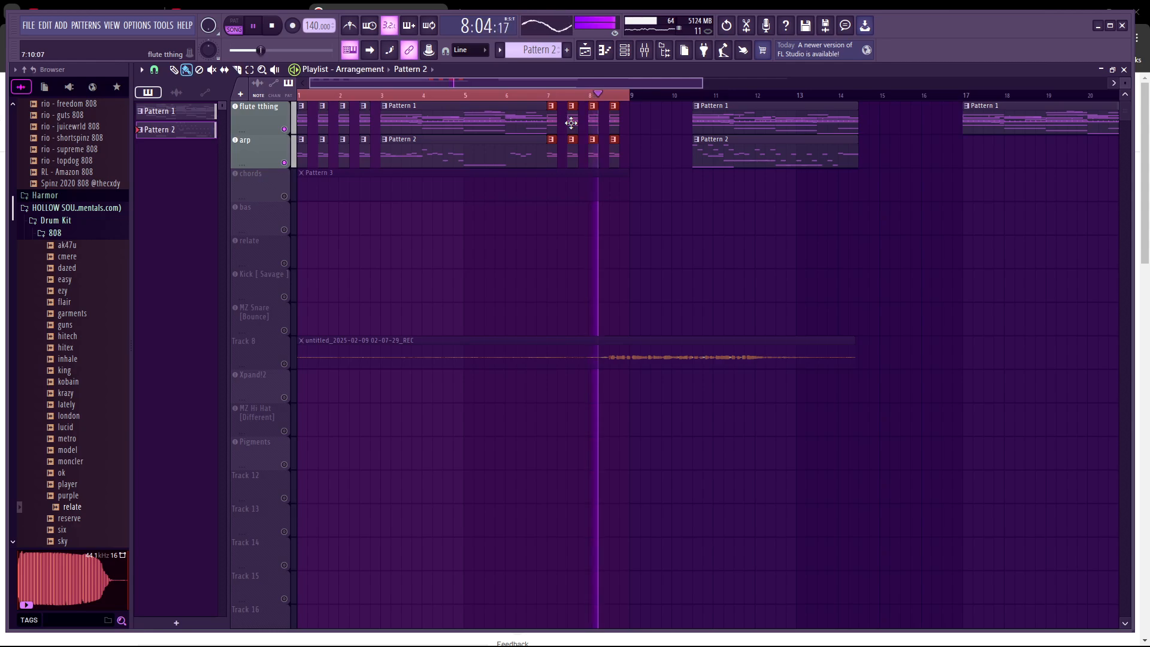
pyautogui.press('space')
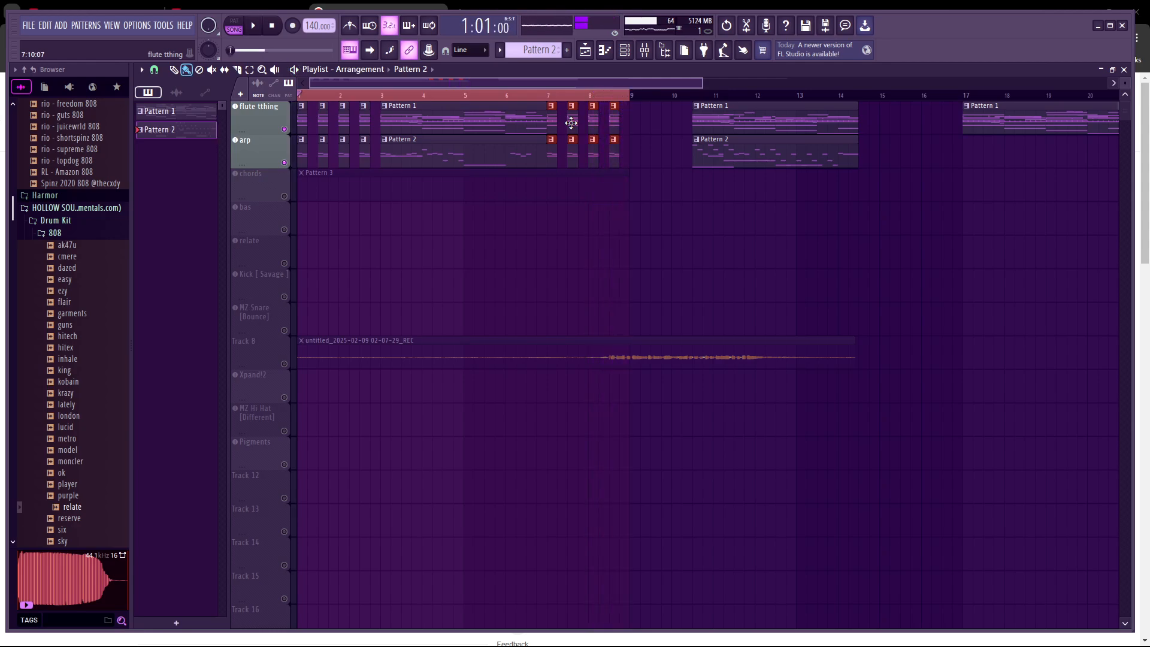
# Shorten the long Pattern 1 and Pattern 2 clips to end at bar 5, move the copied stutter clips there, and play
pyautogui.moveTo(574, 123); pyautogui.dragTo(464, 135)
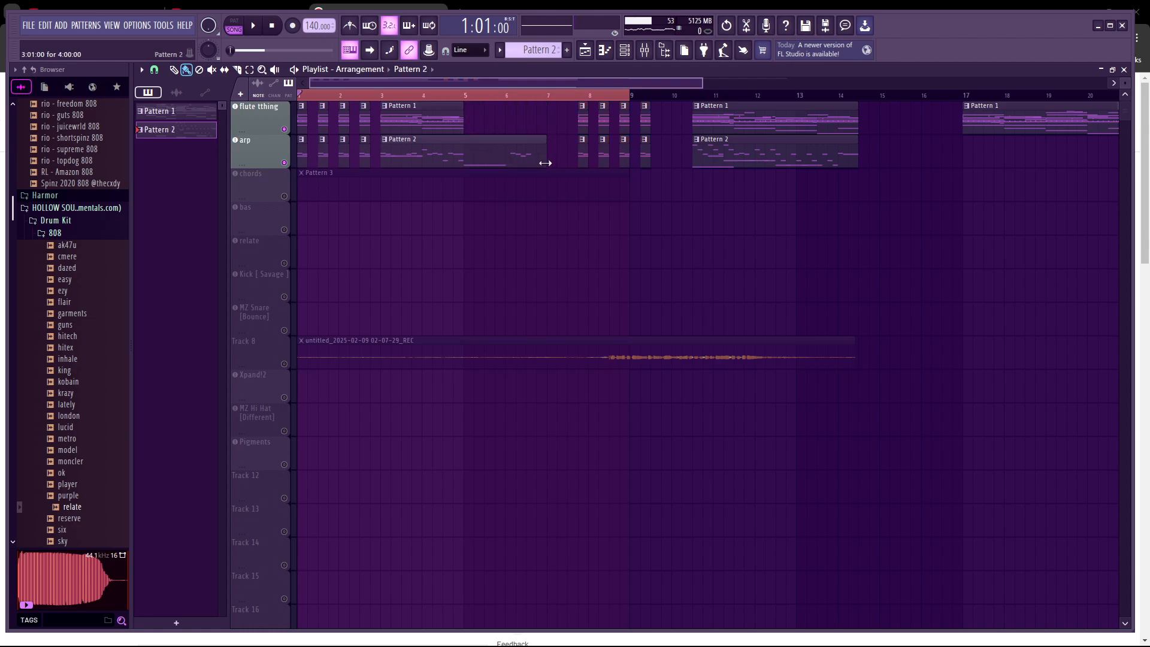
pyautogui.moveTo(546, 163); pyautogui.dragTo(468, 162)
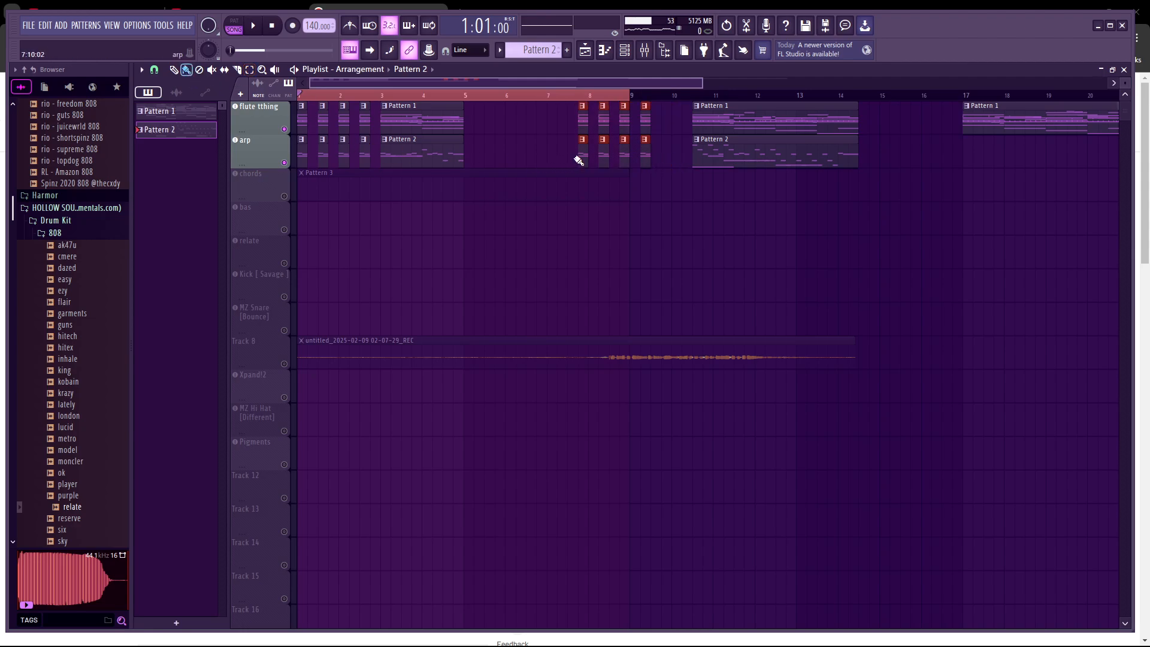
pyautogui.moveTo(581, 153); pyautogui.dragTo(464, 139)
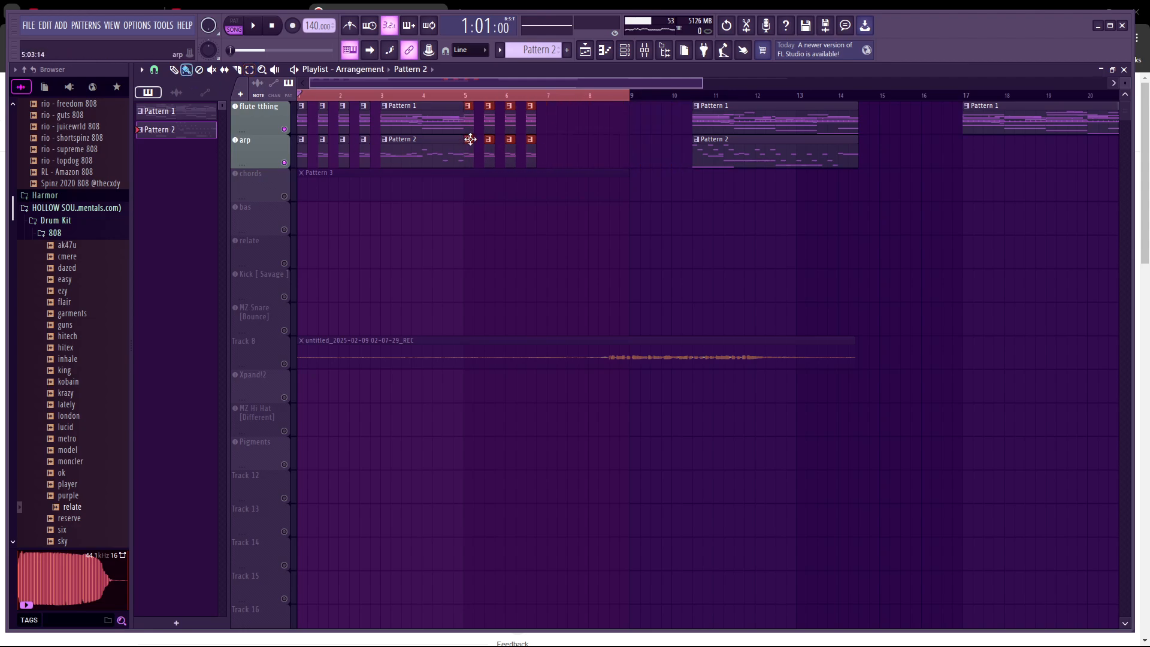
pyautogui.press('space')
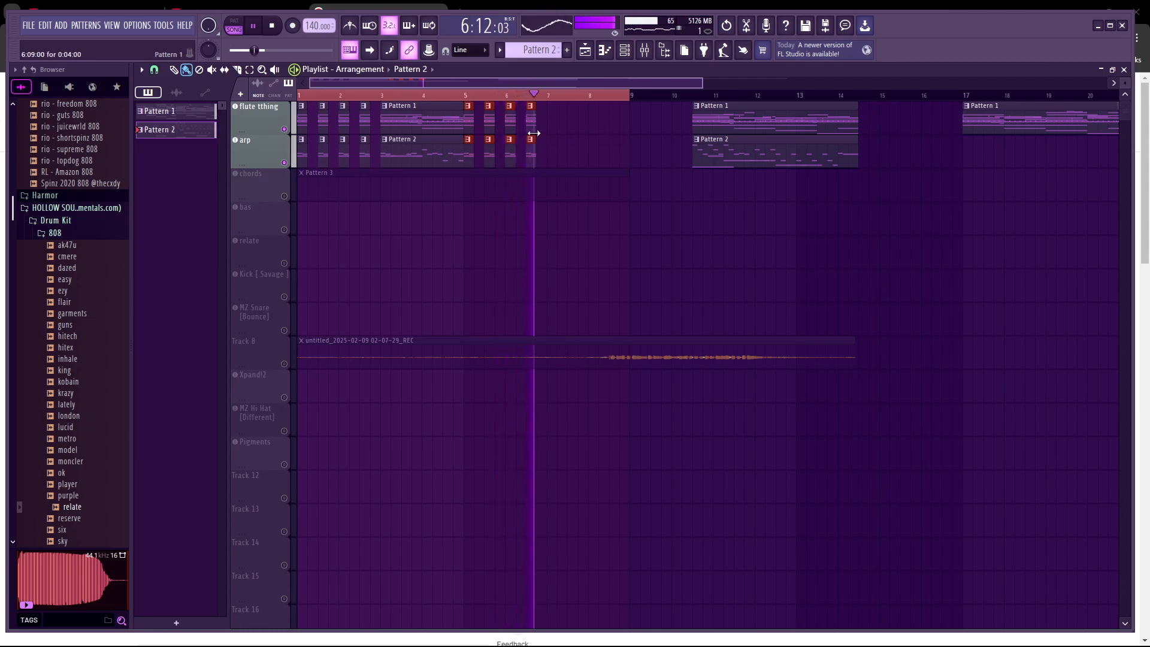
pyautogui.press('space')
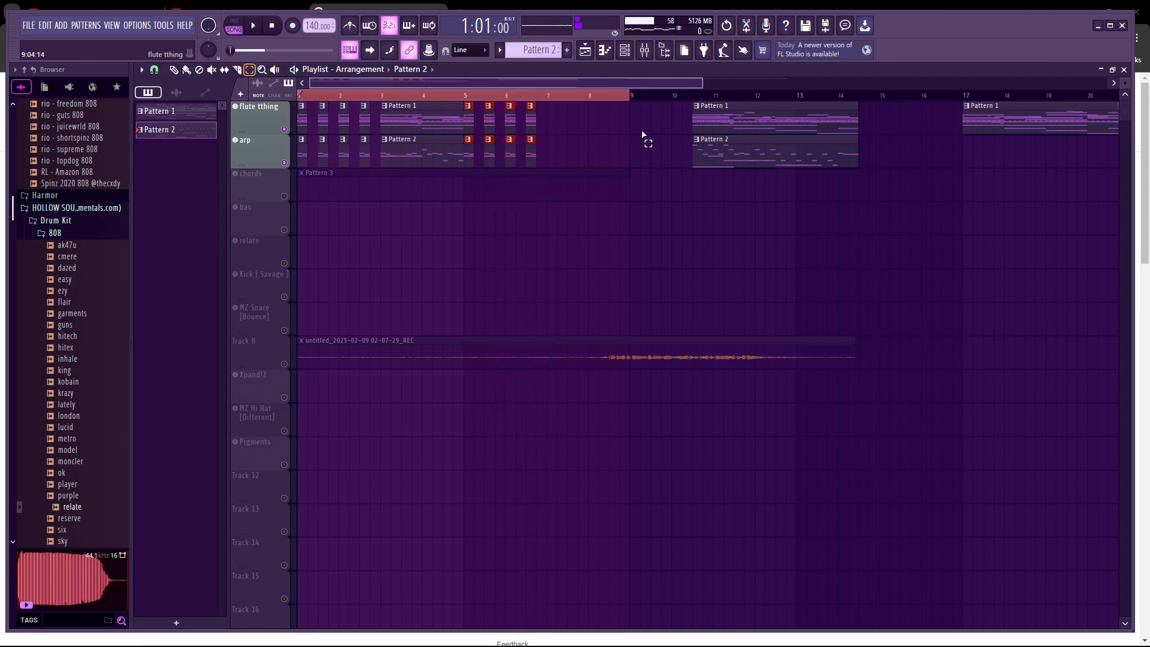
# Move the split-off Pattern 1 and Pattern 2 clips to bar 7 and make both clips unique
pyautogui.moveTo(684, 123); pyautogui.dragTo(575, 131)
pyautogui.click(552, 106)
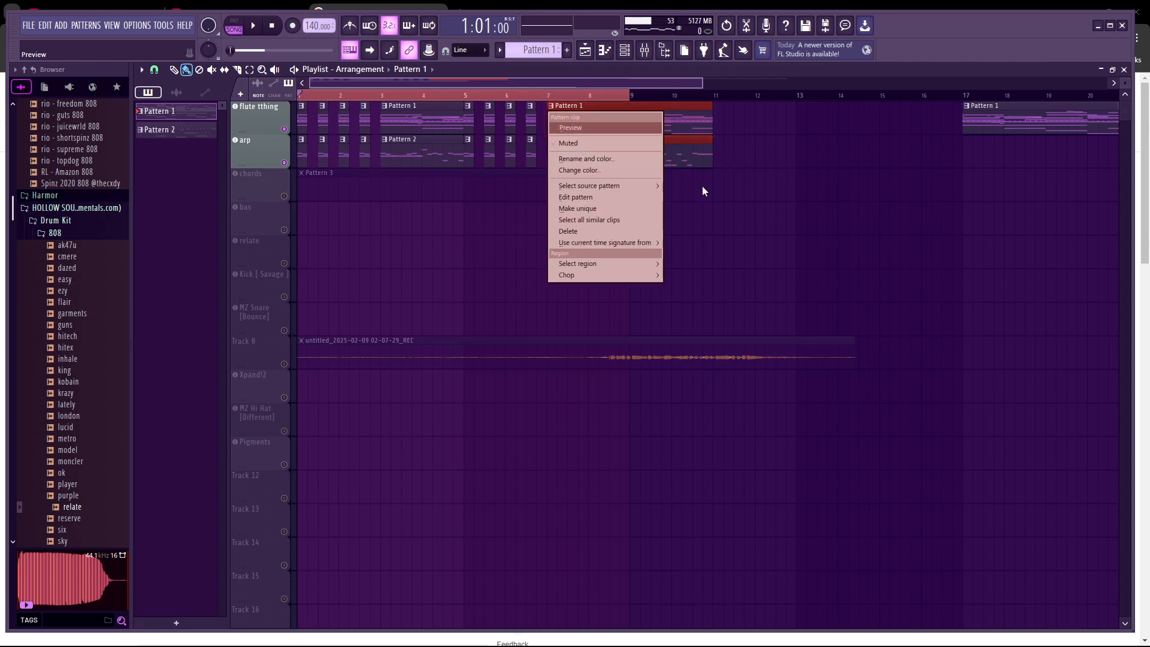
pyautogui.click(634, 203)
pyautogui.click(553, 143)
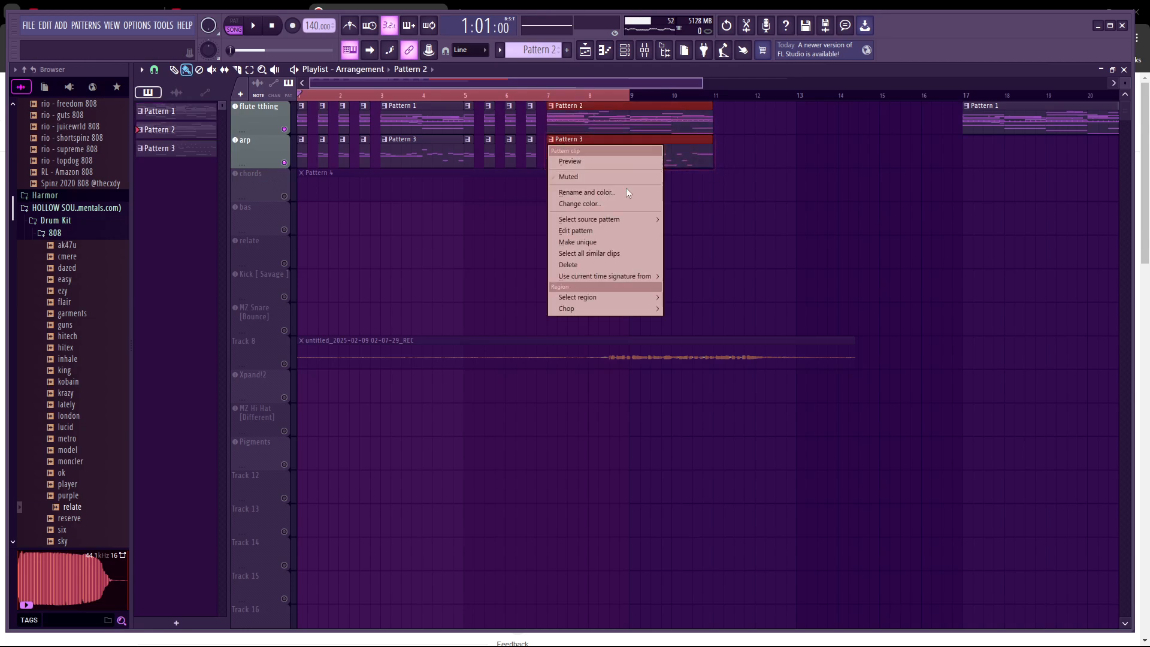
pyautogui.click(612, 240)
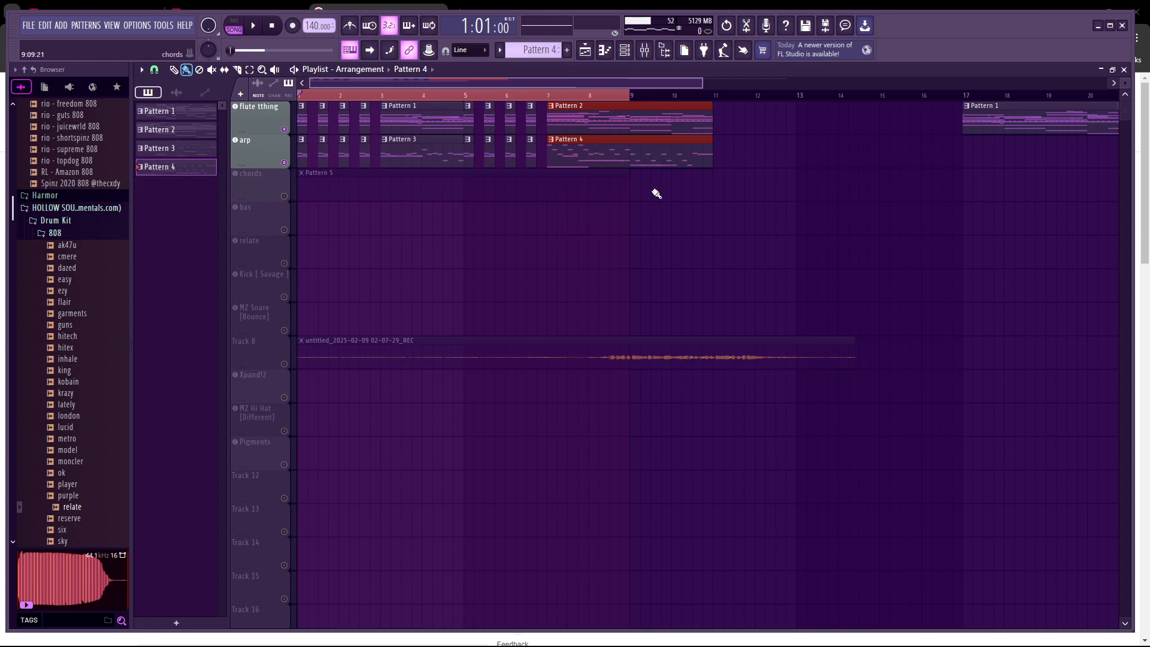
# View the clip options of the flute track's bar 7 clip, and play the arrangement through bar 8
pyautogui.moveTo(623, 153); pyautogui.dragTo(624, 125)
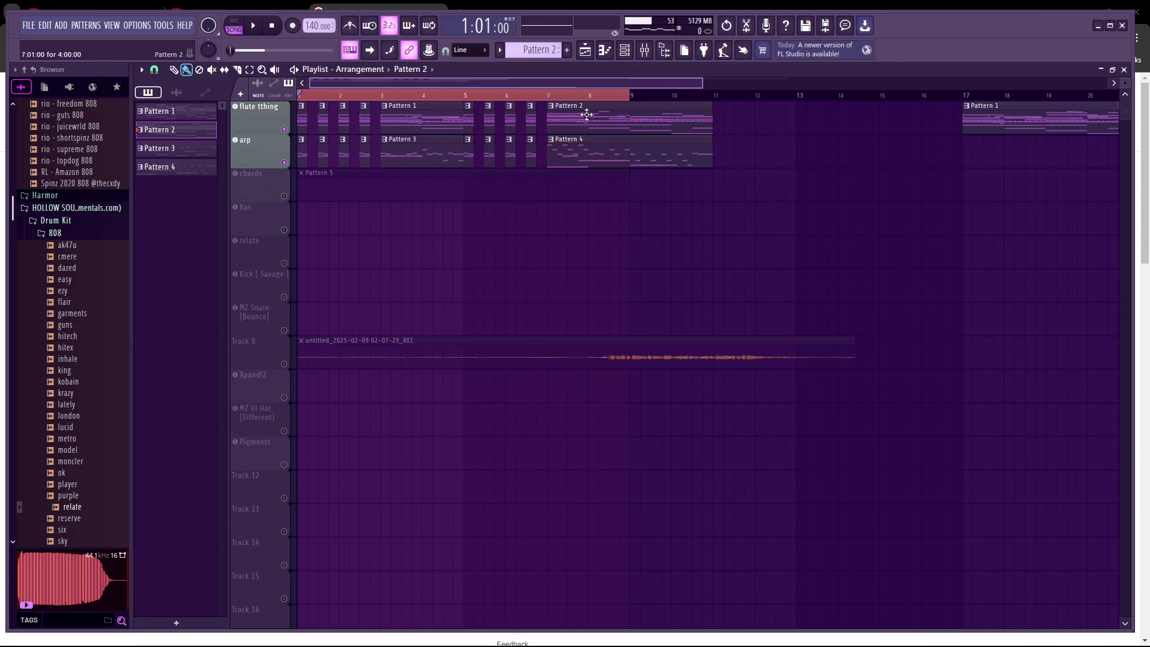
pyautogui.rightClick(555, 113)
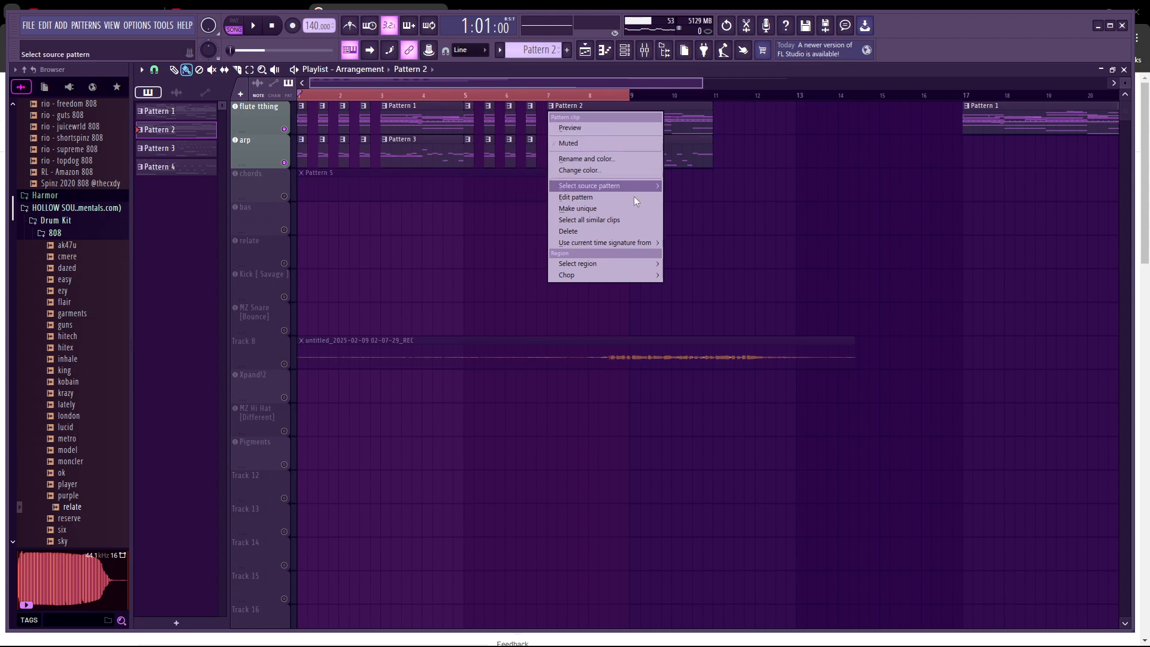
pyautogui.click(676, 194)
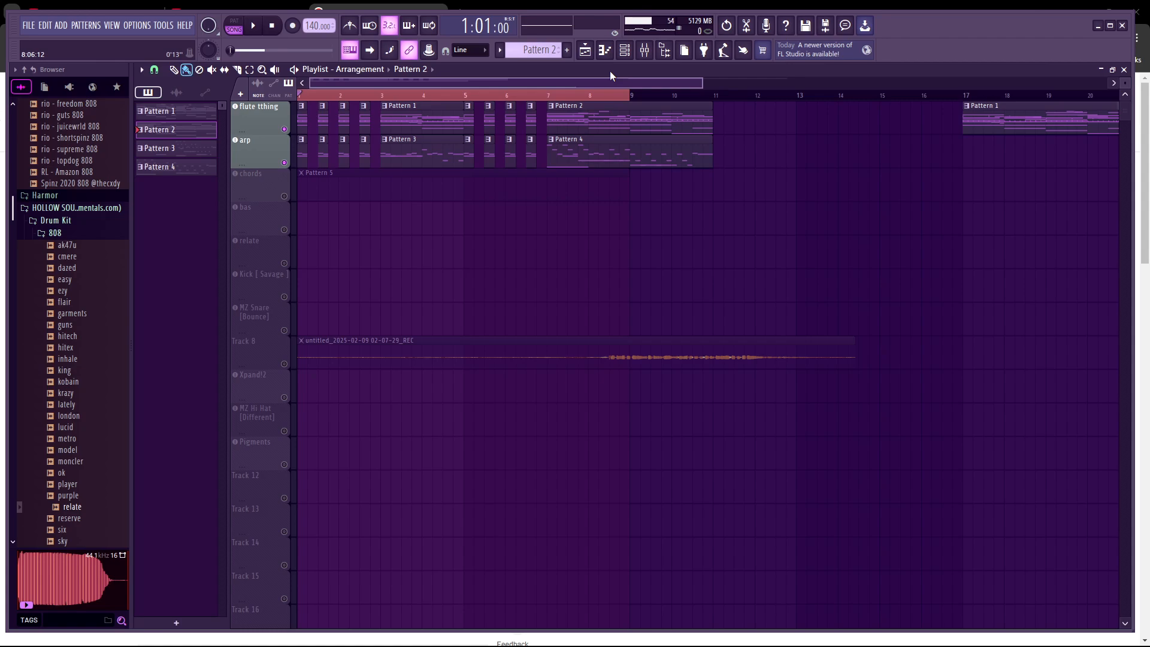
pyautogui.press('space')
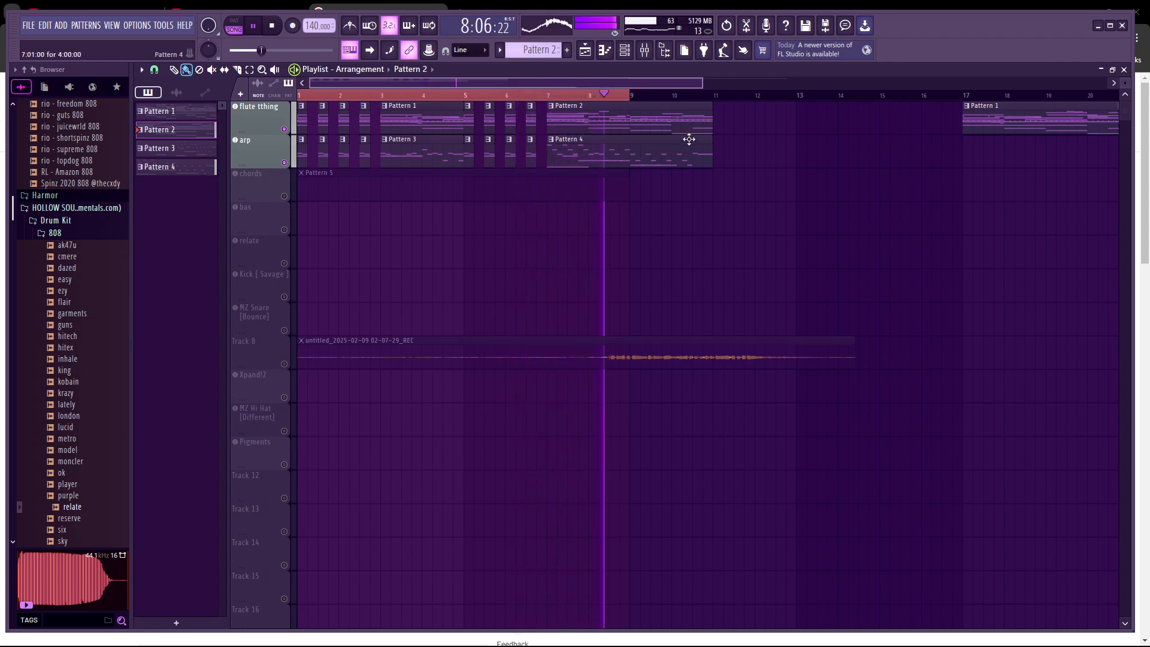
pyautogui.press('space')
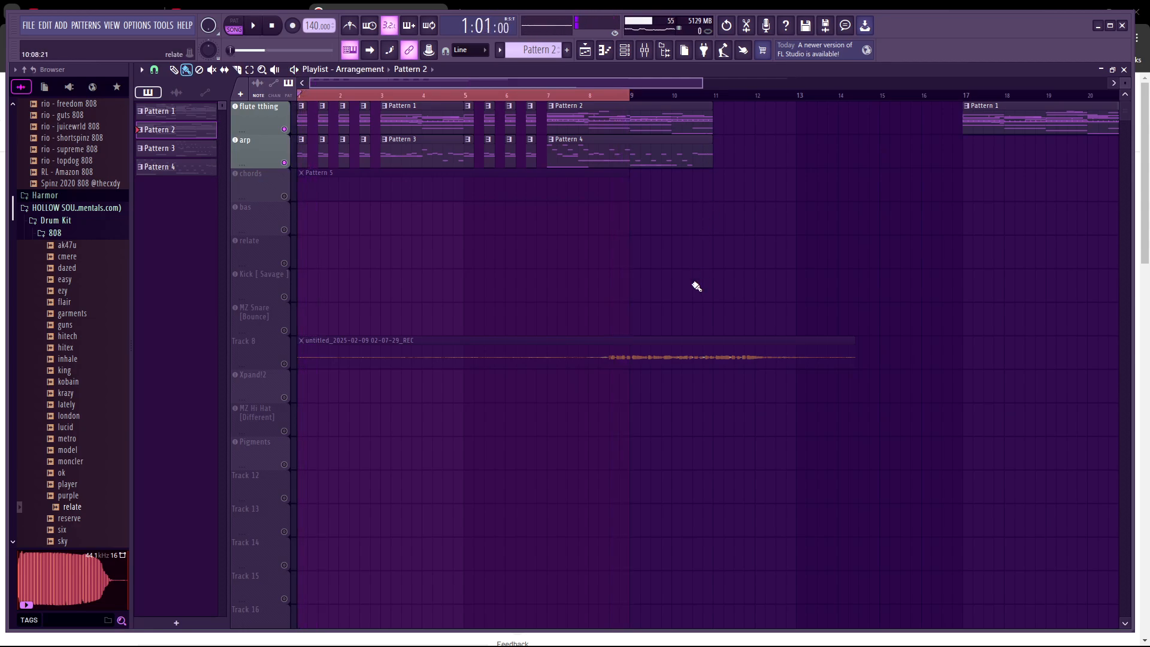
pyautogui.moveTo(854, 638)
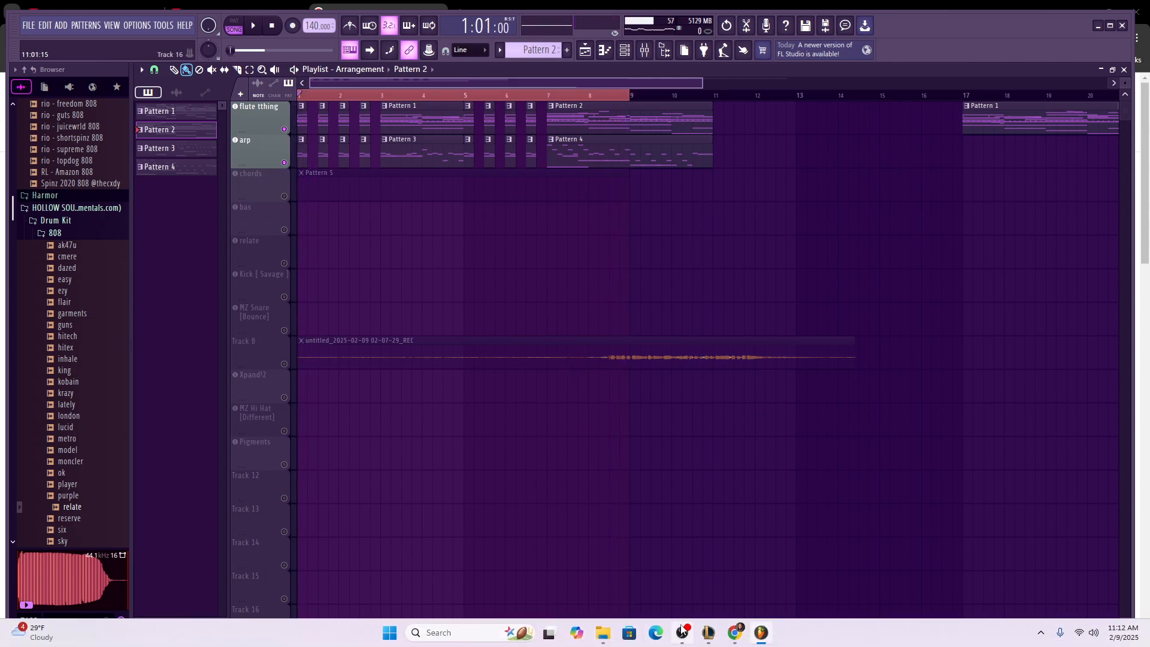